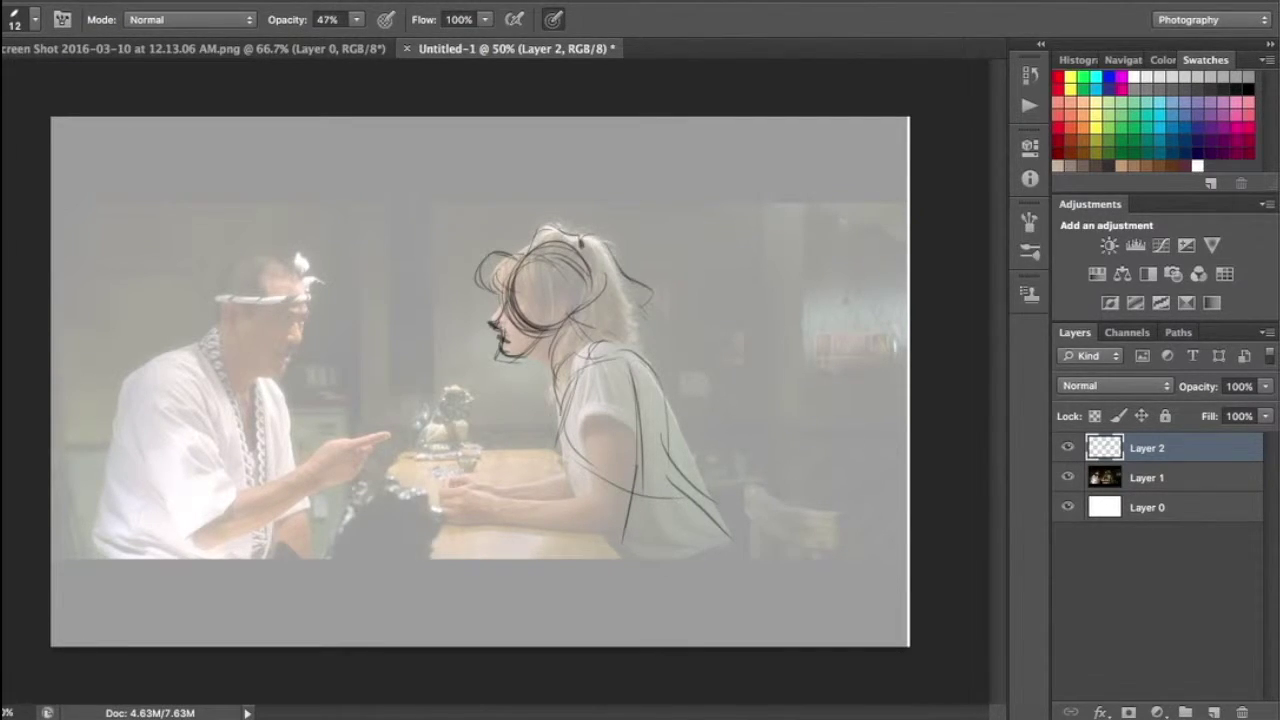
Rough in the woman's arm and forearm along the table on Layer 2
left_click_drag(596, 430, 584, 496)
left_click_drag(628, 442, 628, 526)
left_click_drag(484, 520, 634, 532)
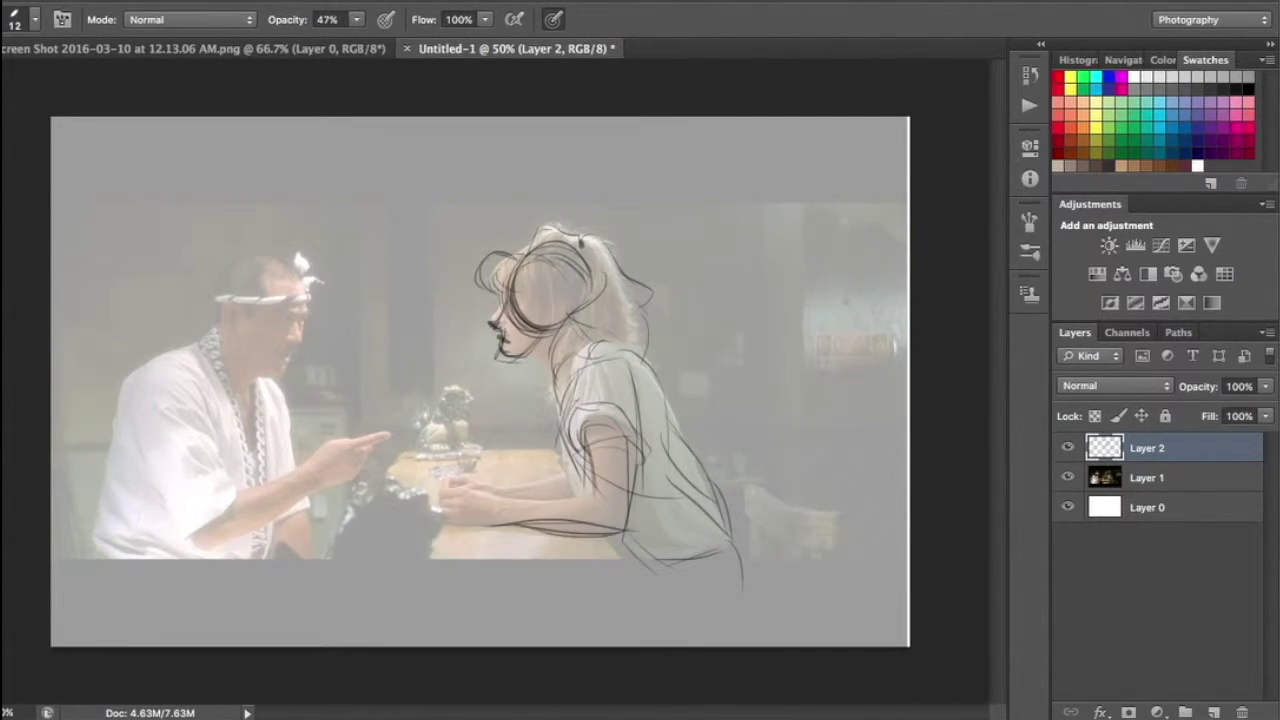
On a new Layer 3, rough in the man's head, shoulders and arm
key("ctrl+shift+alt+n")
left_click_drag(270, 250, 130, 460)
left_click_drag(140, 380, 98, 578)
left_click_drag(310, 458, 222, 516)
left_click_drag(340, 475, 200, 552)
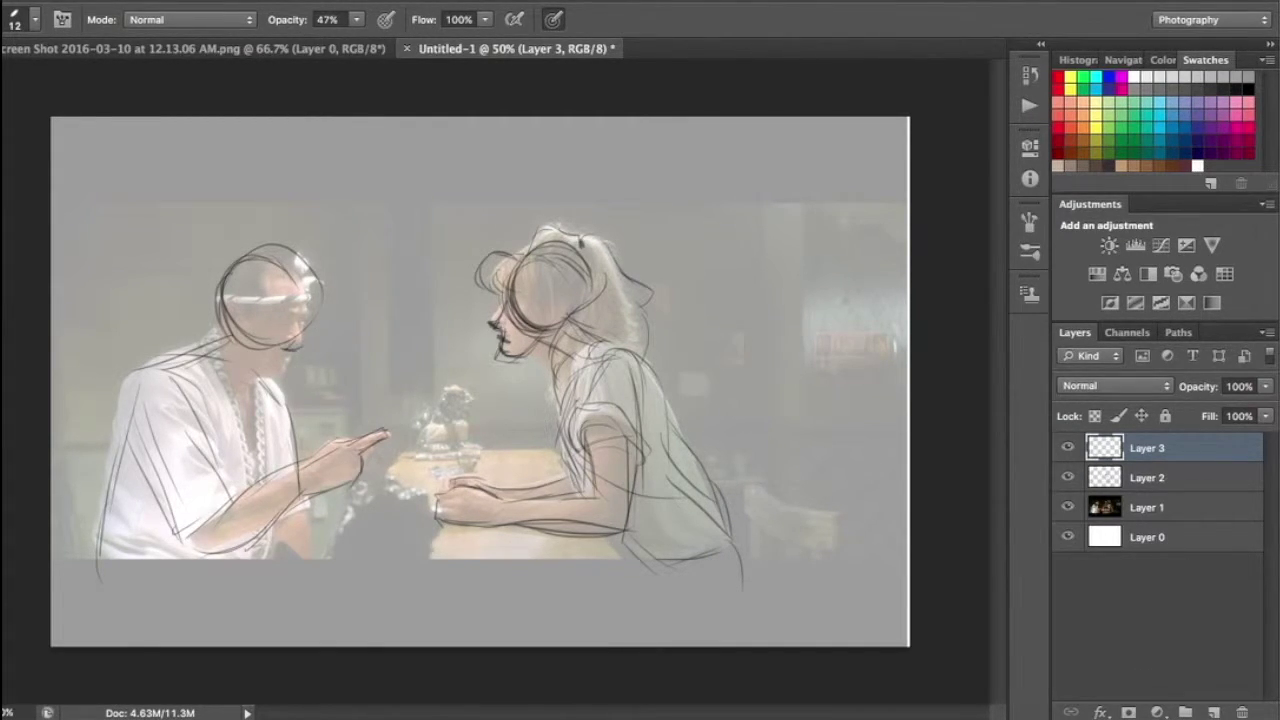
Hide the man's sketch layer and nudge the woman's sketch to the right
left_click(1067, 448)
key("v")
left_click(1147, 477)
key("shift+Right")
key("shift+Right")
key("shift+Right")
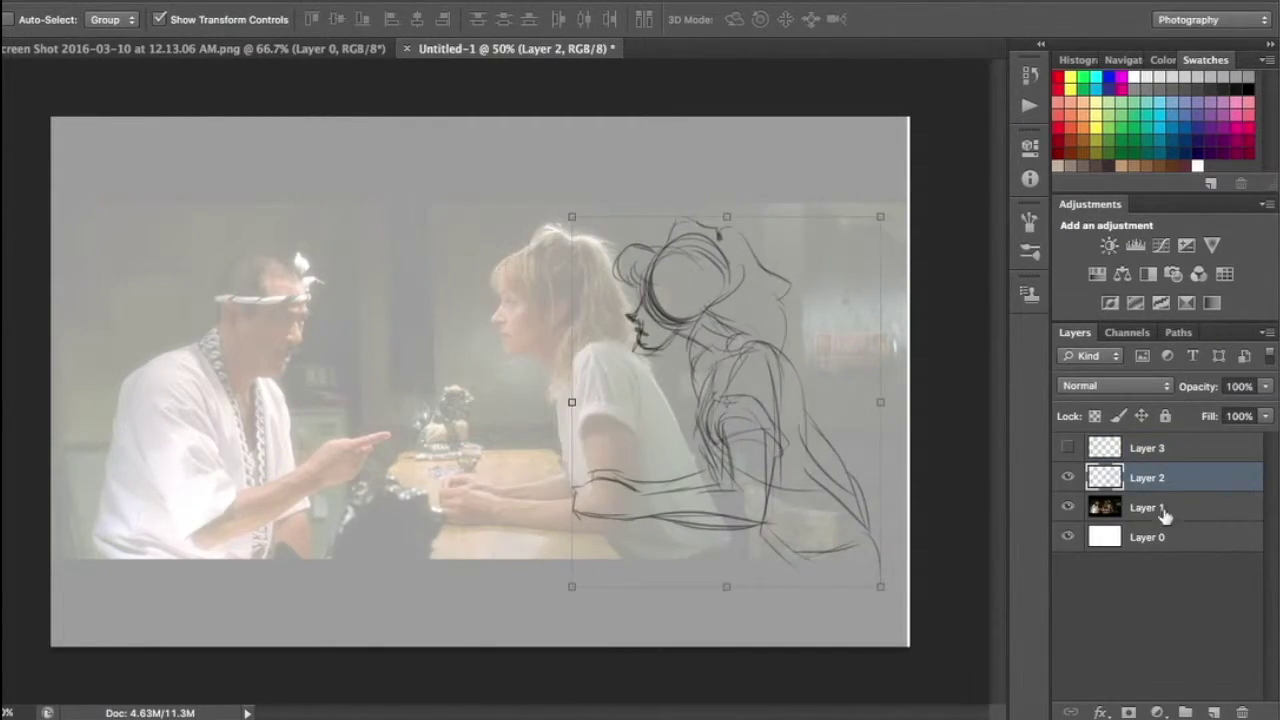
Nudge the reference photo left and paint white over the right side on new Layer 4
left_click(1147, 507)
key("shift+Left")
key("shift+Left")
key("shift+Left")
key("ctrl+shift+alt+n")
key("b")
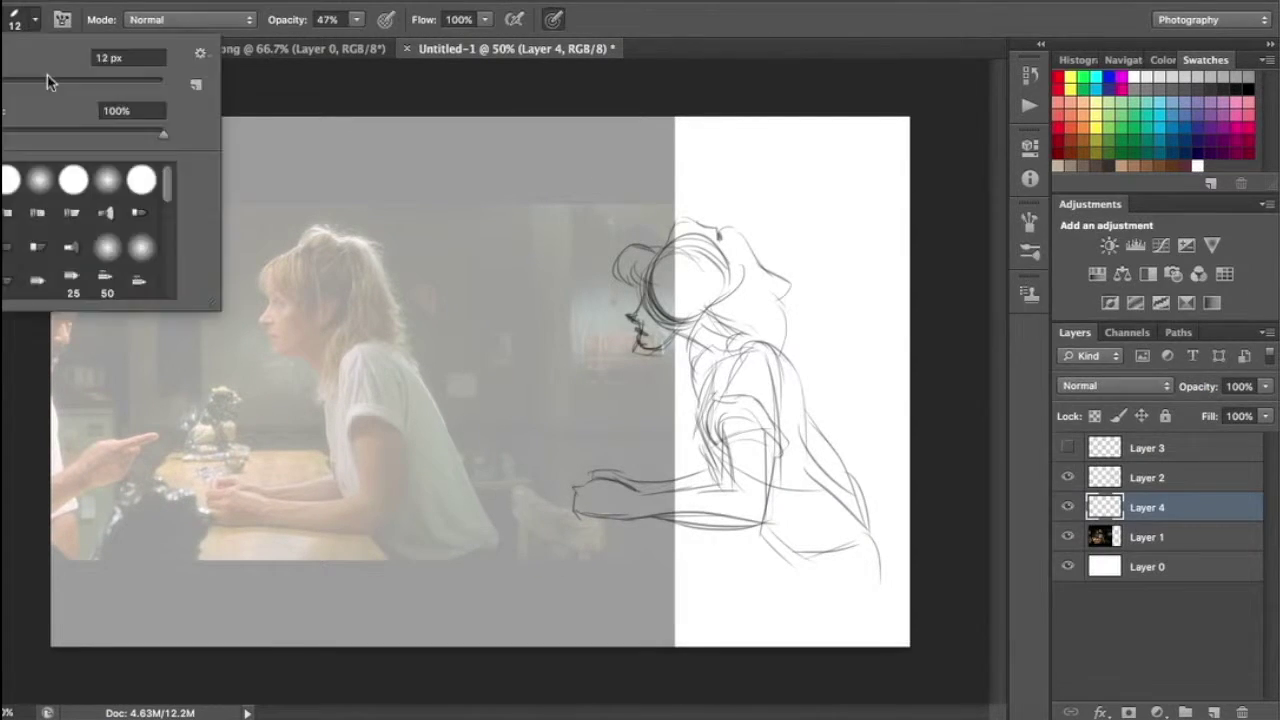
left_click_drag(545, 116, 545, 648)
left_click_drag(620, 300, 630, 650)
left_click_drag(545, 116, 545, 648)
left_click_drag(615, 116, 615, 648)
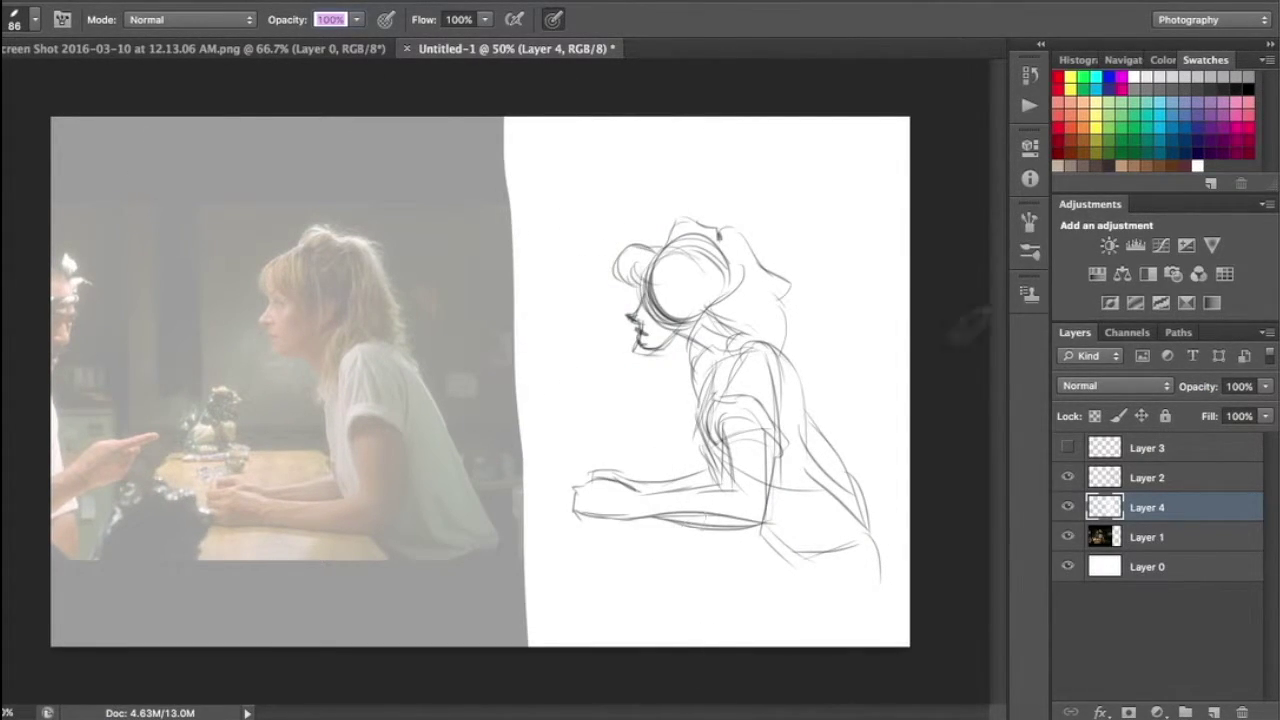
Lower opacity to about 48% and push the reference photo further left
left_click(1147, 477)
left_click(35, 19)
left_click(356, 19)
left_click_drag(305, 42, 307, 45)
key("ctrl+1")
key("v")
left_click_drag(330, 274, 389, 274)
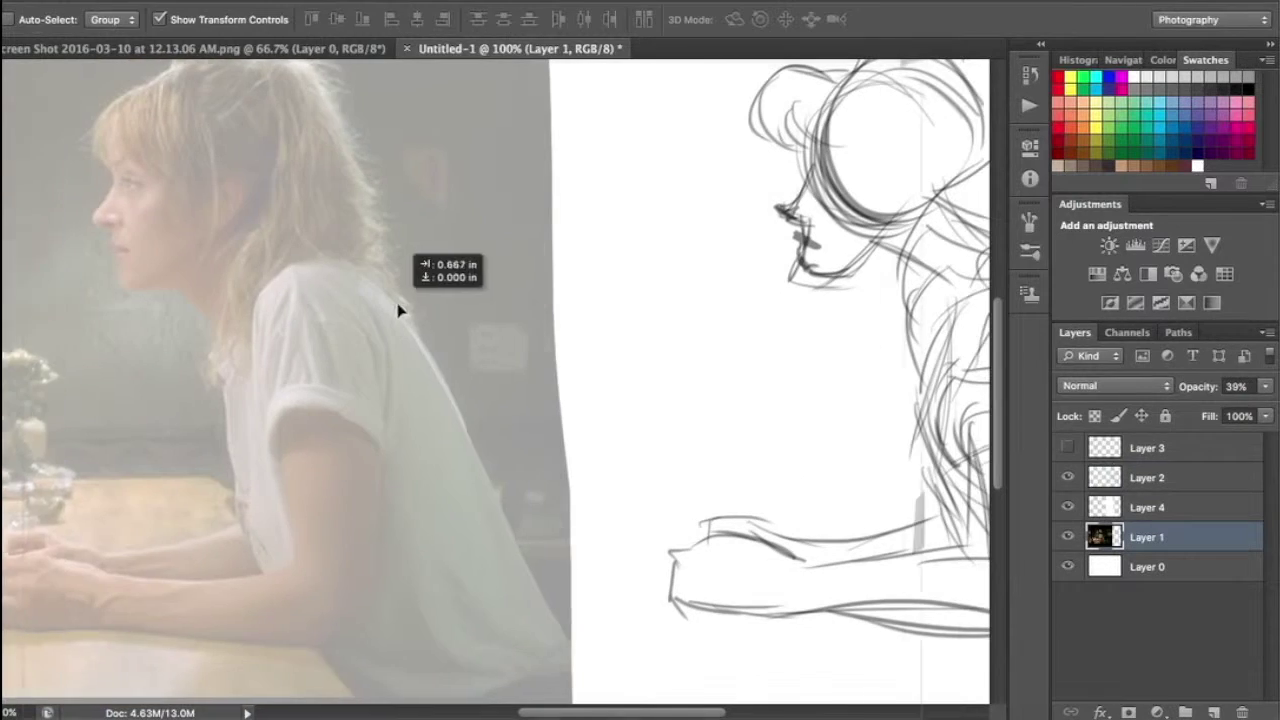
Free Transform the white cover layer to stretch it wider to the right
left_click(1147, 507)
key("ctrl+t")
left_click_drag(956, 405, 983, 406)
key("Return")
left_click(1147, 477)
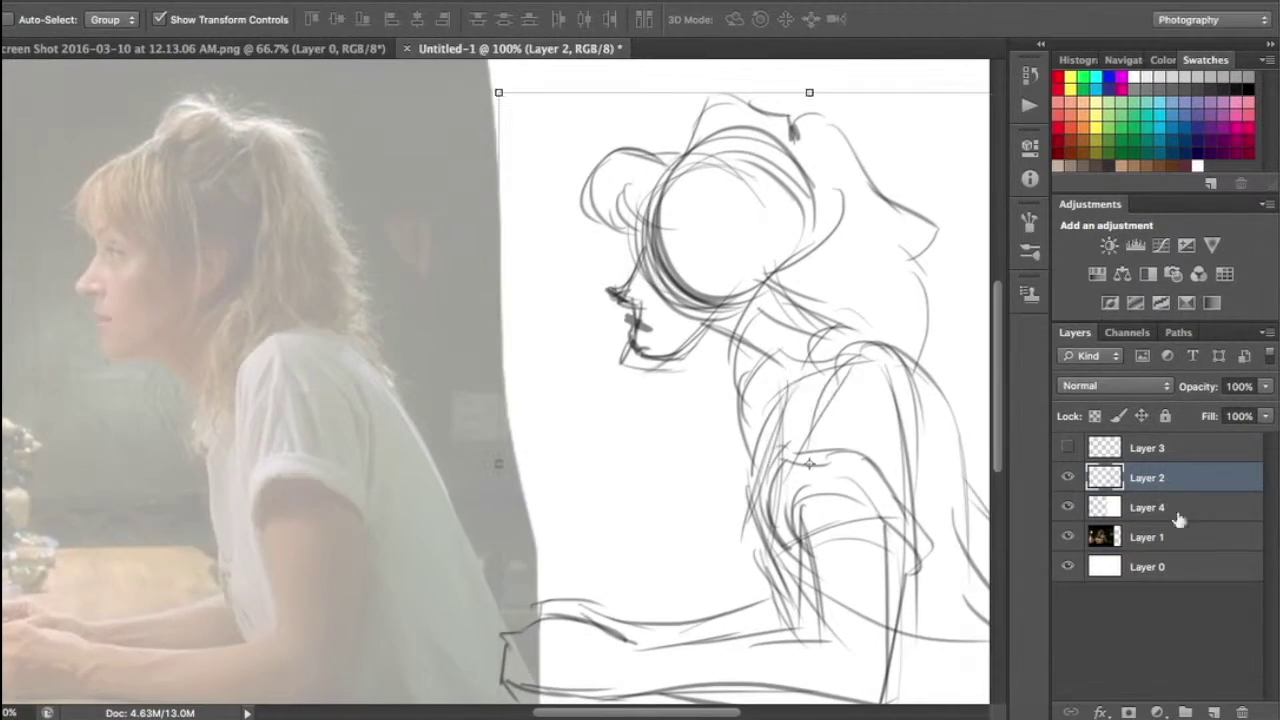
Add Layer 5 above the rough sketch and fade the sketch to low opacity
key("b")
key("ctrl+shift+alt+n")
key("alt+bracketleft")
key("3")
key("alt+bracketright")
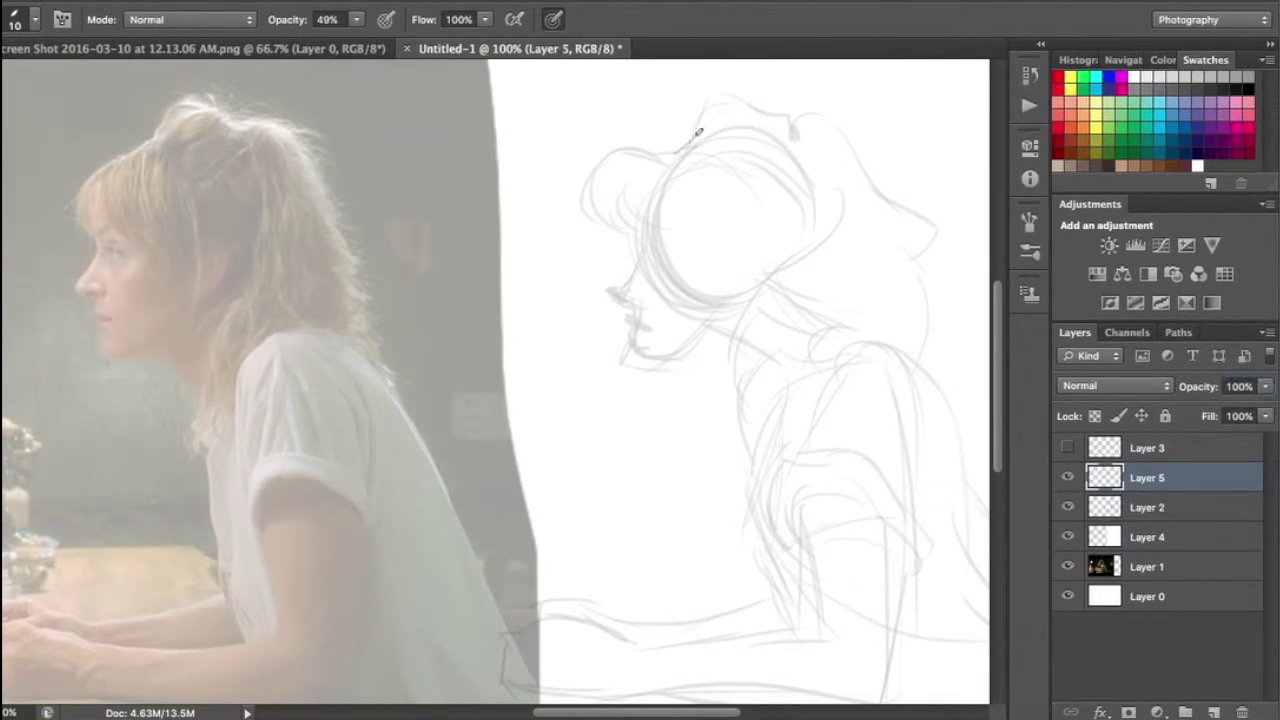
Ink the woman's head outline, face curve, jaw line and hairline on Layer 5
mouse_move(791, 119)
left_mouse_down()
mouse_move(715, 180)
mouse_move(712, 355)
left_mouse_up()
left_click_drag(648, 244, 668, 251)
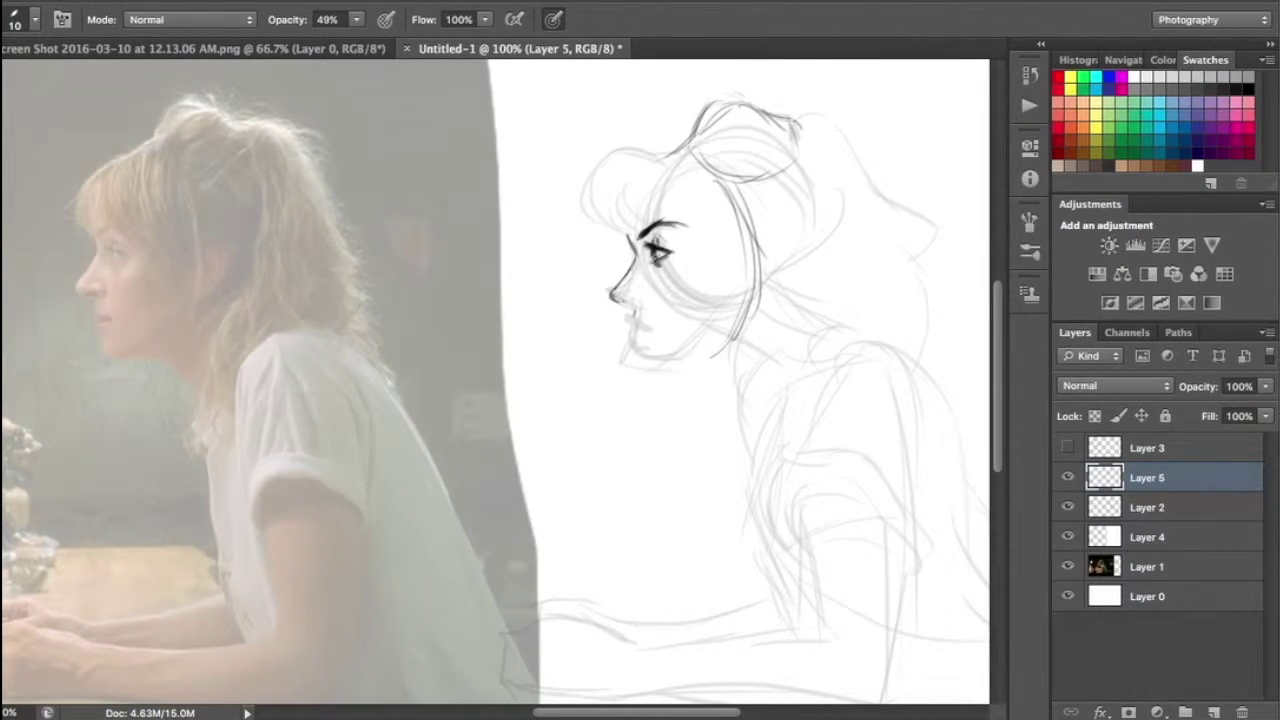
scroll(324, 305, "left", 2)
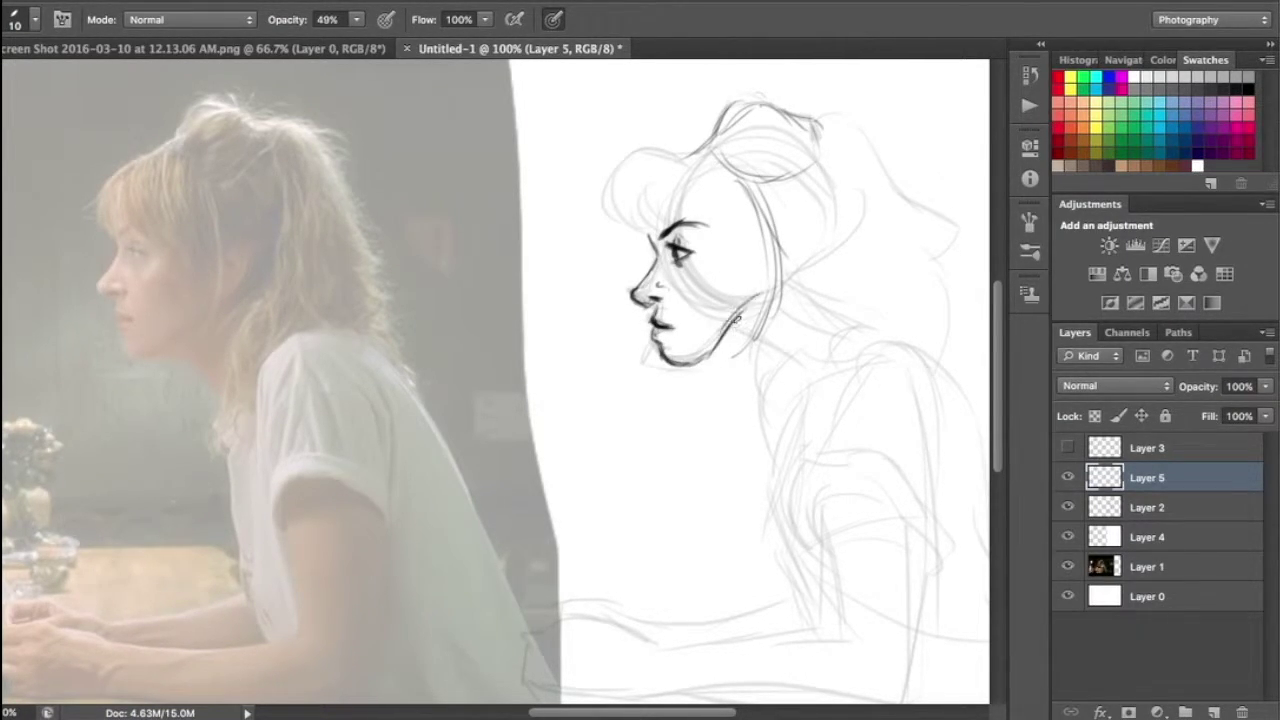
key("ctrl+z")
left_click_drag(662, 364, 758, 300)
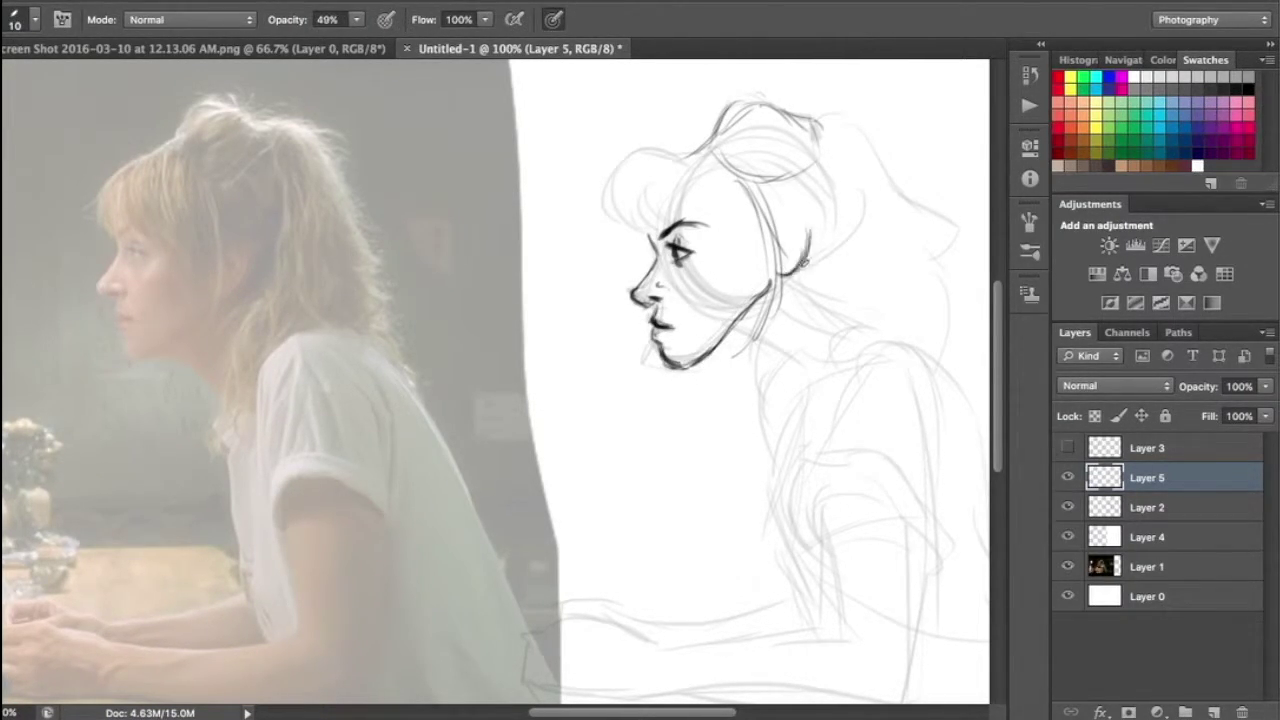
left_click_drag(710, 143, 614, 228)
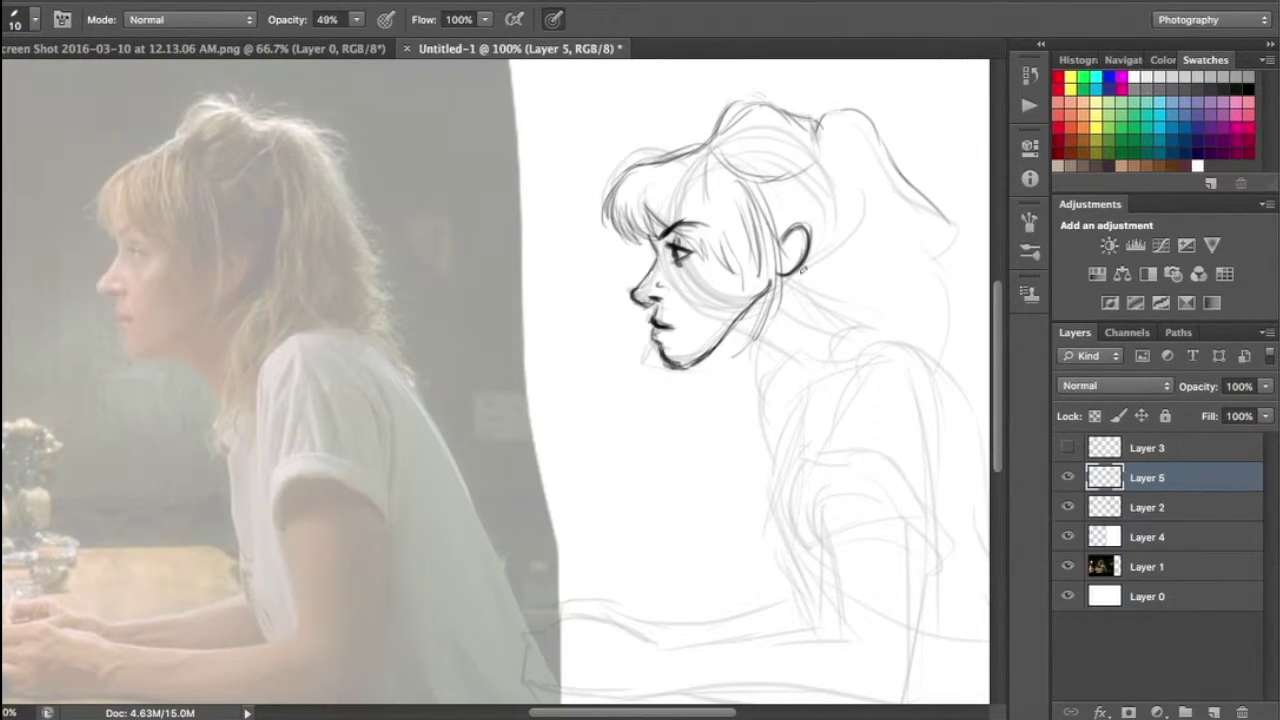
Ink the woman's shoulder, shirt sides, sleeve edges and forearm
mouse_move(878, 359)
left_mouse_down()
mouse_move(910, 432)
mouse_move(817, 512)
mouse_move(935, 555)
left_mouse_up()
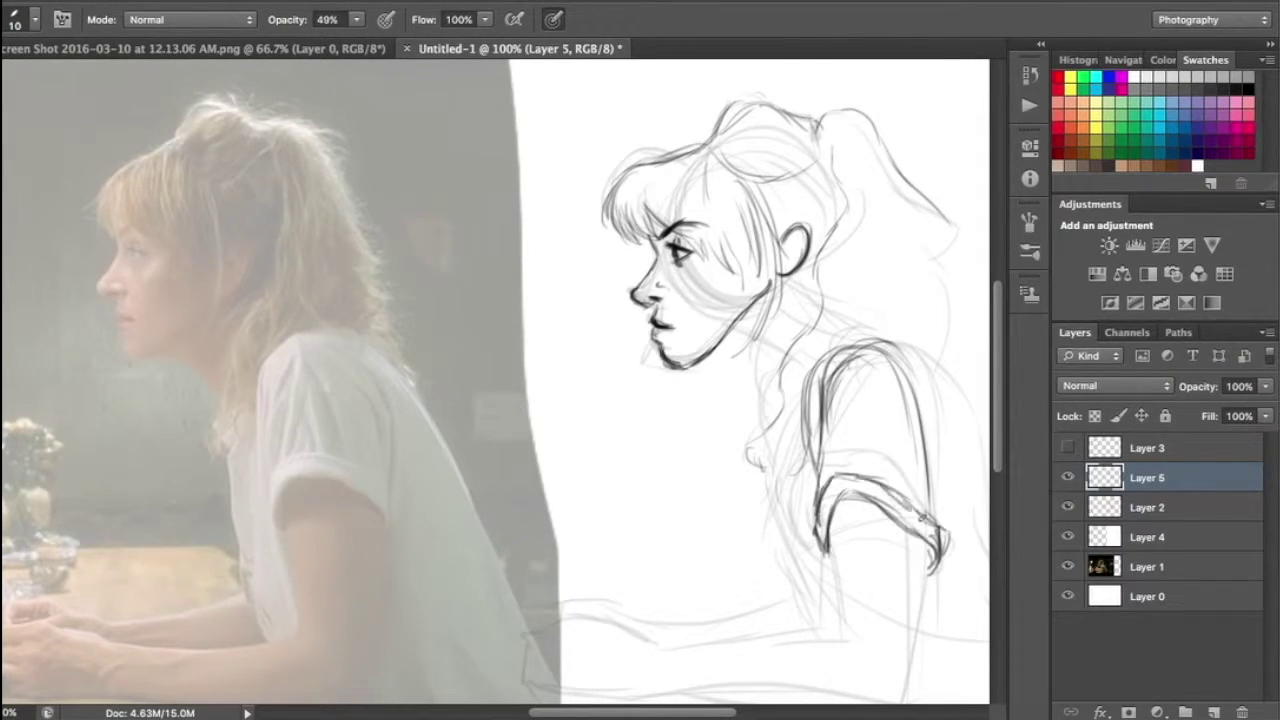
mouse_move(843, 529)
left_mouse_down()
mouse_move(618, 364)
mouse_move(606, 490)
left_mouse_up()
mouse_move(700, 380)
left_mouse_down()
mouse_move(705, 525)
mouse_move(870, 560)
left_mouse_up()
left_click_drag(768, 478, 592, 492)
left_click_drag(875, 152, 827, 246)
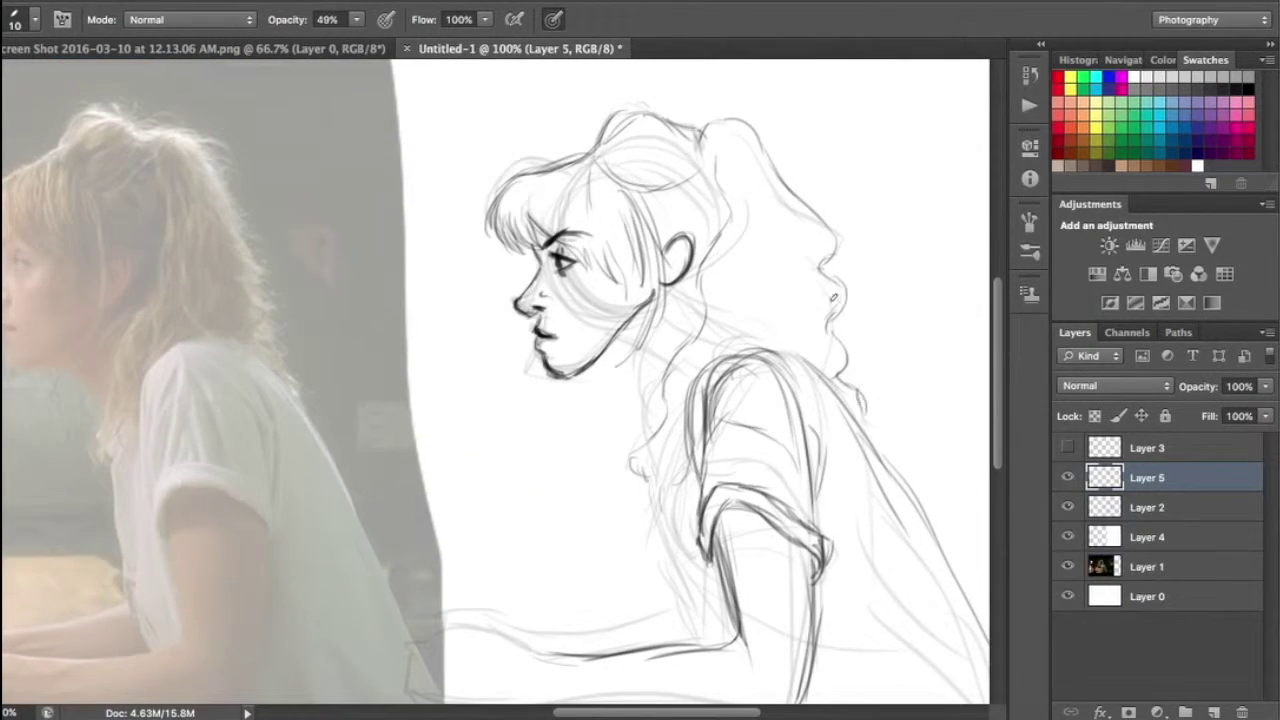
left_click_drag(771, 330, 859, 339)
Darken the woman's jaw and neck line and add strokes on her arm and hand
left_click_drag(710, 353, 680, 380)
left_click_drag(680, 560, 780, 390)
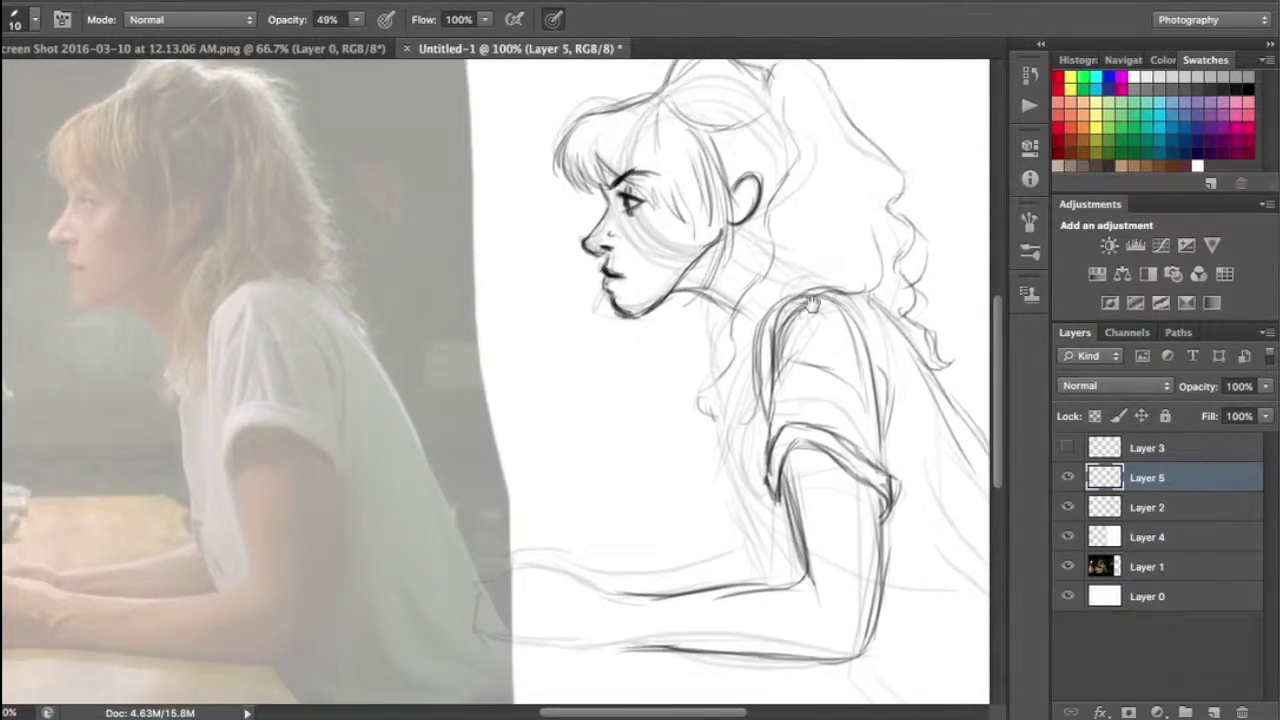
left_click_drag(625, 463, 588, 485)
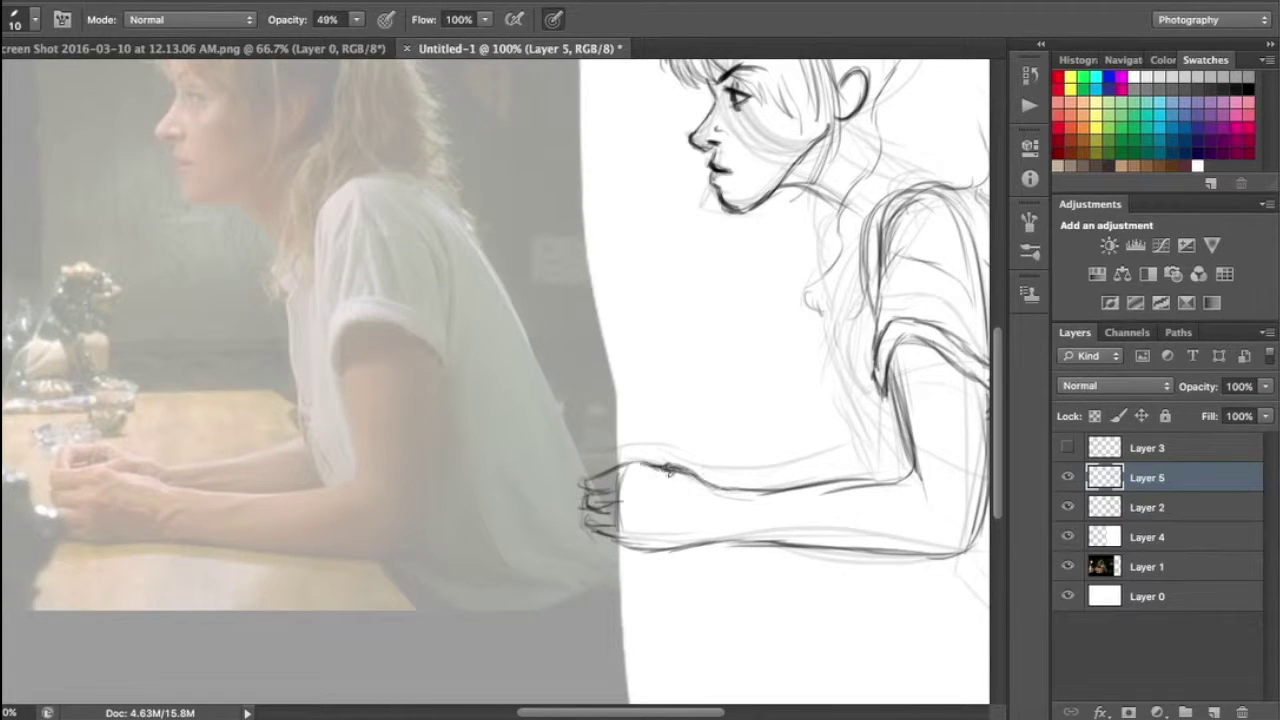
left_click_drag(622, 528, 586, 540)
Darken the back and lower edge of the woman's shirt
left_click_drag(880, 460, 605, 420)
left_click_drag(826, 330, 904, 492)
left_click_drag(904, 480, 928, 562)
left_click_drag(740, 580, 808, 572)
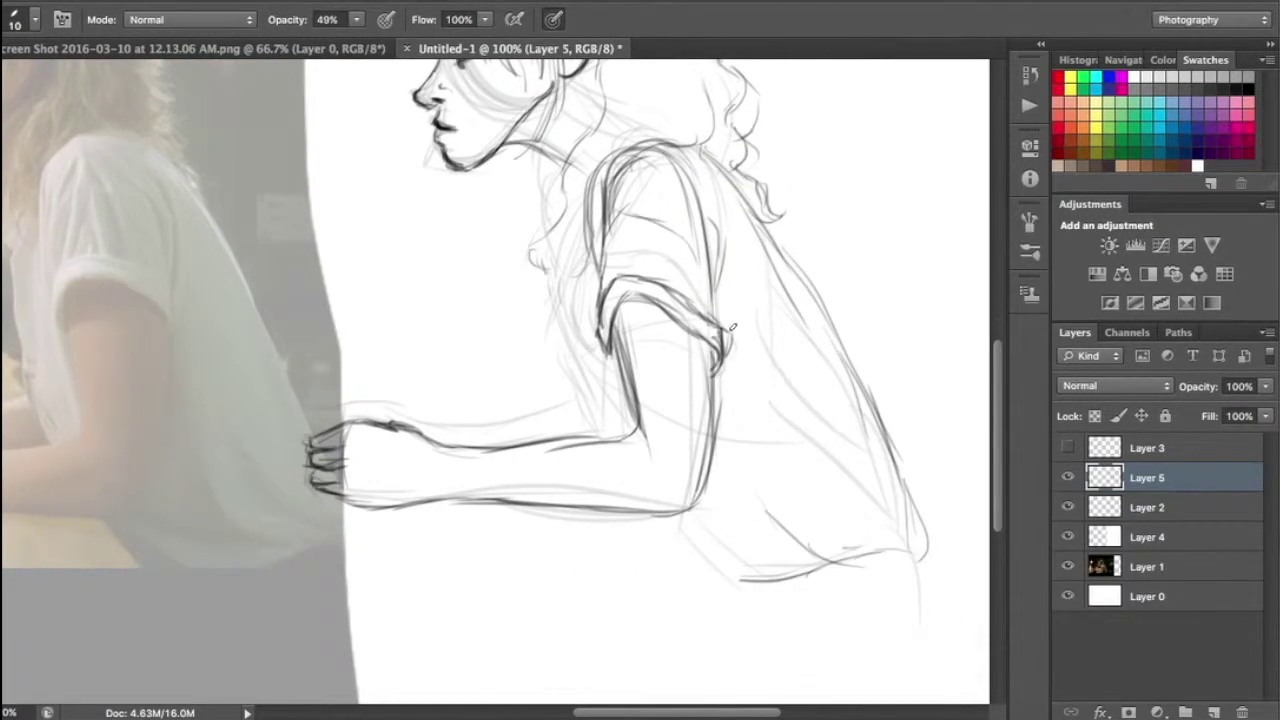
Add strokes along the woman's arm and draw the table edge running down-left
left_click_drag(731, 327, 901, 404)
left_click_drag(742, 402, 748, 476)
left_click_drag(780, 410, 740, 535)
mouse_move(752, 510)
left_mouse_down()
mouse_move(606, 540)
mouse_move(680, 453)
left_mouse_up()
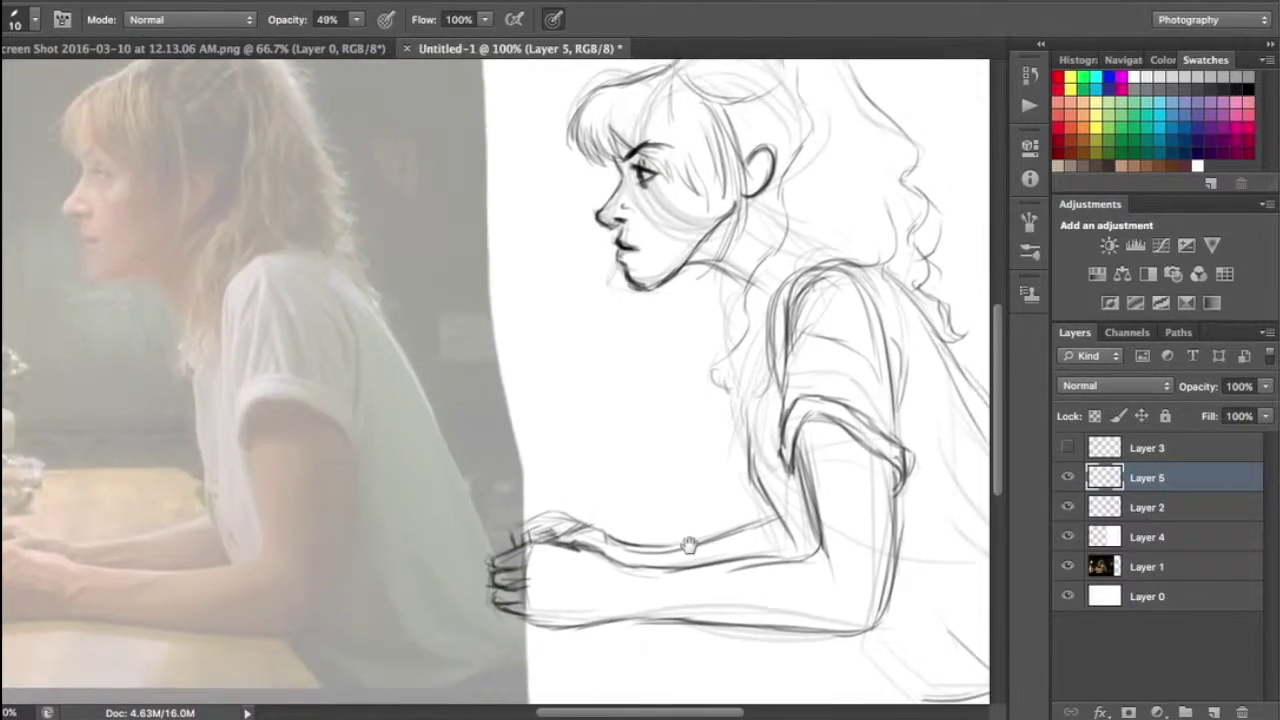
left_click_drag(689, 543, 726, 530)
key("ctrl+minus")
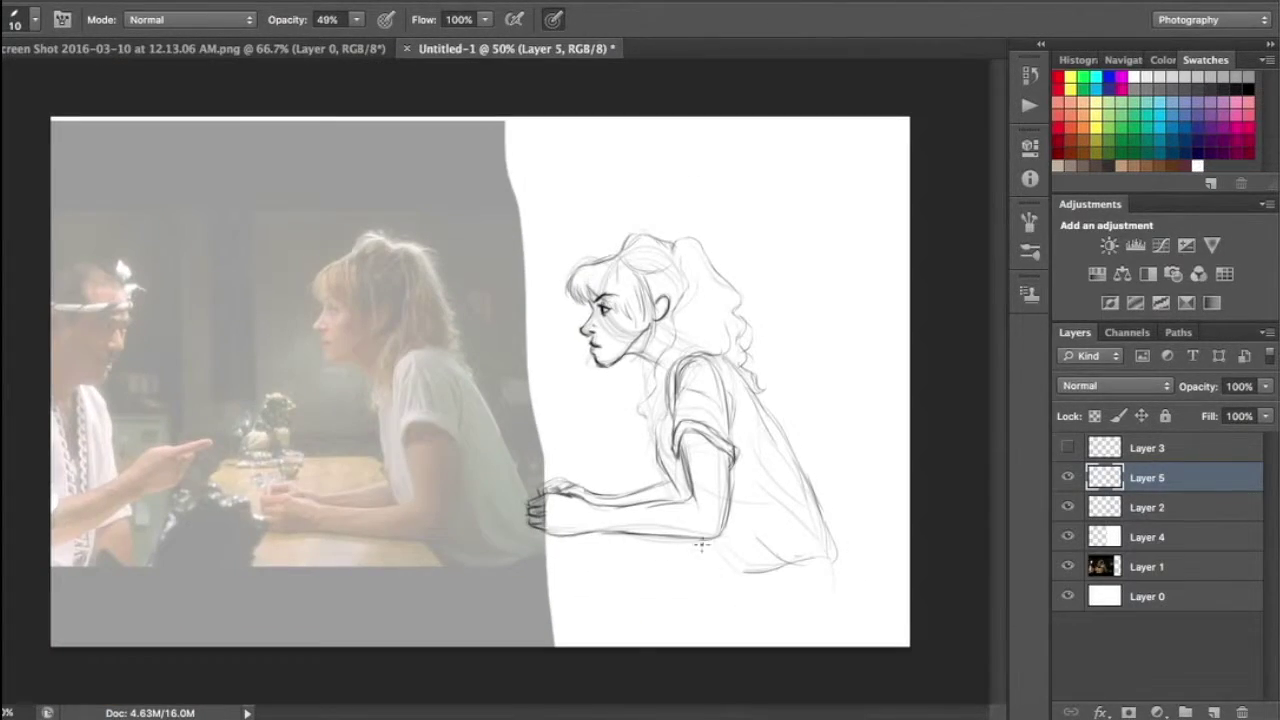
mouse_move(427, 458)
left_mouse_down()
mouse_move(443, 463)
mouse_move(322, 646)
left_mouse_up()
Slide the white cover on Layer 4 left to reveal the photo
key("e")
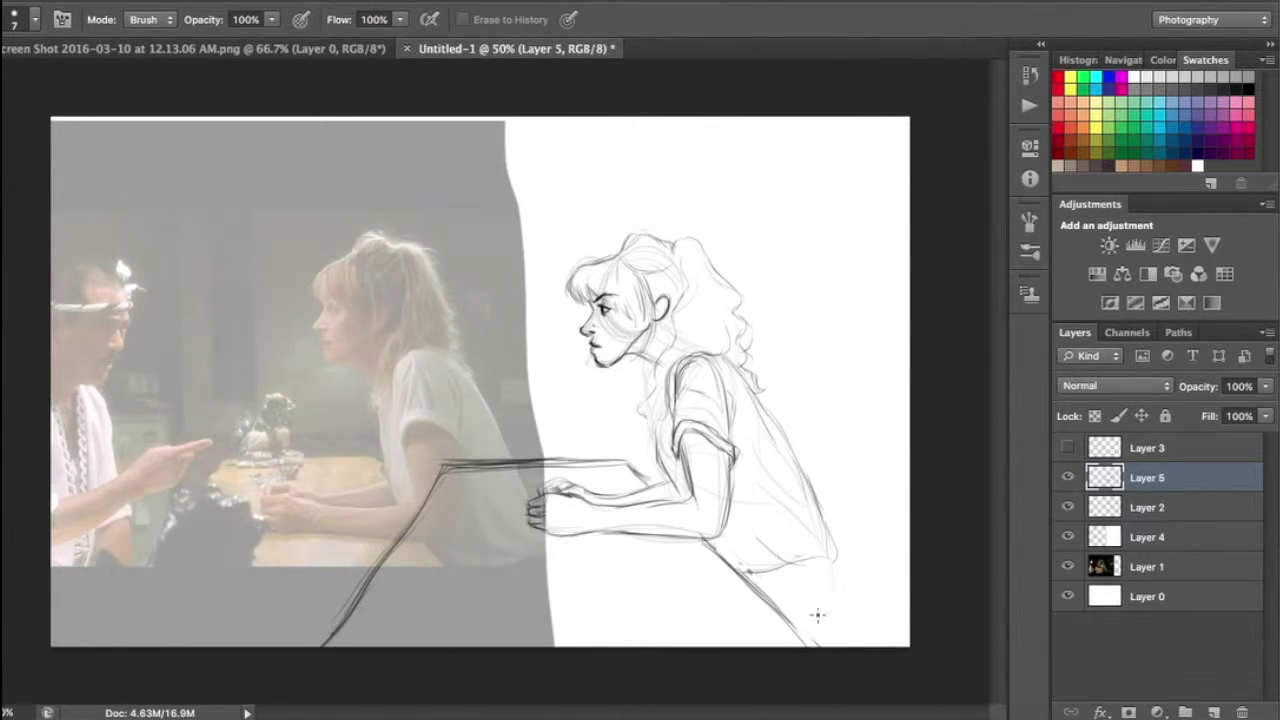
left_click(1147, 566)
key("v")
left_click_drag(322, 450, 722, 470)
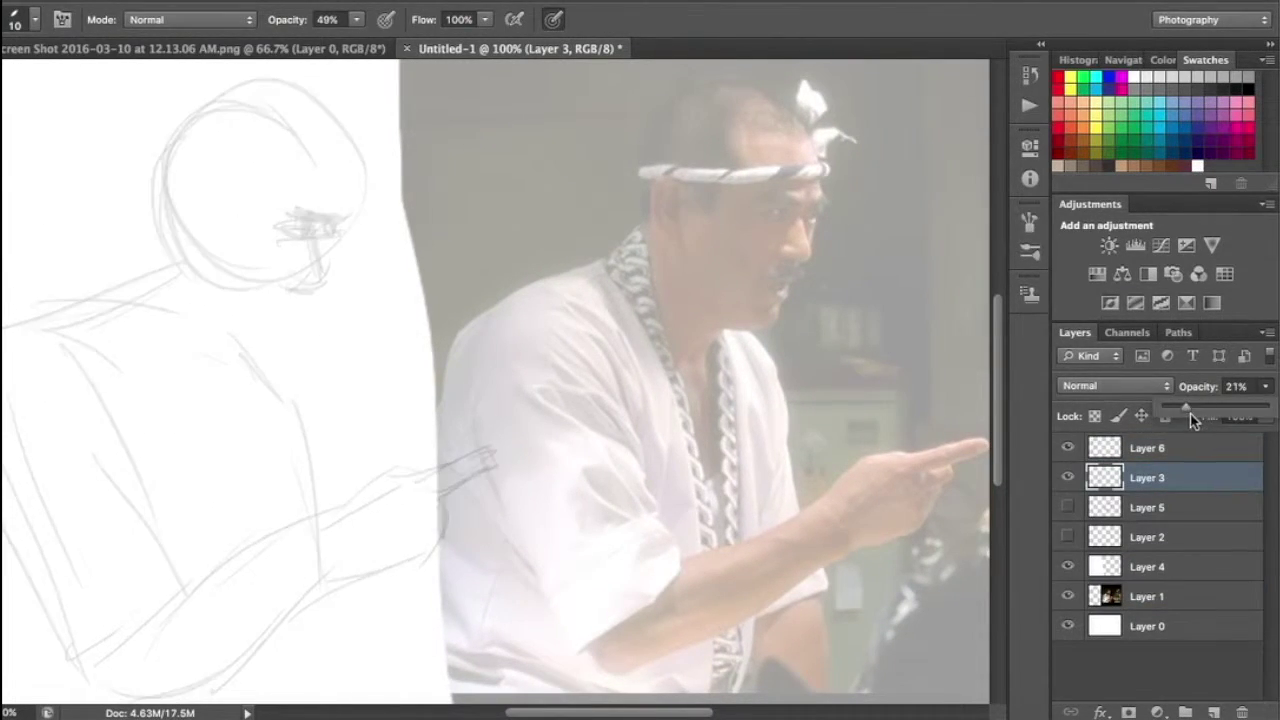
Ink the top of the man's head, his headband and the back of his head on Layer 6
left_click_drag(203, 97, 360, 214)
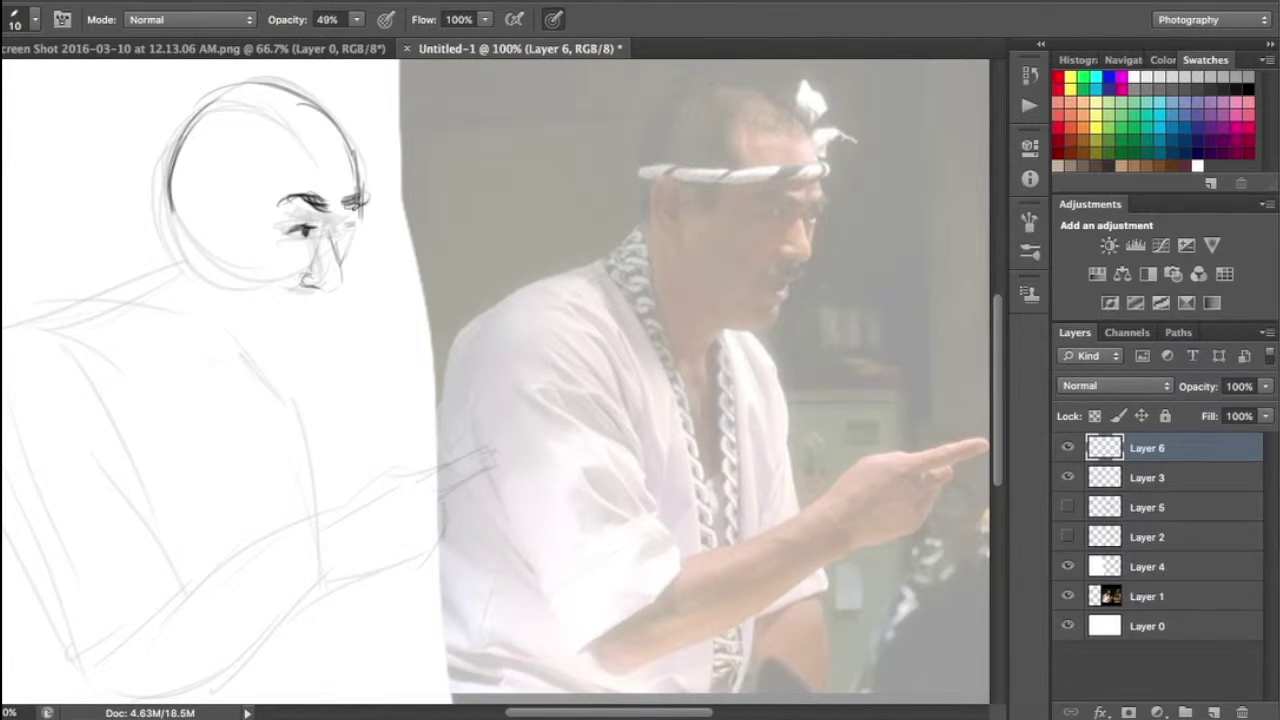
left_click_drag(166, 178, 360, 166)
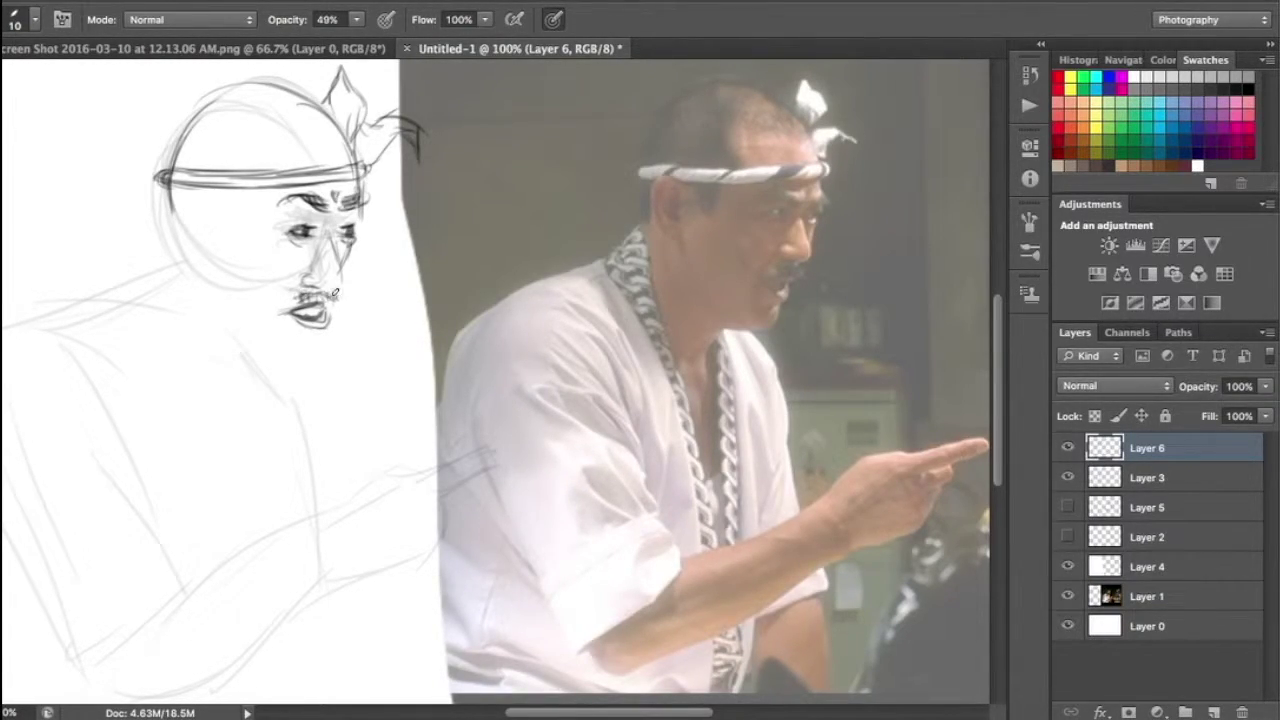
key("e")
mouse_move(205, 195)
left_mouse_down()
mouse_move(175, 255)
mouse_move(118, 285)
left_mouse_up()
key("b")
Add the man's neck and shoulder lines and redraw his chin line
left_click_drag(125, 295, 220, 400)
key("e")
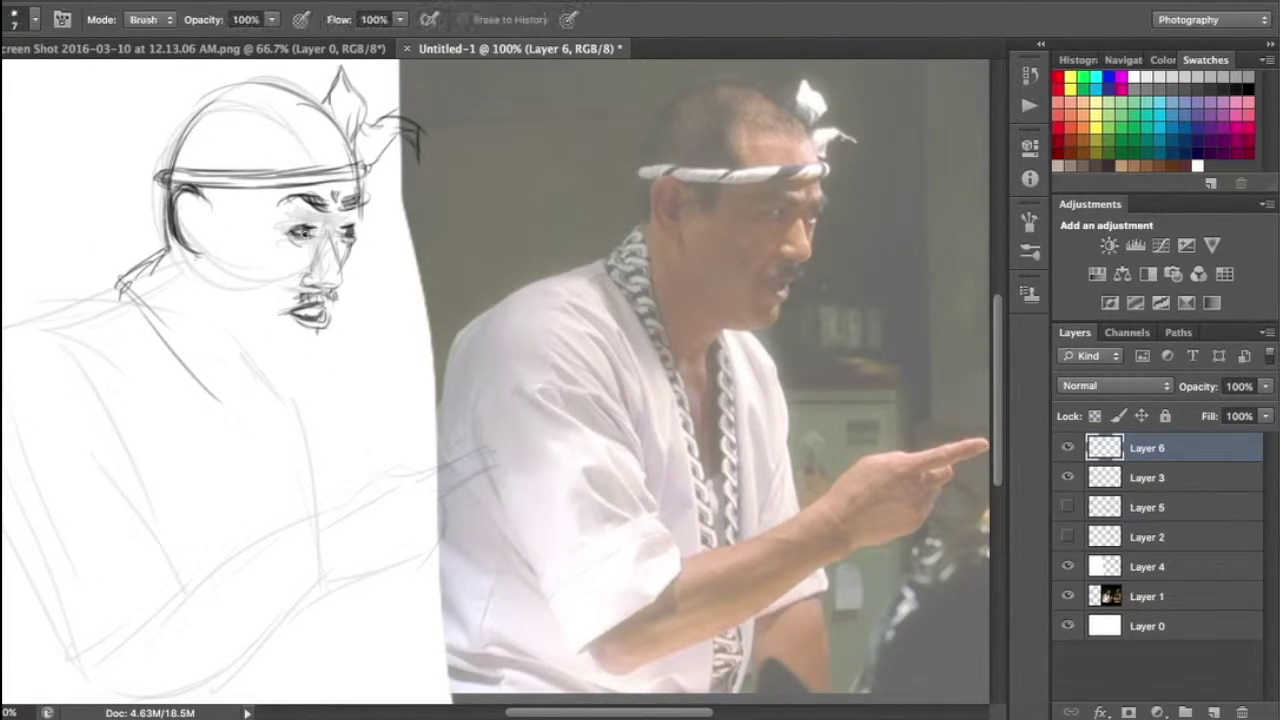
key("b")
scroll(270, 240, "up", 2)
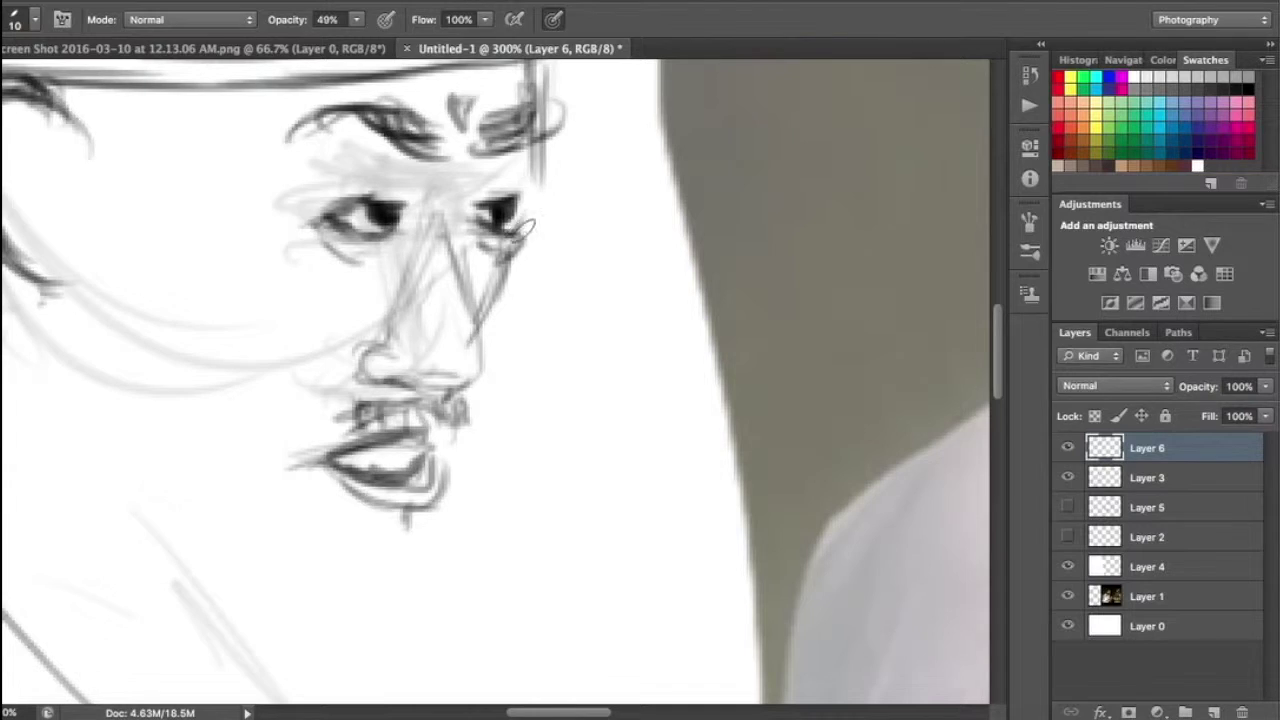
scroll(526, 222, "down", 4)
scroll(400, 300, "up", 1)
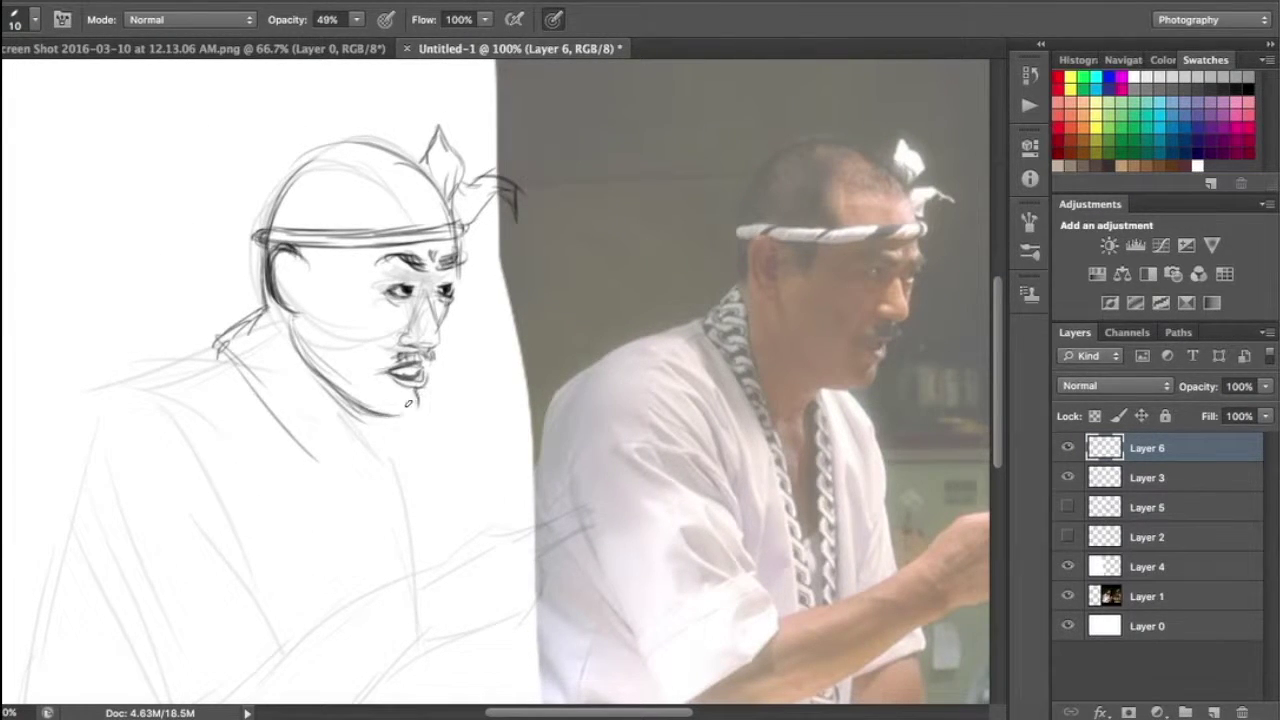
key("e")
mouse_move(392, 418)
left_mouse_down()
mouse_move(426, 400)
mouse_move(368, 612)
left_mouse_up()
key("b")
Draw the man's collar, shoulder, torso and left sleeve lines
left_click_drag(258, 318, 340, 564)
left_click_drag(198, 312, 350, 598)
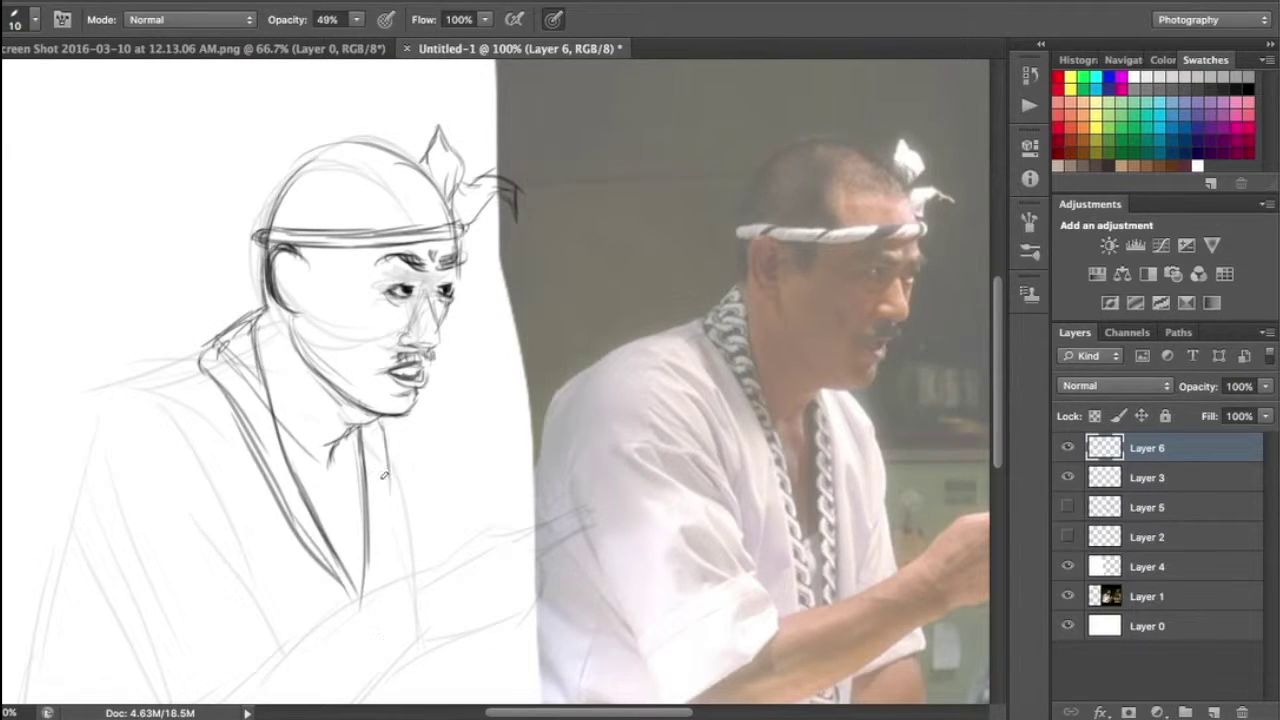
left_click_drag(378, 420, 440, 500)
left_click_drag(35, 432, 75, 590)
scroll(60, 500, "down", 2)
Sketch the man's sleeve and extended arm
left_click_drag(145, 310, 208, 398)
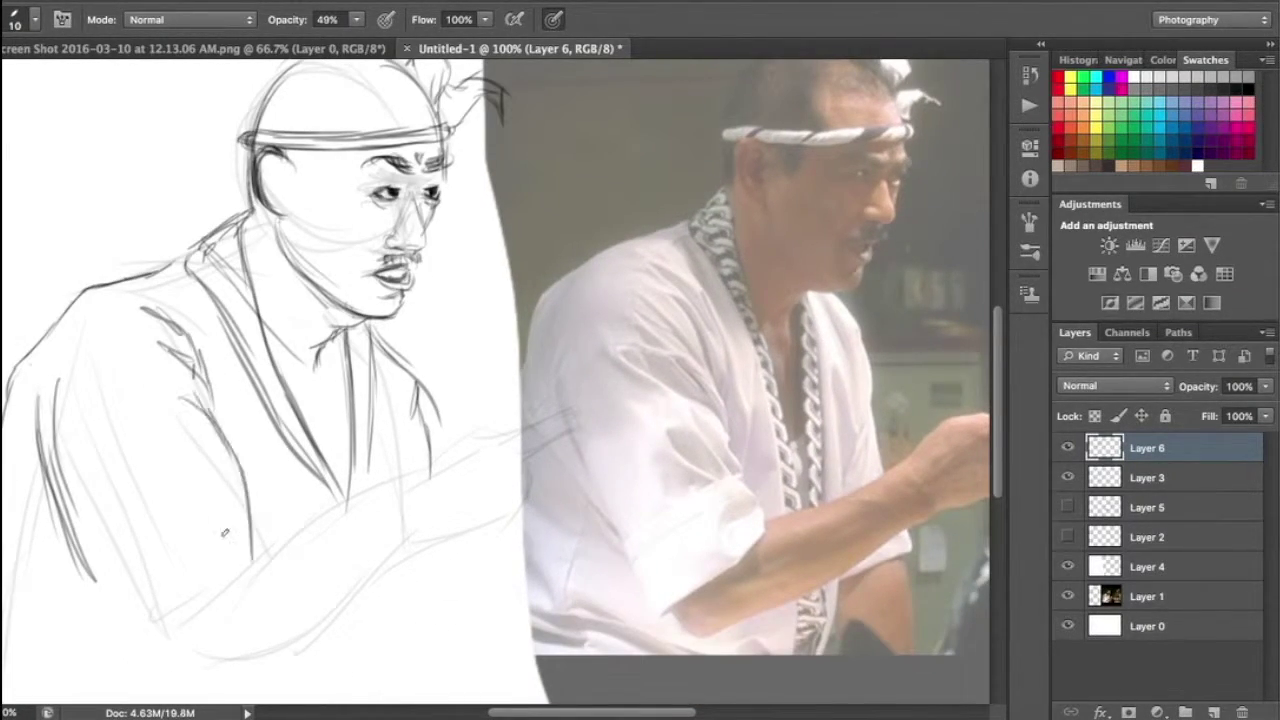
left_click_drag(185, 342, 265, 560)
left_click_drag(112, 595, 210, 645)
left_click_drag(125, 600, 275, 520)
scroll(250, 560, "down", 2)
scroll(250, 560, "right", 2)
mouse_move(176, 535)
left_mouse_down()
mouse_move(340, 455)
mouse_move(305, 462)
mouse_move(335, 466)
left_mouse_up()
key("e")
key("b")
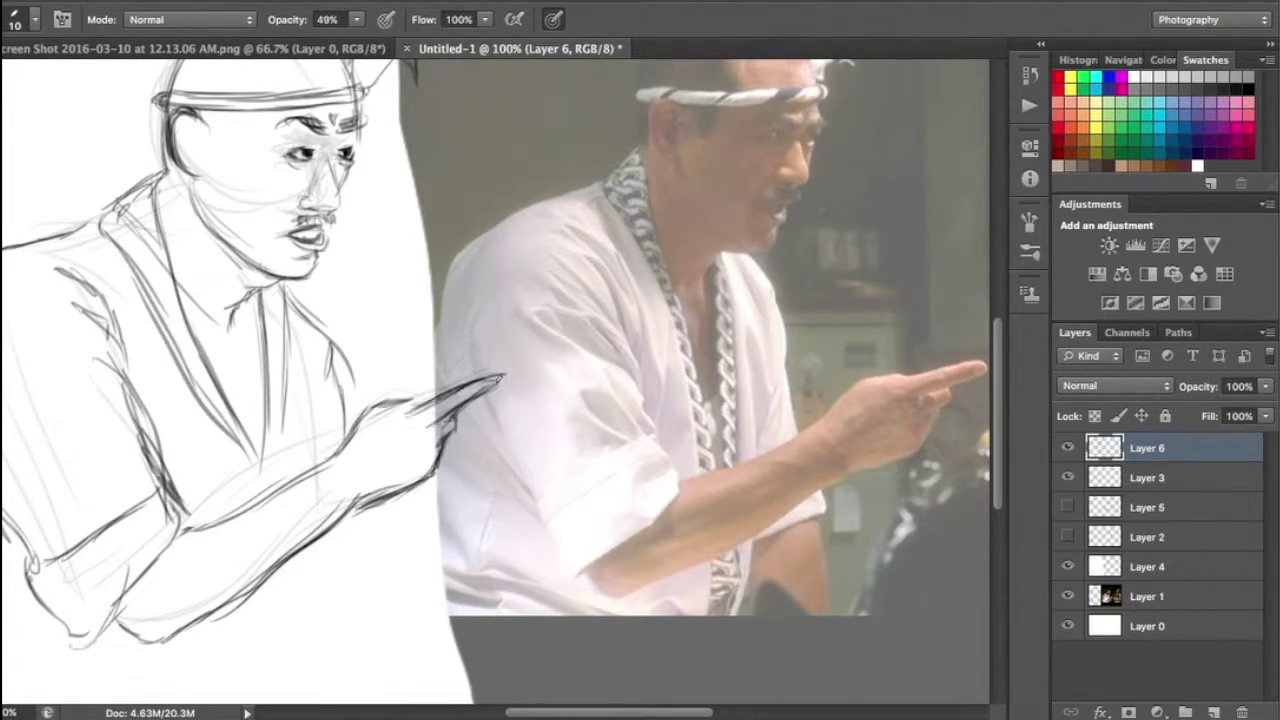
Refine the tip of the man's pointing finger and add a stroke near his neck
key("e")
mouse_move(470, 404)
left_mouse_down()
mouse_move(505, 374)
mouse_move(478, 396)
left_mouse_up()
key("b")
scroll(623, 366, "left", 2)
mouse_move(320, 290)
left_mouse_down()
mouse_move(308, 318)
mouse_move(344, 392)
left_mouse_up()
scroll(390, 496, "down", 3)
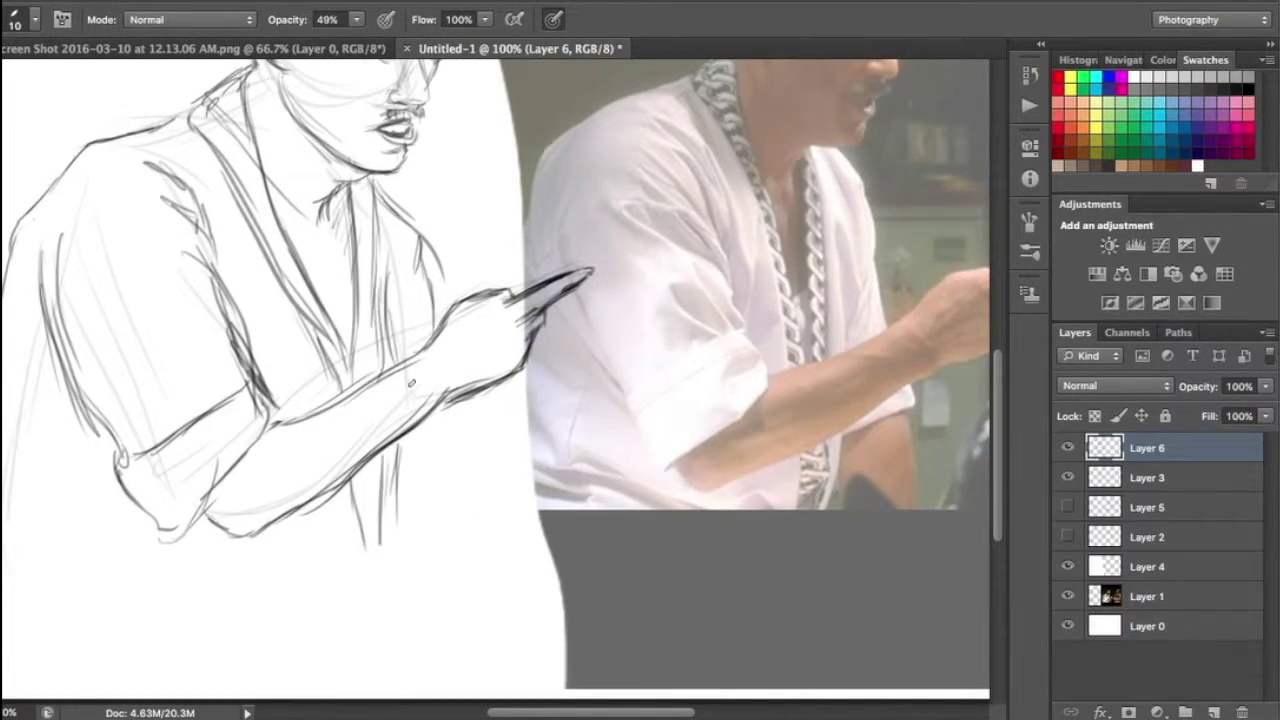
left_click_drag(358, 316, 356, 386)
scroll(400, 380, "up", 3)
scroll(400, 380, "down", 3)
Duplicate Layer 1 and overlay the film still copy at 59% opacity across the sketch
key("v")
left_click_drag(817, 329, 885, 332)
left_click(1147, 448)
key("b")
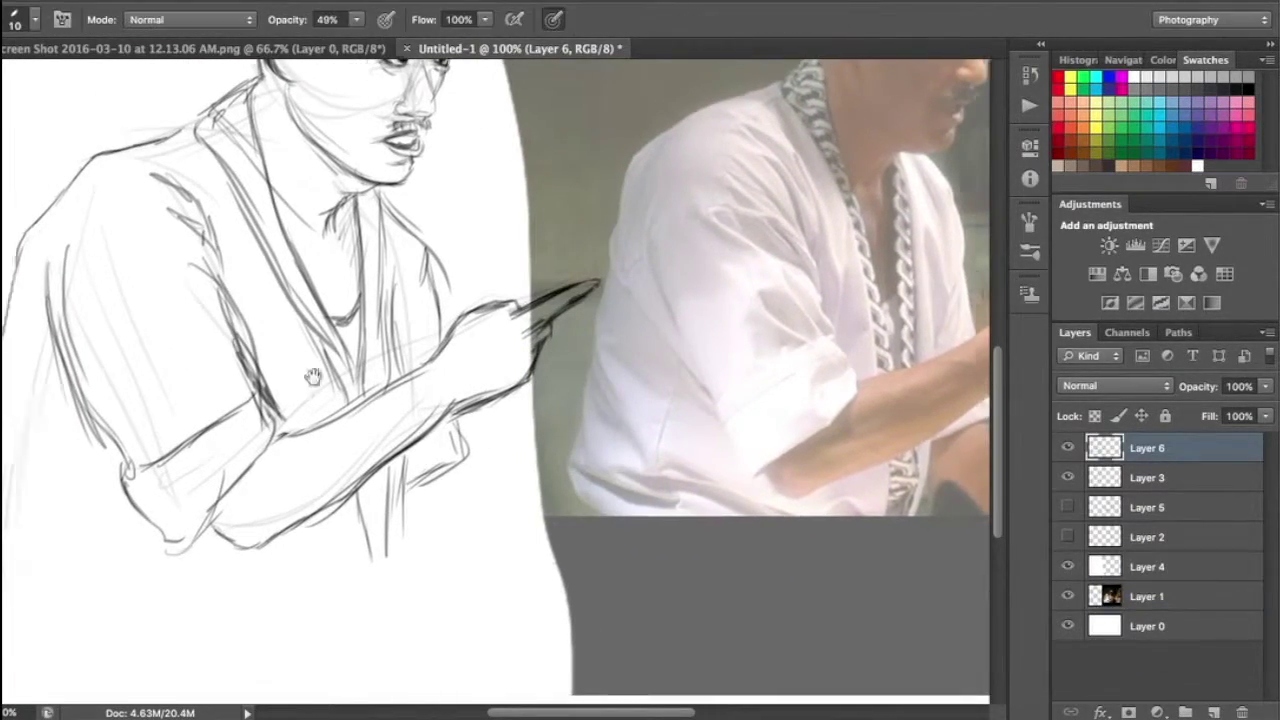
key("ctrl+minus")
key("ctrl+minus")
left_click(1067, 596)
left_click_drag(1067, 537, 1067, 507)
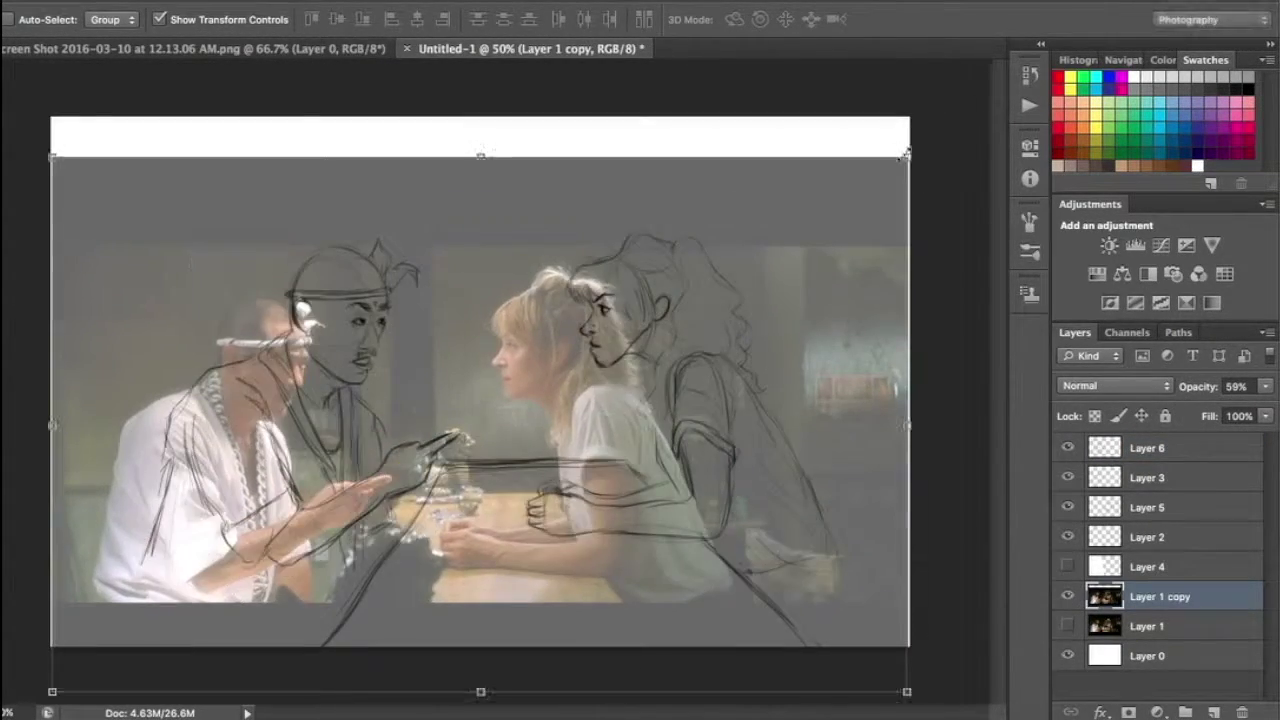
Shrink the film still copy into a top-left thumbnail at full opacity
left_click_drag(897, 147, 285, 262)
key("Return")
key("m")
key("0")
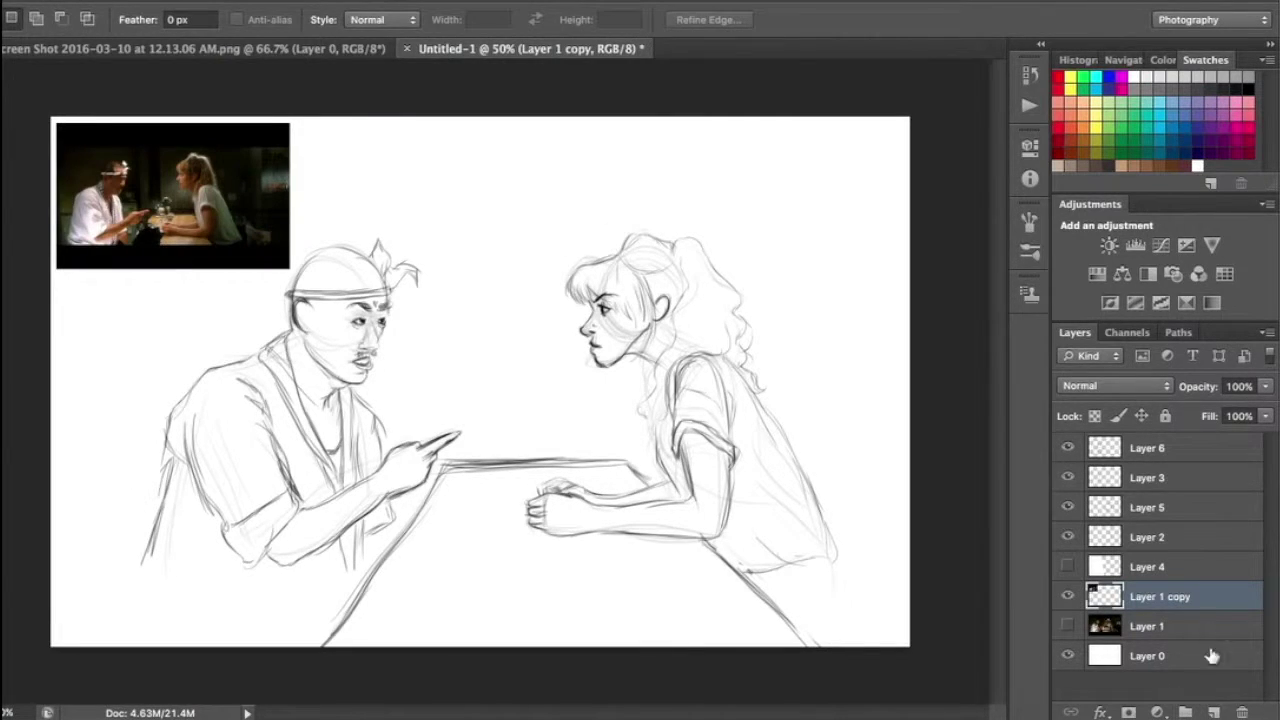
On new Layer 7, block terracotta skin tone onto the woman's face, neck, arm and hand
left_click(1212, 653)
left_click(1190, 626)
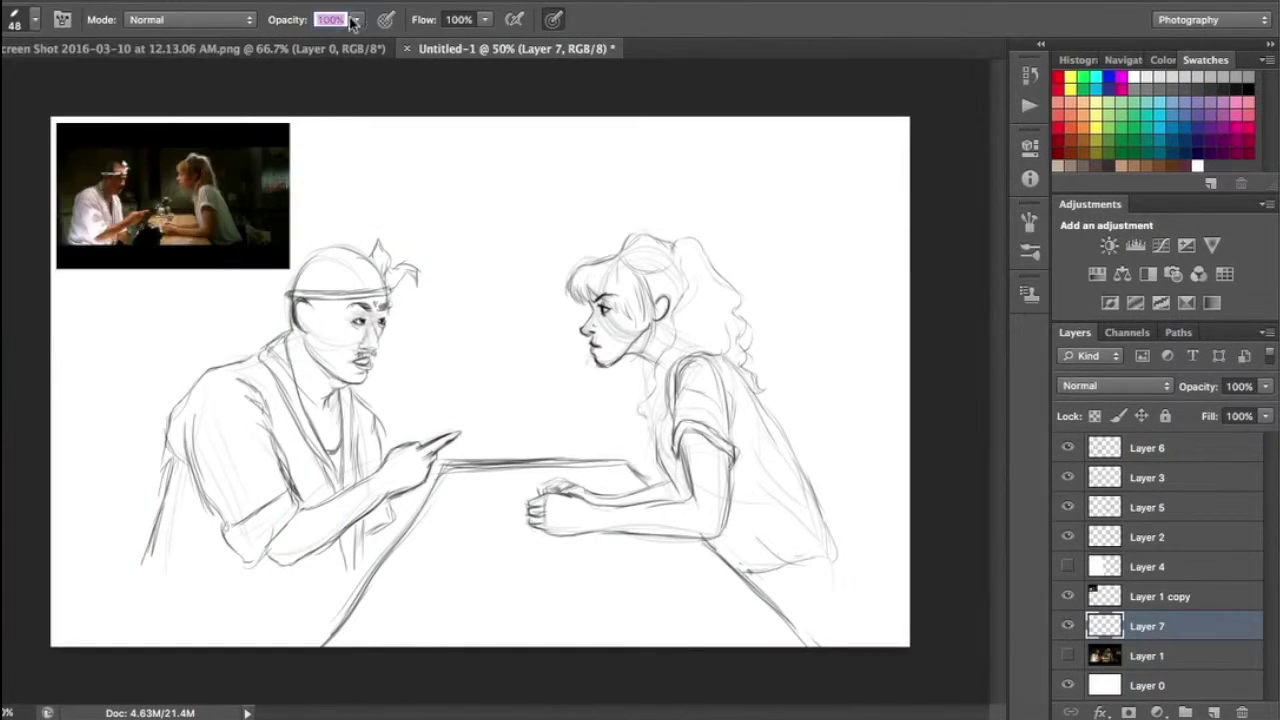
left_click_drag(595, 300, 700, 360)
left_click_drag(715, 445, 620, 525)
left_click_drag(690, 480, 530, 510)
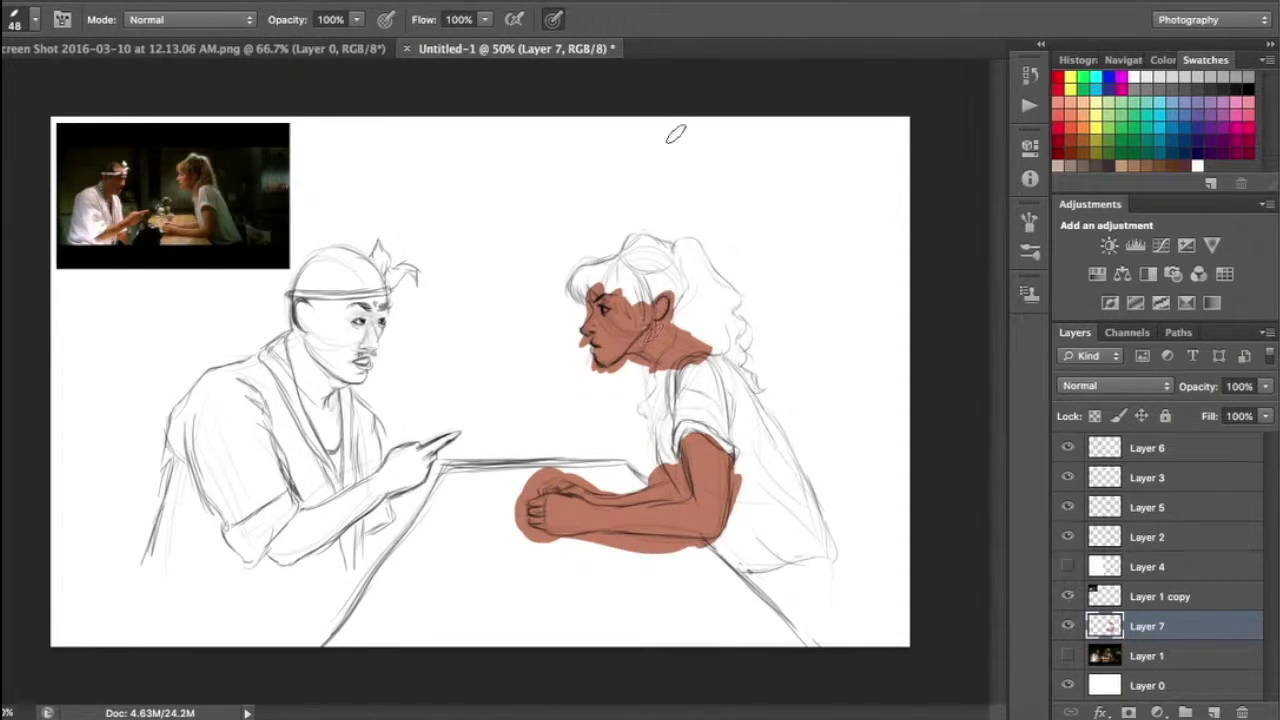
key("ctrl+plus")
key("ctrl+plus")
key("ctrl+plus")
Erase skin paint from her forehead and carve hair strands with a 5 px eraser
key("e")
mouse_move(366, 137)
left_mouse_down()
mouse_move(535, 250)
mouse_move(709, 137)
left_mouse_up()
left_click(35, 19)
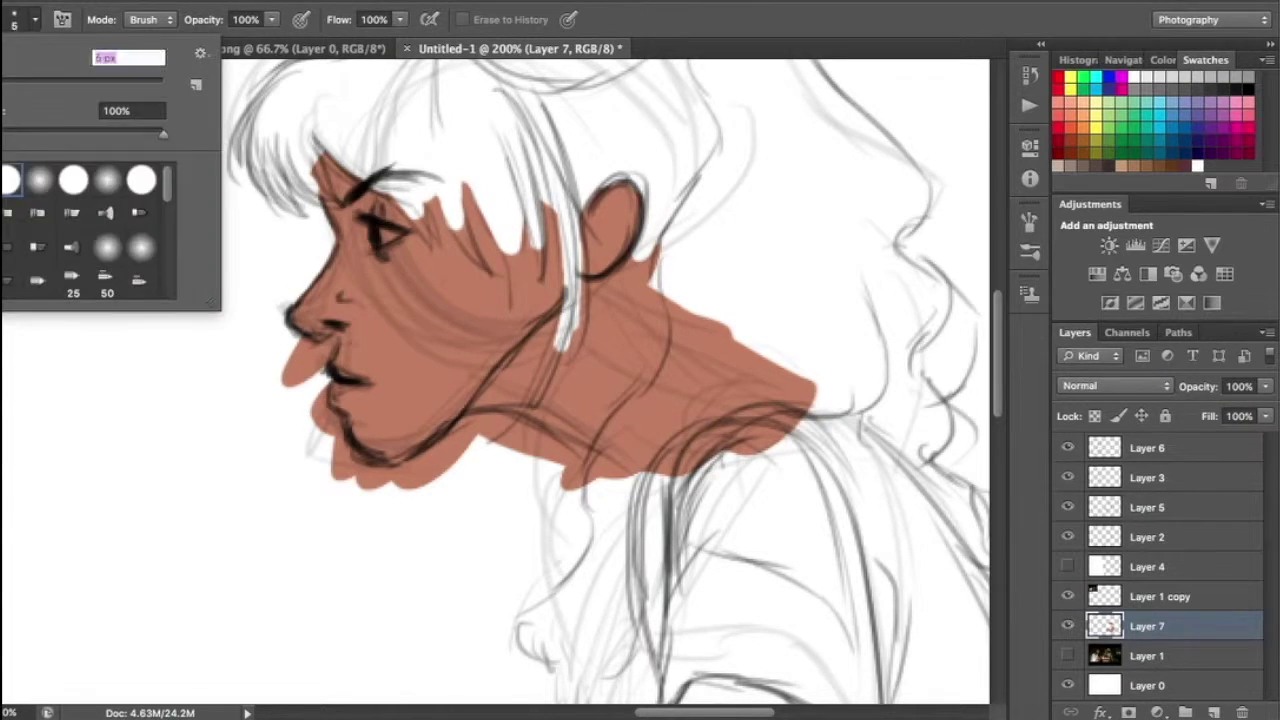
key("Return")
mouse_move(420, 205)
left_mouse_down()
mouse_move(545, 300)
mouse_move(550, 370)
left_mouse_up()
left_click_drag(645, 240, 670, 385)
mouse_move(600, 360)
left_mouse_down()
mouse_move(703, 442)
mouse_move(815, 380)
left_mouse_up()
Trim skin paint along the shoulder, jaw, lips, arm edges and hand, then show the photo layer
left_click_drag(760, 330, 670, 380)
mouse_move(285, 340)
left_mouse_down()
mouse_move(340, 450)
mouse_move(471, 443)
mouse_move(585, 475)
left_mouse_up()
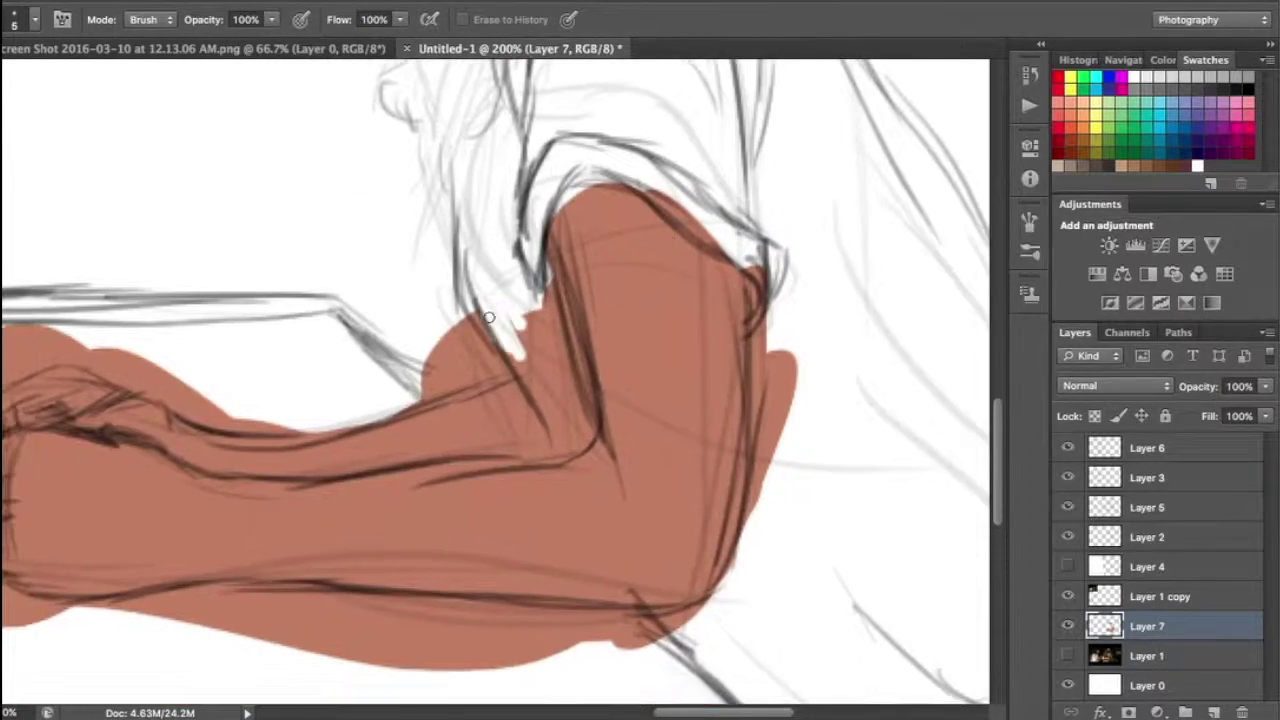
mouse_move(490, 318)
left_mouse_down()
mouse_move(523, 286)
mouse_move(574, 423)
left_mouse_up()
mouse_move(640, 195)
left_mouse_down()
mouse_move(725, 250)
mouse_move(760, 410)
mouse_move(757, 527)
left_mouse_up()
left_click_drag(803, 397, 923, 347)
mouse_move(282, 332)
left_mouse_down()
mouse_move(340, 364)
mouse_move(183, 291)
mouse_move(70, 360)
mouse_move(57, 444)
mouse_move(94, 586)
mouse_move(117, 583)
mouse_move(116, 539)
mouse_move(400, 546)
mouse_move(757, 592)
mouse_move(516, 551)
left_mouse_up()
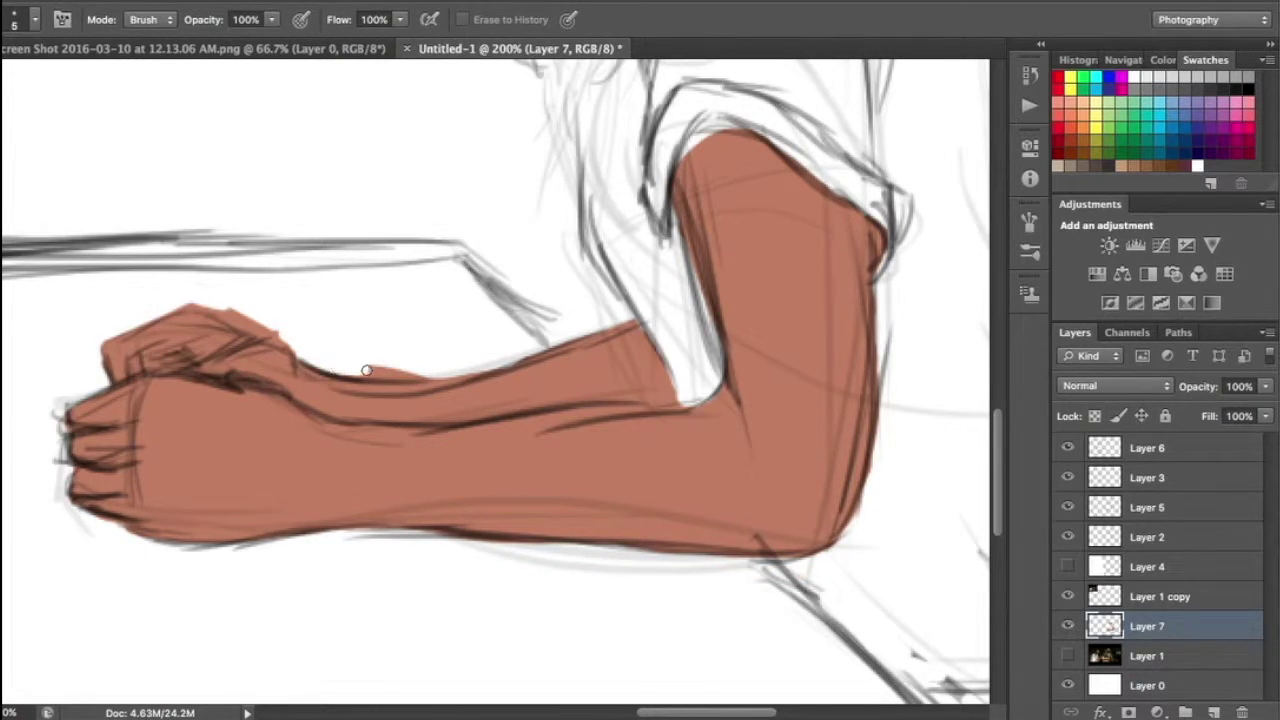
key("ctrl+minus")
key("ctrl+minus")
key("ctrl+minus")
left_click(1067, 655)
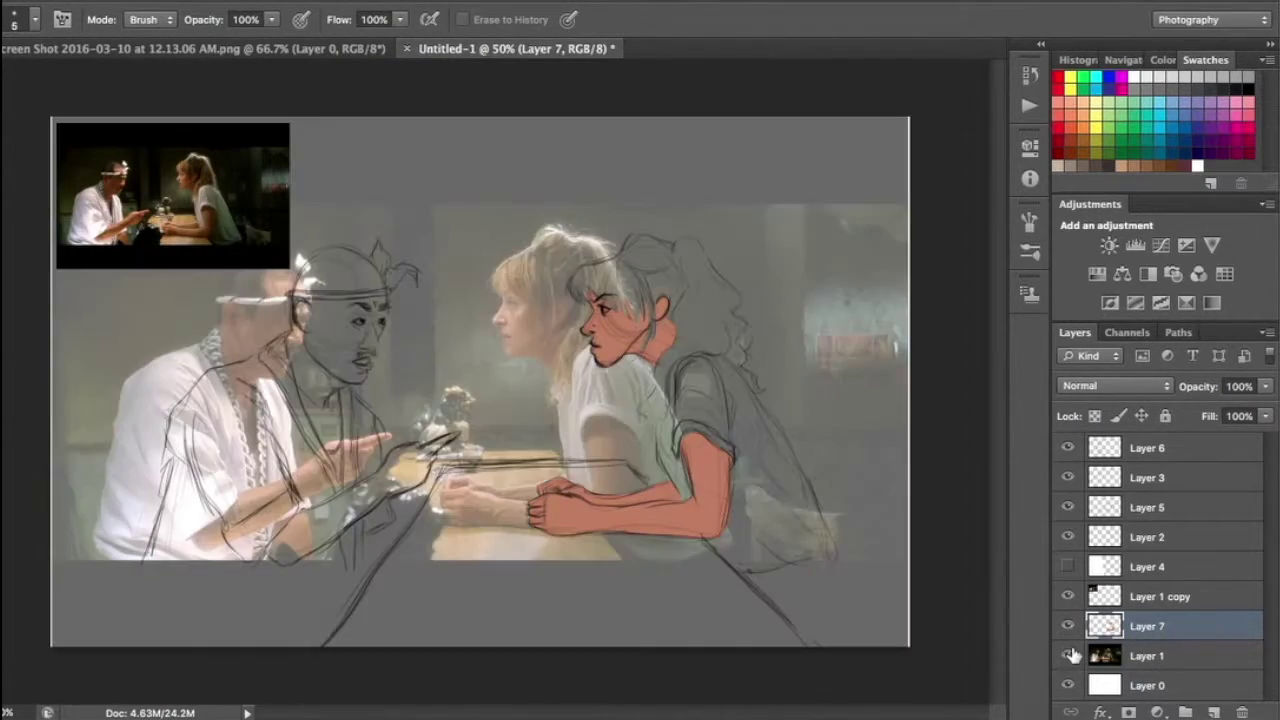
Compare against the film photo, add a new paint layer, and zoom in on the woman
left_click(1147, 655)
left_click(1067, 596)
left_click(1067, 655)
left_click(1067, 655)
scroll(803, 523, "up", 1)
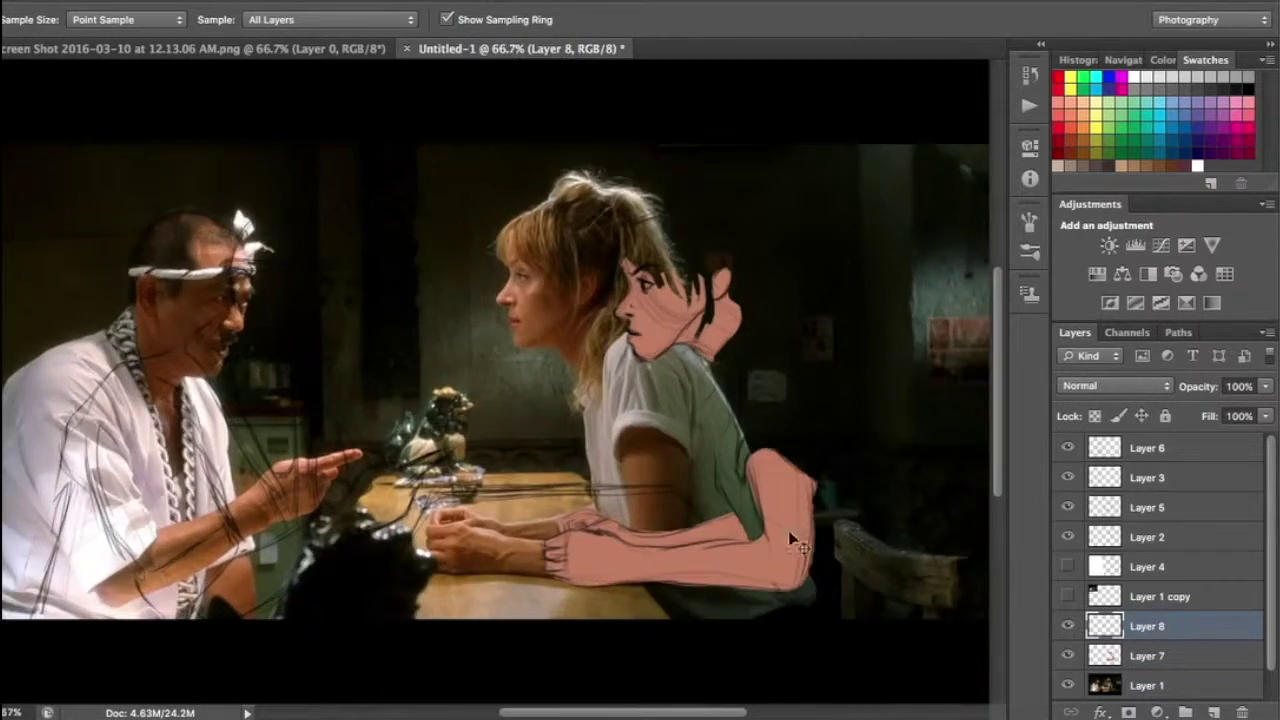
key("ctrl+shift+alt+n")
scroll(512, 166, "up", 1)
Paint a skin tone sampled from the photo over the woman's forehead and hairline
left_click(508, 160, "alt")
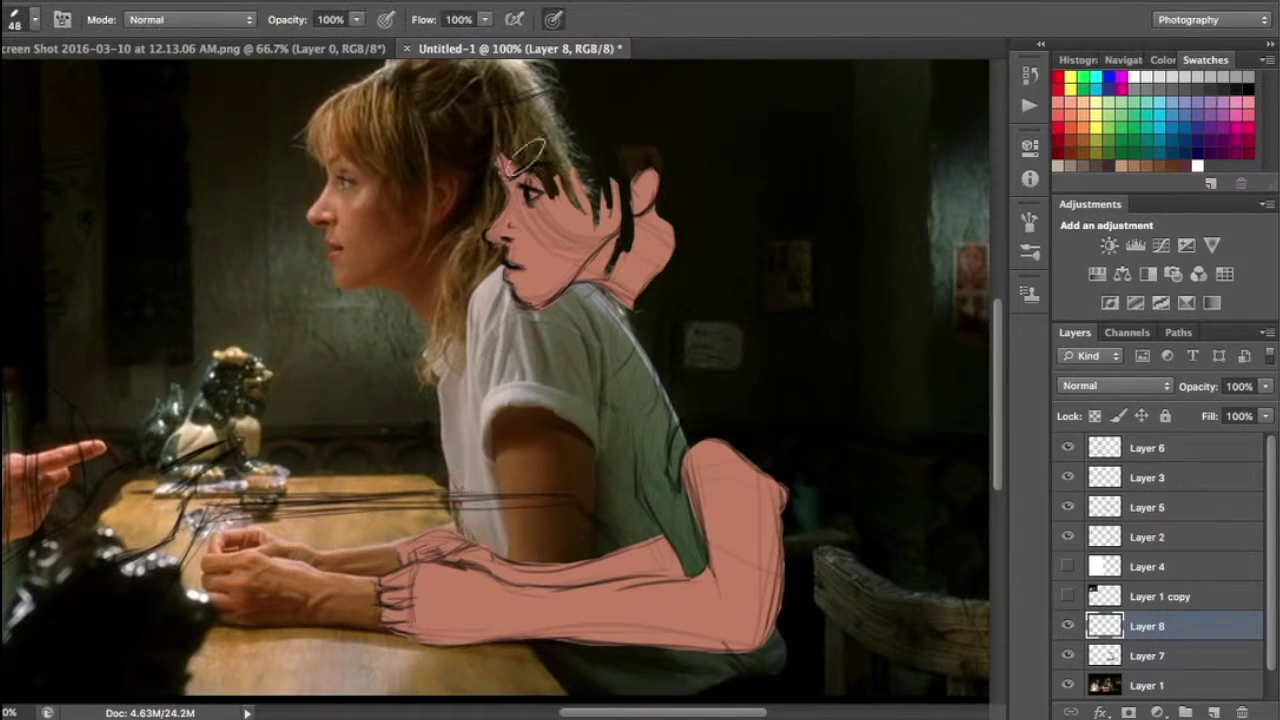
left_click_drag(515, 140, 468, 249)
scroll(468, 249, "up", 2)
key("[")
key("[")
key("[")
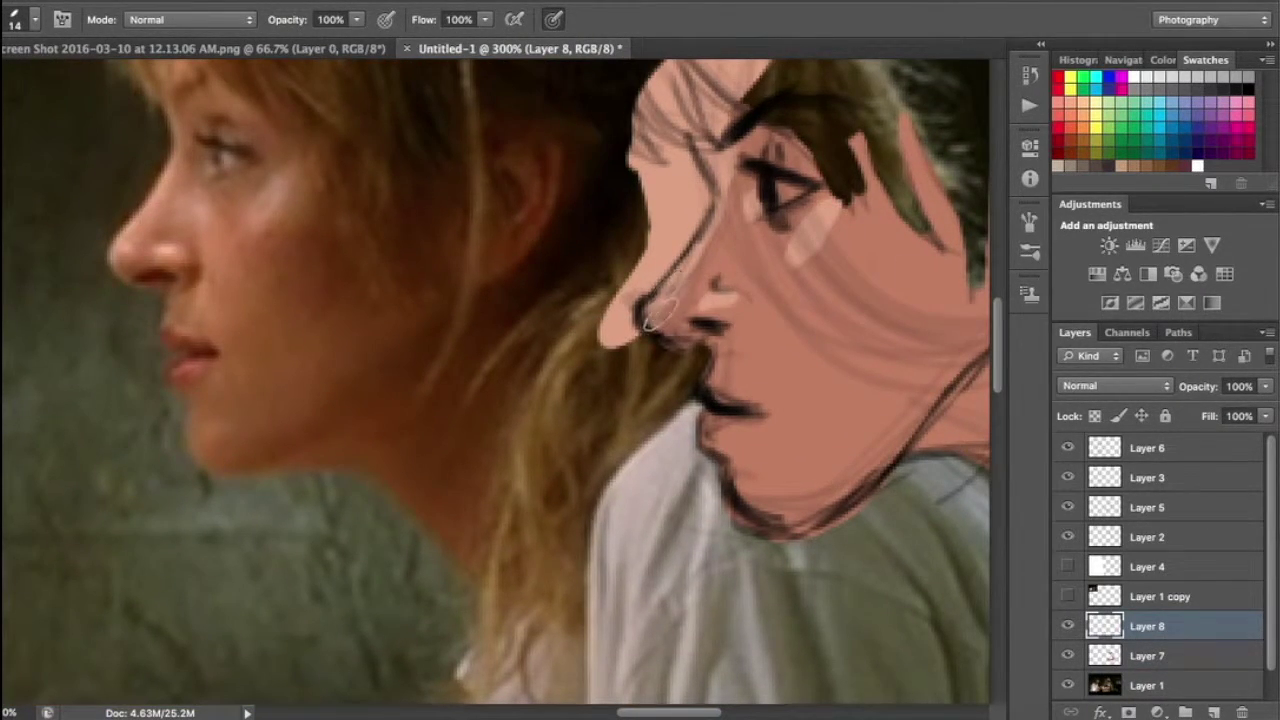
scroll(680, 250, "down", 2)
left_click_drag(680, 250, 620, 410)
Erase stray skin paint along the hairline, nose and profile edge
key("e")
mouse_move(600, 190)
left_mouse_down()
mouse_move(663, 92)
mouse_move(615, 340)
left_mouse_up()
left_click_drag(560, 305, 540, 425)
left_click_drag(595, 170, 645, 140)
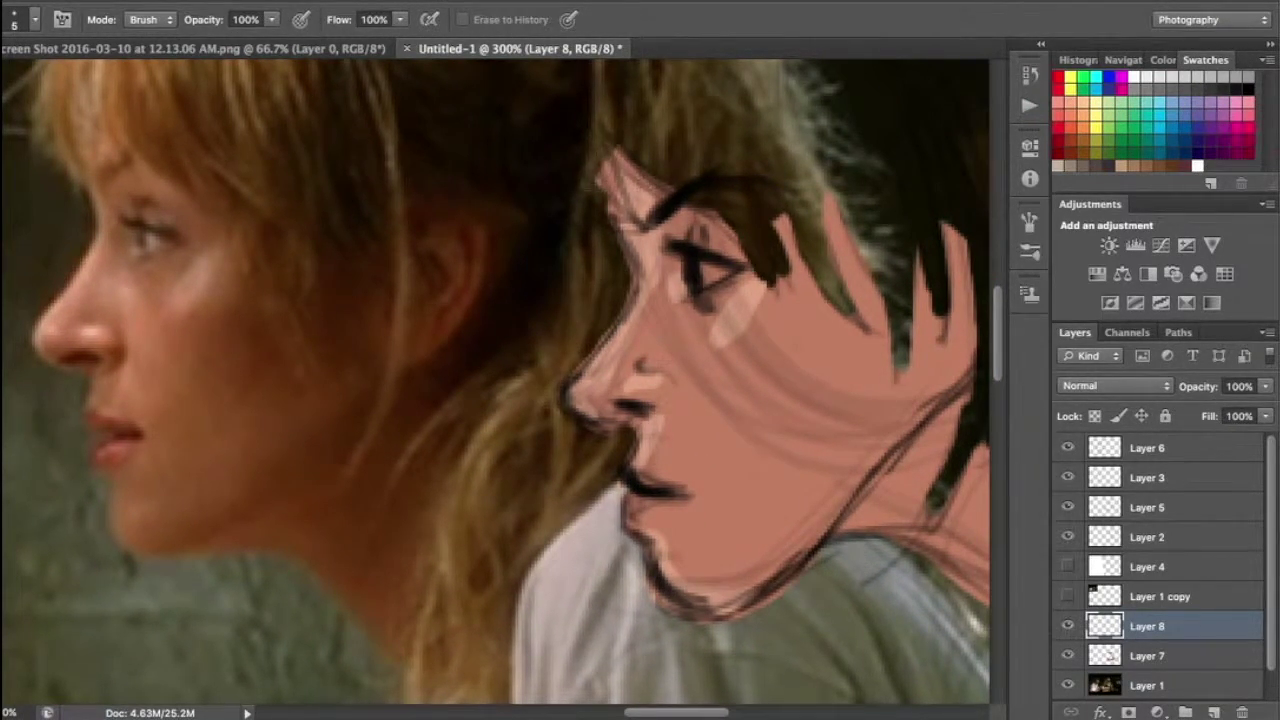
left_click_drag(700, 400, 635, 340)
On a new layer, paint a white highlight in the woman's eye
left_click(1213, 712)
key("b")
key("e")
mouse_move(629, 216)
left_mouse_down()
mouse_move(668, 210)
mouse_move(674, 196)
left_mouse_up()
key("b")
Paint a lighter highlight along the top of the woman's forearm
scroll(500, 400, "down", 5)
key("ctrl+minus")
key("ctrl+minus")
scroll(500, 400, "down", 3)
scroll(508, 497, "up", 1)
left_click_drag(508, 497, 652, 516)
left_click_drag(560, 495, 708, 470)
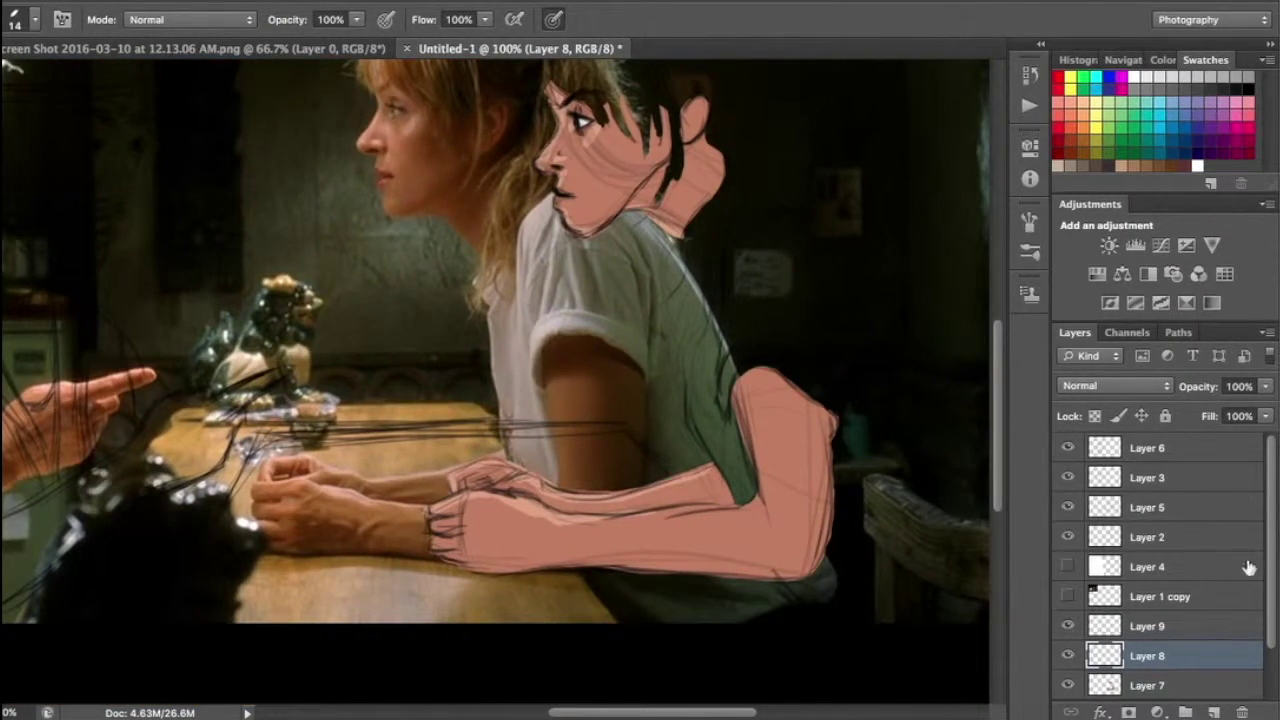
Shift the film photo to line up with her face and reselect the skin layer
key("ctrl+plus")
key("ctrl+plus")
key("v")
left_click_drag(462, 315, 560, 330)
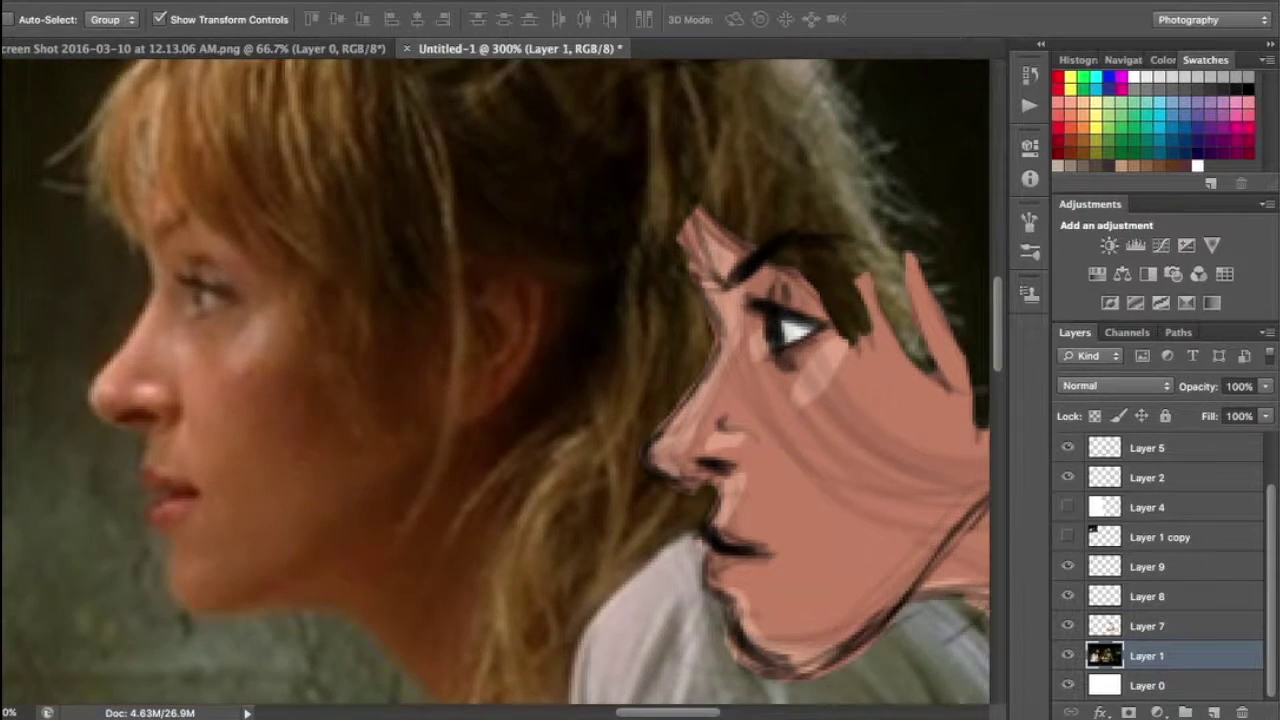
left_click(1150, 597)
key("b")
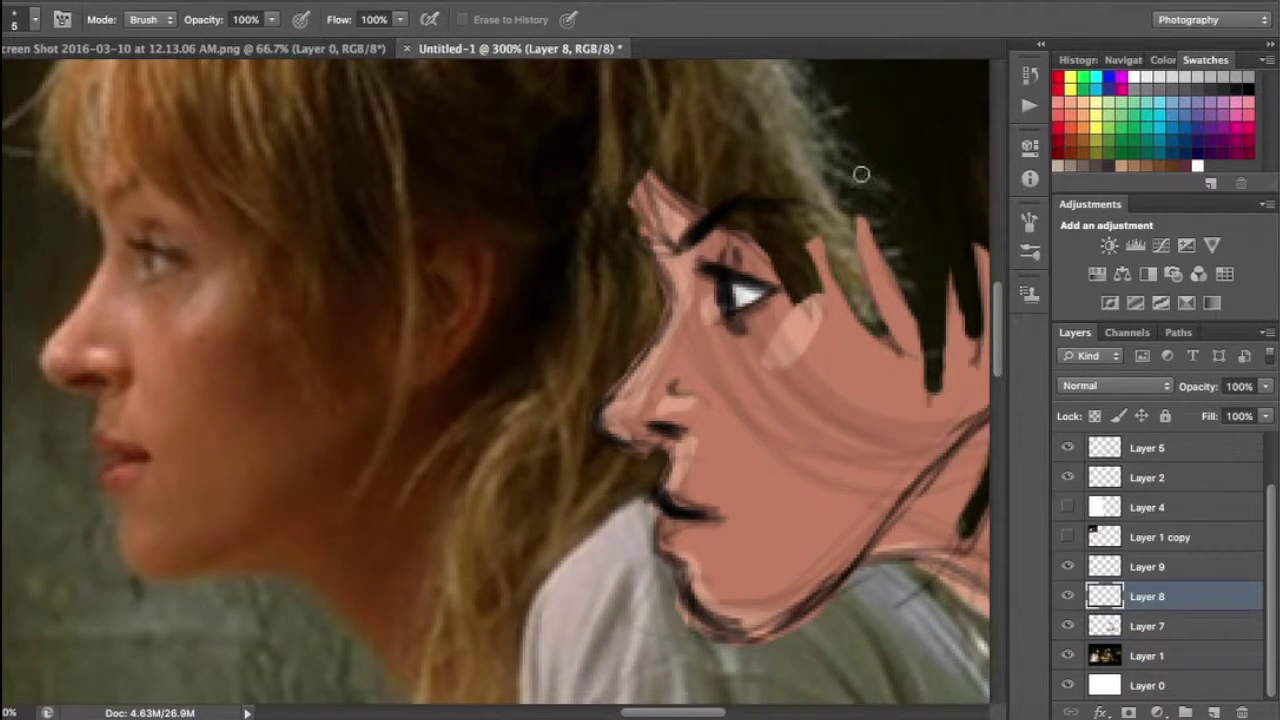
scroll(780, 214, "down", 1)
On a new layer, paint brown shading over the cheek and neck
key("ctrl+shift+alt+n")
key("i")
left_click(215, 332)
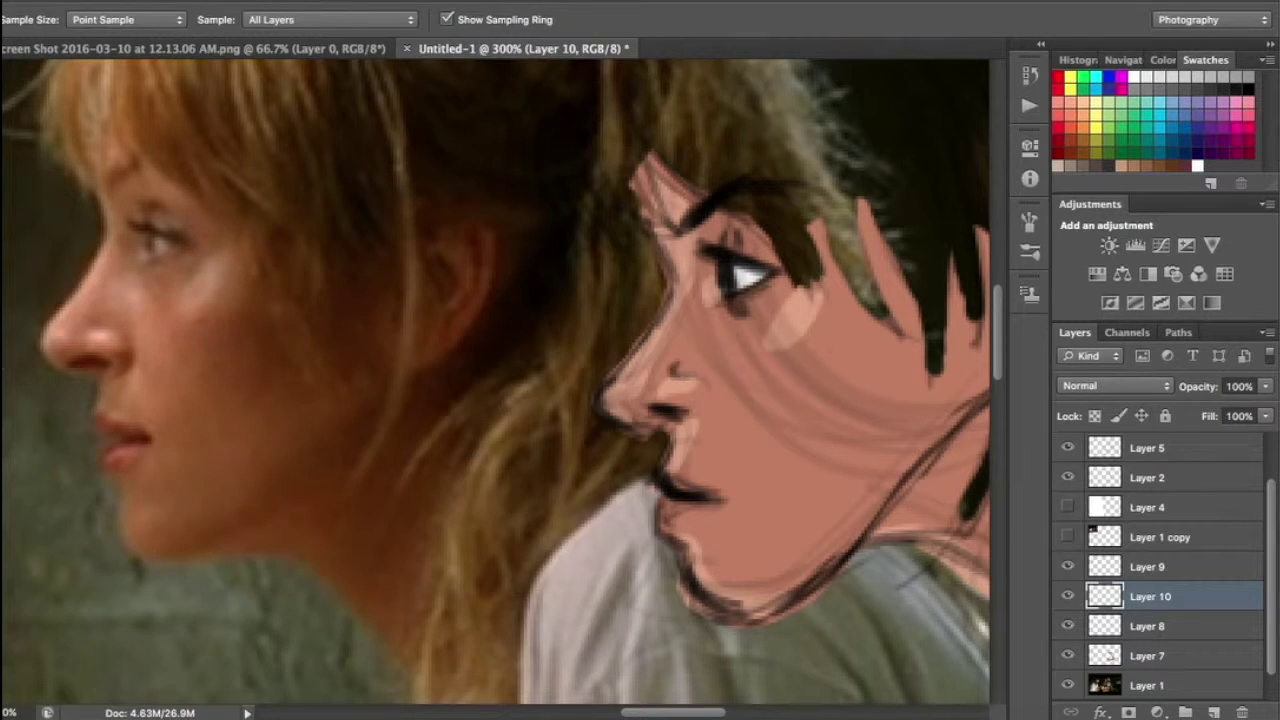
key("b")
left_click_drag(818, 440, 760, 330)
scroll(820, 380, "right", 3)
mouse_move(740, 580)
left_mouse_down()
mouse_move(900, 450)
mouse_move(830, 220)
left_mouse_up()
scroll(820, 350, "right", 5)
mouse_move(940, 400)
left_mouse_down()
mouse_move(833, 265)
mouse_move(894, 400)
left_mouse_up()
scroll(833, 265, "left", 5)
Add darker brown strokes around the ear and neck using sampled skin colours
left_click(218, 333, "alt")
scroll(894, 400, "right", 4)
mouse_move(850, 260)
left_mouse_down()
mouse_move(928, 397)
mouse_move(850, 205)
left_mouse_up()
left_click_drag(885, 145, 840, 225)
left_click_drag(870, 125, 830, 265)
scroll(640, 318, "left", 4)
left_click(750, 375, "alt")
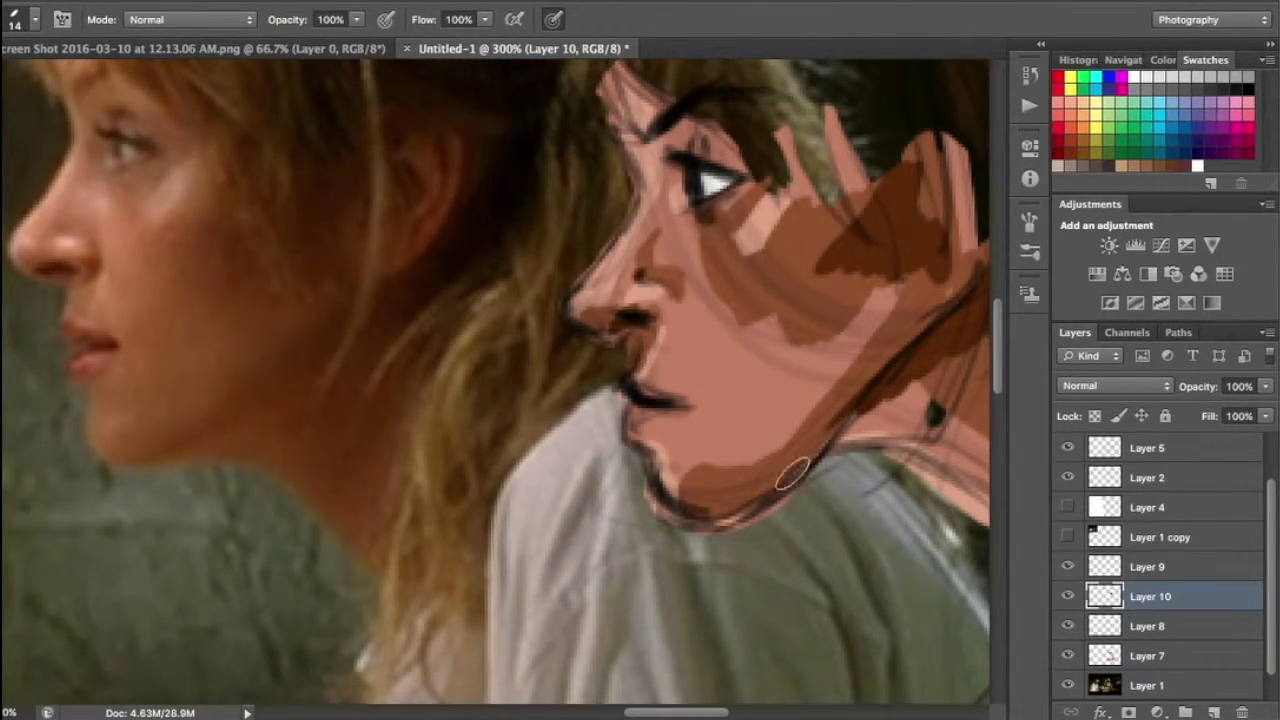
key("ctrl+minus")
key("ctrl+minus")
key("ctrl+minus")
key("ctrl+plus")
key("ctrl+plus")
left_click_drag(785, 360, 760, 283)
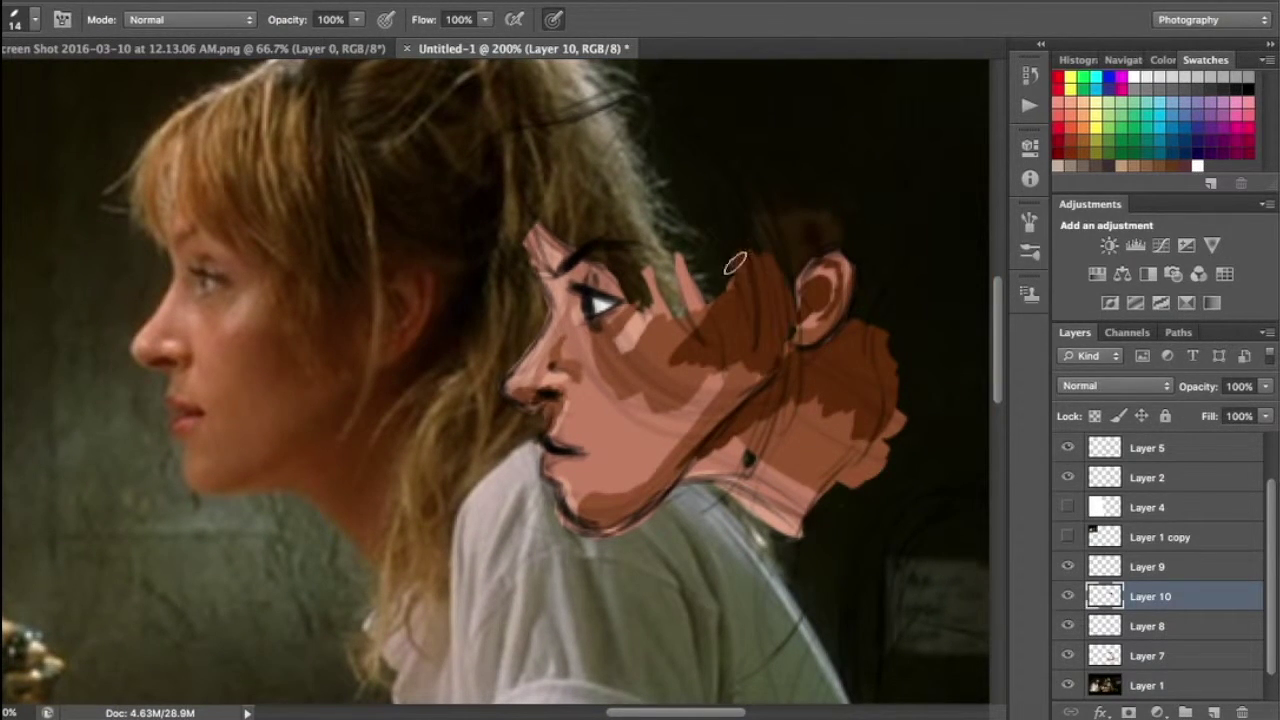
Smudge-blend the brown shading on the cheek, jaw and neck
key("r")
mouse_move(710, 380)
left_mouse_down()
mouse_move(680, 371)
mouse_move(760, 372)
left_mouse_up()
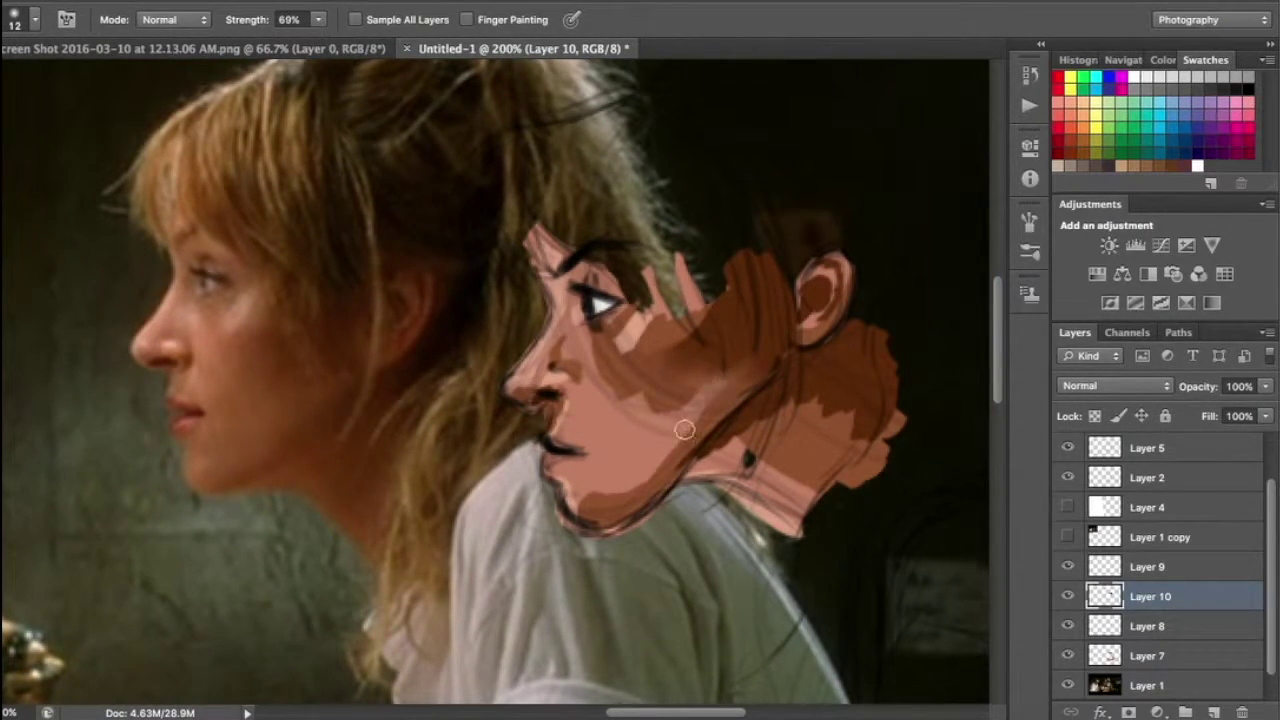
left_click_drag(675, 451, 710, 378)
mouse_move(686, 336)
left_mouse_down()
mouse_move(800, 420)
mouse_move(886, 437)
mouse_move(766, 457)
mouse_move(687, 360)
left_mouse_up()
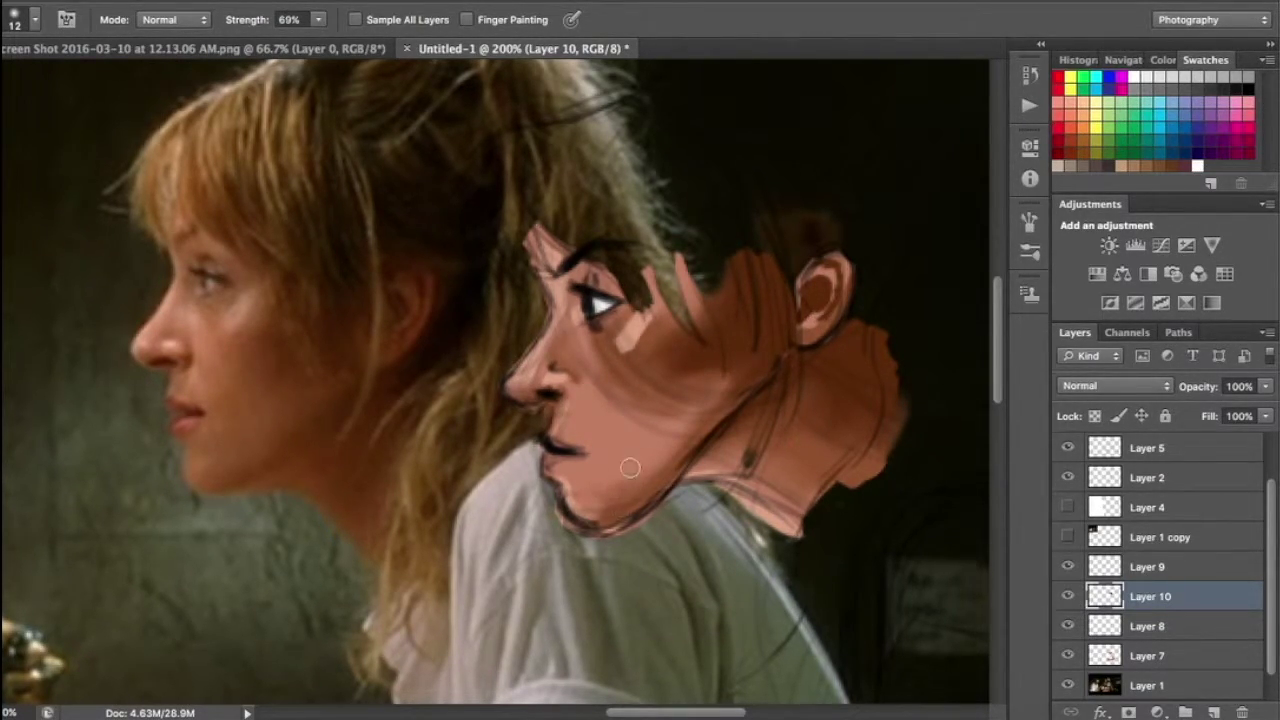
key("ctrl+0")
Hide the first skin layer and place a duplicate of it above the shading
left_click(1067, 626)
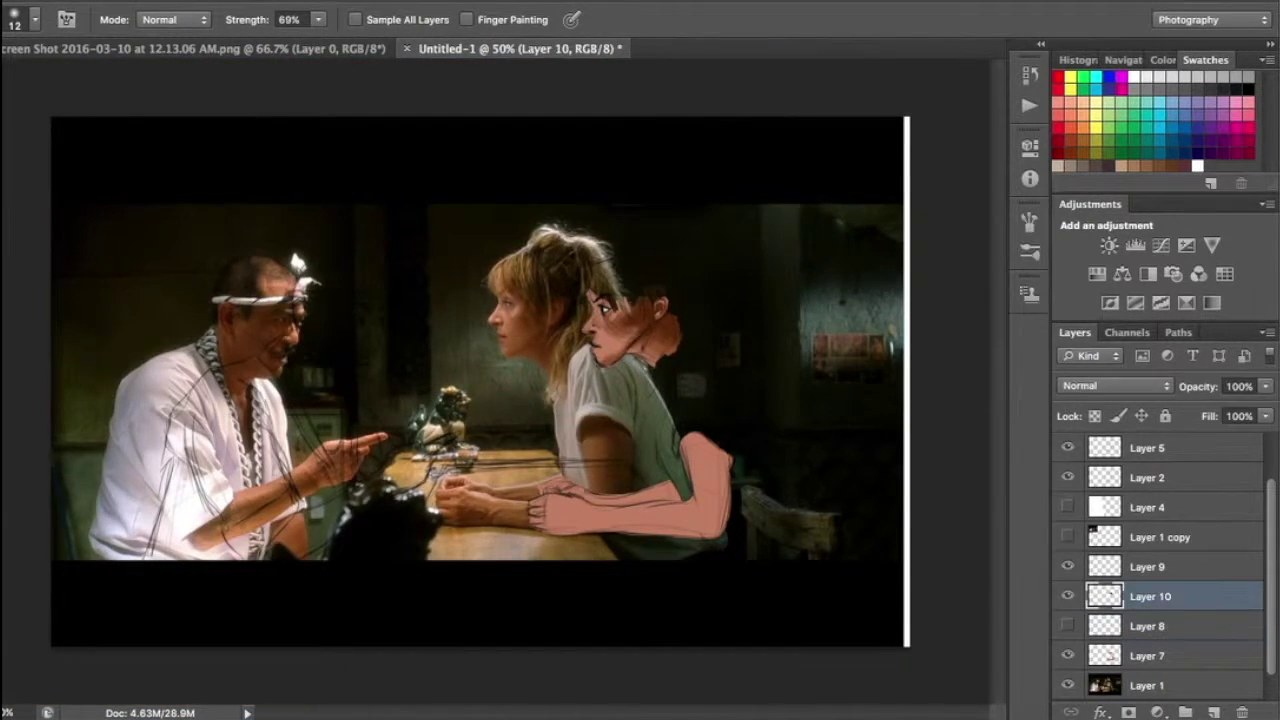
scroll(600, 219, "up", 3)
left_click_drag(1147, 626, 1147, 582)
key("ctrl+j")
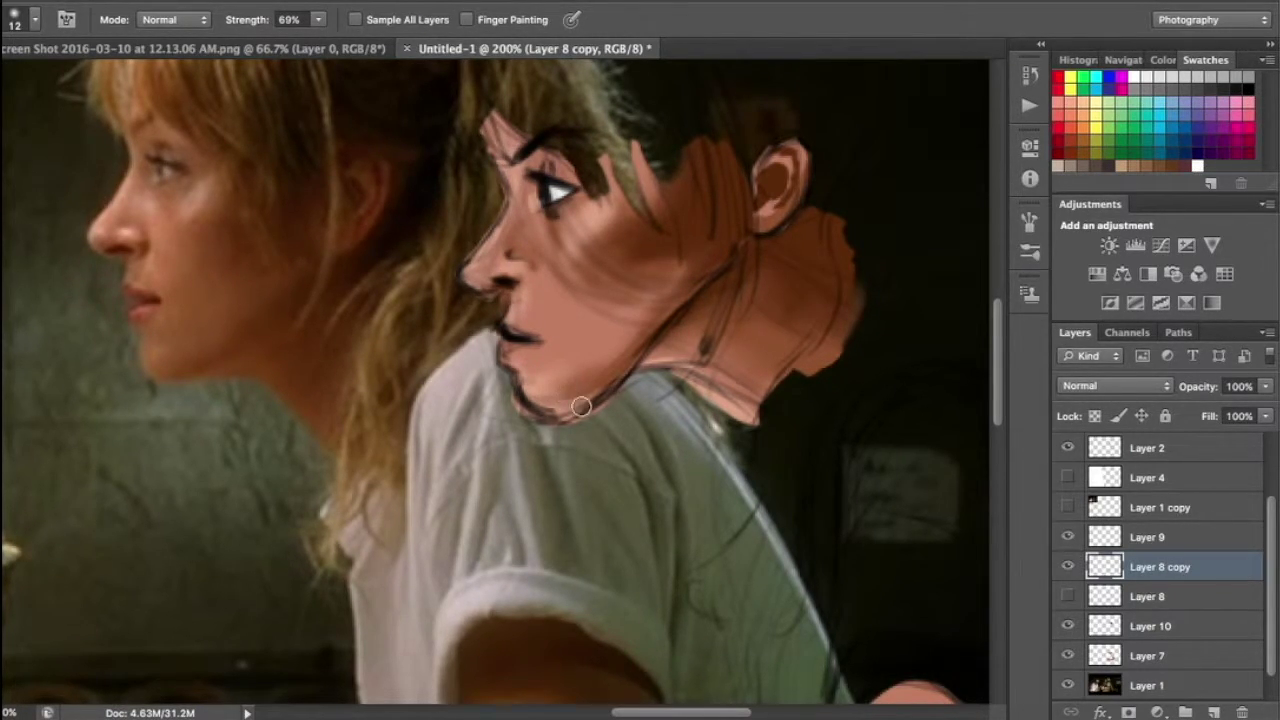
Check the painting against the photo and add a new layer for arm shading
key("ctrl+minus")
key("ctrl+minus")
left_click(1068, 685)
left_click(1068, 685)
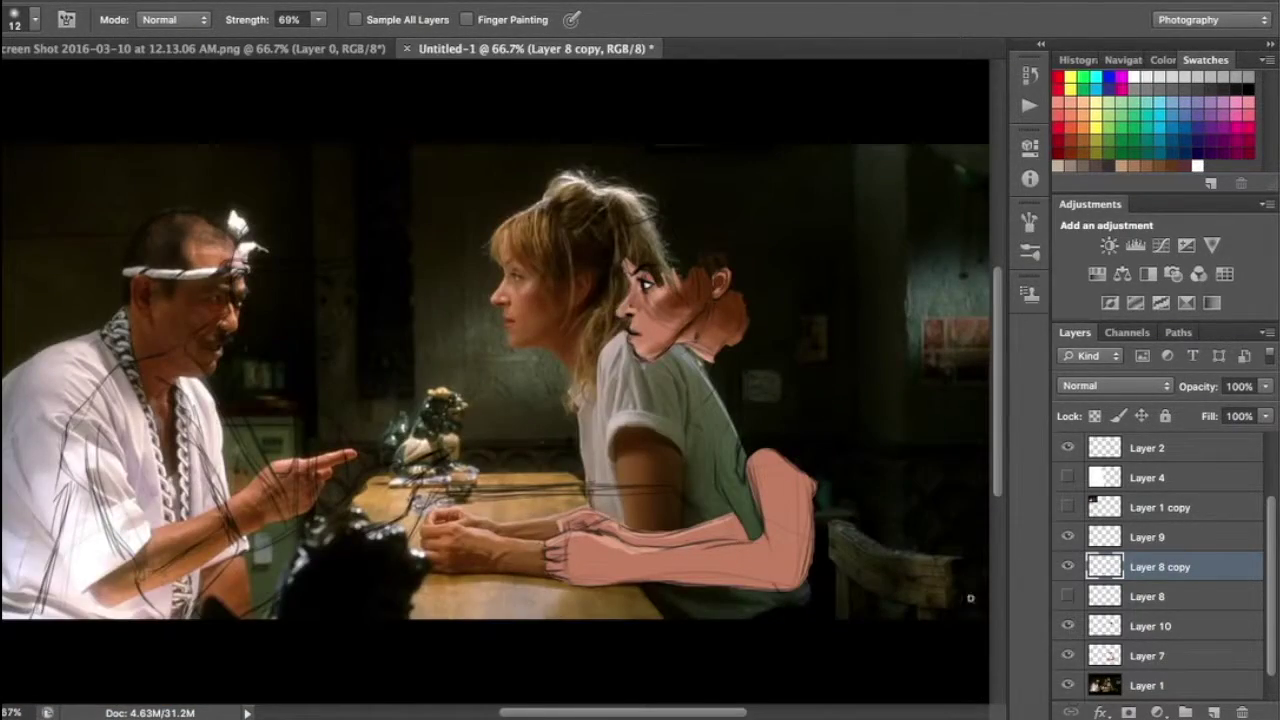
left_click(1150, 537)
left_click(1213, 712)
key("b")
key("ctrl+plus")
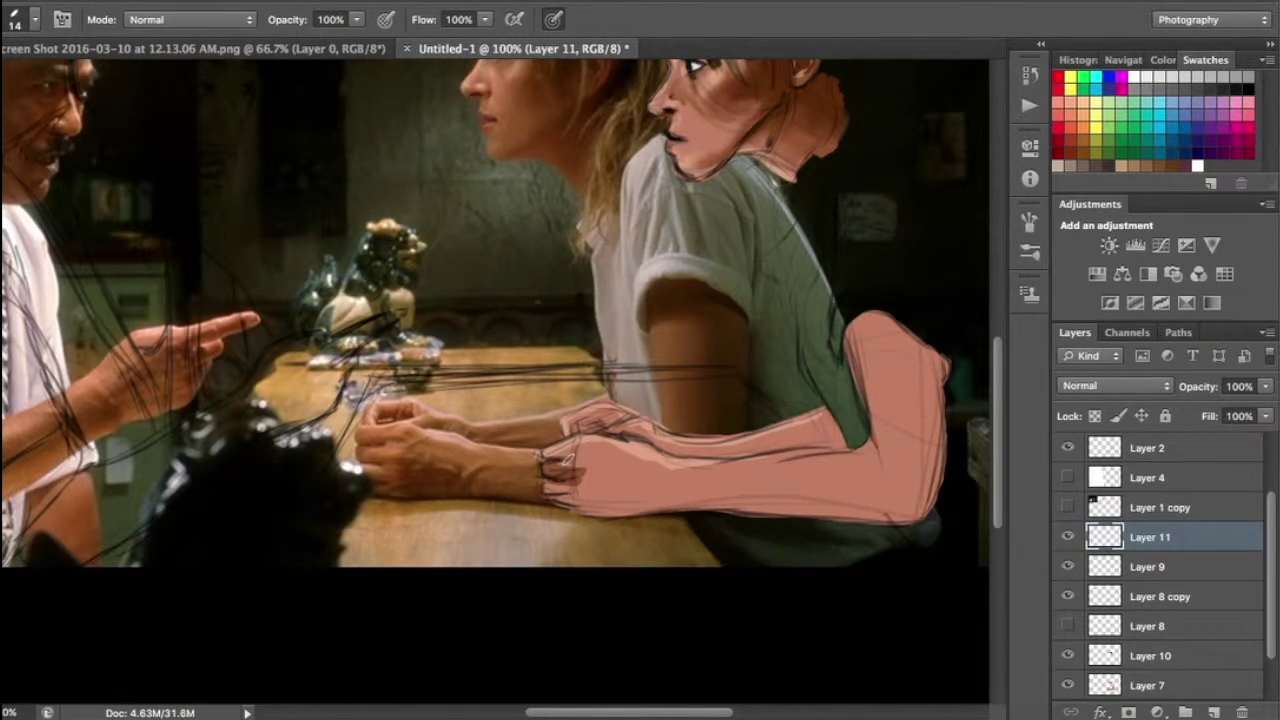
Realign the film photo, then paint darker and lighter pink shading on the arm
scroll(1160, 560, "down", 2)
left_click(1147, 655)
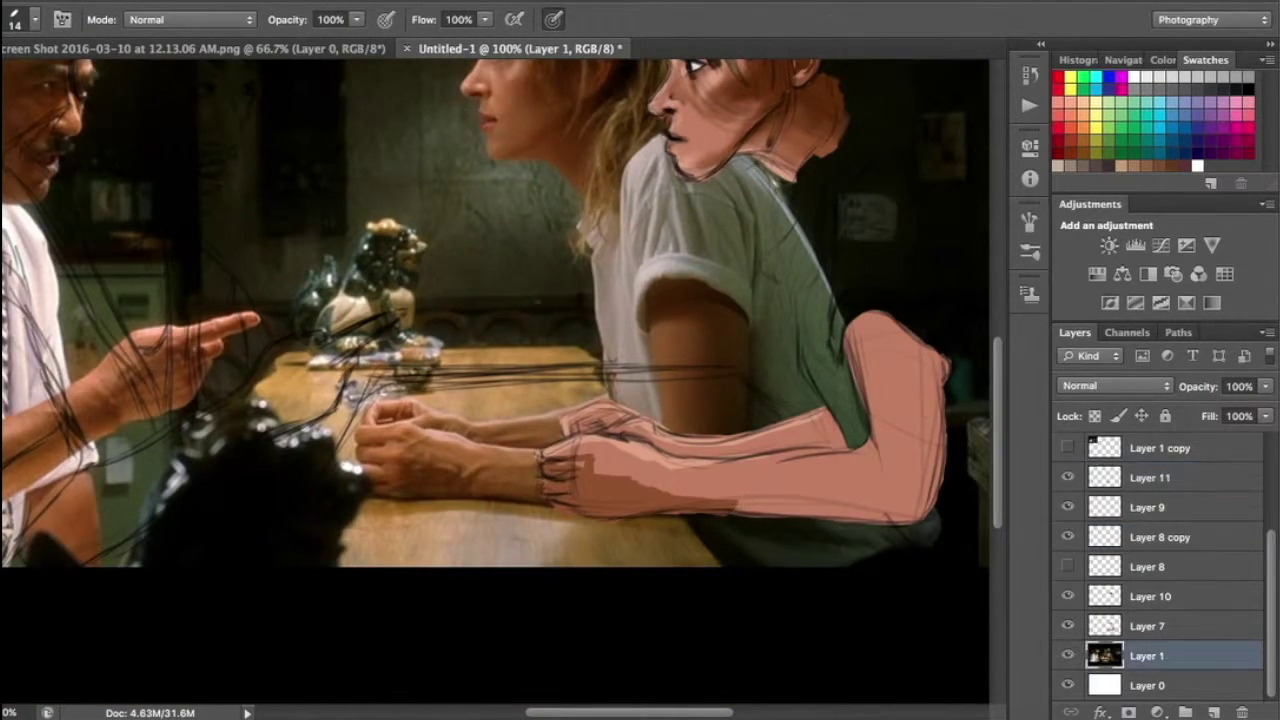
left_click_drag(951, 620, 771, 543)
left_click(1150, 477)
mouse_move(740, 500)
left_mouse_down()
mouse_move(935, 478)
mouse_move(860, 320)
mouse_move(940, 470)
left_mouse_up()
left_click_drag(920, 520, 680, 516)
Erase and smudge the arm shading, panning around the arm to inspect it
key("e")
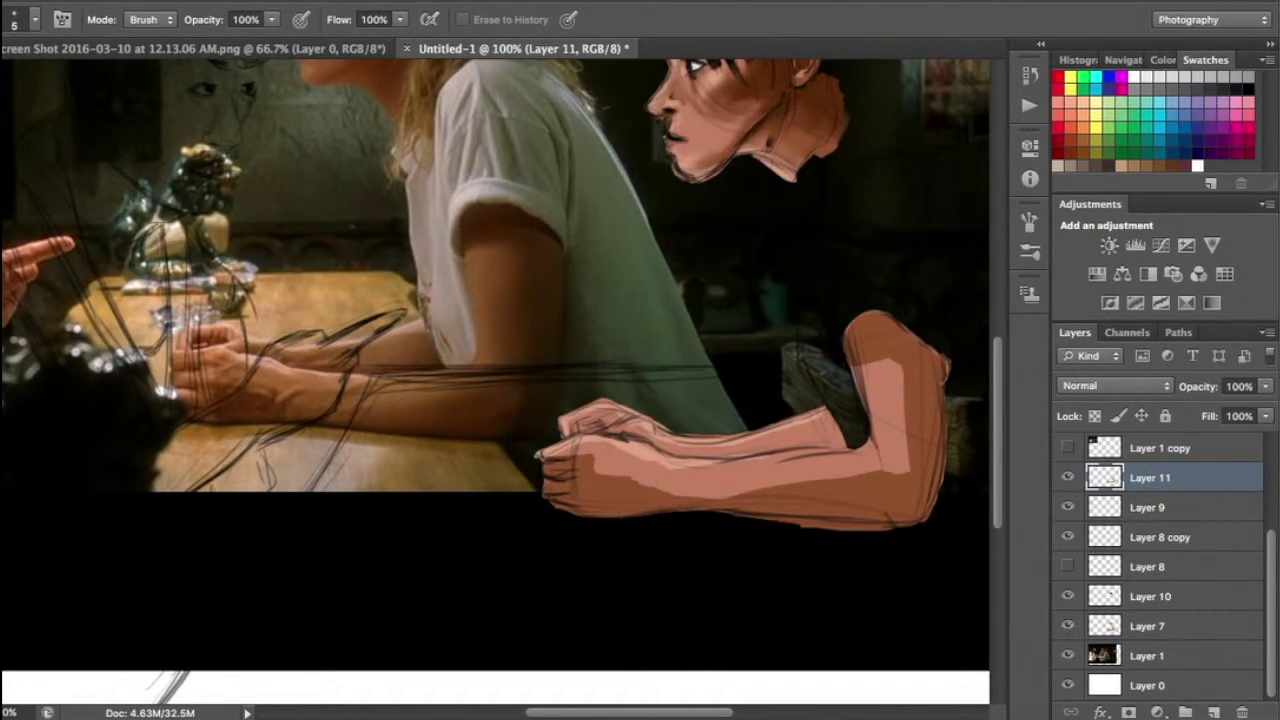
scroll(669, 354, "up", 3)
scroll(669, 354, "right", 3)
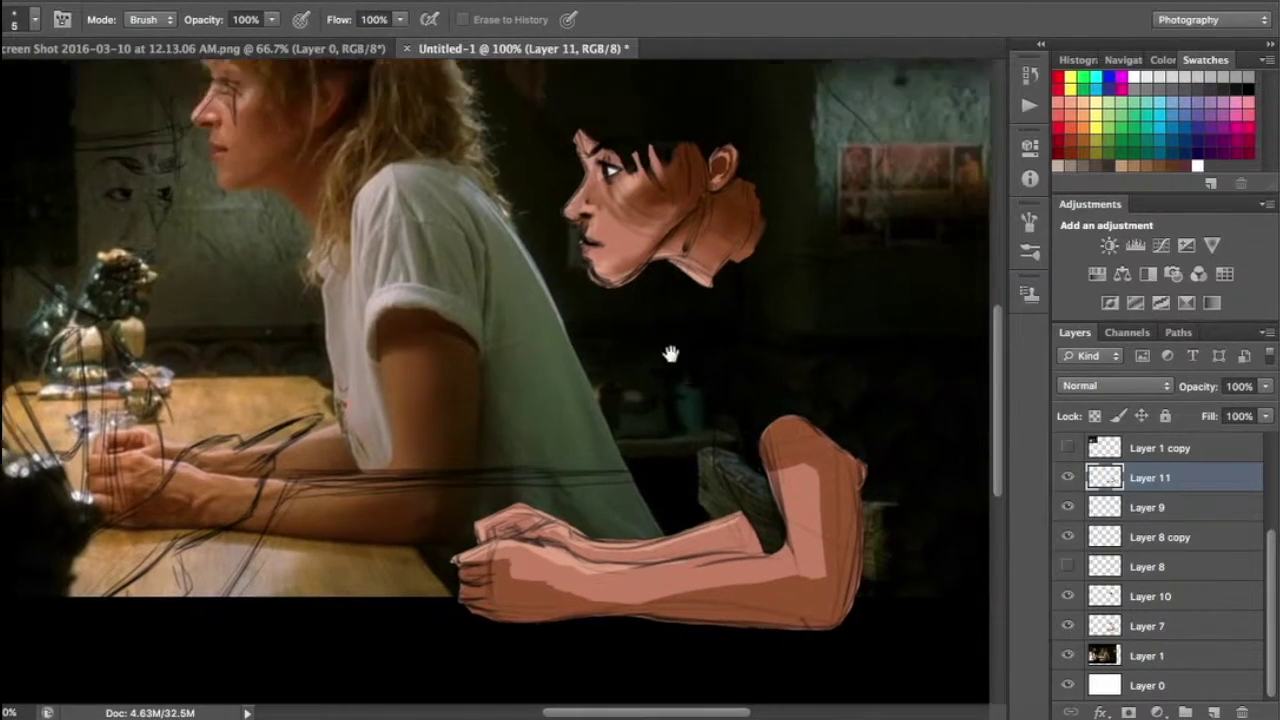
key("r")
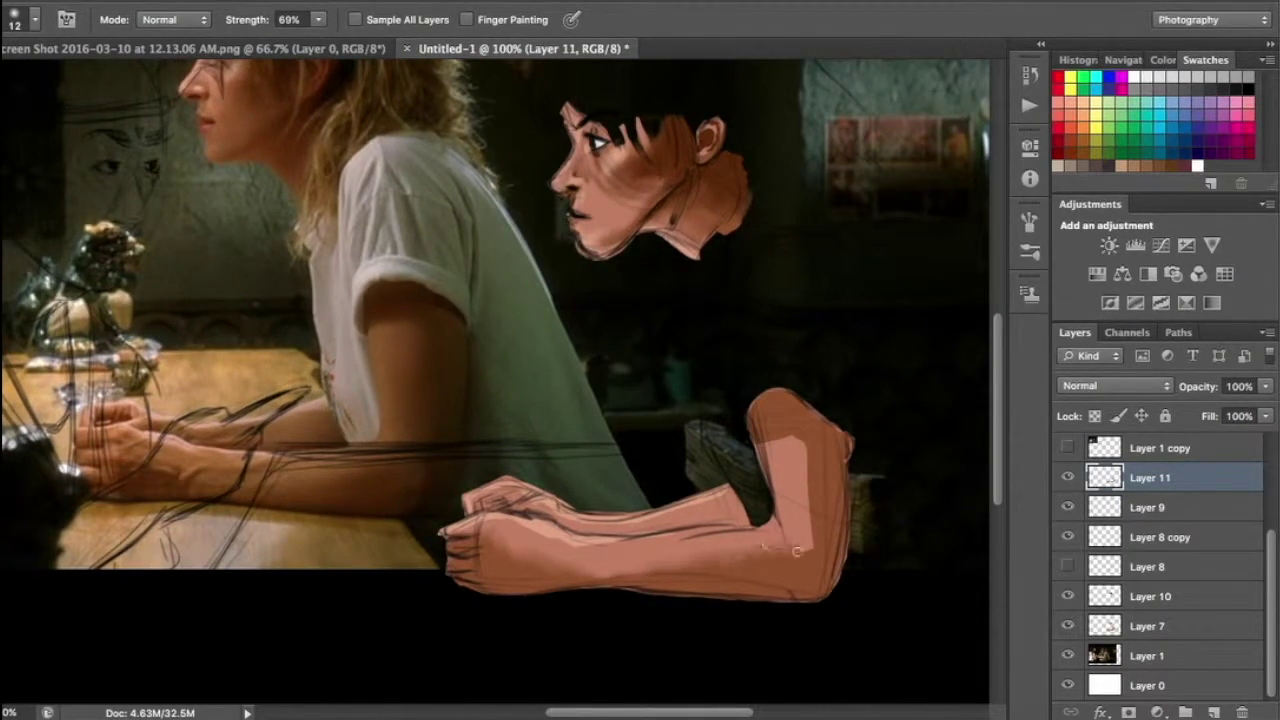
key("bracketright")
scroll(296, 126, "up", 3, "alt")
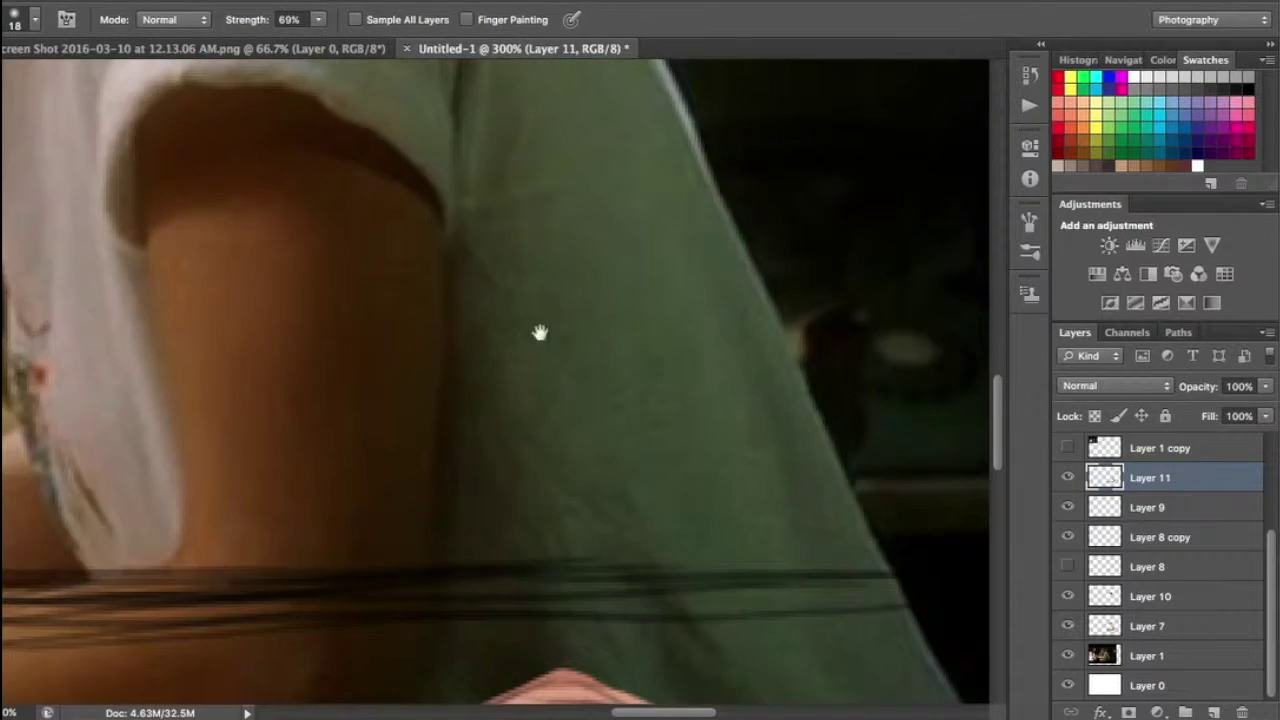
scroll(626, 423, "down", 5)
scroll(495, 337, "right", 5)
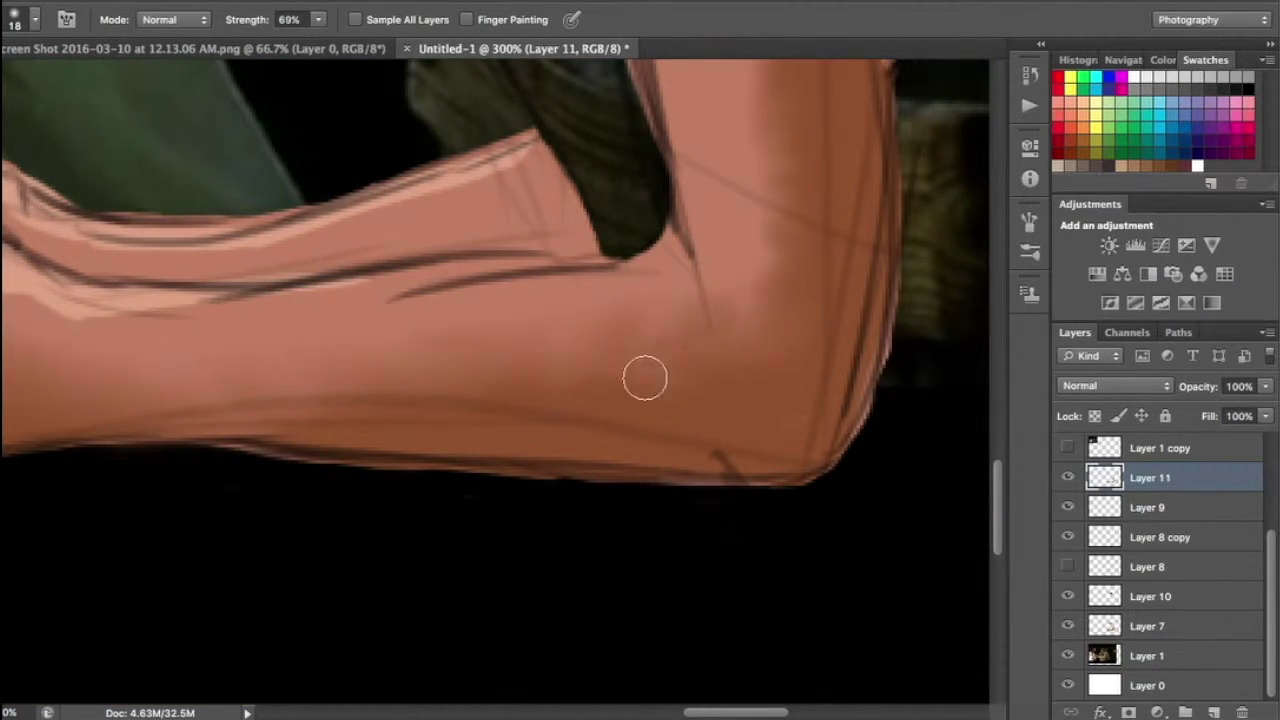
scroll(674, 360, "up", 3)
scroll(674, 360, "right", 3)
scroll(586, 531, "left", 3)
scroll(606, 476, "down", 3, "alt")
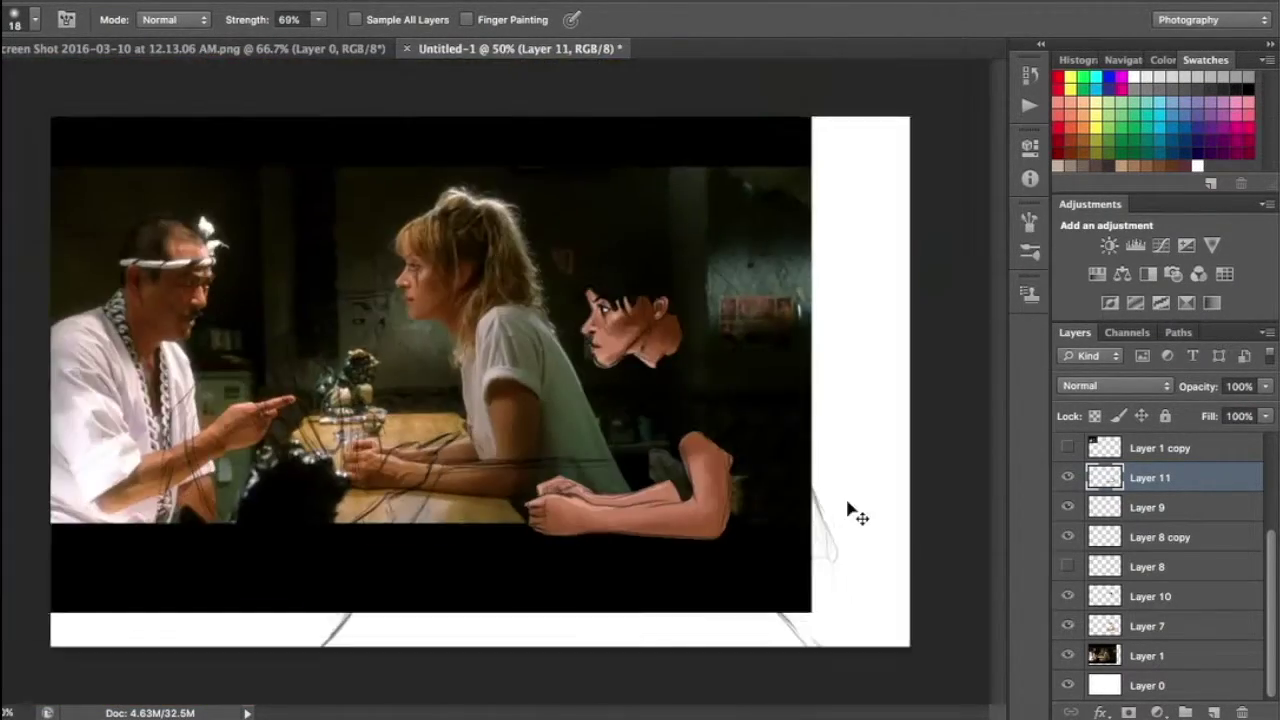
scroll(851, 514, "up", 1, "alt")
scroll(768, 400, "right", 3)
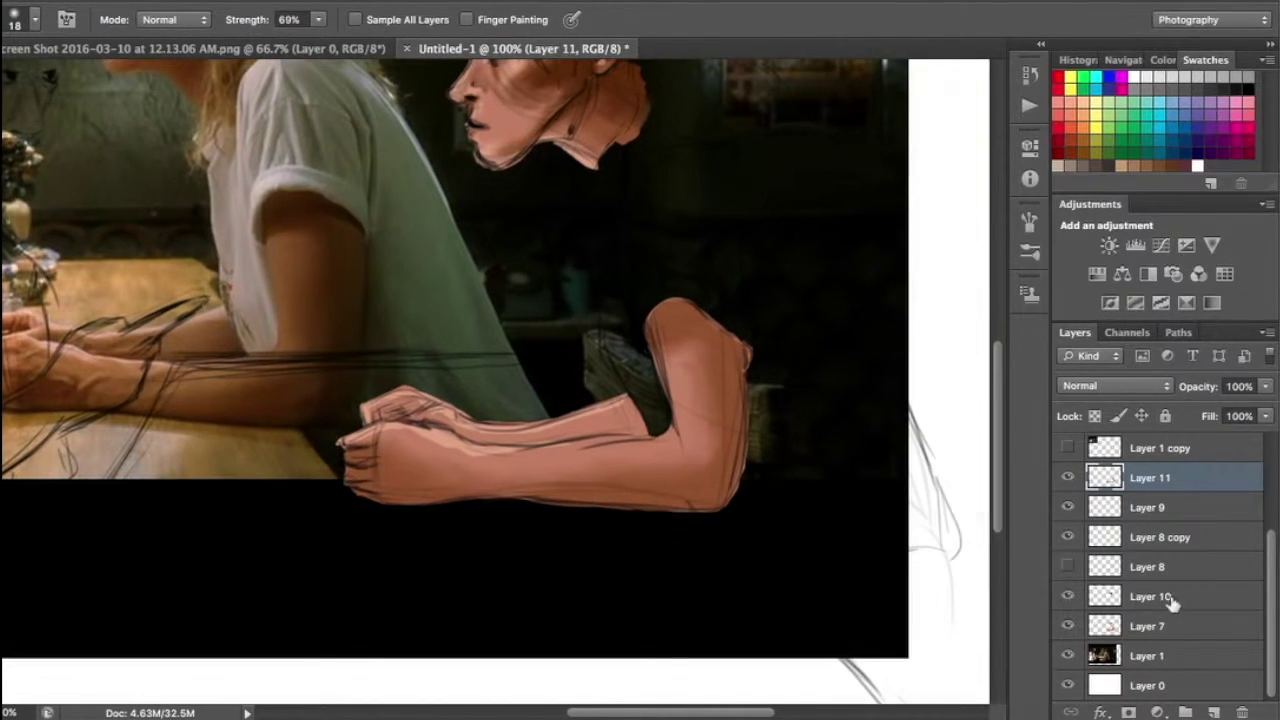
On a new layer, paint dark brown lines along the elbow, forearm and fist underside
key("ctrl+shift+alt+n")
key("b")
mouse_move(745, 312)
left_mouse_down()
mouse_move(728, 525)
mouse_move(490, 497)
left_mouse_up()
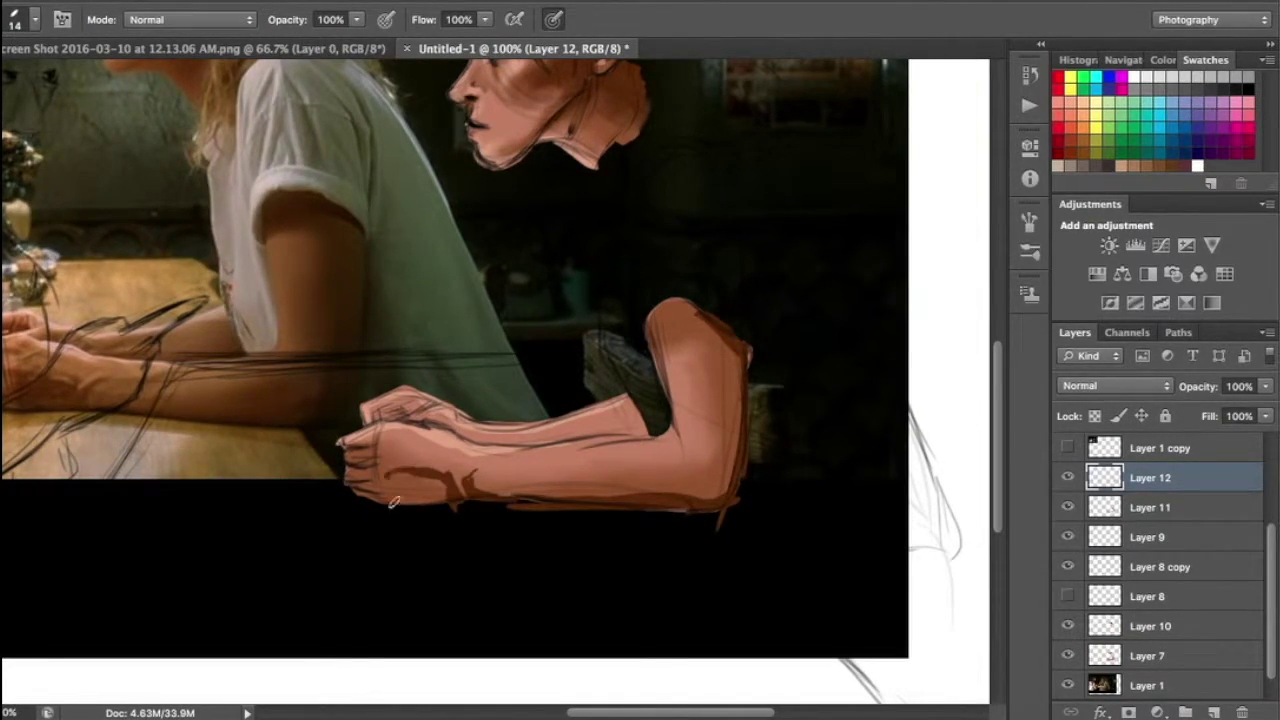
left_click_drag(393, 502, 450, 496)
Tidy the dark strokes and smudge-blend the forearm shading smoothly
key("e")
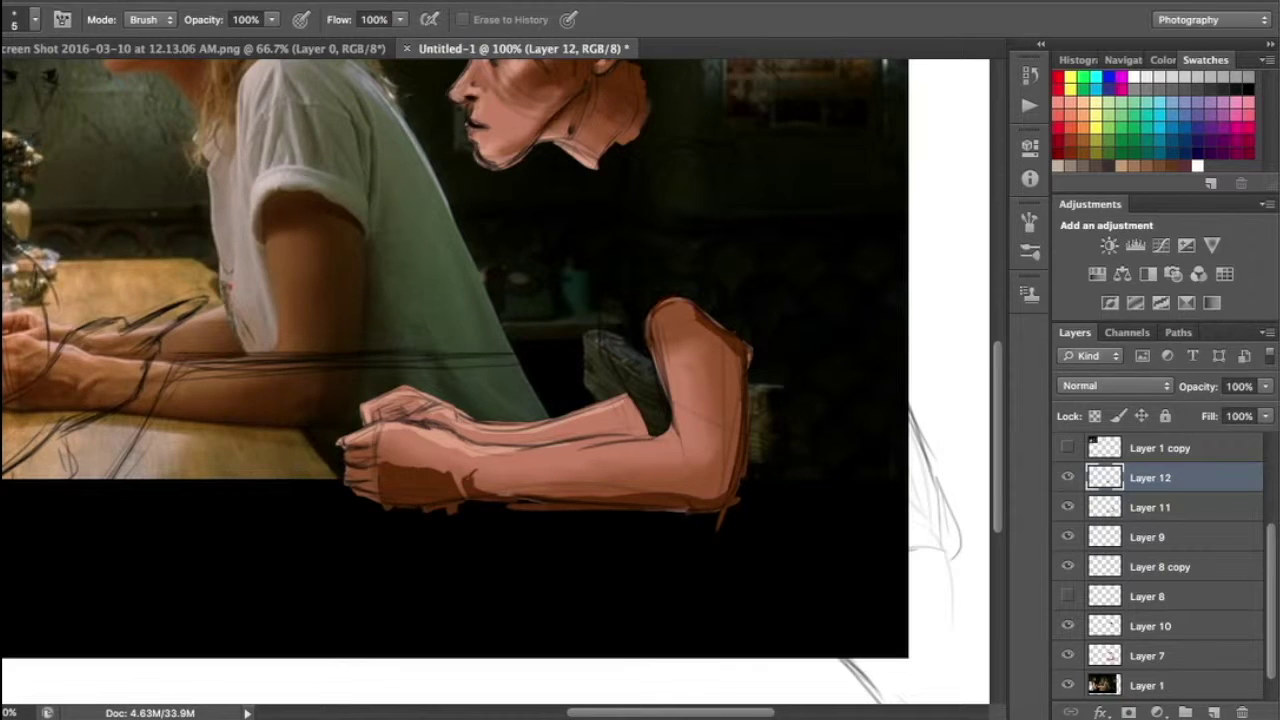
key("r")
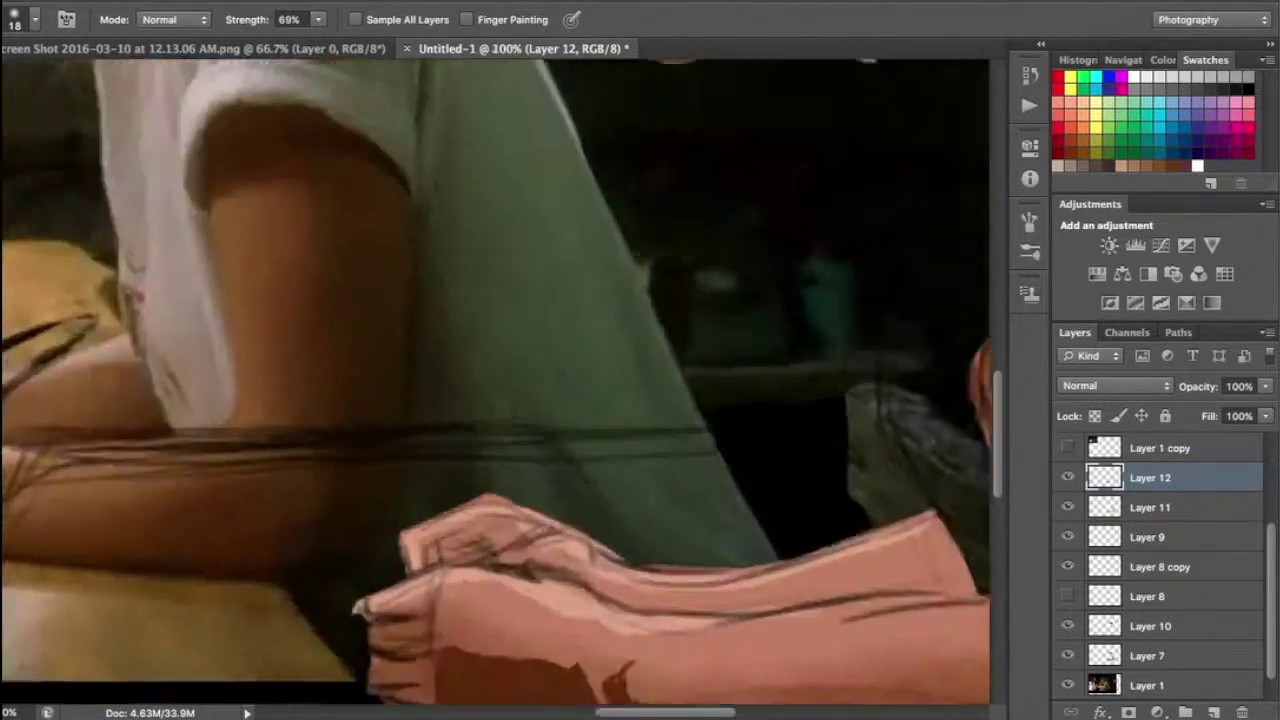
key("ctrl+plus")
key("ctrl+plus")
left_click_drag(729, 429, 466, 423)
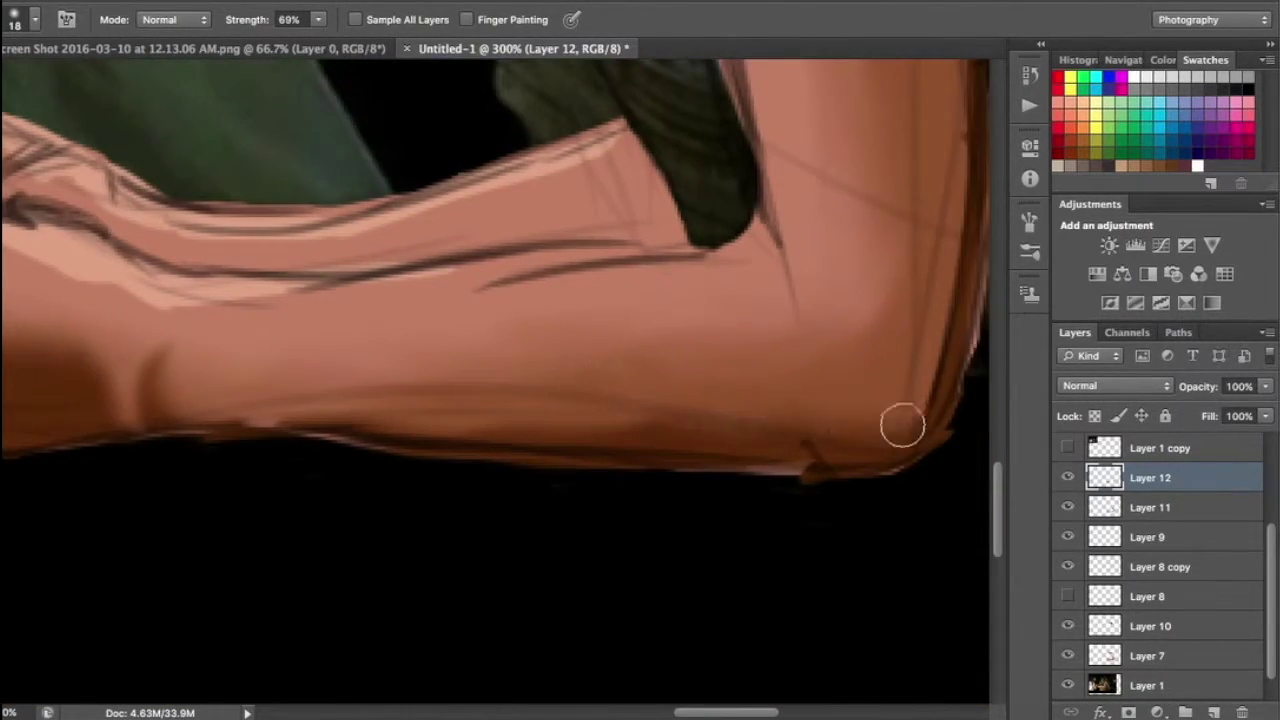
scroll(800, 220, "up", 5)
scroll(657, 317, "up", 5)
scroll(657, 503, "down", 3)
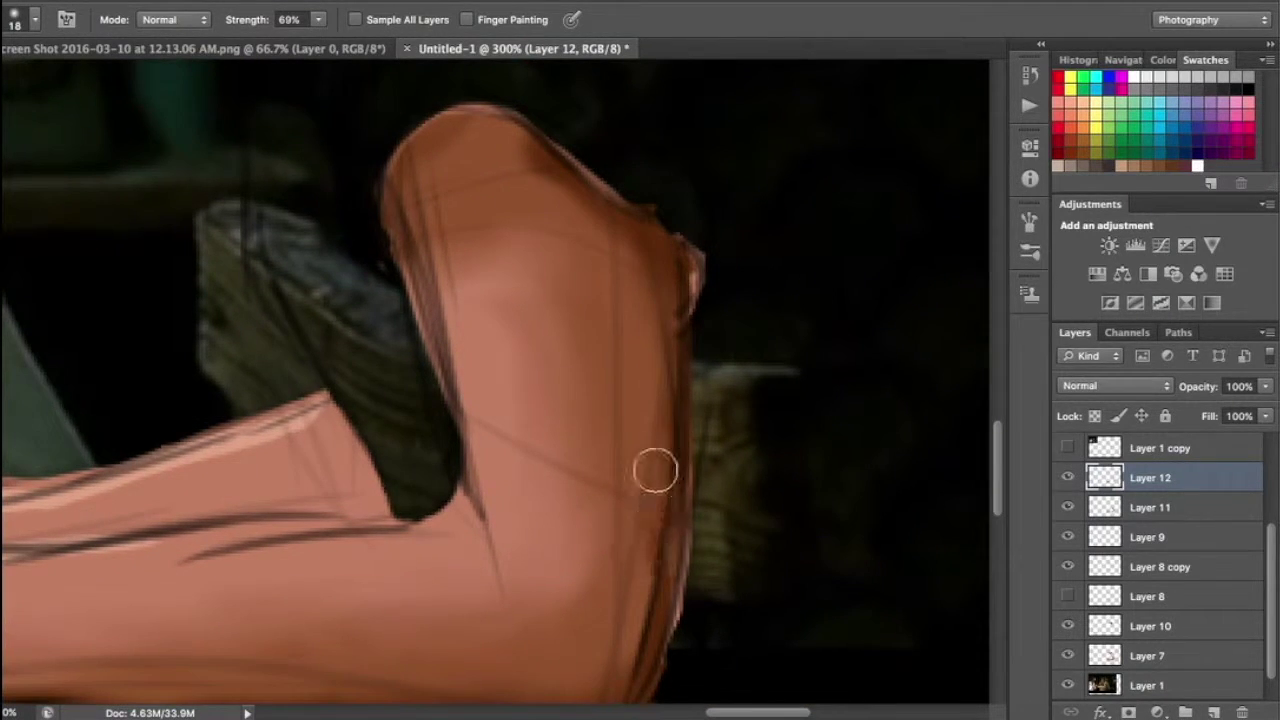
scroll(651, 497, "down", 3)
key("ctrl+minus")
key("ctrl+minus")
key("ctrl+minus")
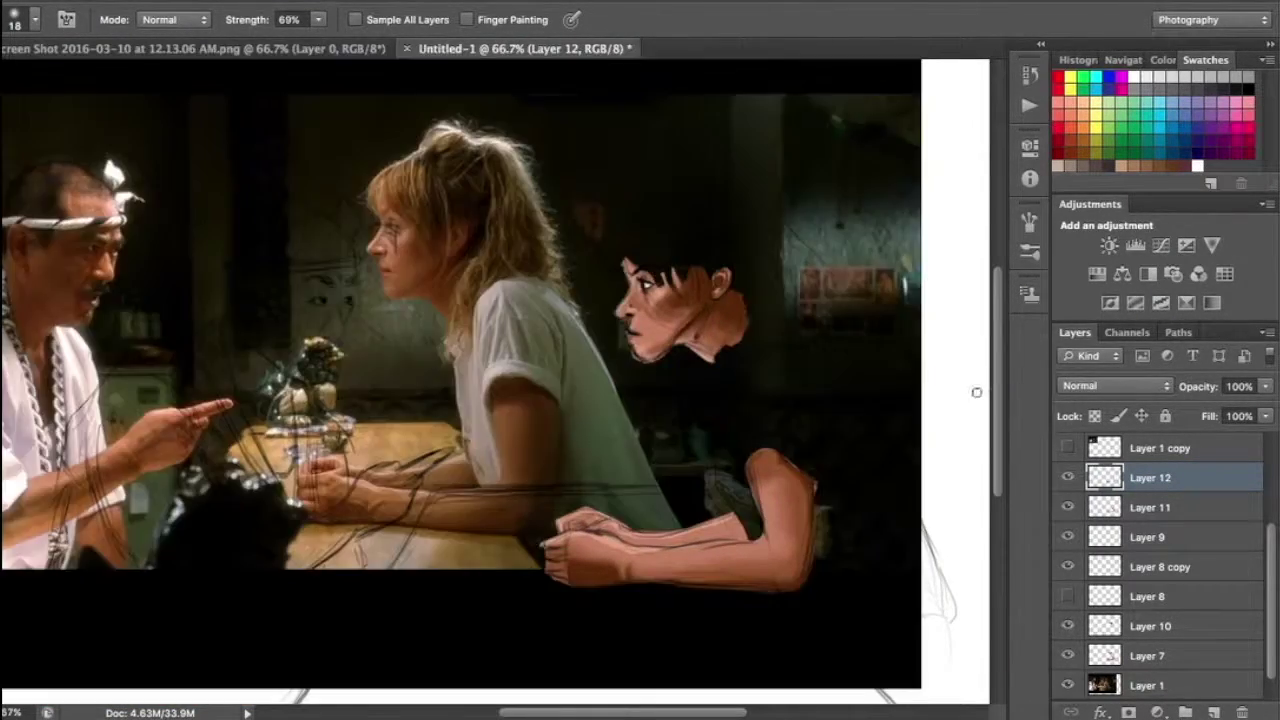
key("ctrl+plus")
key("ctrl+plus")
Select the Layer 8 copy, fit both figures in view, and hide the reference photo
left_click(1160, 567)
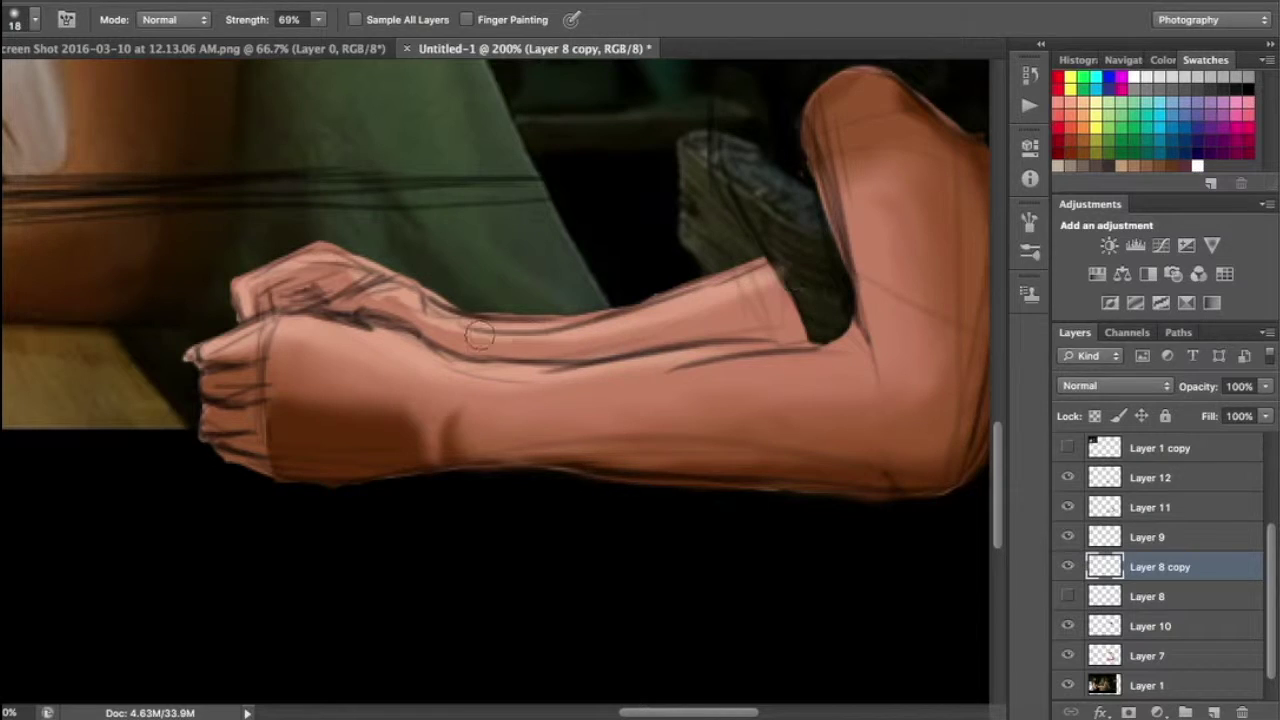
key("ctrl+minus")
key("ctrl+minus")
key("ctrl+plus")
left_click(1068, 686)
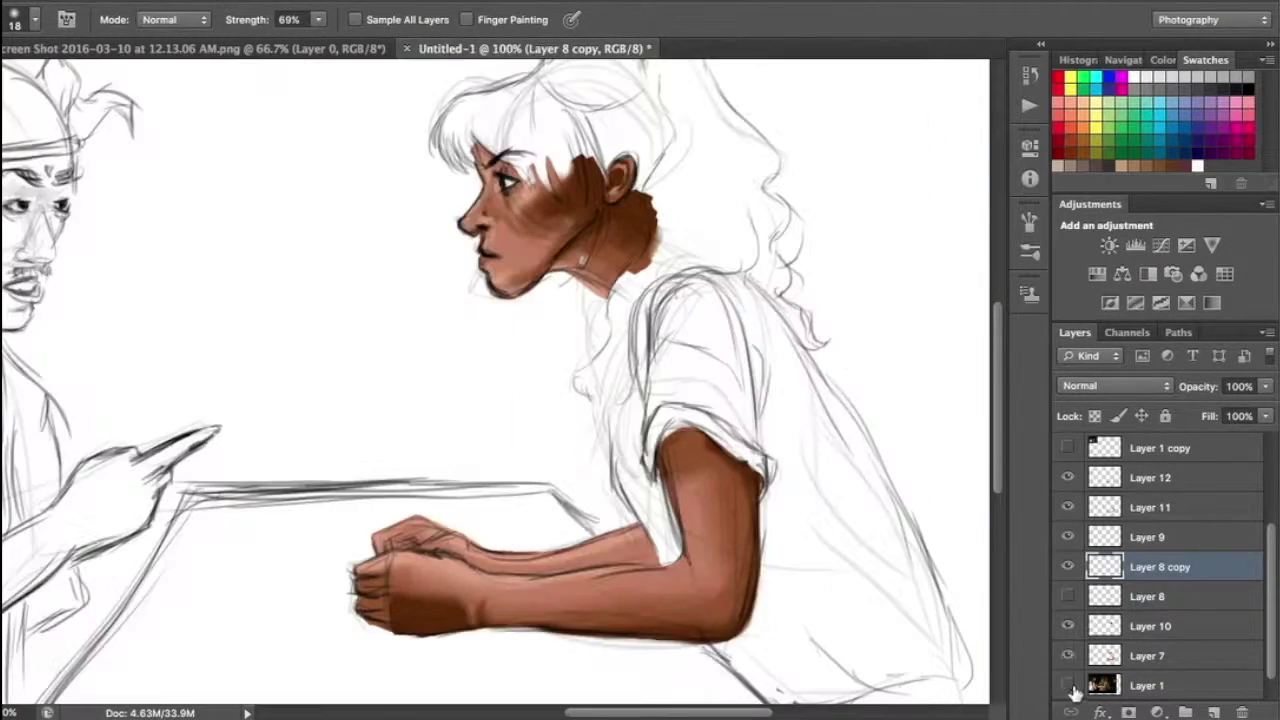
On a new layer, sample the hair colour from the reference photo, then hide the photo
left_click(1068, 686)
key("ctrl+minus")
key("ctrl+shift+alt+n")
key("i")
left_click(400, 160)
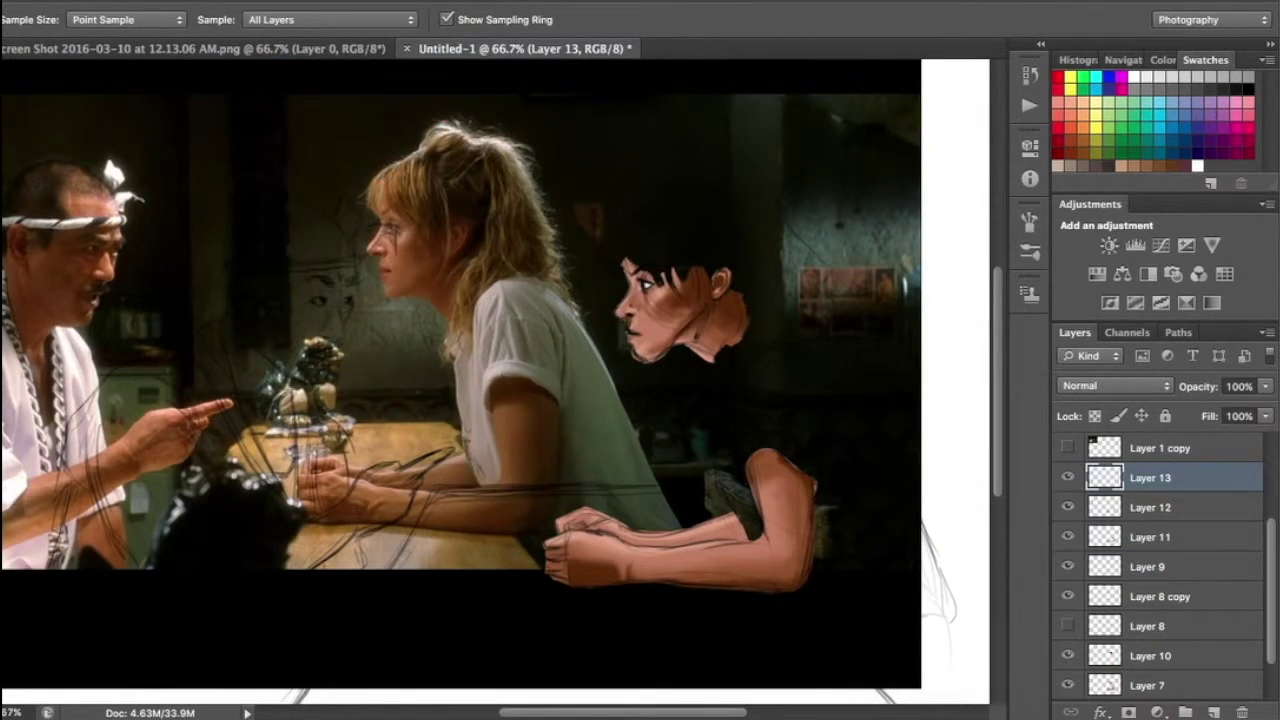
key("b")
scroll(1068, 656, "down", 2)
left_click(1068, 656)
Paint flat brown over the bangs and forehead, filling the gap to the back hair
left_click_drag(703, 257, 780, 225)
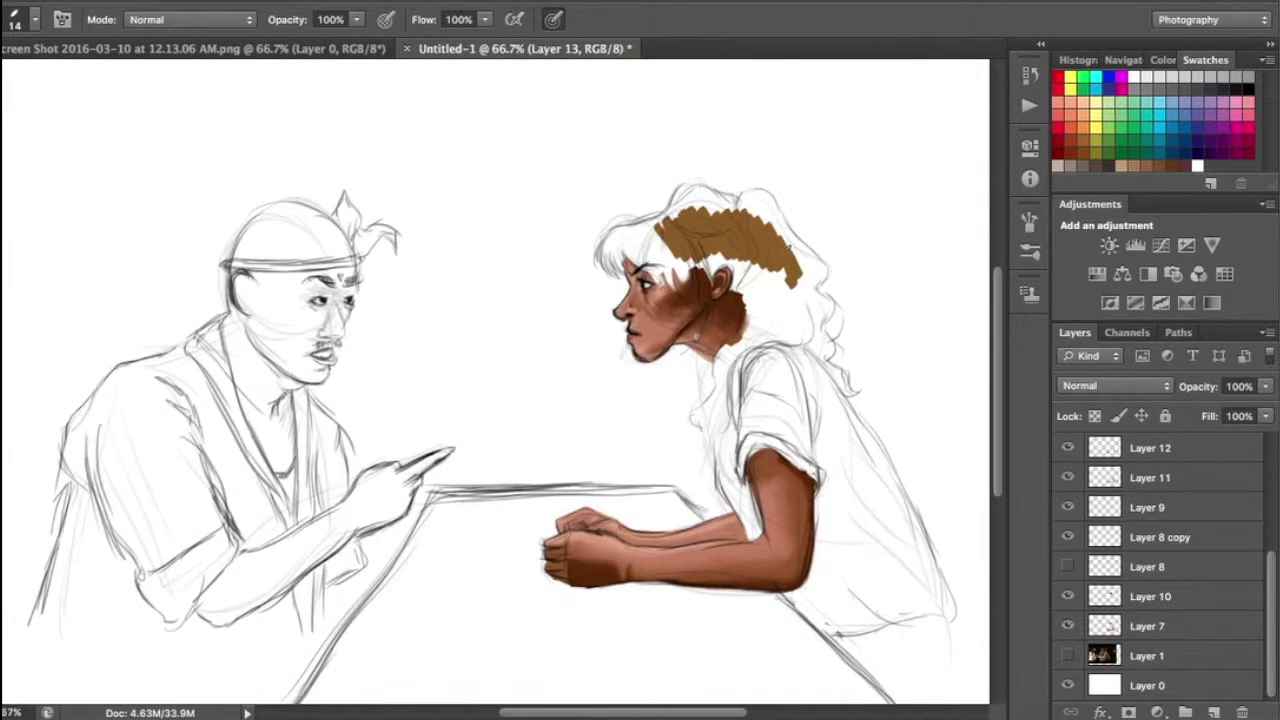
scroll(700, 250, "up", 3)
left_click_drag(480, 190, 870, 360)
mouse_move(505, 140)
left_mouse_down()
mouse_move(300, 278)
mouse_move(370, 340)
left_mouse_up()
left_click_drag(340, 220, 520, 390)
mouse_move(472, 183)
left_mouse_down()
mouse_move(433, 215)
mouse_move(520, 310)
mouse_move(555, 420)
left_mouse_up()
mouse_move(570, 280)
left_mouse_down()
mouse_move(610, 390)
mouse_move(624, 344)
mouse_move(700, 300)
mouse_move(740, 460)
left_mouse_up()
Paint brown behind the ear, over the top of the head and down the ponytail
left_click_drag(720, 400, 650, 600)
left_click_drag(530, 170, 510, 60)
mouse_move(497, 156)
left_mouse_down()
mouse_move(422, 201)
mouse_move(620, 125)
left_mouse_up()
mouse_move(470, 190)
left_mouse_down()
mouse_move(630, 170)
mouse_move(748, 206)
mouse_move(810, 420)
left_mouse_up()
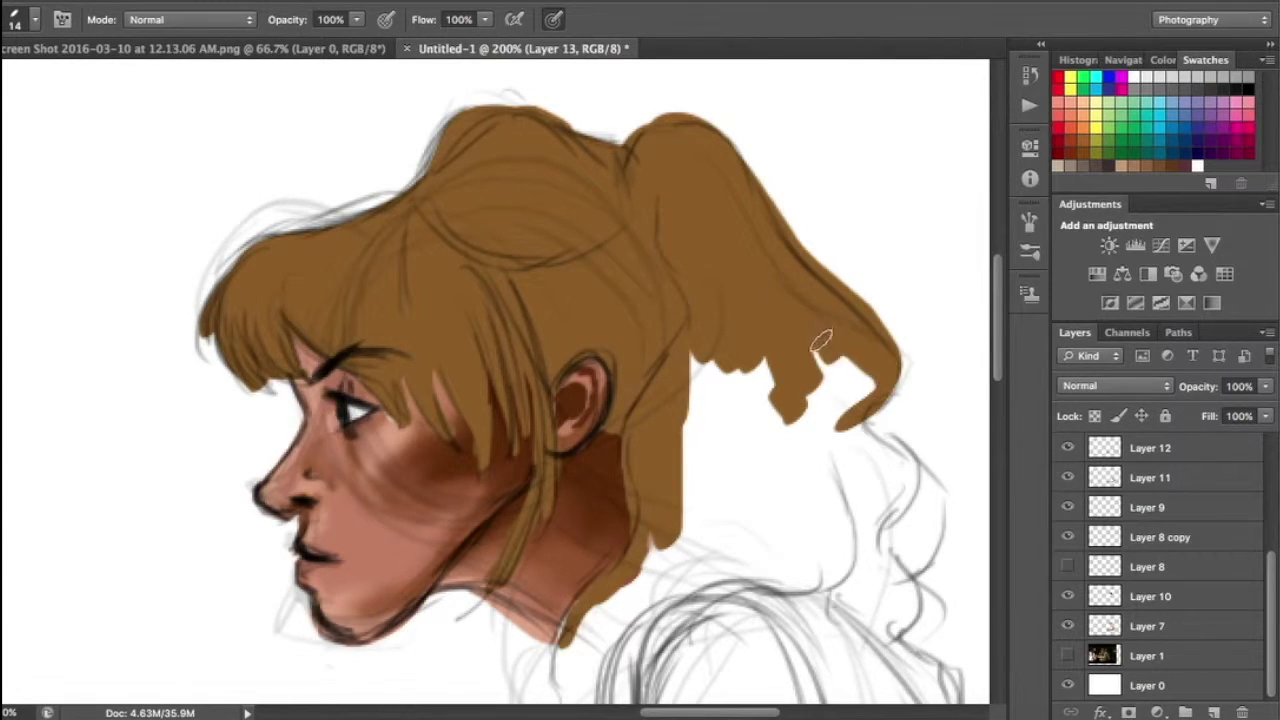
left_click_drag(820, 330, 860, 440)
left_click_drag(800, 420, 580, 235)
left_click_drag(520, 330, 690, 300)
mouse_move(350, 430)
left_mouse_down()
mouse_move(350, 525)
mouse_move(300, 640)
mouse_move(380, 510)
left_mouse_up()
Paint hair strands and wavy curls over the shoulder, filling the remaining white gaps
scroll(380, 450, "down", 5)
left_click_drag(380, 390, 340, 570)
left_click_drag(440, 350, 420, 440)
mouse_move(440, 250)
left_mouse_down()
mouse_move(668, 113)
mouse_move(785, 370)
left_mouse_up()
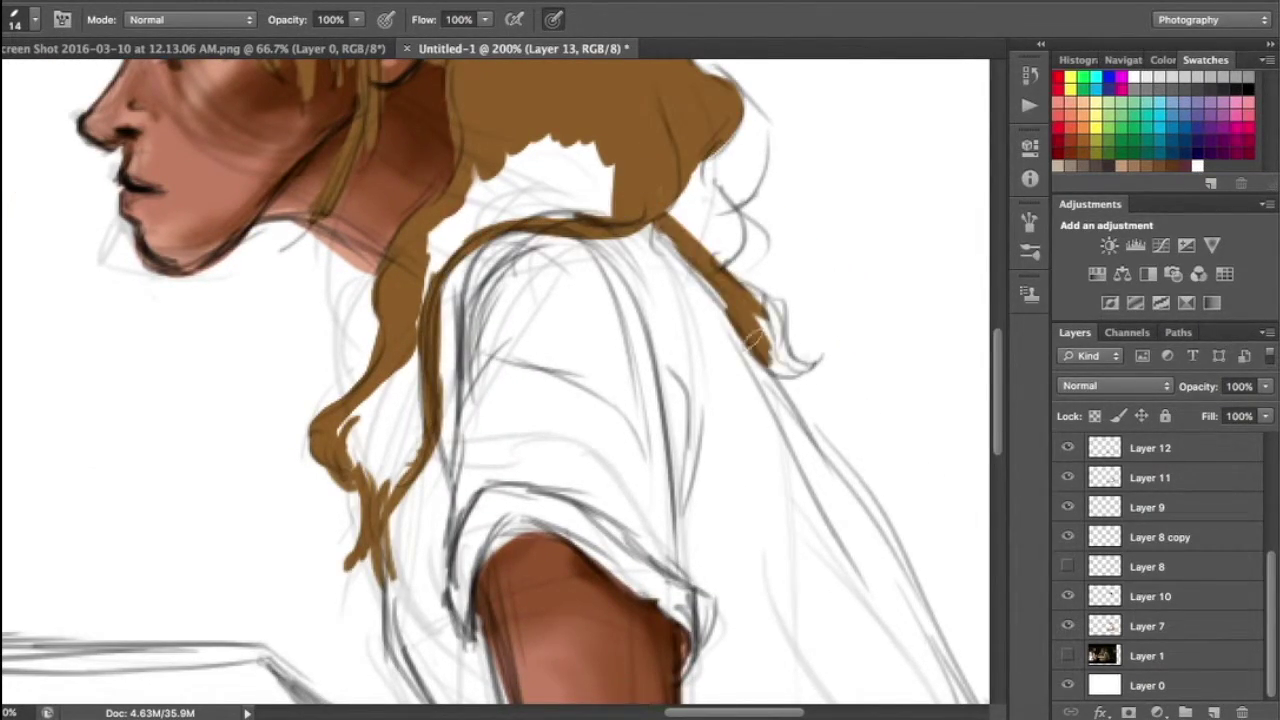
left_click_drag(745, 295, 800, 370)
left_click_drag(740, 190, 680, 250)
mouse_move(470, 170)
left_mouse_down()
mouse_move(510, 228)
mouse_move(560, 175)
left_mouse_up()
mouse_move(385, 320)
left_mouse_down()
mouse_move(305, 480)
mouse_move(355, 600)
left_mouse_up()
Show the reference photo again and add a new layer for hair highlights
key("ctrl+minus")
key("ctrl+minus")
key("ctrl+plus")
left_click(1068, 507)
left_click(1068, 685)
scroll(1183, 527, "up", 2)
Sample a lighter hair tone and paint highlight strands across the top, right side and ponytail
left_click(114, 214, "alt")
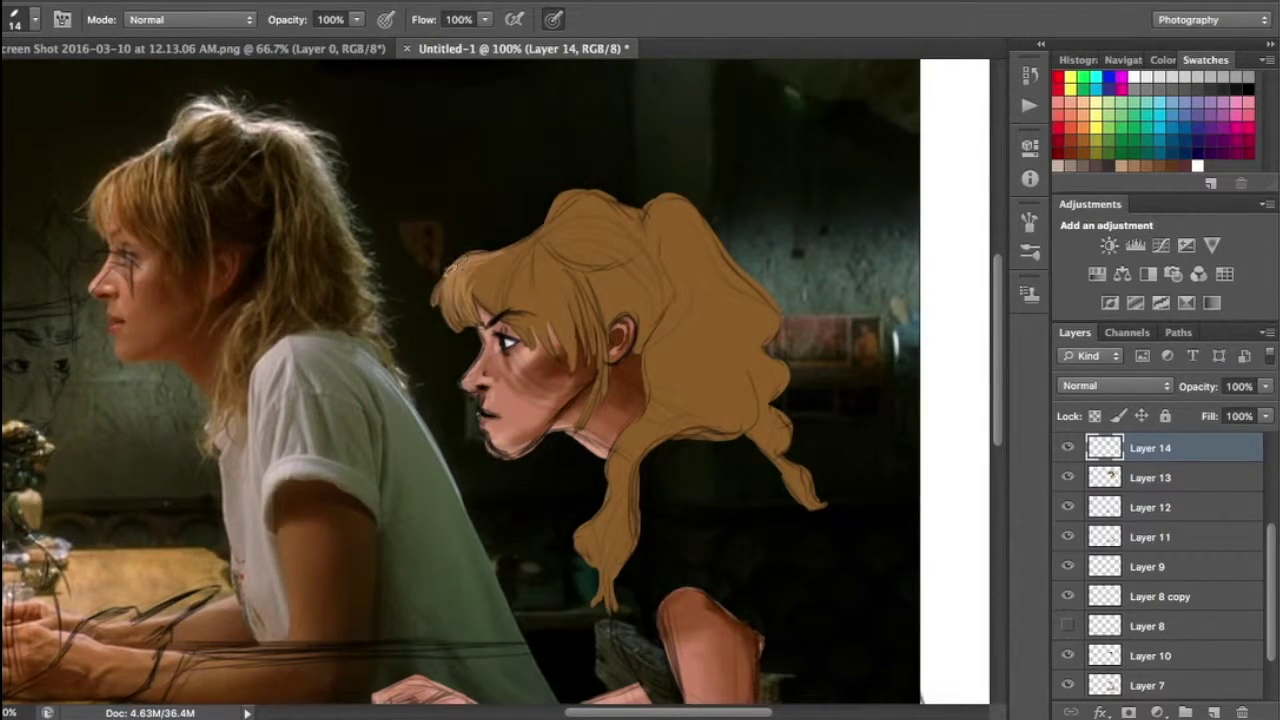
left_click_drag(582, 213, 600, 415)
left_click_drag(530, 315, 541, 231)
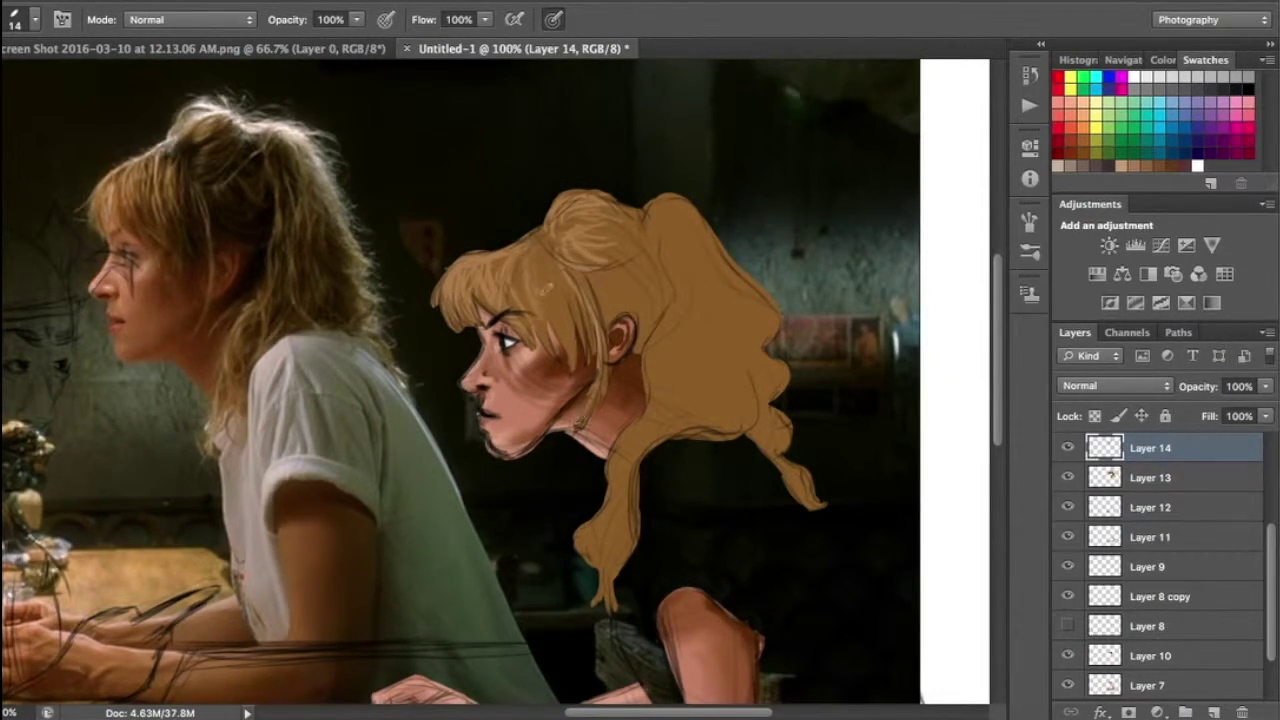
left_click_drag(680, 258, 615, 582)
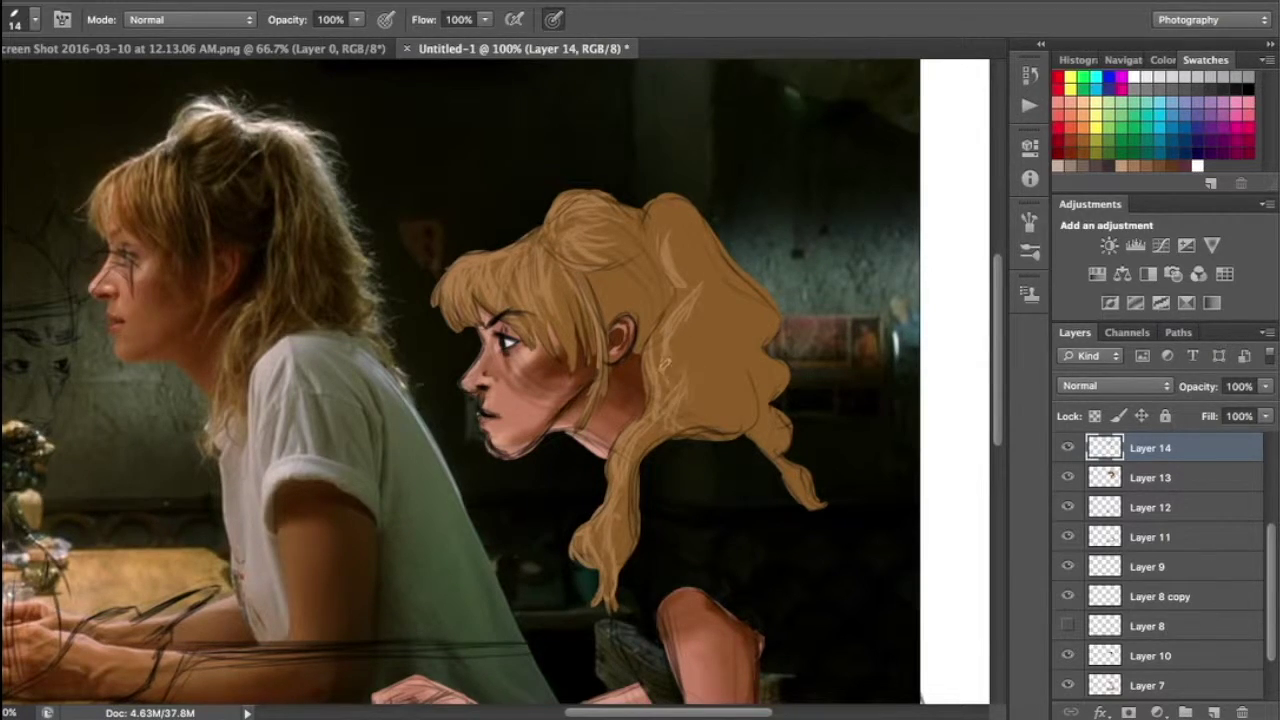
left_click_drag(679, 241, 718, 266)
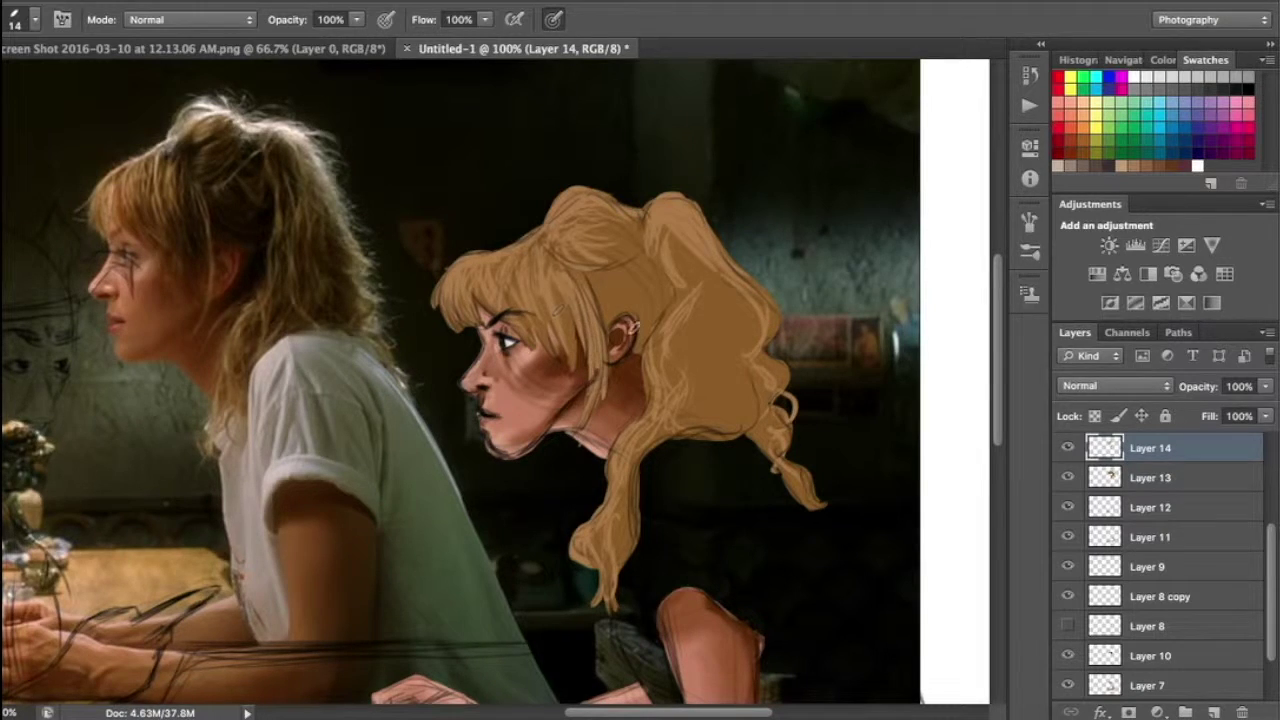
Add layers above Layer 13, paint a dark strand, and move Layer 16 above Layers 14–15
key("ctrl+shift+alt+n")
left_click(315, 140, "alt")
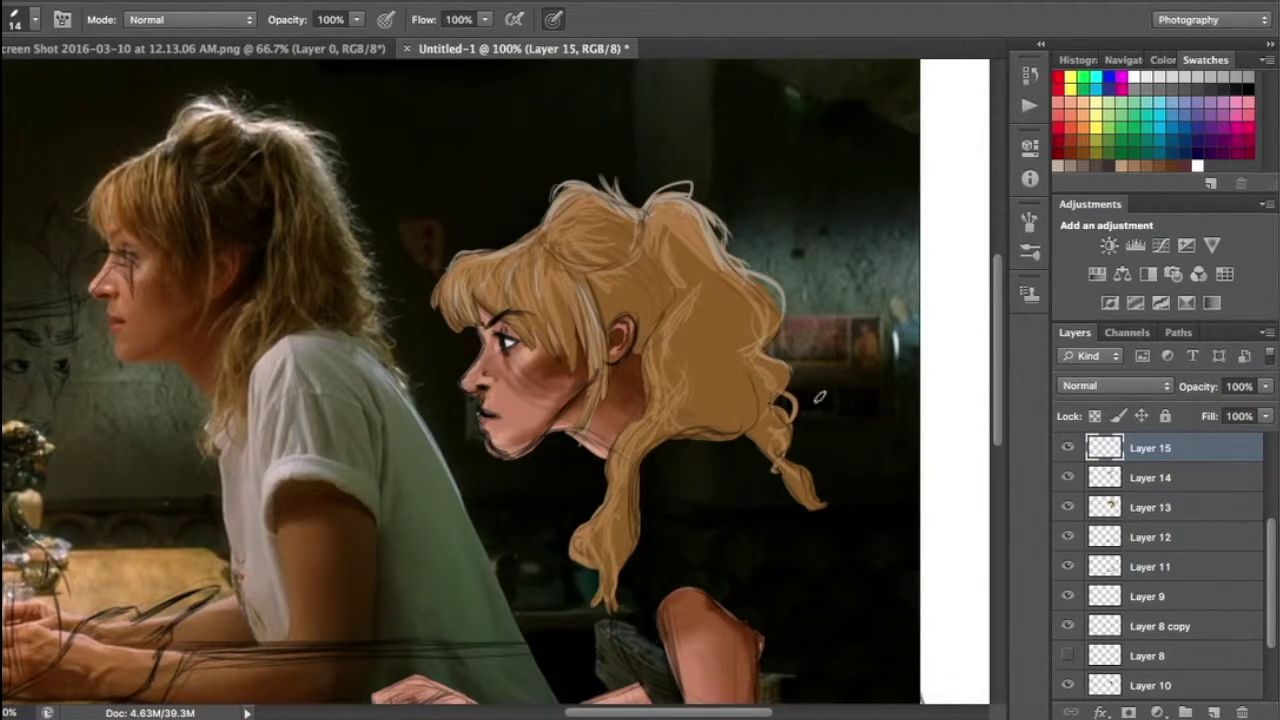
left_click(1150, 507)
key("ctrl+shift+alt+n")
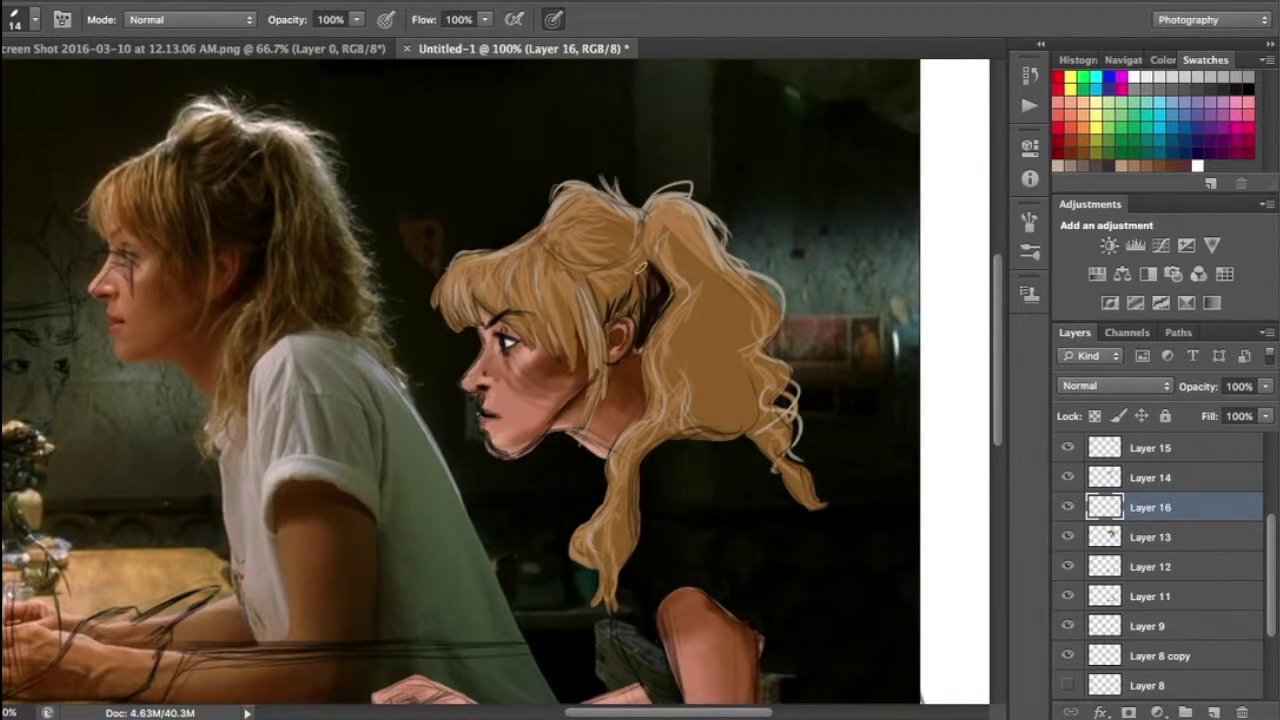
left_click_drag(563, 232, 590, 222)
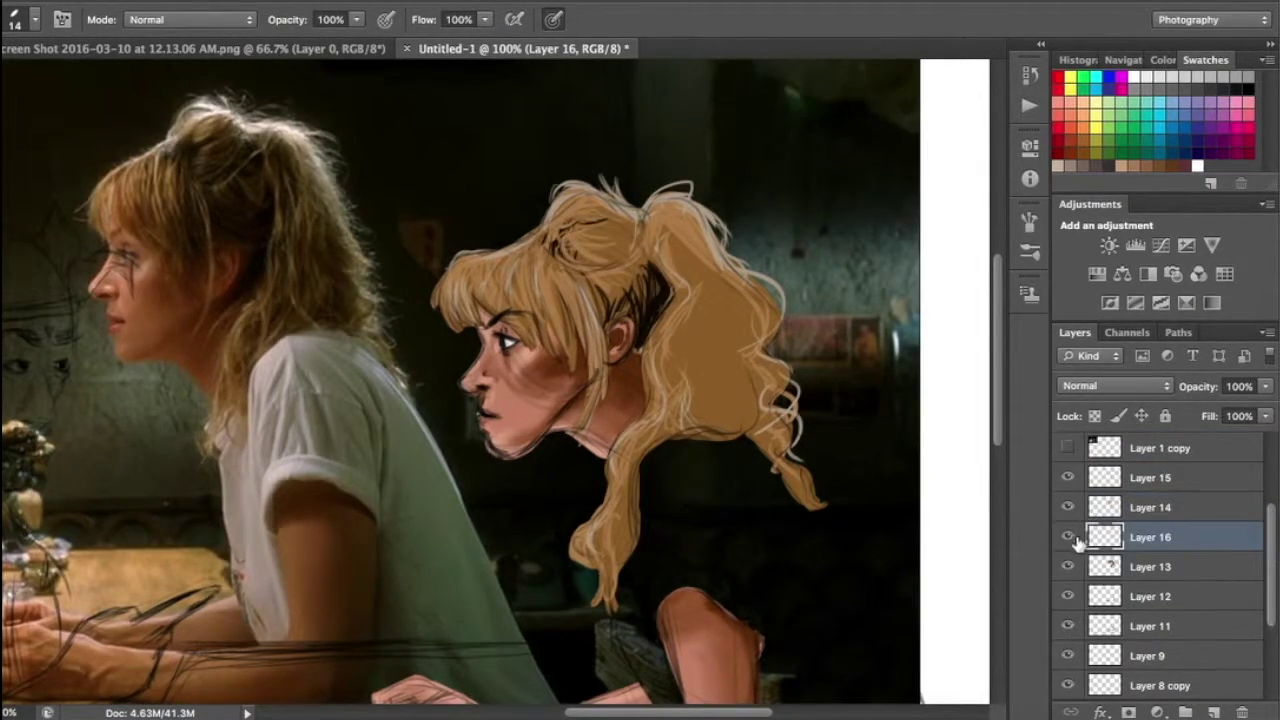
left_click_drag(1100, 537, 1100, 478)
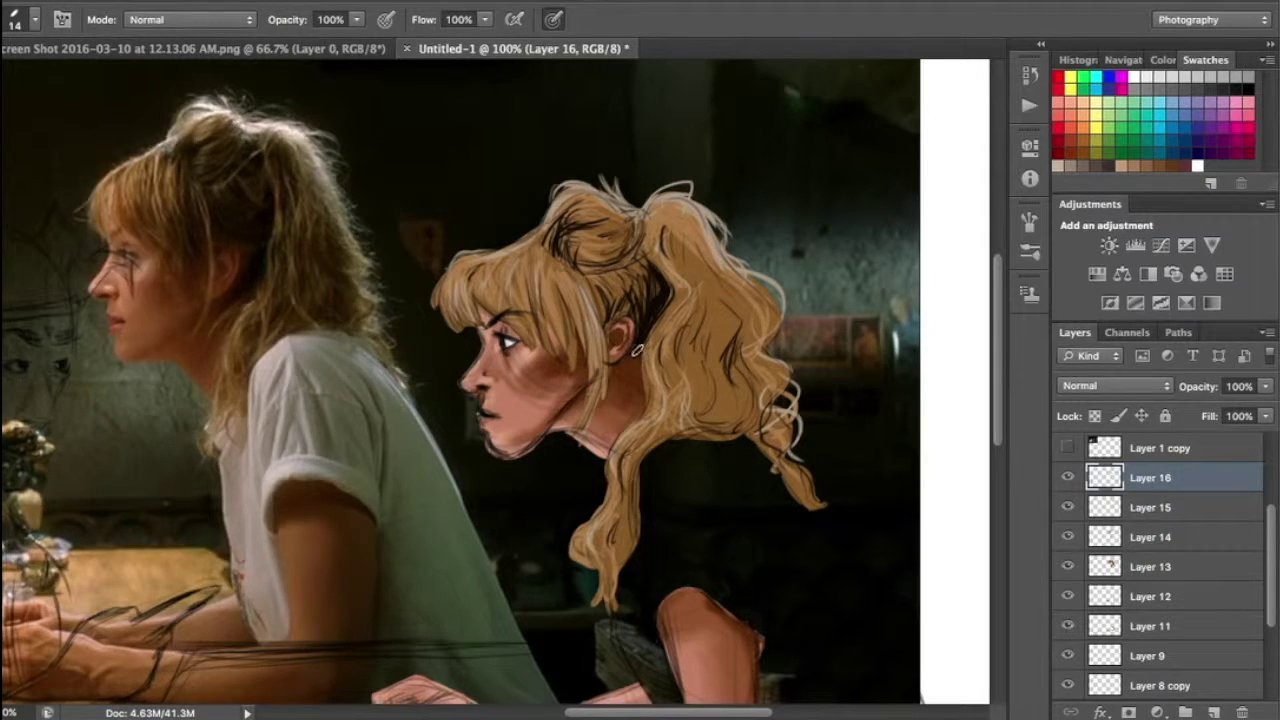
Brush dark shadow strokes along the ponytail
left_click_drag(727, 332, 760, 430)
left_click_drag(700, 252, 753, 378)
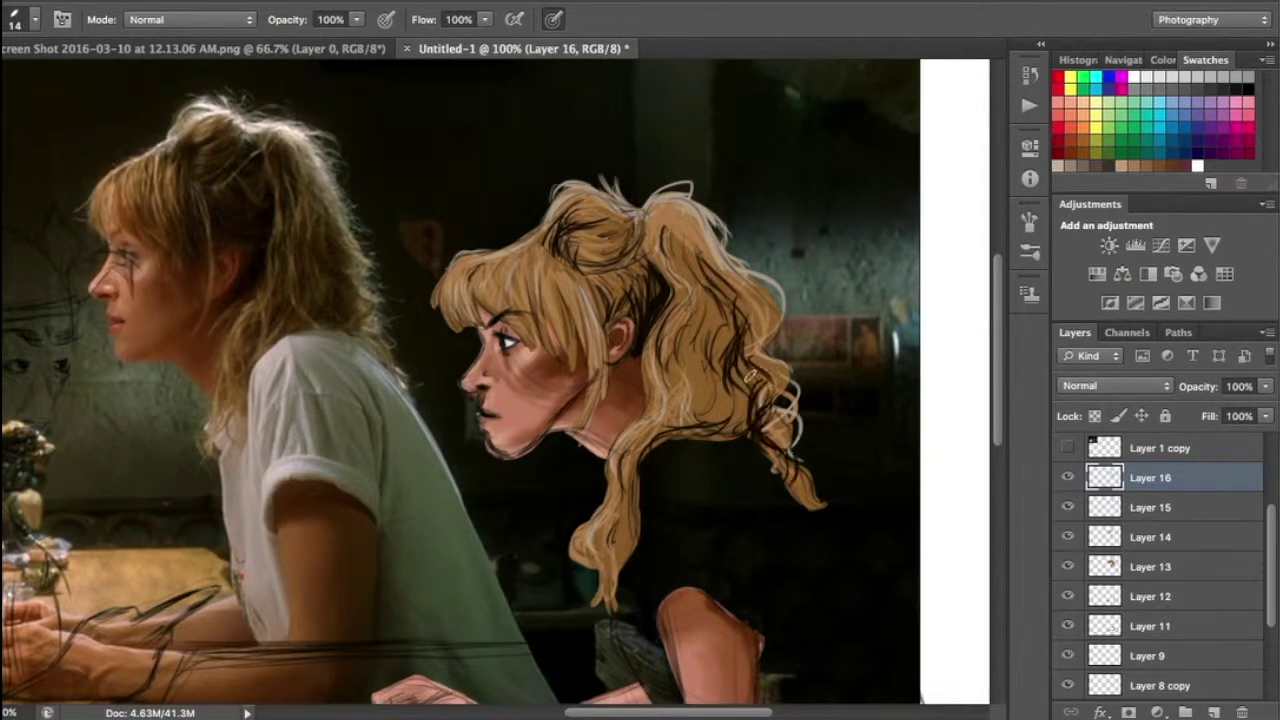
left_click_drag(686, 262, 740, 400)
key("ctrl+shift+alt+n")
Adjust the layer opacity and paint pale sampled hair strands onto the lower curls
left_click(310, 215, "alt")
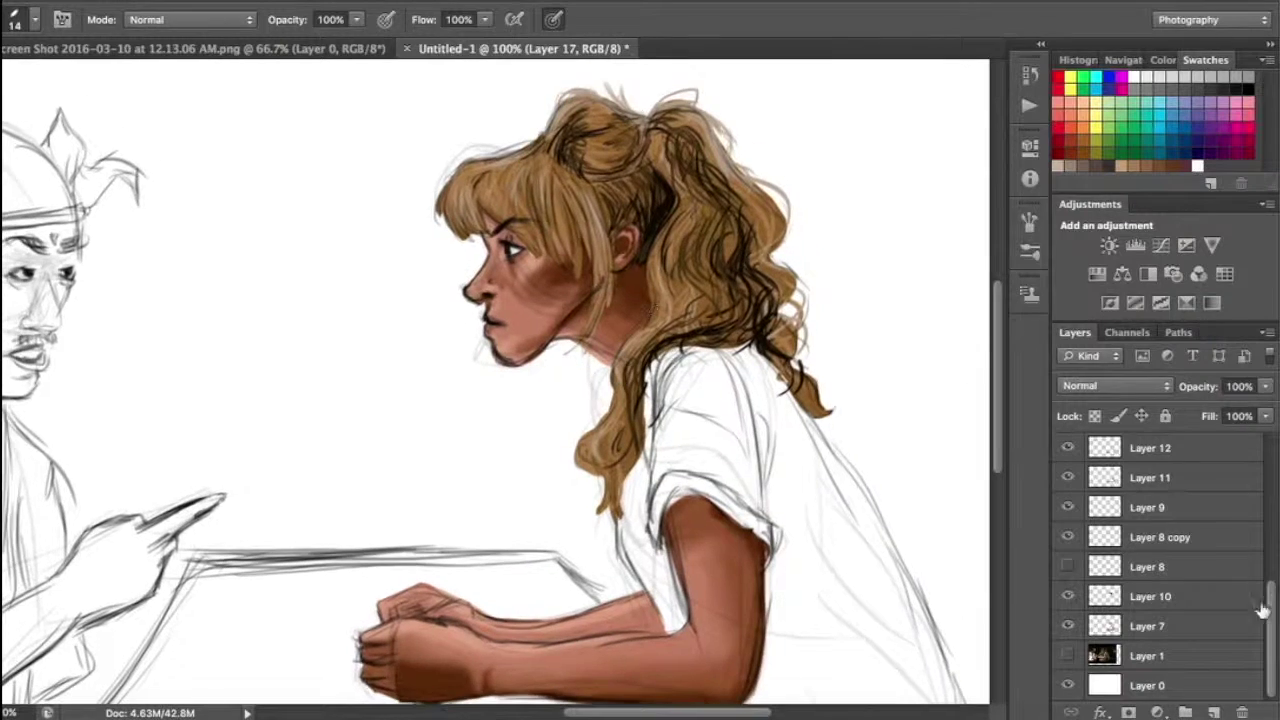
left_click(1265, 386)
left_click_drag(1235, 412, 1230, 412)
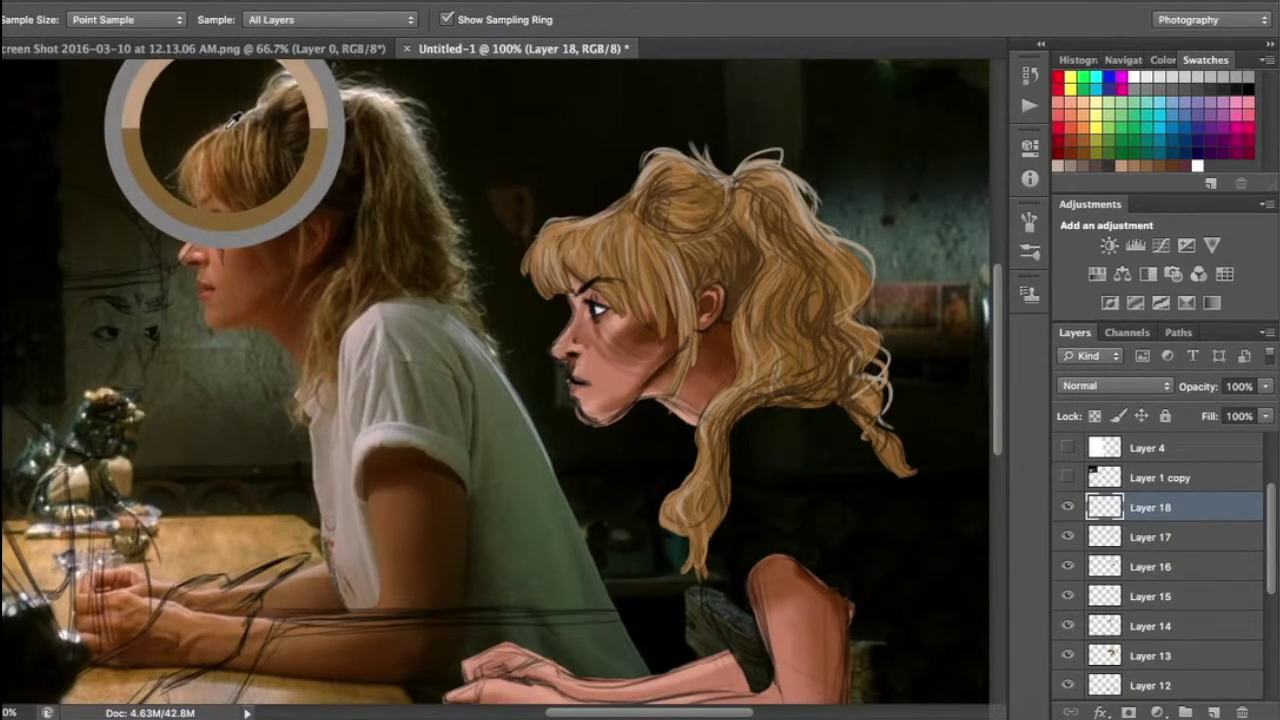
left_click_drag(260, 167, 234, 121)
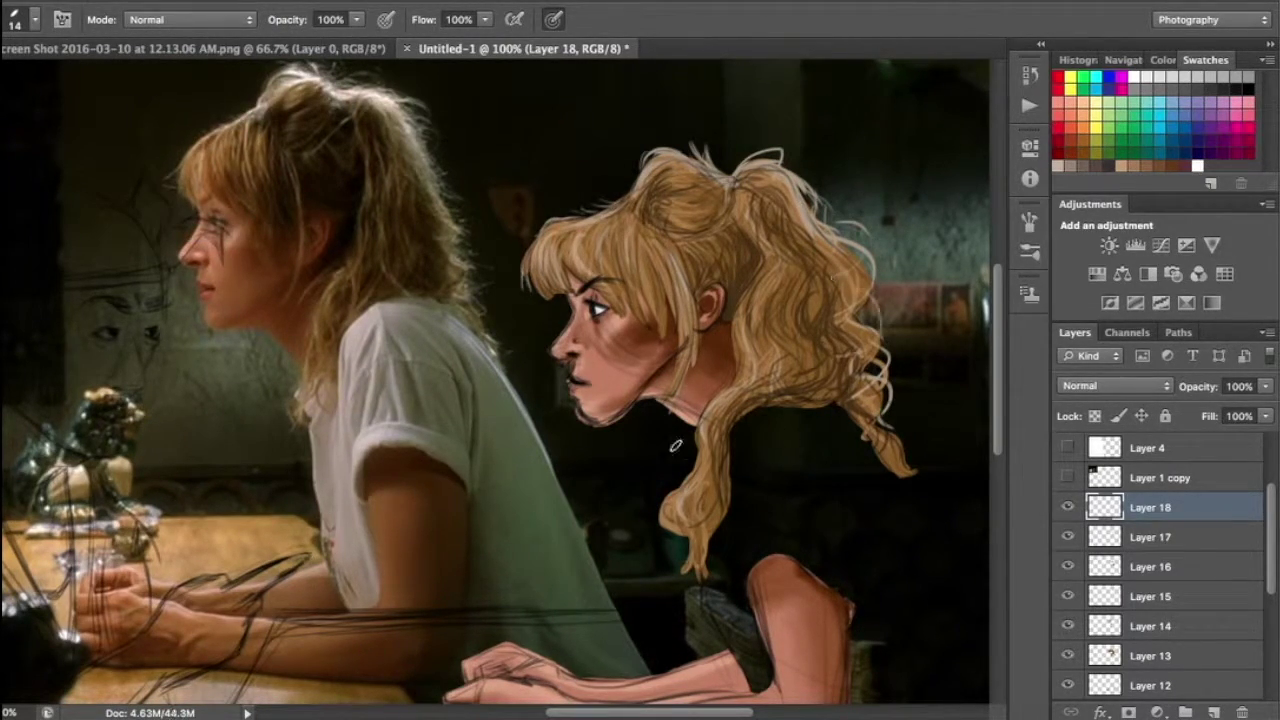
left_click_drag(700, 426, 656, 548)
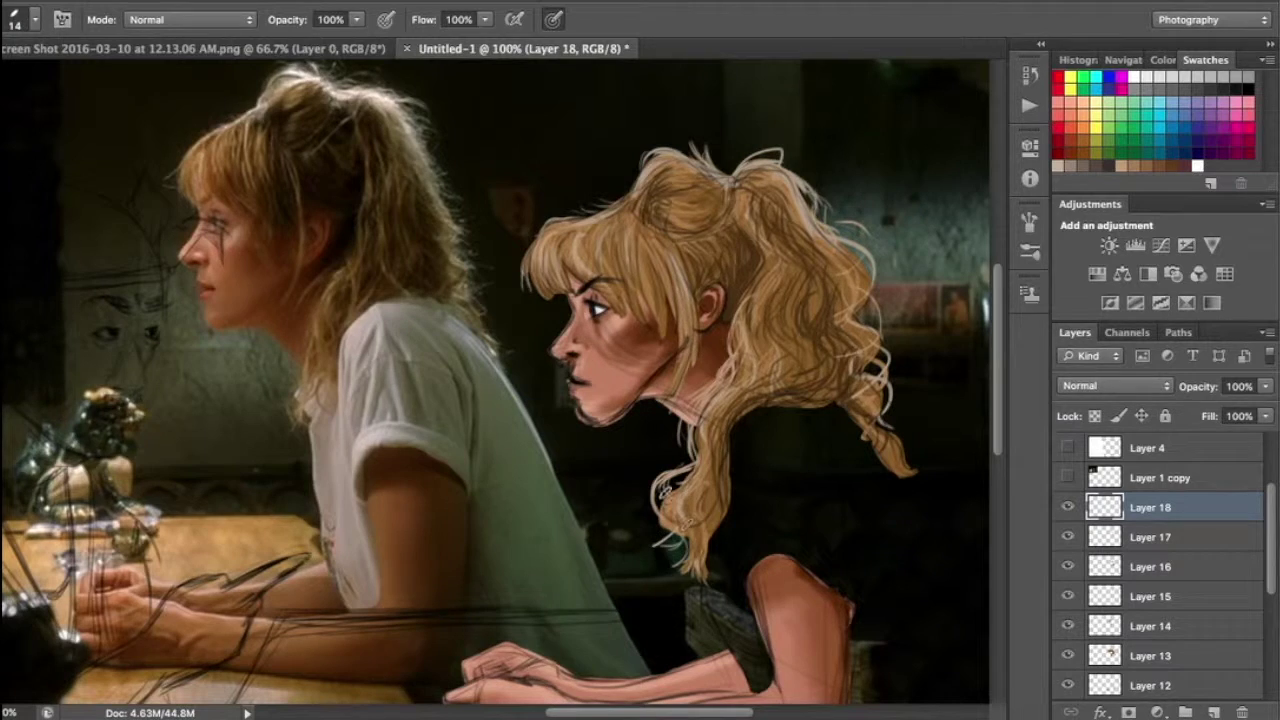
left_click(80, 2)
left_click(134, 195)
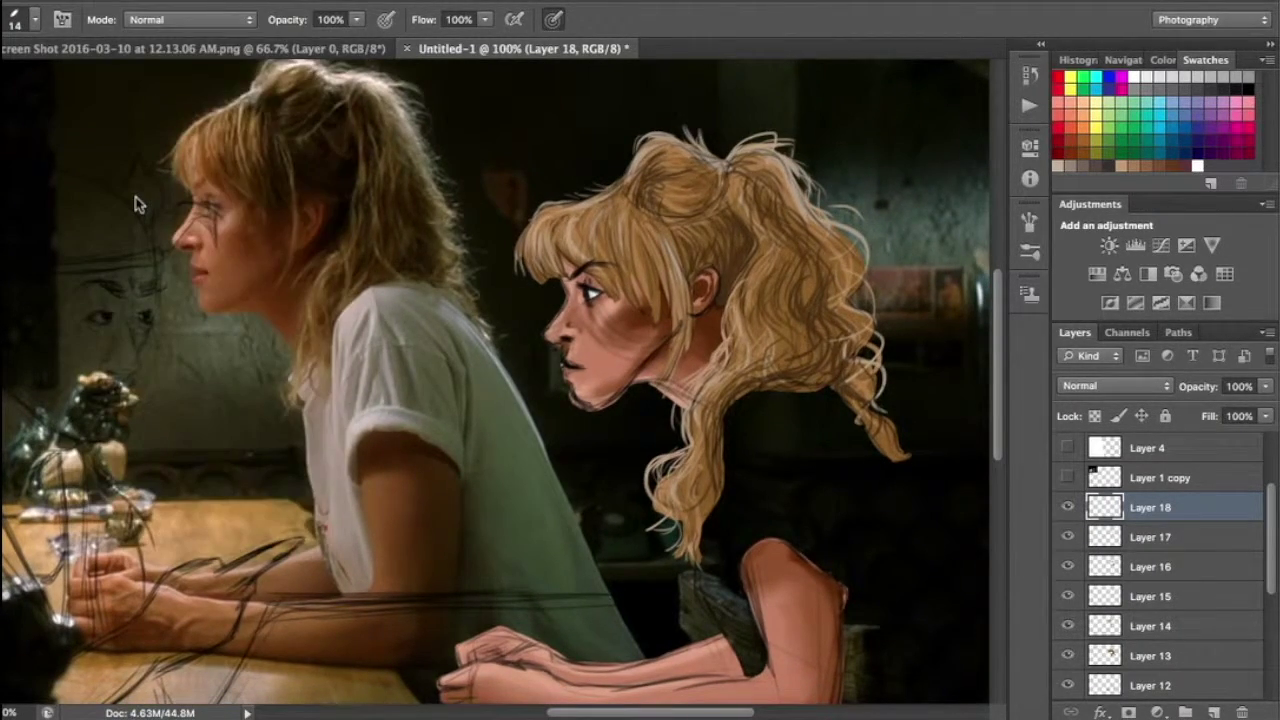
Save as pulpfiction.psd, paint the flat grey-green shirt base, and move Layer 20 above Layer 1
key("Return")
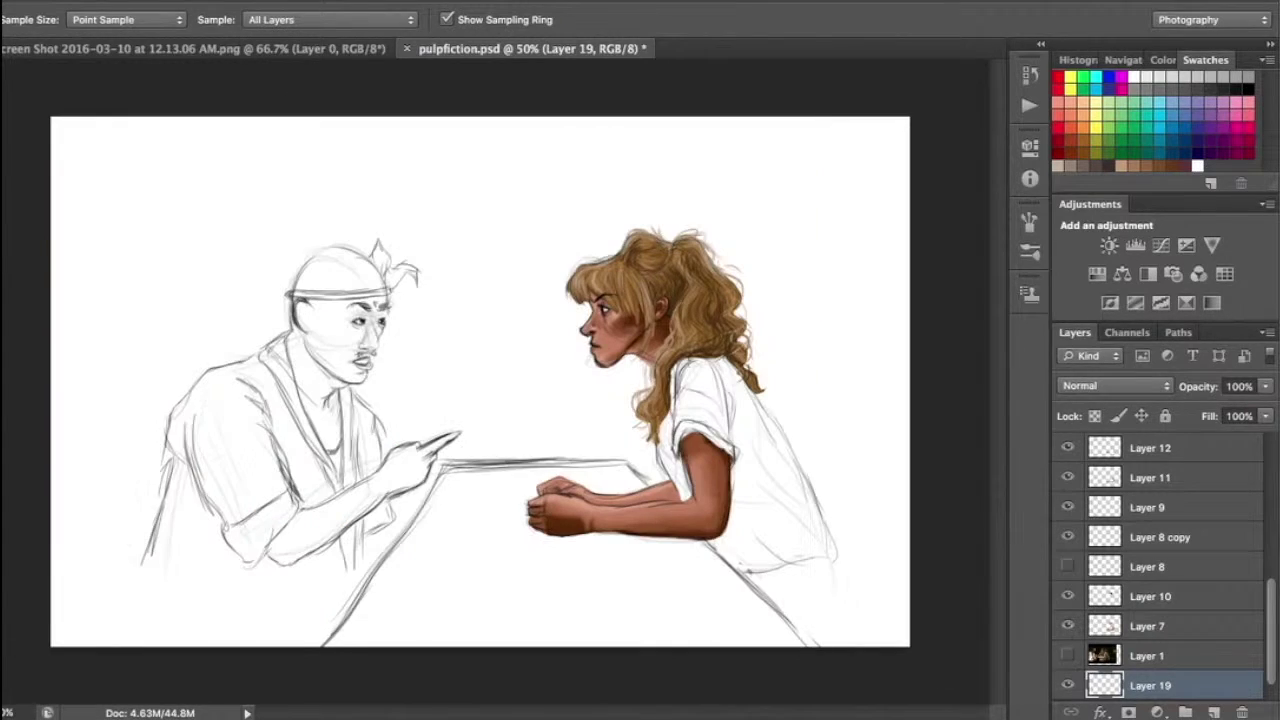
left_click_drag(90, 620, 300, 360)
mouse_move(120, 400)
left_mouse_down()
mouse_move(322, 237)
mouse_move(700, 560)
left_mouse_up()
left_click_drag(800, 300, 550, 150)
left_click_drag(850, 150, 600, 620)
left_click_drag(880, 300, 800, 640)
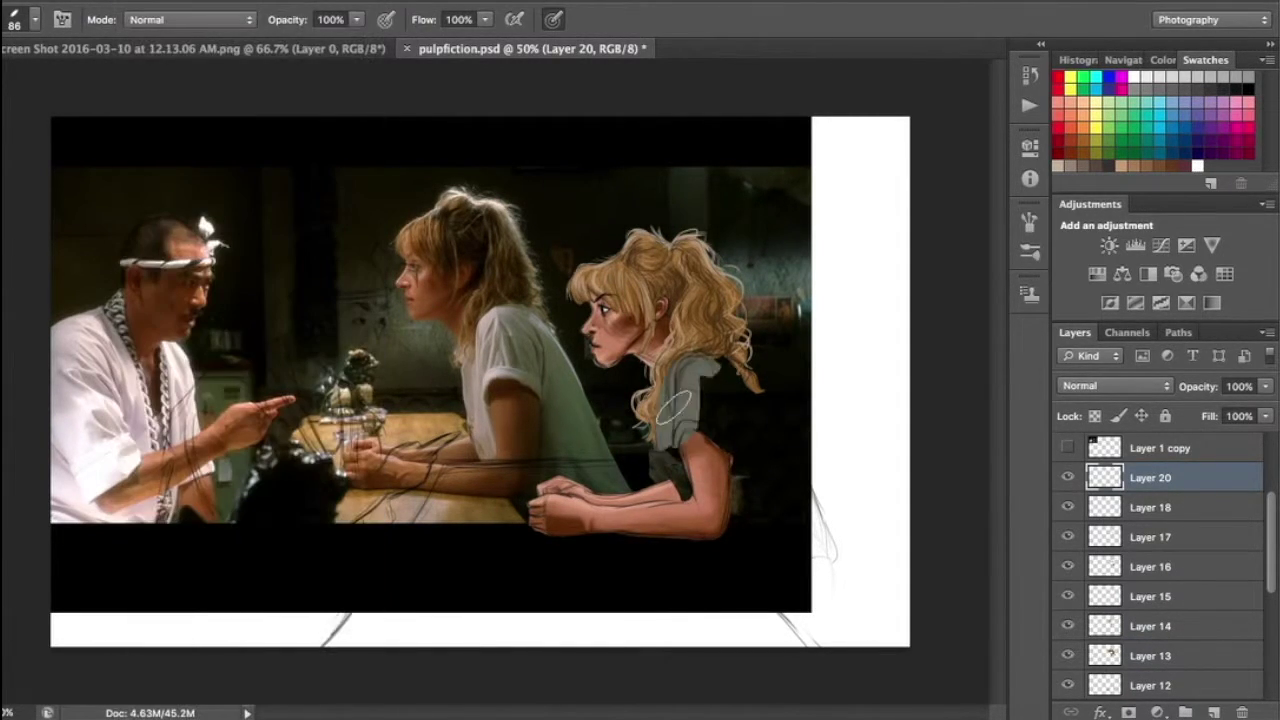
left_click_drag(1150, 477, 1150, 626)
Erase the shirt's lower edge into a clean hem
key("ctrl+plus")
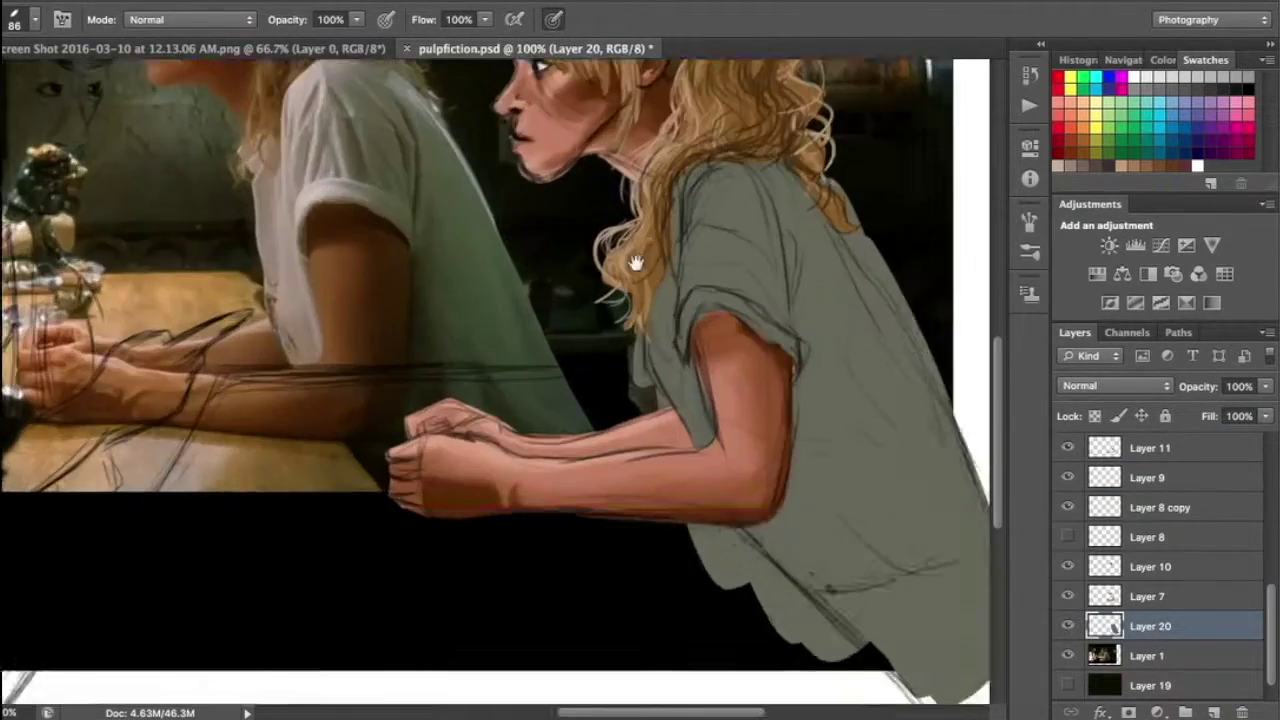
key("e")
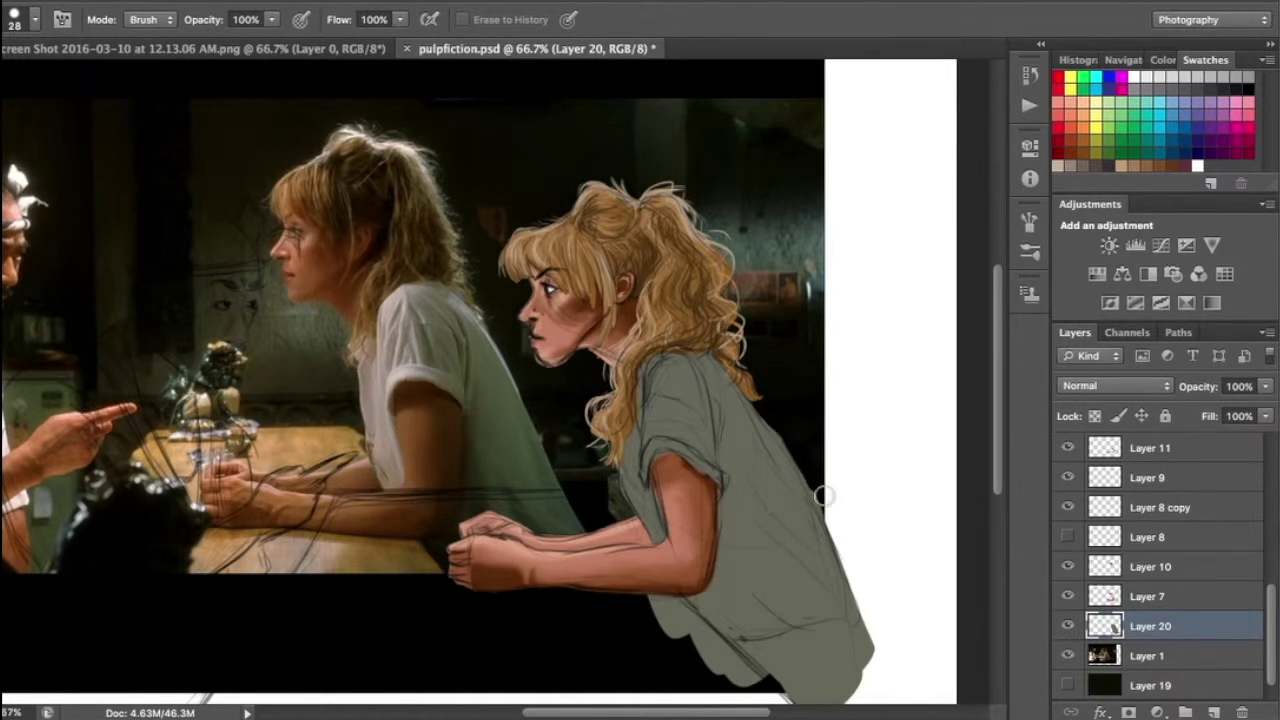
left_click_drag(822, 495, 714, 660)
scroll(700, 620, "down", 2)
mouse_move(666, 594)
left_mouse_down()
mouse_move(820, 551)
mouse_move(718, 527)
left_mouse_up()
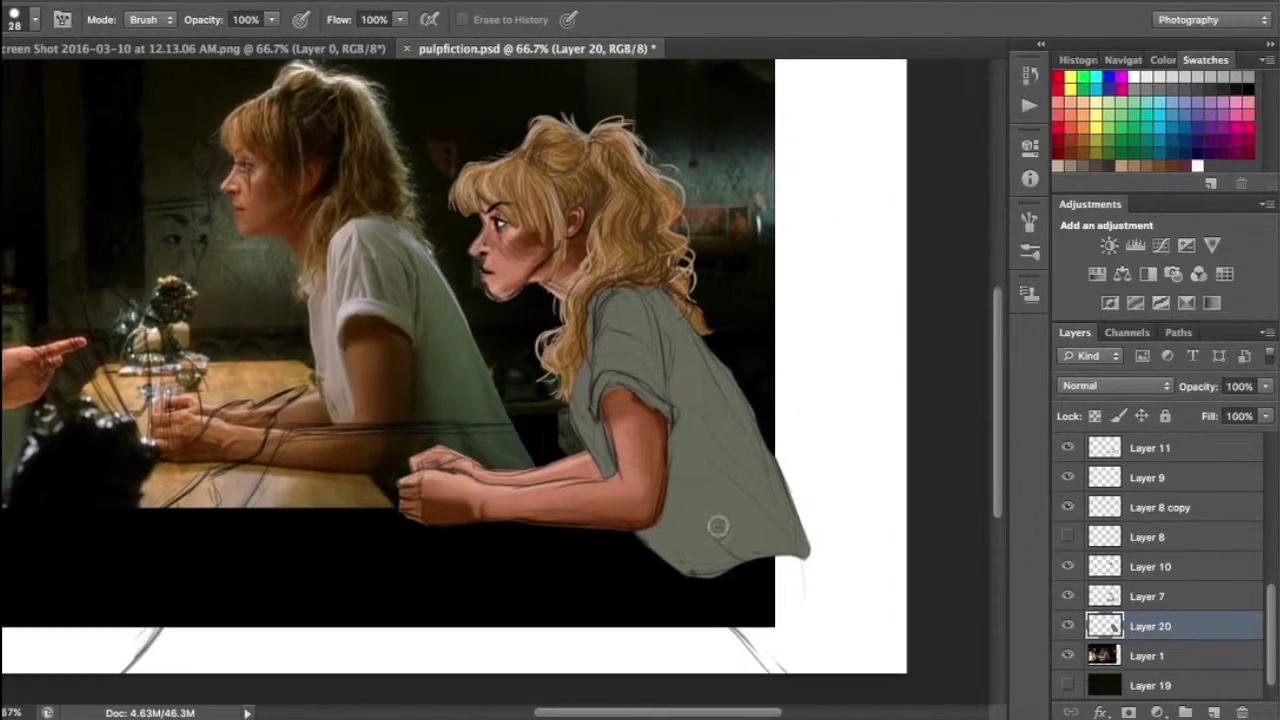
On a new layer, paint white highlight stripes on the sleeve
key("ctrl+shift+alt+n")
key("b")
left_click(35, 19)
mouse_move(600, 405)
left_mouse_down()
mouse_move(615, 320)
mouse_move(605, 385)
left_mouse_up()
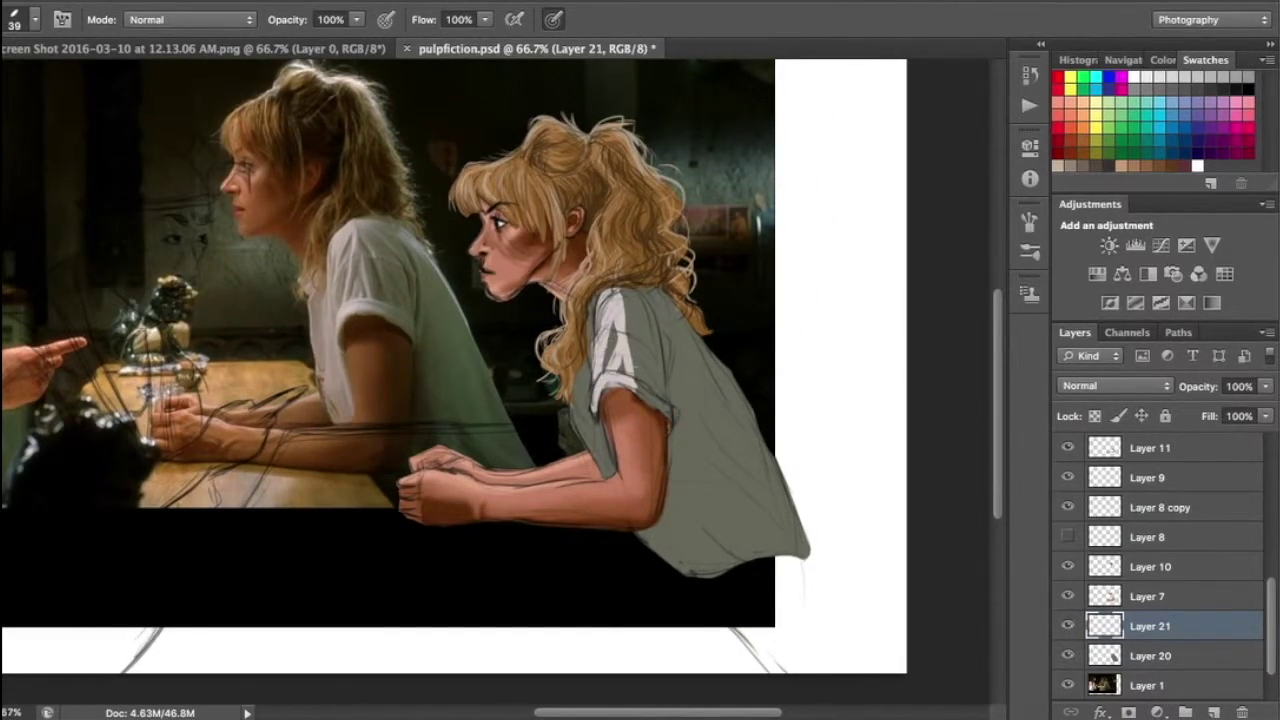
Add white highlights along the sleeve and shoulder and erase part of the shirt's edge
left_click_drag(590, 340, 600, 475)
left_click_drag(630, 290, 725, 395)
left_click_drag(700, 325, 785, 455)
scroll(580, 420, "up", 1)
key("e")
left_click_drag(775, 295, 844, 381)
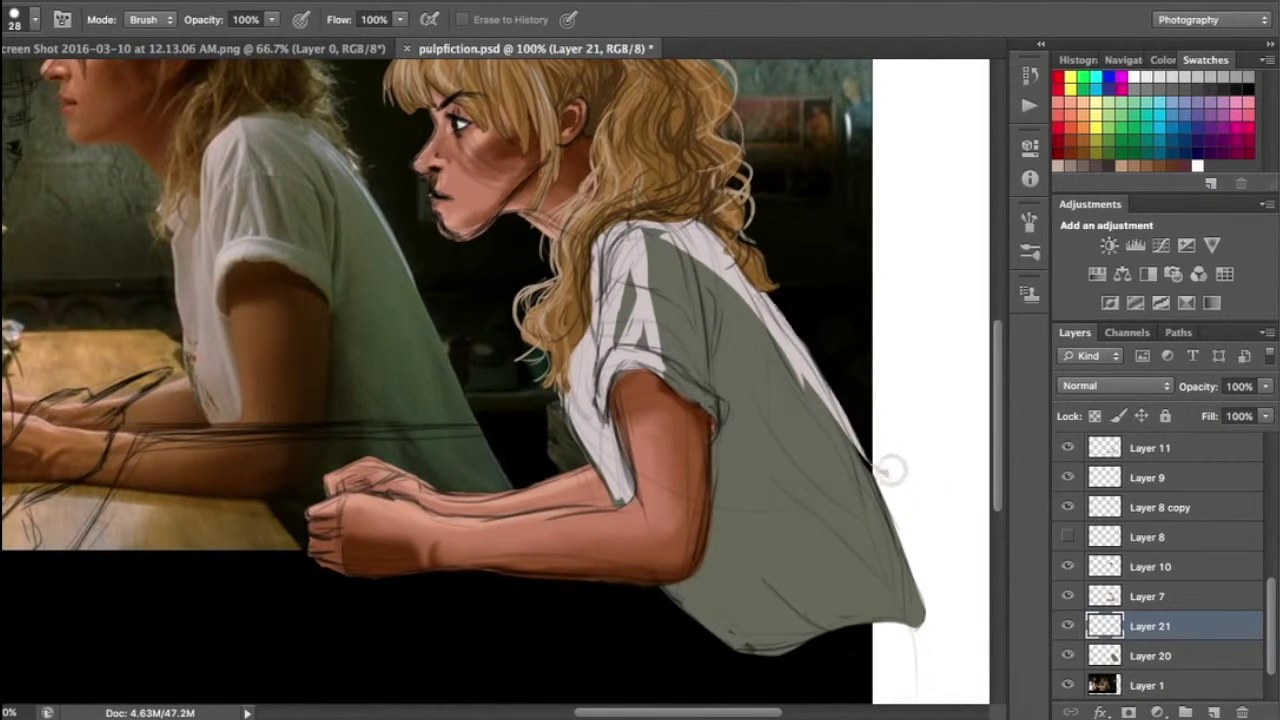
scroll(580, 420, "down", 1)
Lasso-select the shoulder area of the shirt
key("b")
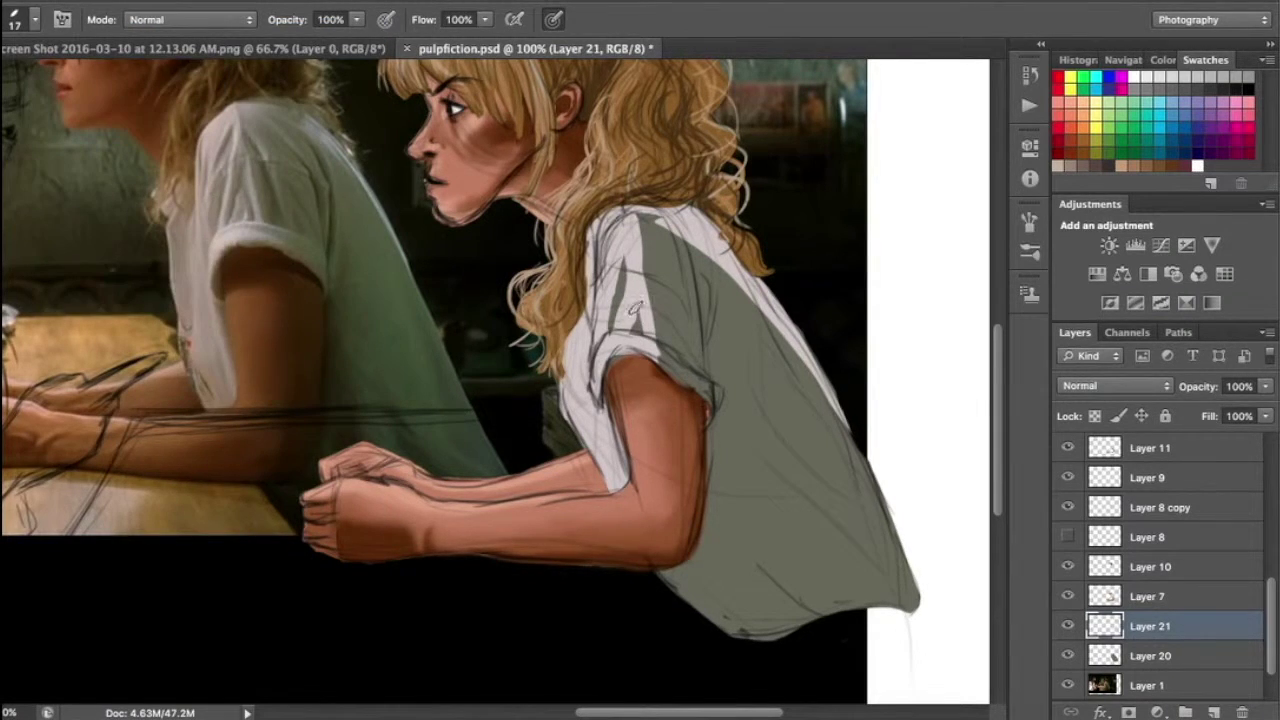
left_click_drag(636, 305, 602, 295)
key("l")
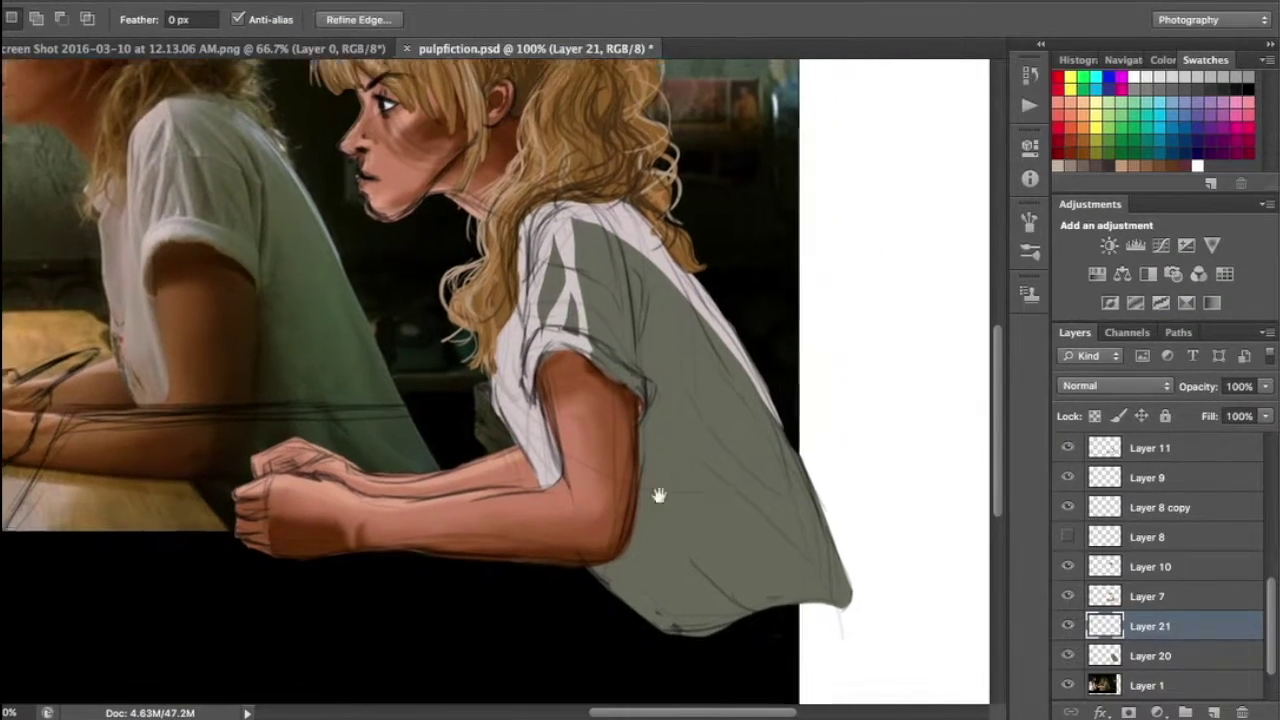
left_click_drag(365, 295, 644, 357)
key("ctrl+plus")
left_click_drag(543, 303, 565, 550)
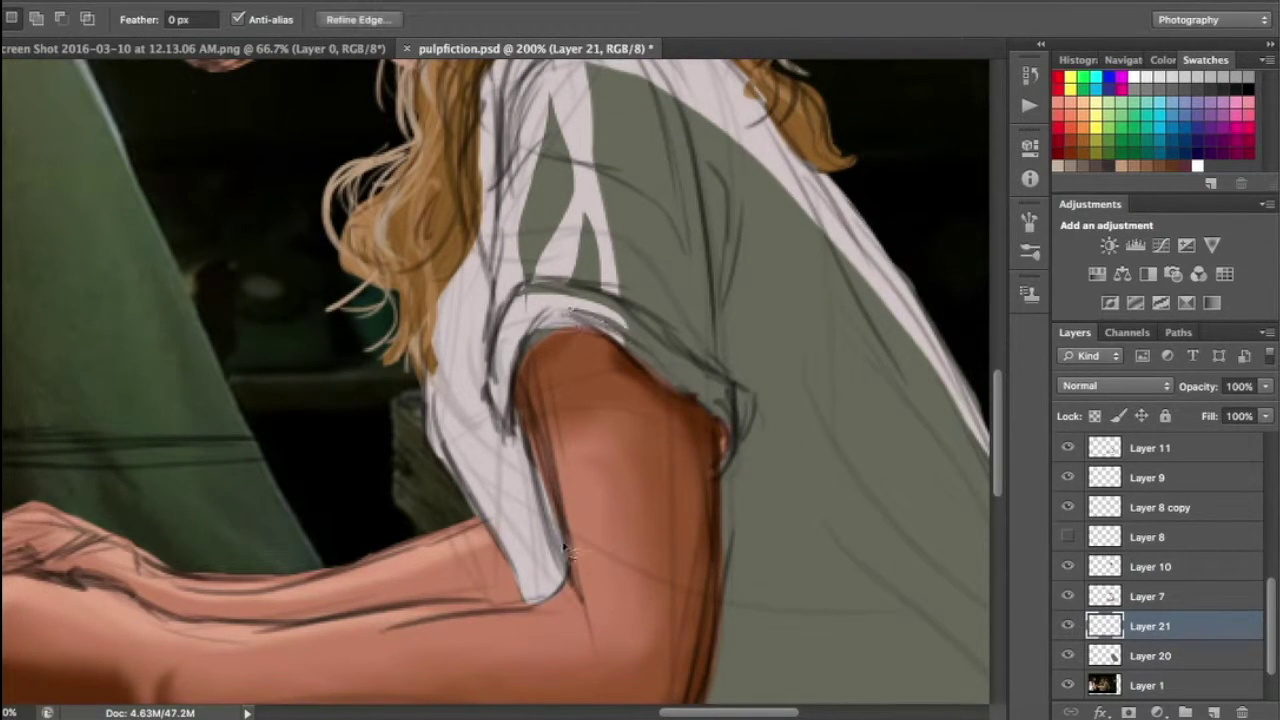
key("b")
key("ctrl+minus")
On a new layer, paint darker sleeve shading and erase stray strokes at the shirt's bottom
key("ctrl+shift+alt+n")
left_click_drag(740, 480, 752, 515)
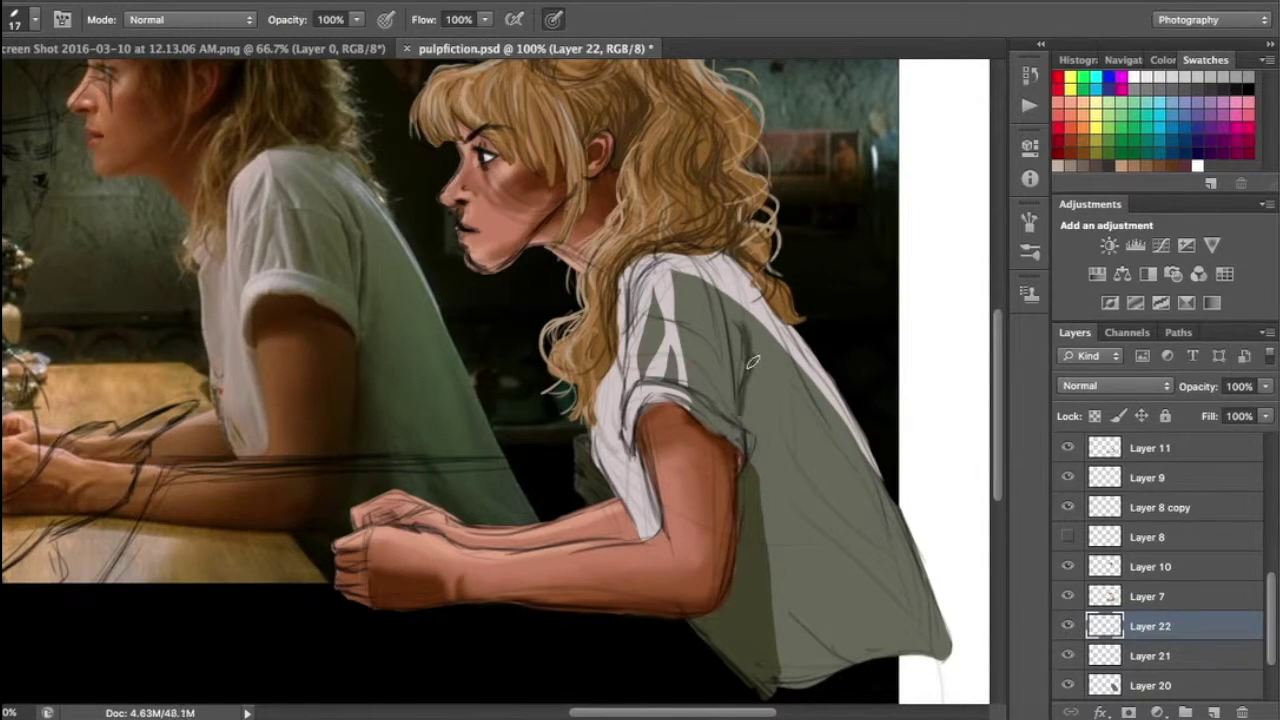
left_click_drag(810, 600, 880, 670)
key("e")
left_click_drag(829, 609, 846, 686)
Pick the Smudge tool and move to Layer 21, viewing the whole image
scroll(846, 686, "down", 2)
scroll(500, 330, "right", 3)
scroll(500, 330, "up", 2)
key("r")
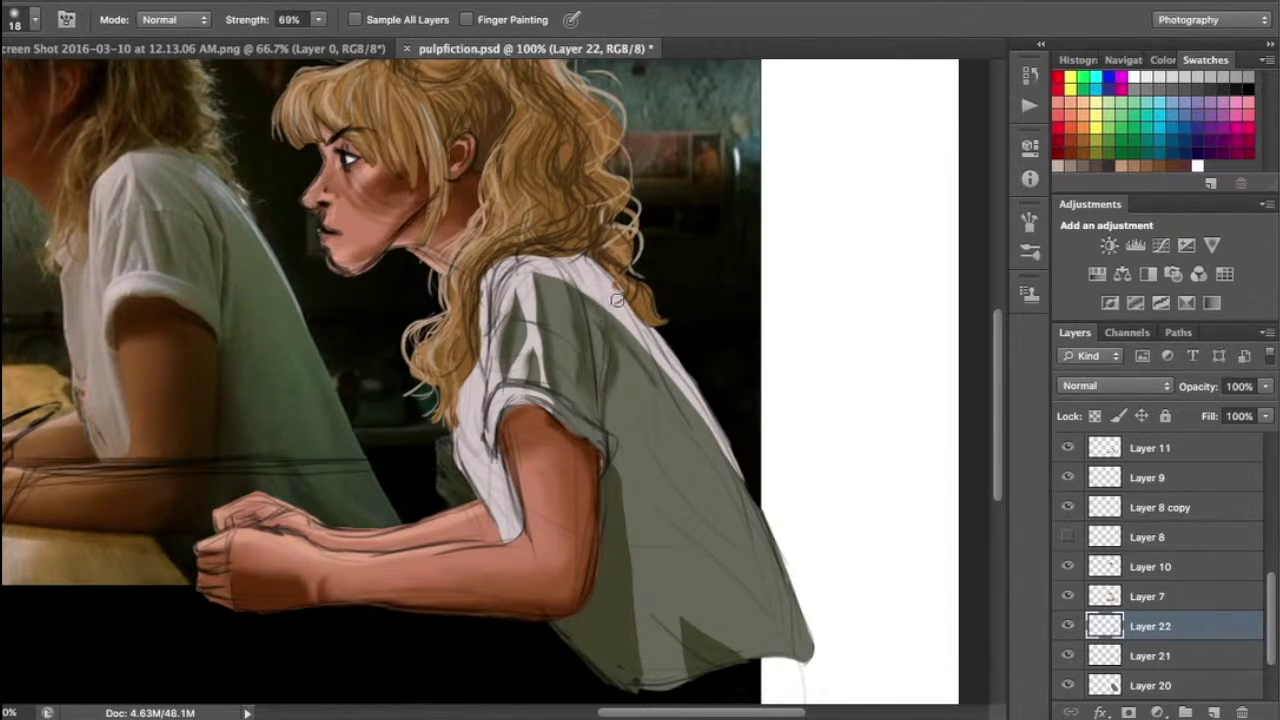
scroll(619, 472, "left", 3)
scroll(619, 472, "up", 1)
left_click(1100, 655)
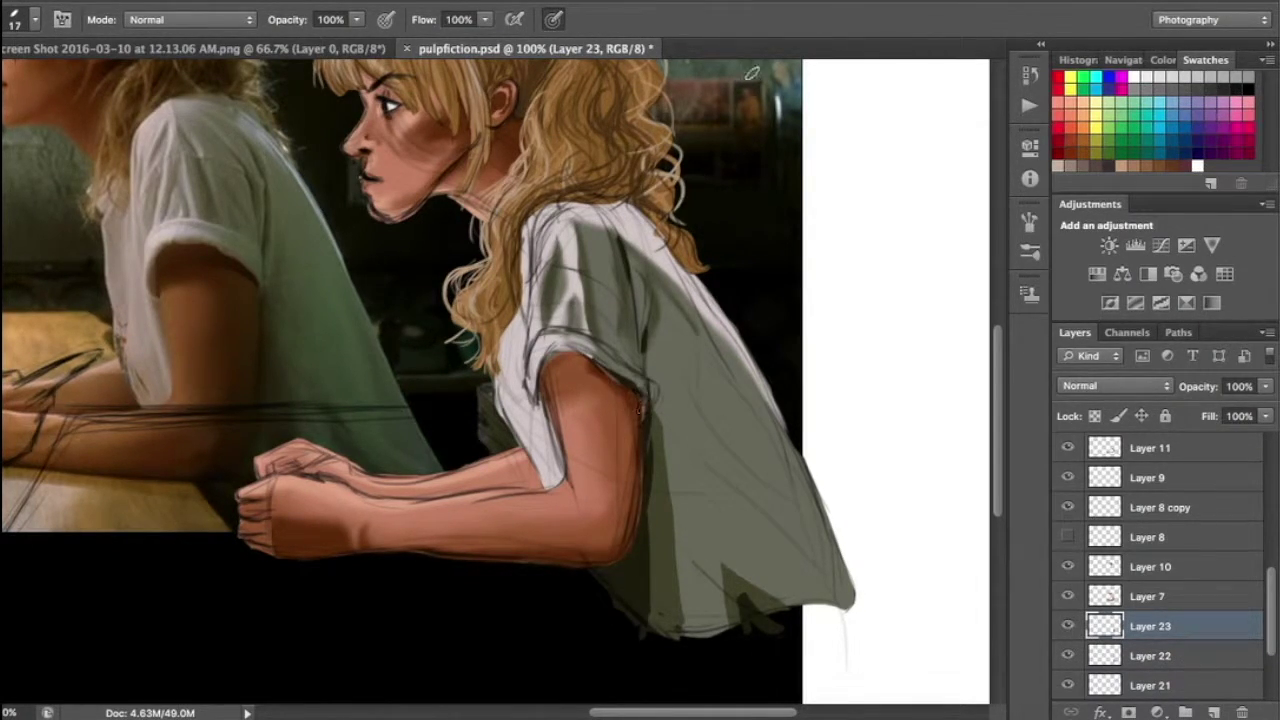
key("ctrl+minus")
key("ctrl+minus")
Load the shirt outline from Layer 20 as a selection and set brush opacity to 19%
key("e")
key("r")
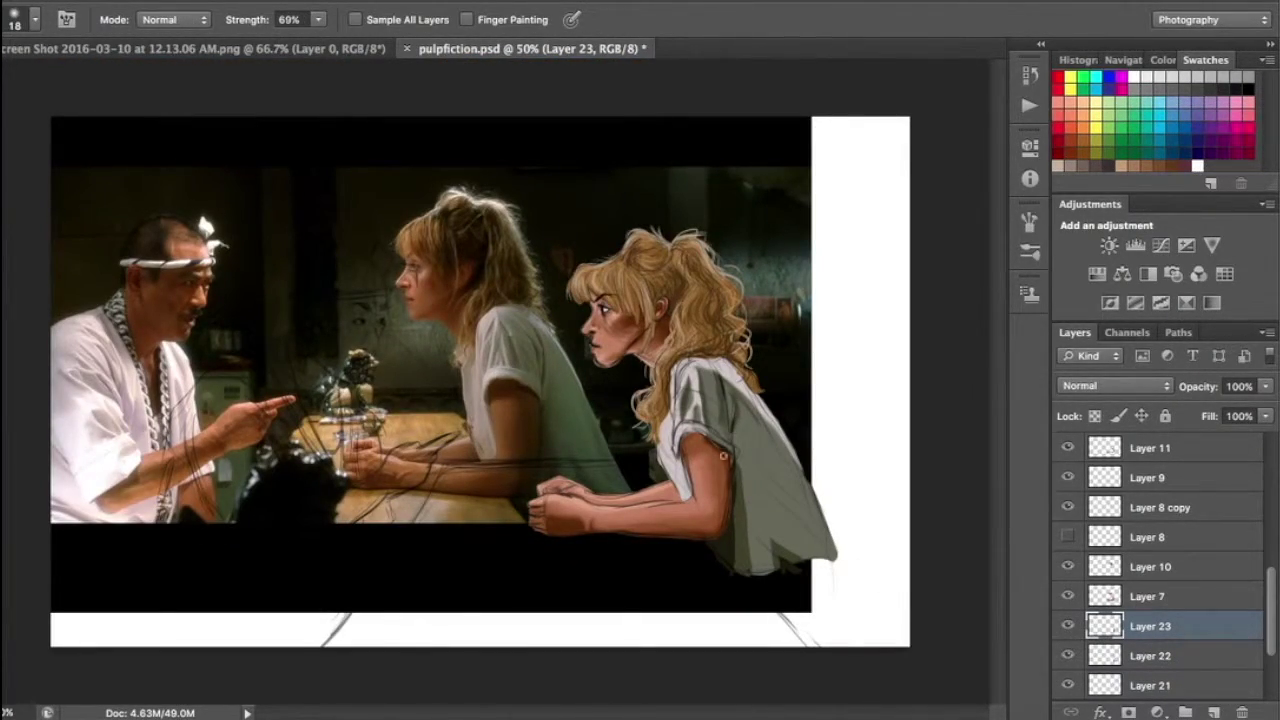
scroll(1070, 596, "down", 1)
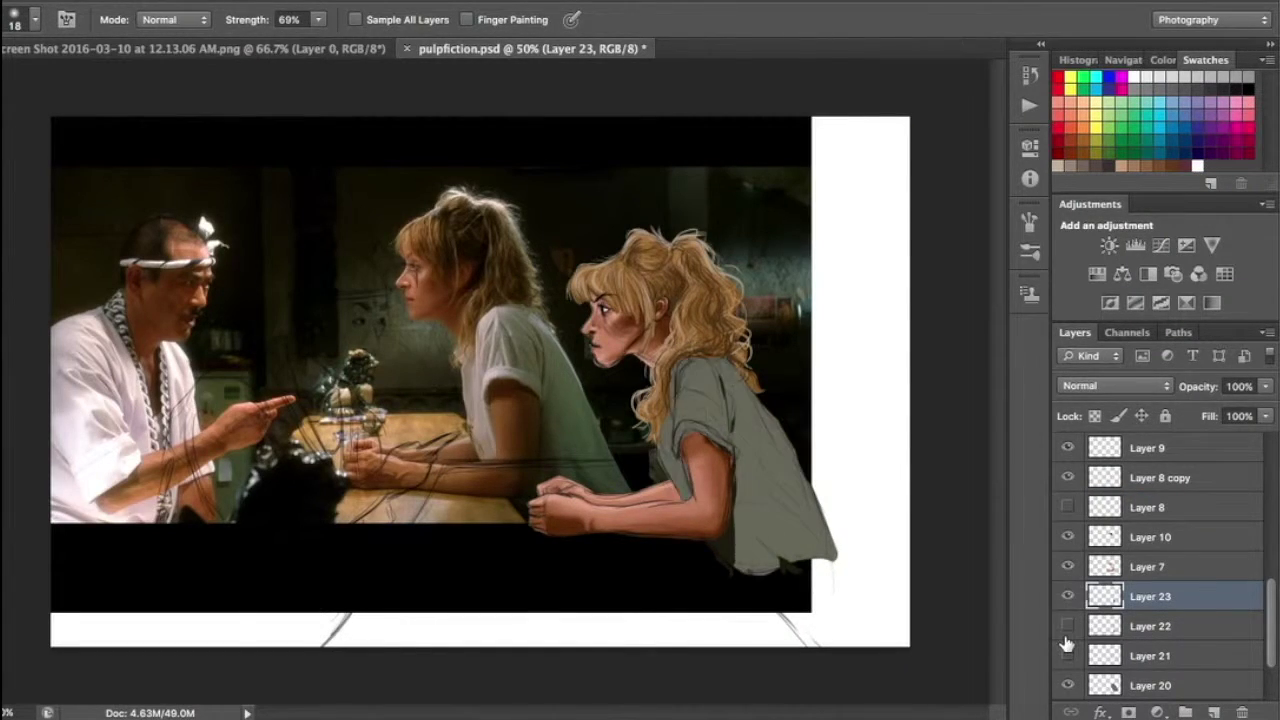
left_click(1100, 686)
scroll(1152, 656, "down", 3)
left_click(1104, 596, "ctrl")
key("b")
left_click(357, 19)
left_click_drag(361, 25, 353, 25)
Lighten the grey shirt with soft translucent strokes inside the selection, then deselect
left_click_drag(700, 380, 800, 540)
left_click_drag(720, 400, 760, 560)
left_click_drag(700, 360, 780, 520)
left_click_drag(760, 400, 820, 560)
key("l")
key("ctrl+d")
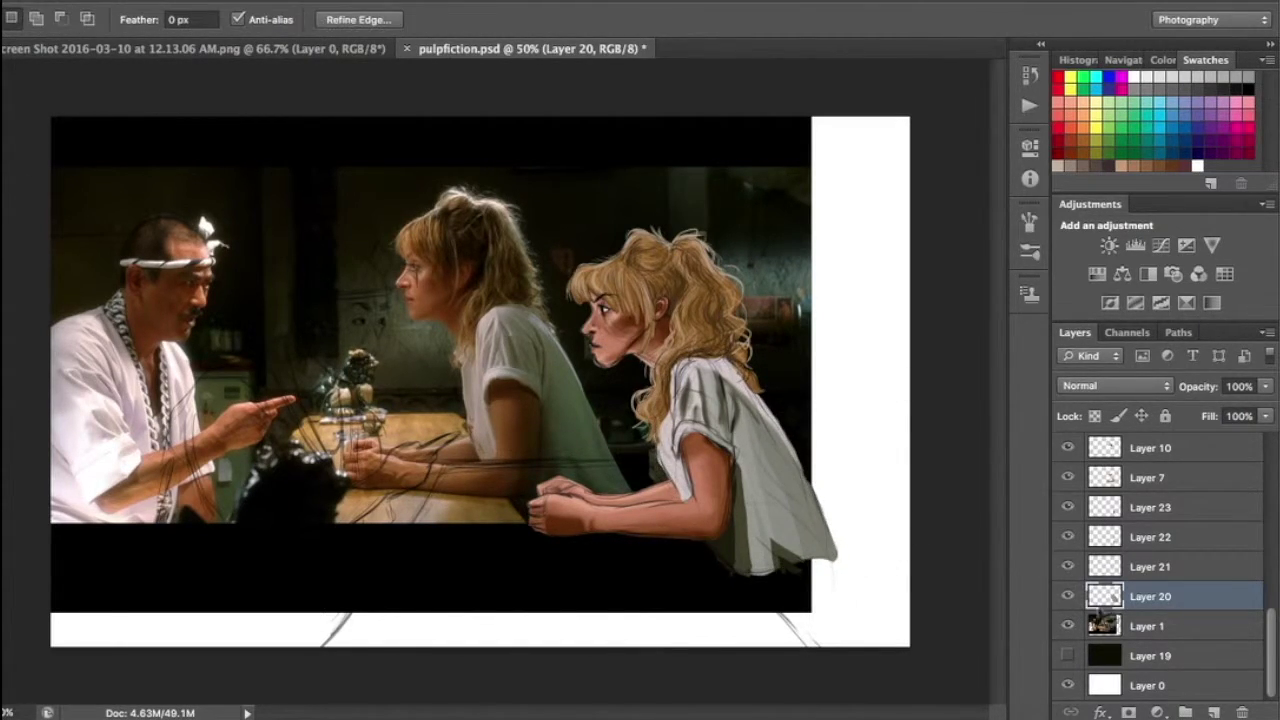
Smudge and erase on Layer 22, briefly checking against the black backdrop layer
left_click(1150, 537)
key("ctrl+plus")
key("ctrl+plus")
key("r")
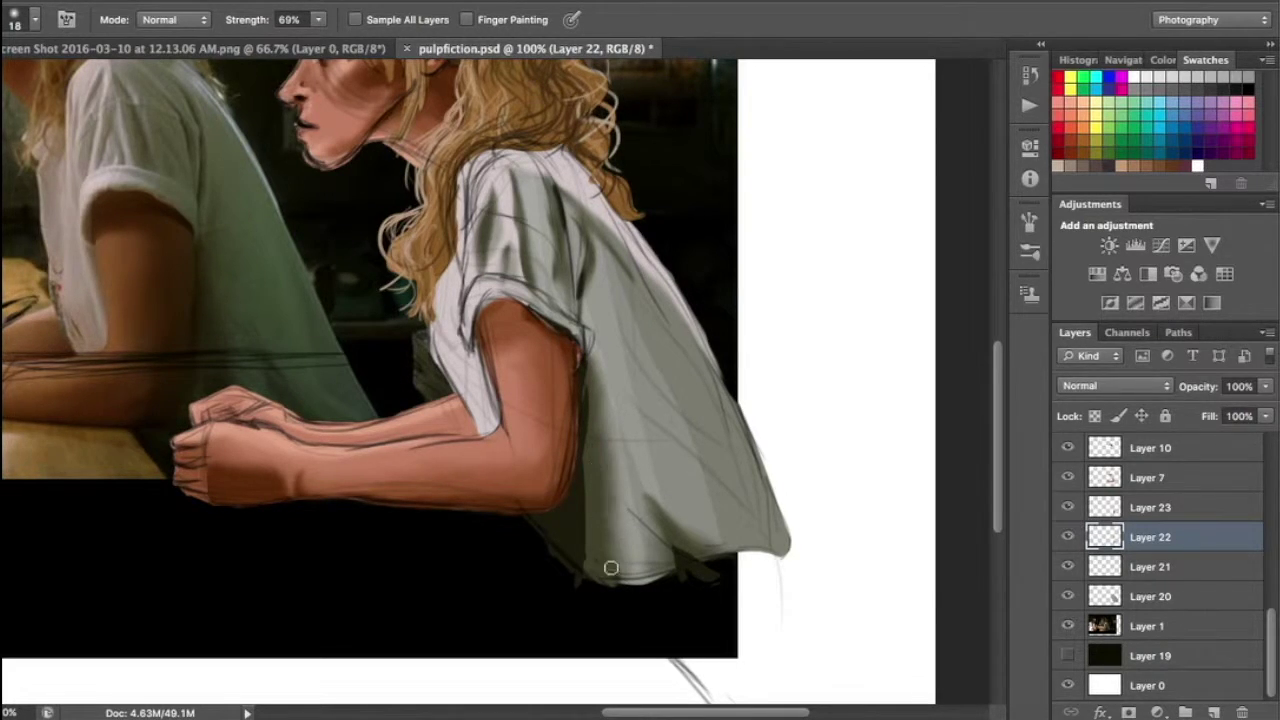
key("e")
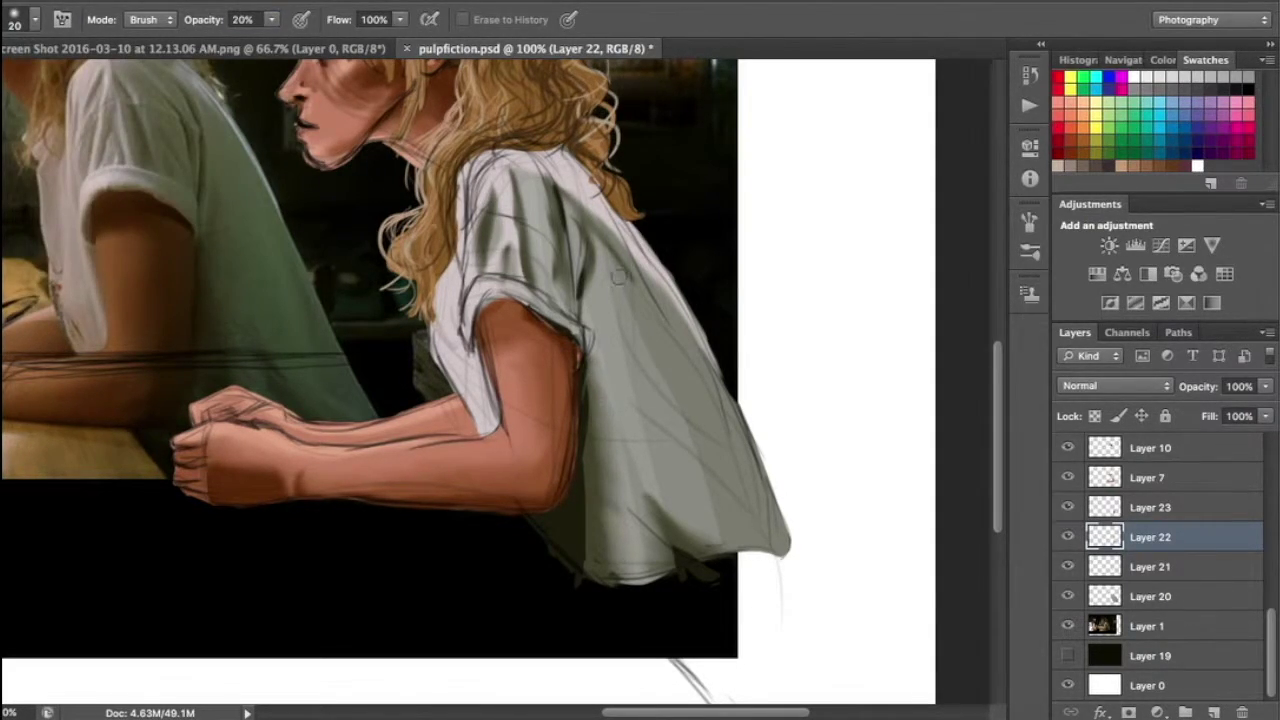
key("ctrl+minus")
key("ctrl+minus")
left_click(1068, 655)
left_click(1068, 655)
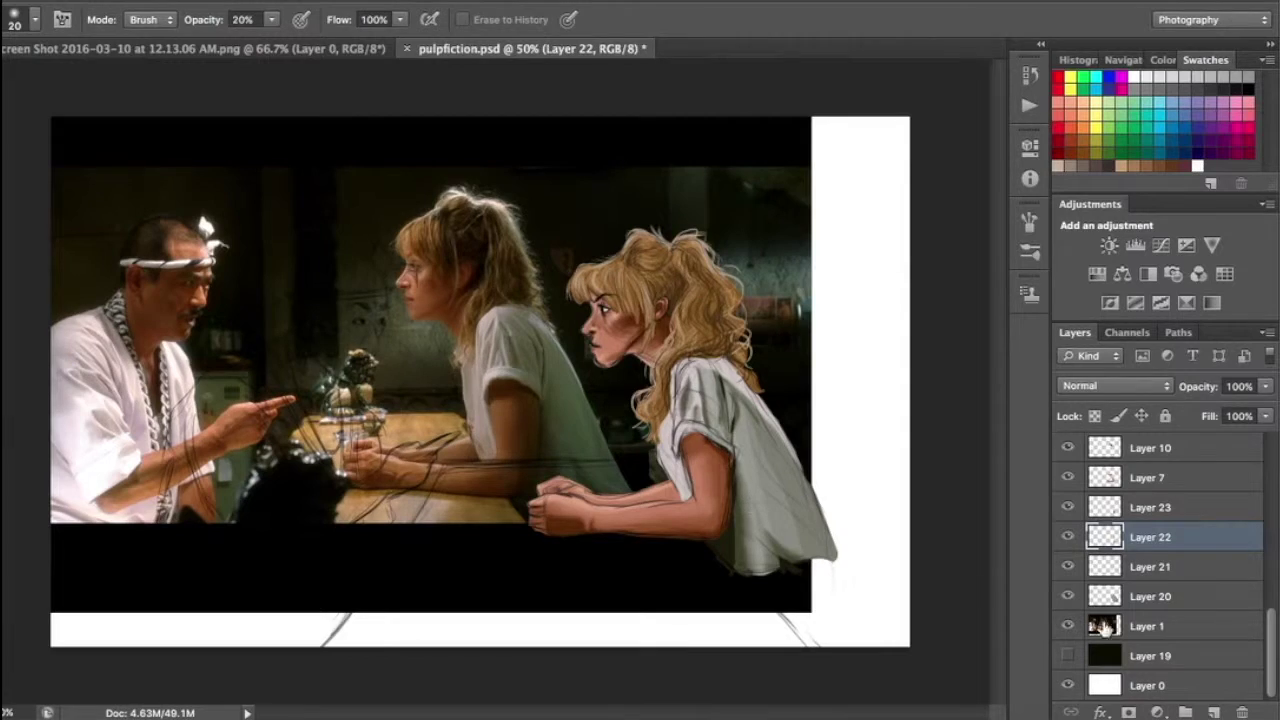
Sample the table's tan from the photo and start painting the tabletop on a new layer
key("i")
left_click(418, 423)
left_click(1068, 626)
key("ctrl+shift+alt+n")
key("b")
mouse_move(450, 478)
left_mouse_down()
mouse_move(362, 628)
mouse_move(600, 640)
left_mouse_up()
Block in the tan tabletop beneath the woman's hands and darken its top edge
left_click_drag(630, 540, 790, 640)
left_click_drag(460, 470, 630, 470)
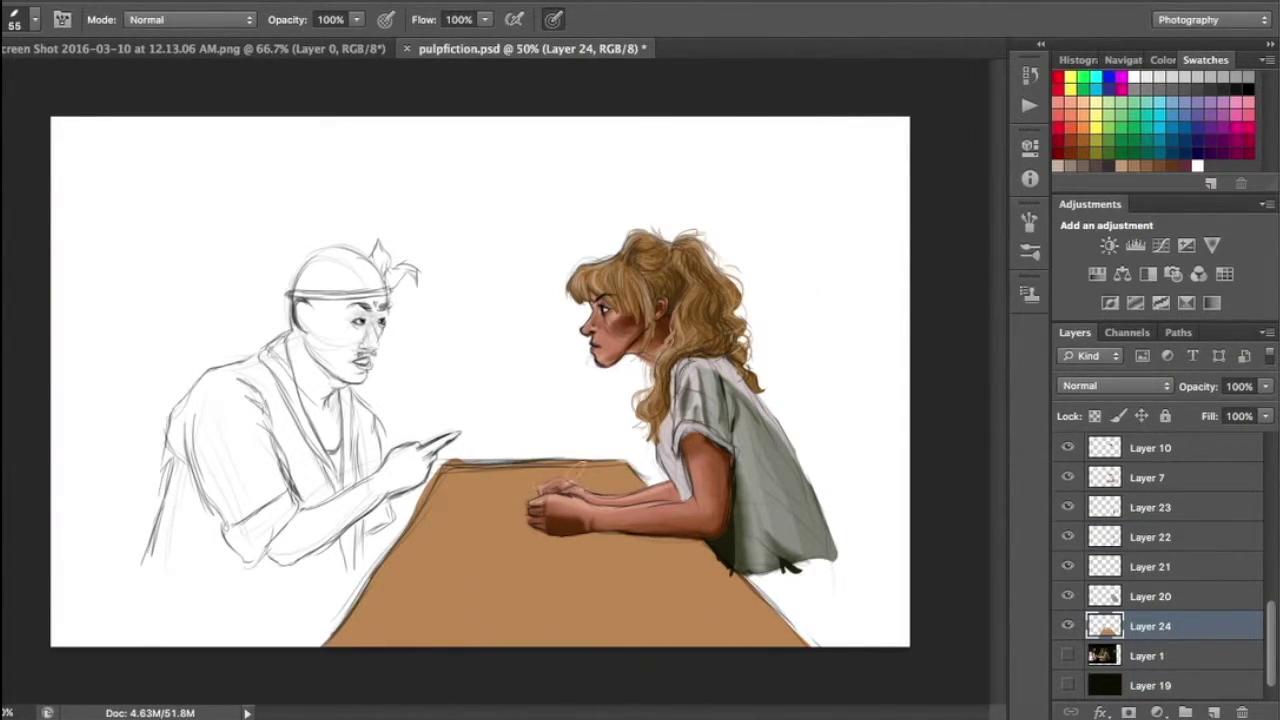
key("e")
right_click(292, 642)
key("Escape")
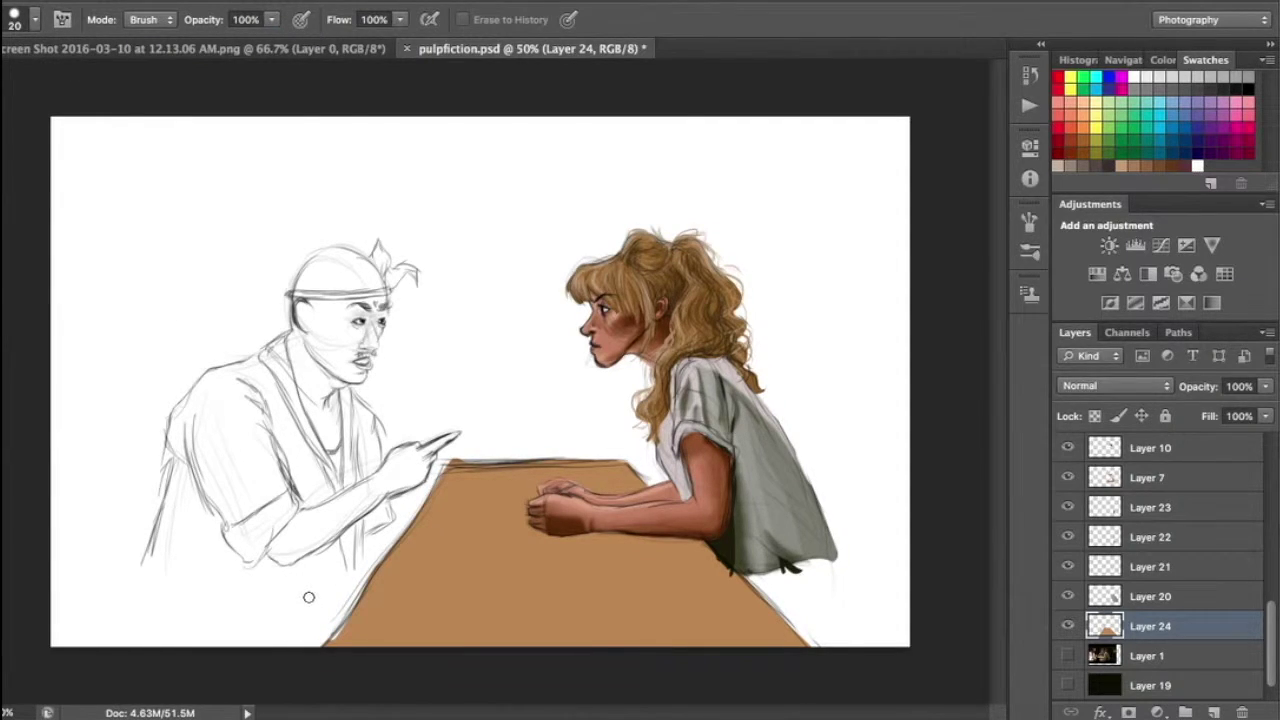
key("b")
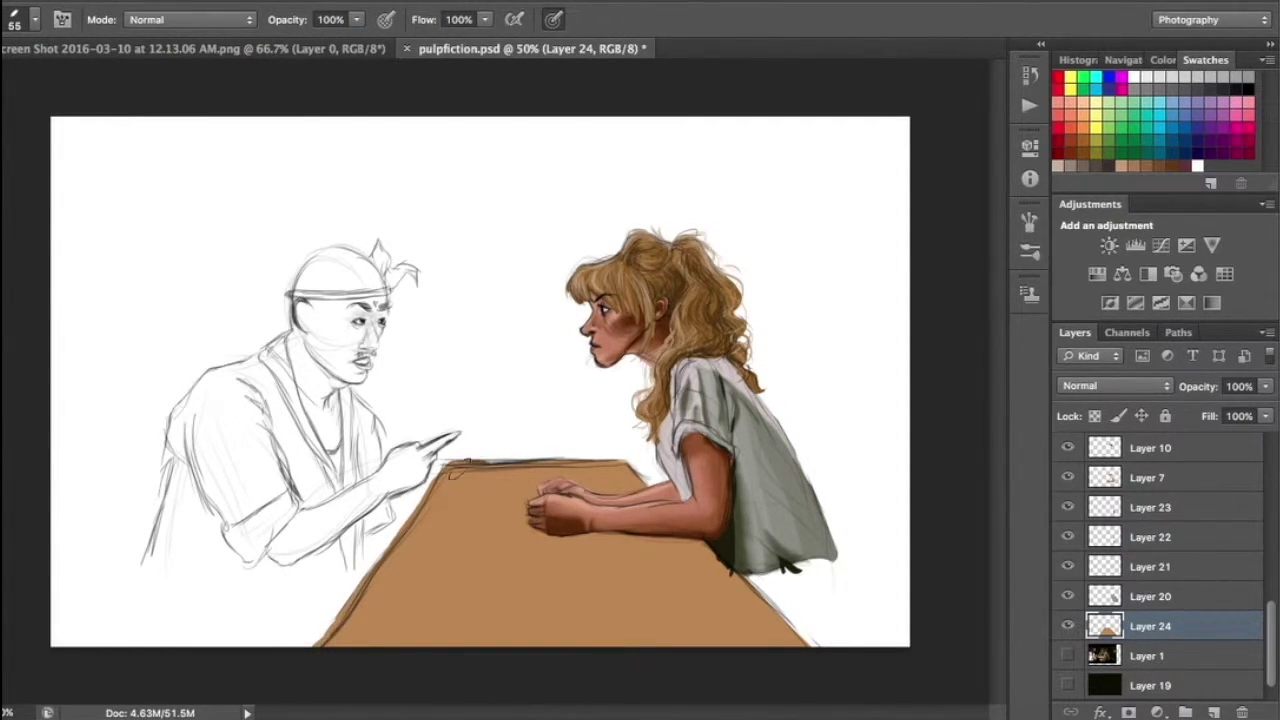
left_click_drag(463, 480, 555, 462)
key("e")
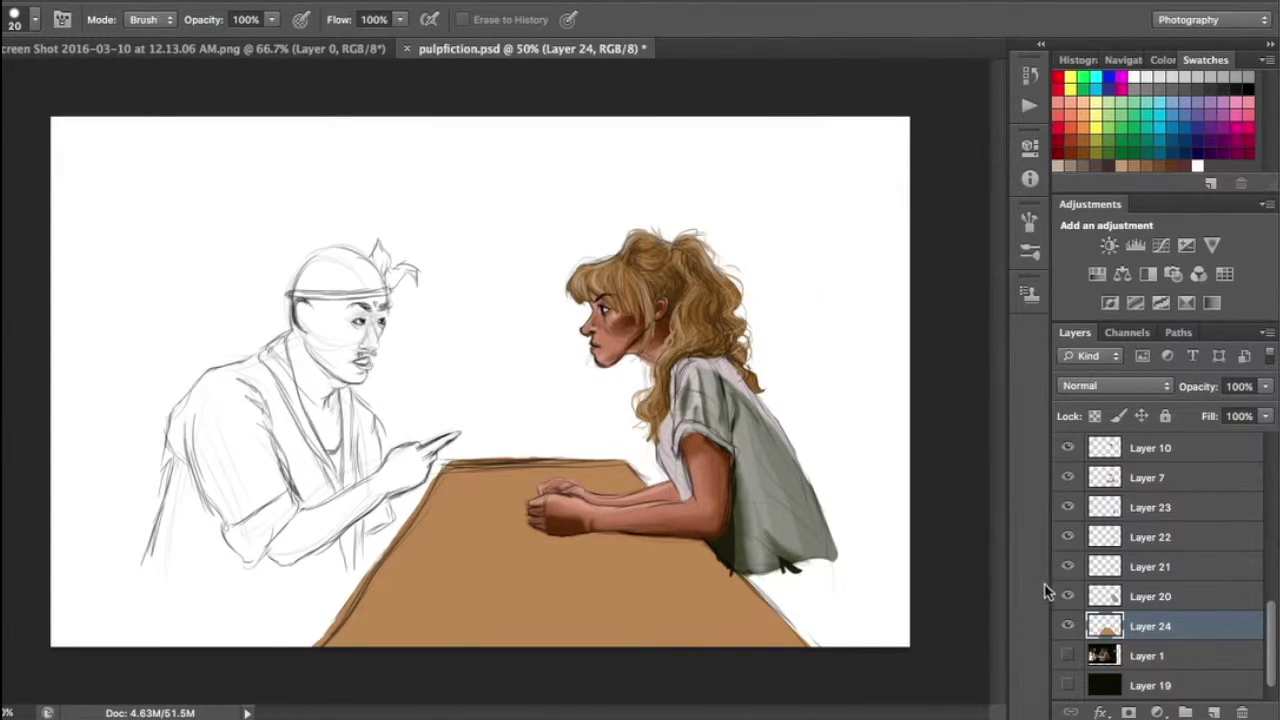
Show the film-still reference behind the painting and make Layer 7 active
left_click(1068, 655)
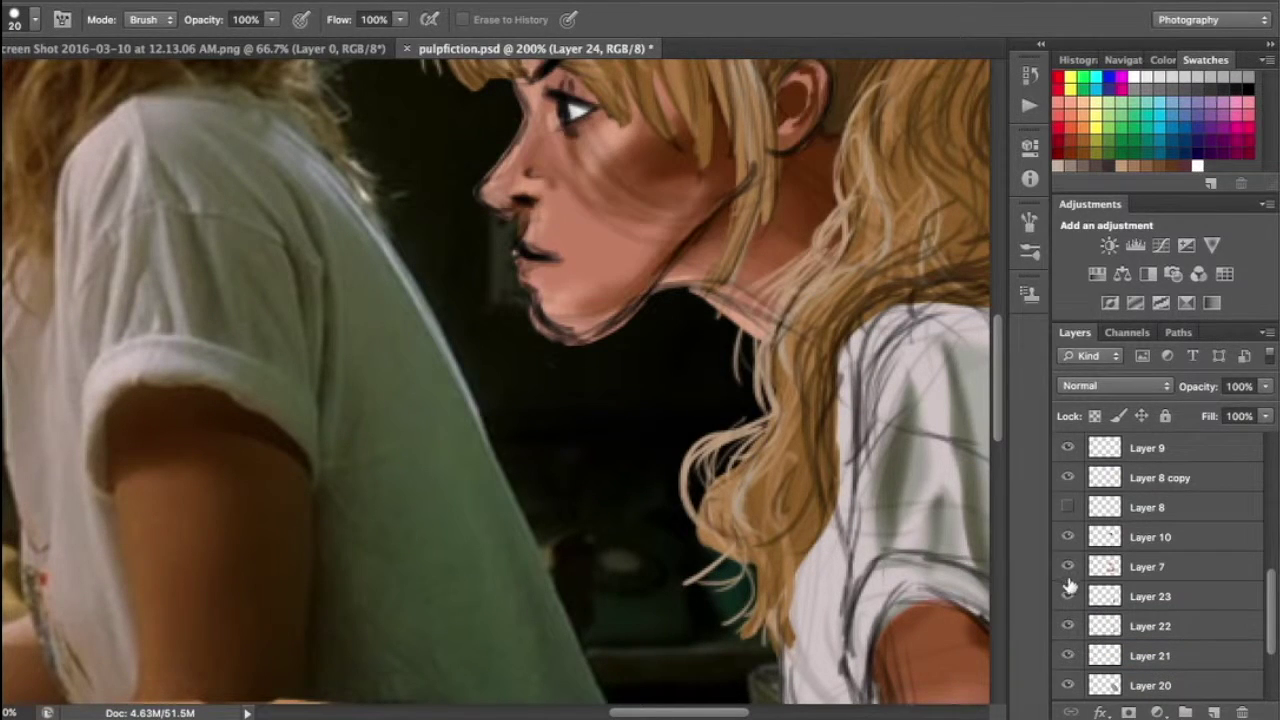
left_click(1140, 478)
left_click(529, 346, "ctrl")
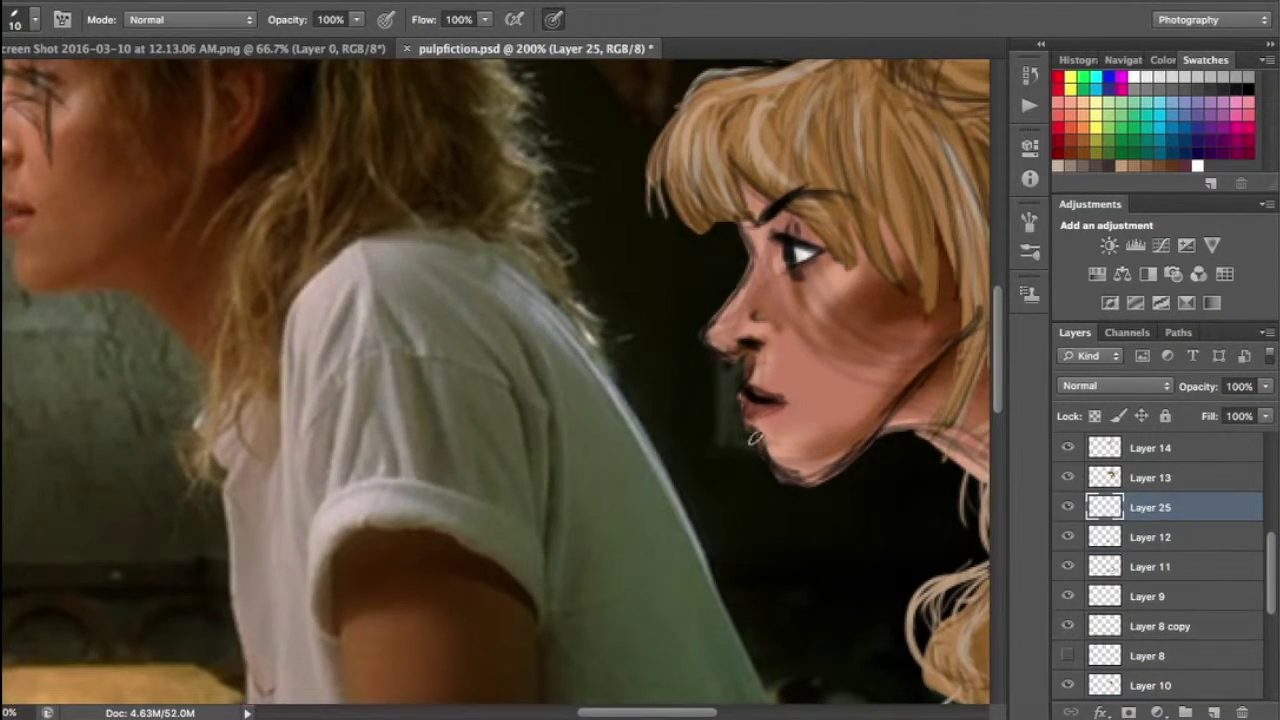
key("e")
key("ctrl+0")
key("ctrl+minus")
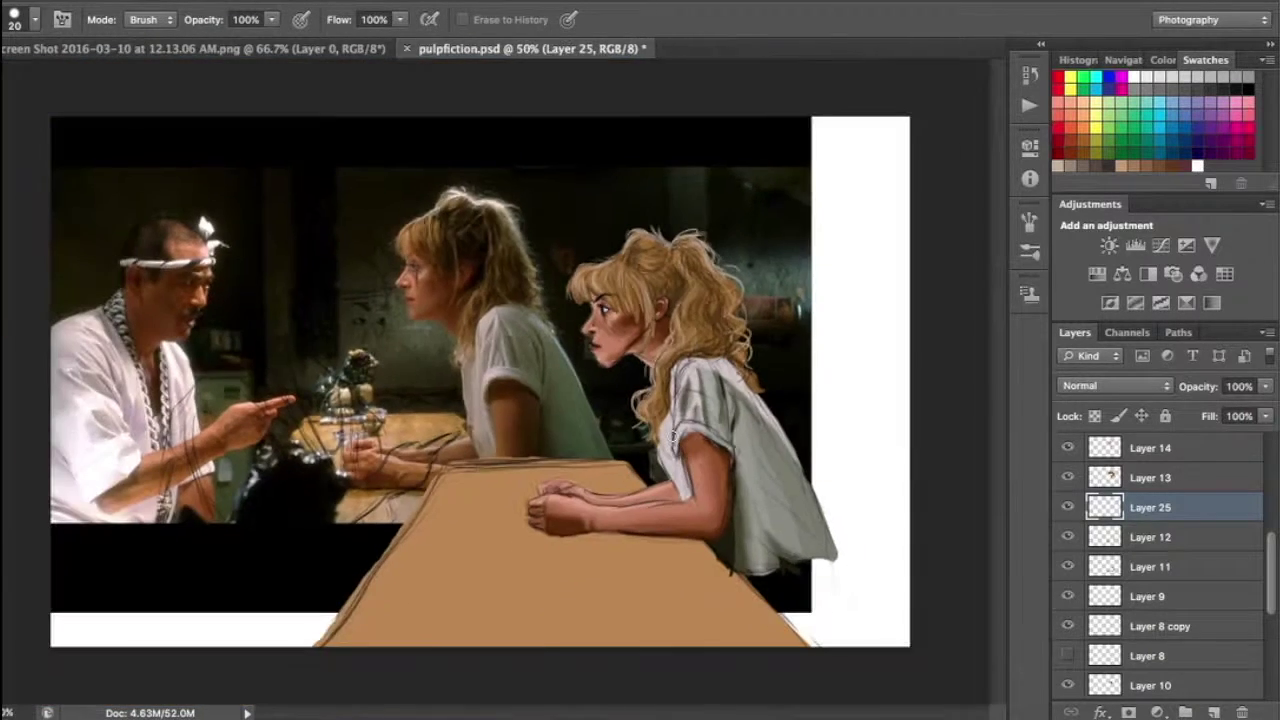
scroll(591, 536, "up", 3)
scroll(1072, 563, "down", 3)
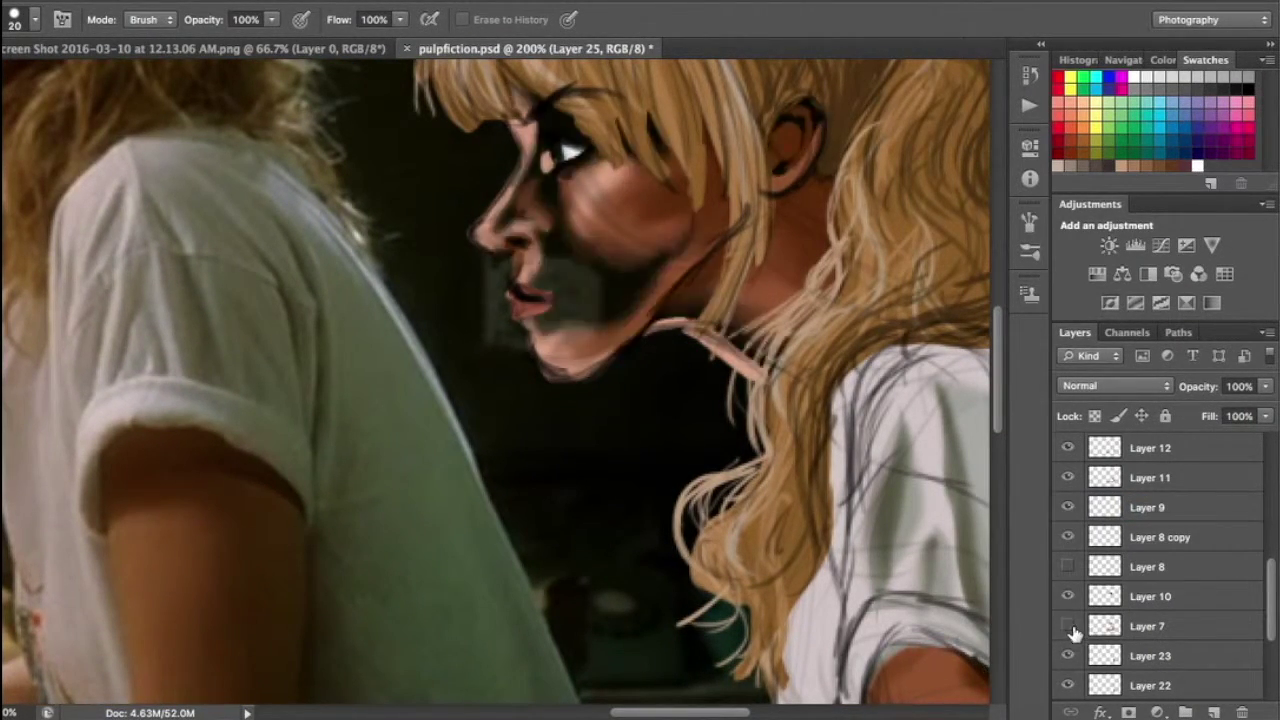
Select the tabletop layer, then the film-still reference Layer 1, and sample a colour
left_click(1147, 626)
scroll(573, 430, "down", 3)
left_click(523, 394, "ctrl")
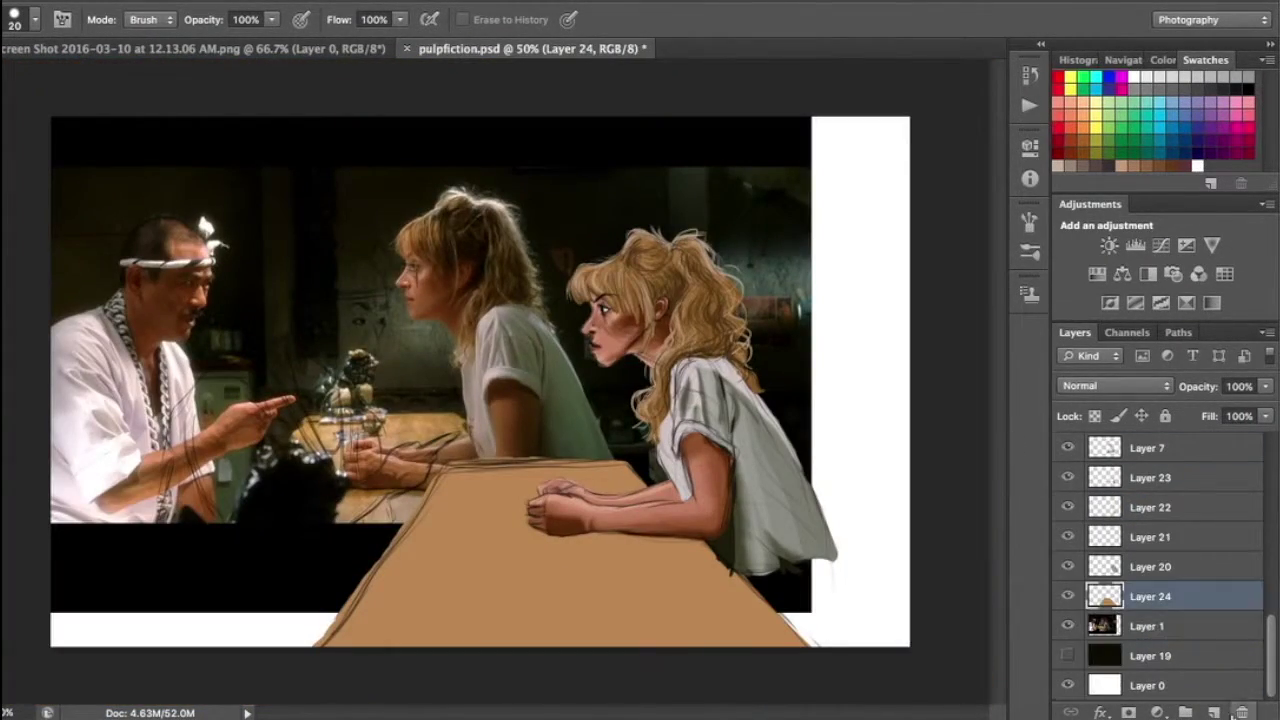
left_click(495, 410, "ctrl")
left_click(495, 410, "alt")
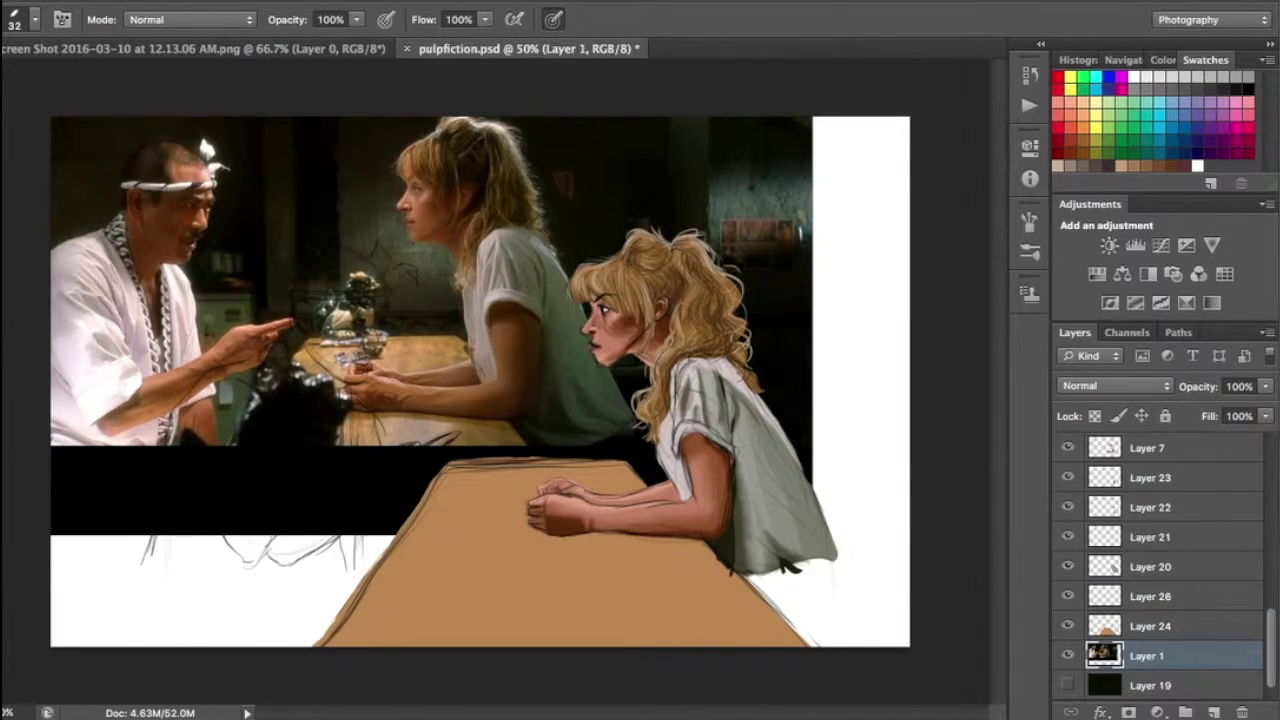
On a new layer, paint a soft smudged shadow beneath the woman's fists
key("ctrl+shift+alt+n")
left_click_drag(530, 532, 598, 538)
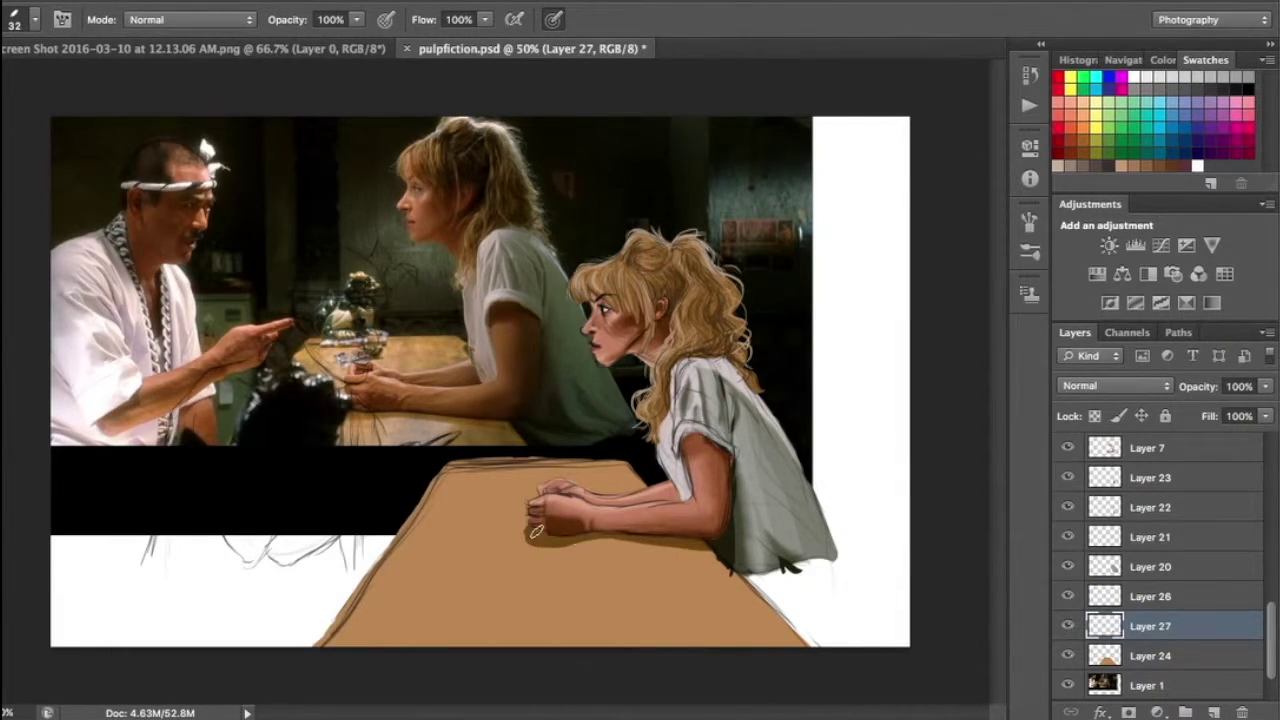
key("e")
key("v")
key("r")
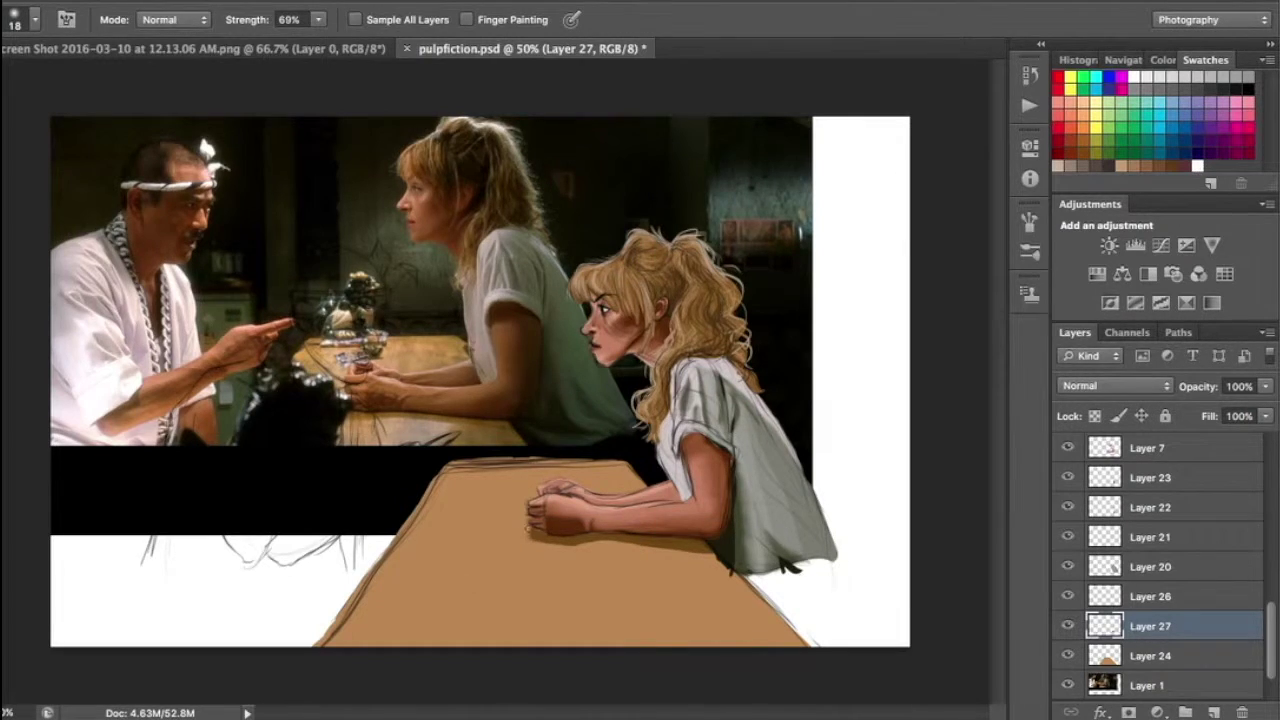
key("ctrl+plus")
key("ctrl+plus")
key("v")
key("r")
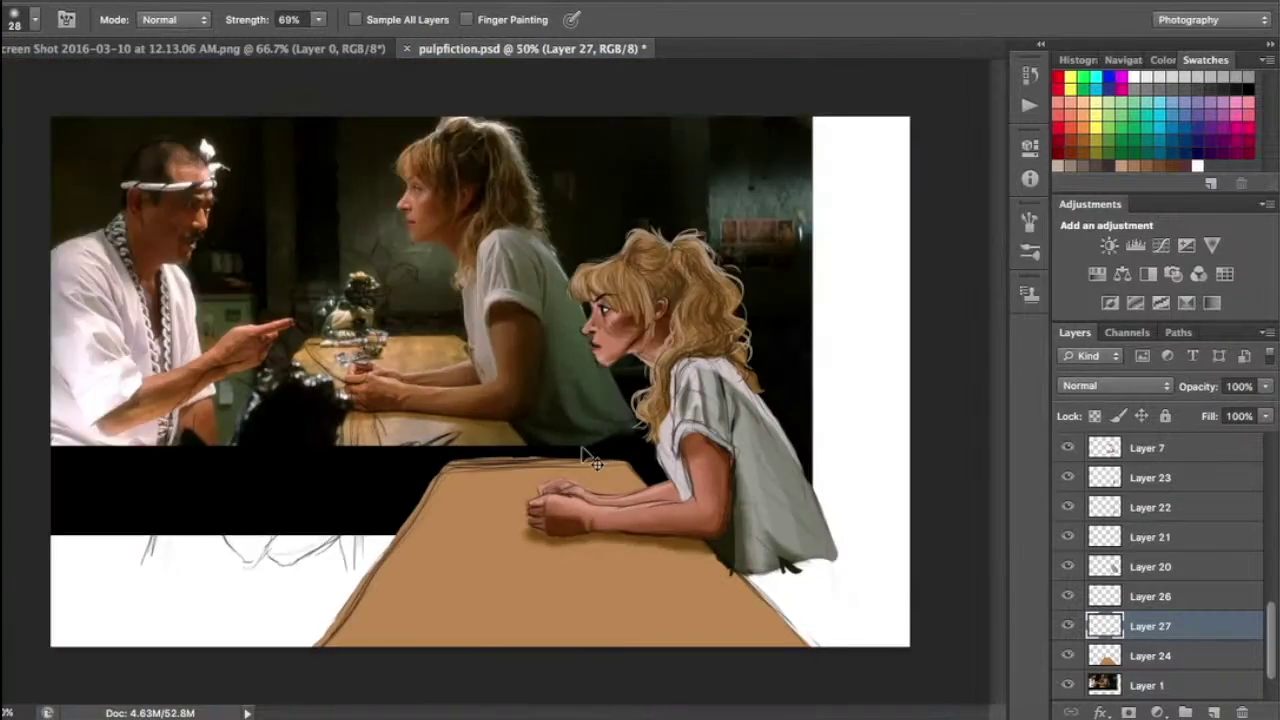
left_click_drag(449, 420, 438, 540)
Add a second shadow layer for the arm, zoom out, and hide the film still
key("b")
key("ctrl+shift+alt+n")
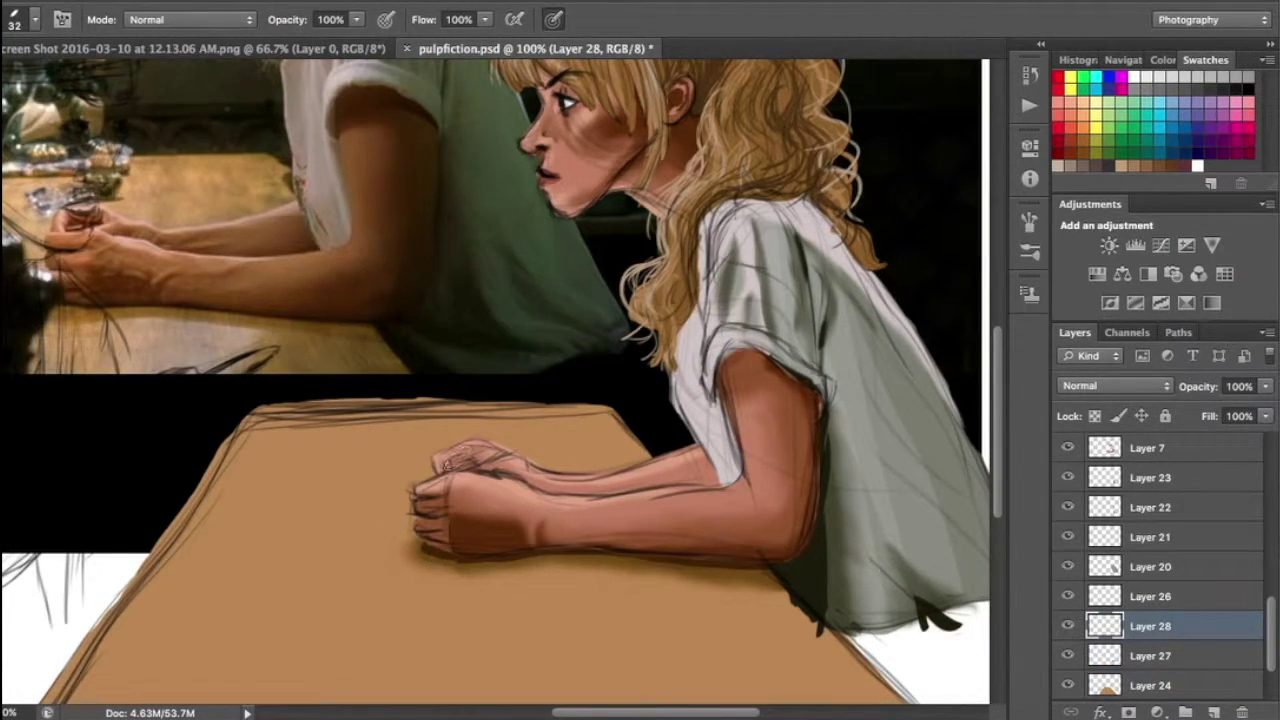
key("r")
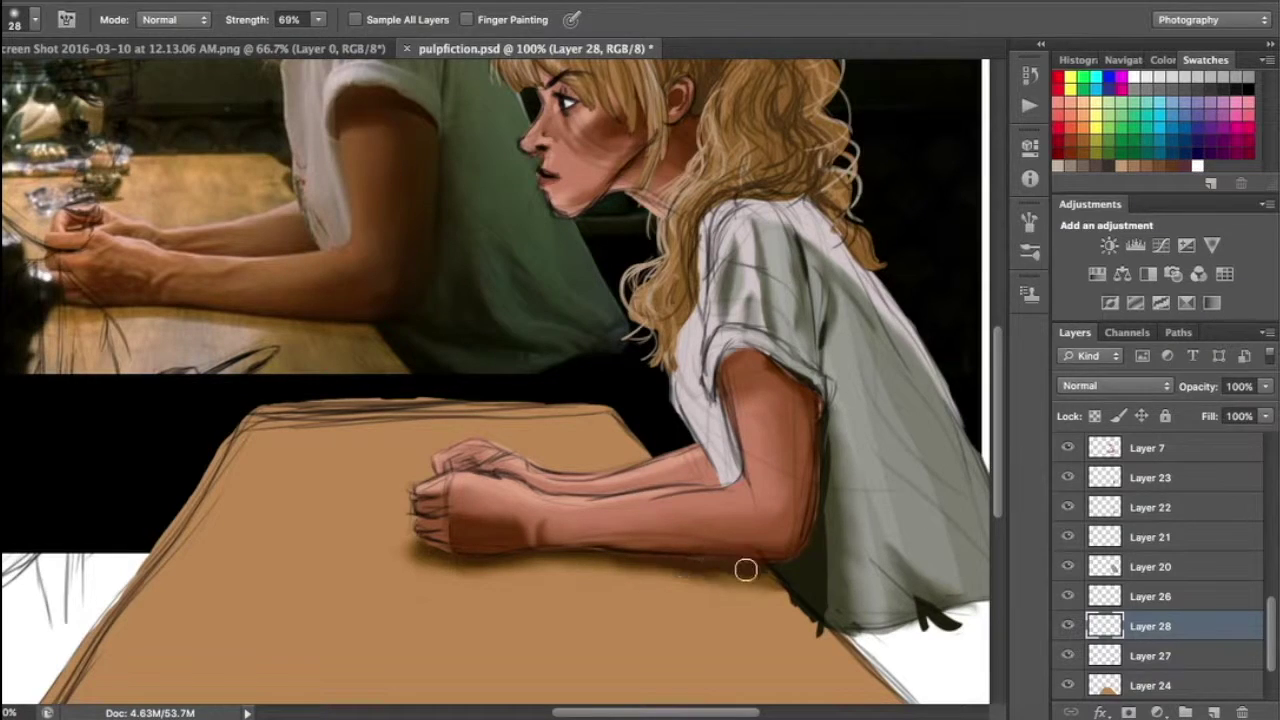
key("ctrl+minus")
key("ctrl+minus")
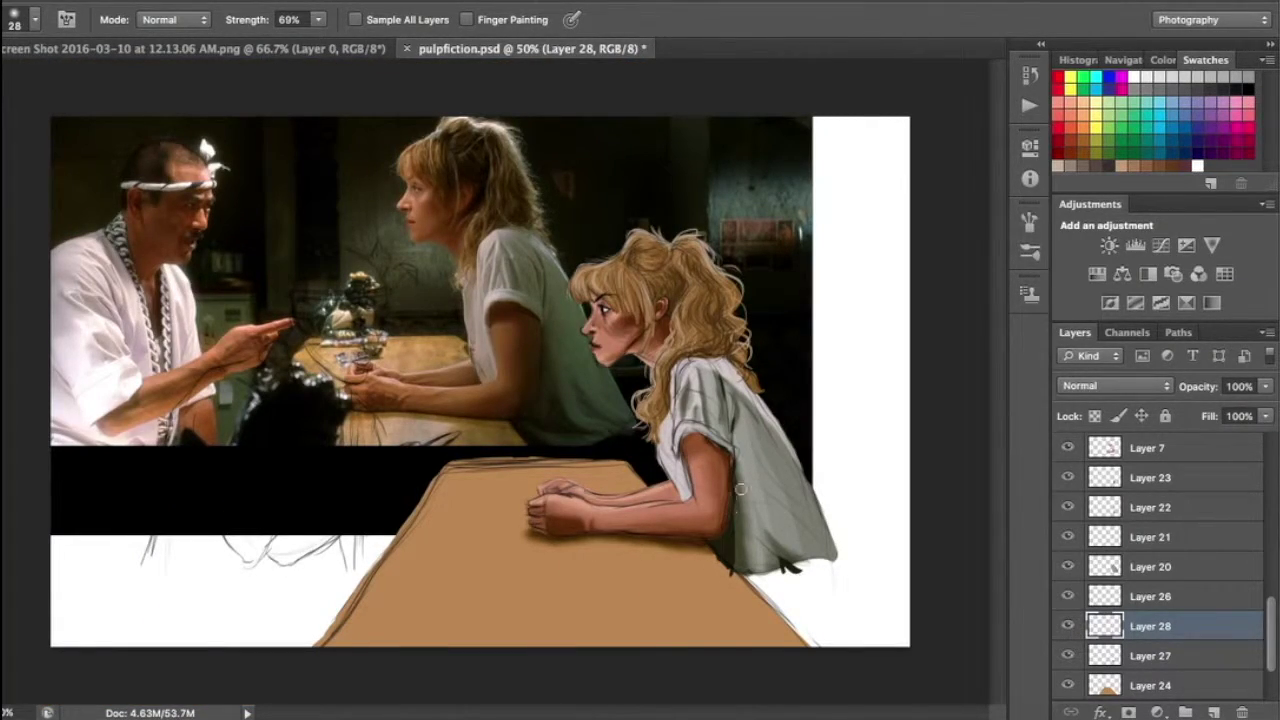
scroll(1078, 628, "down", 3)
left_click(1068, 626)
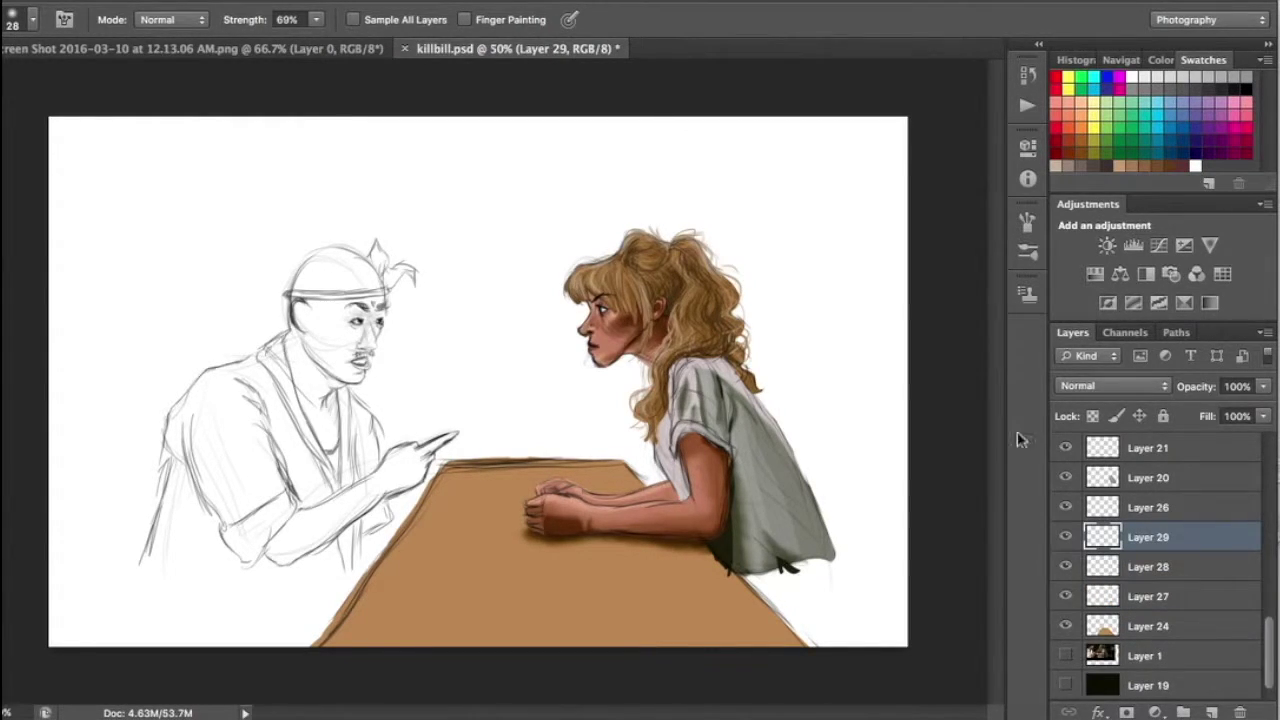
Show the film still again and paint sampled lighter brown planes on the man's head
left_click(1065, 655)
key("i")
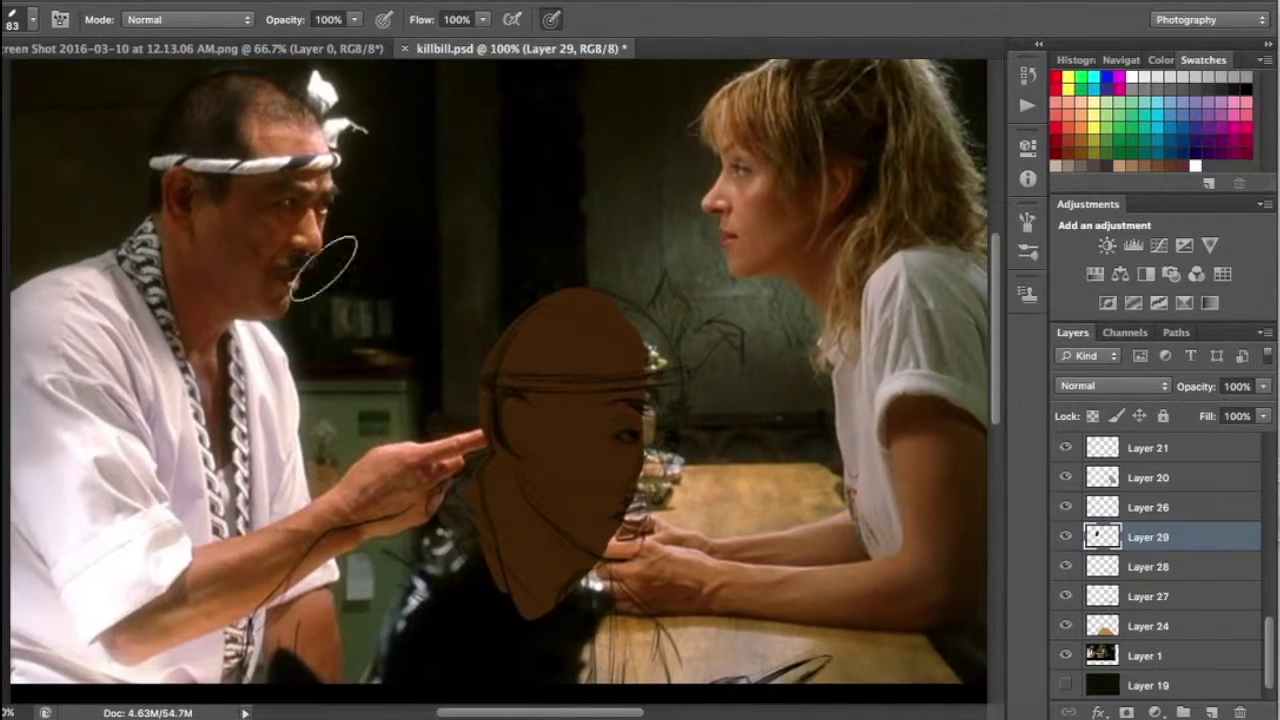
key("bracketleft")
key("bracketleft")
key("bracketleft")
mouse_move(543, 509)
left_mouse_down()
mouse_move(543, 434)
mouse_move(629, 316)
mouse_move(543, 466)
left_mouse_up()
scroll(543, 466, "down", 2)
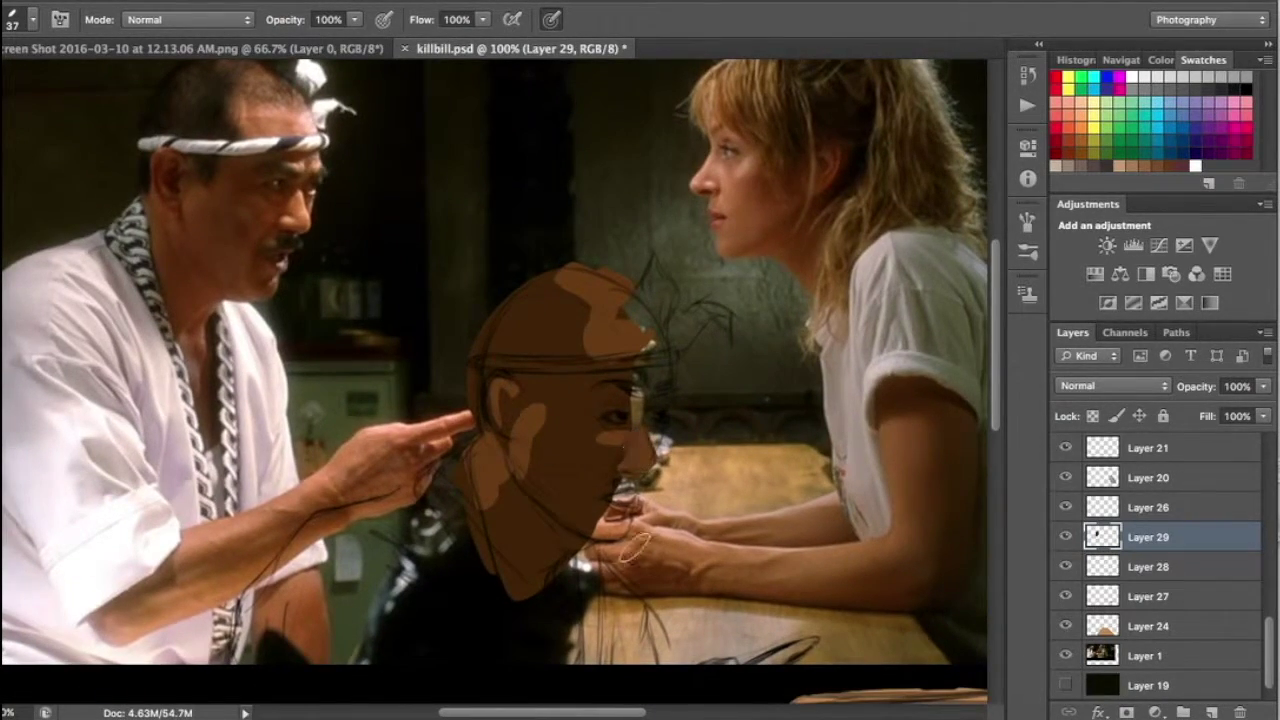
On a new layer, paint pink highlights on the lit side of the face, nose and lips
key("ctrl+shift+alt+n")
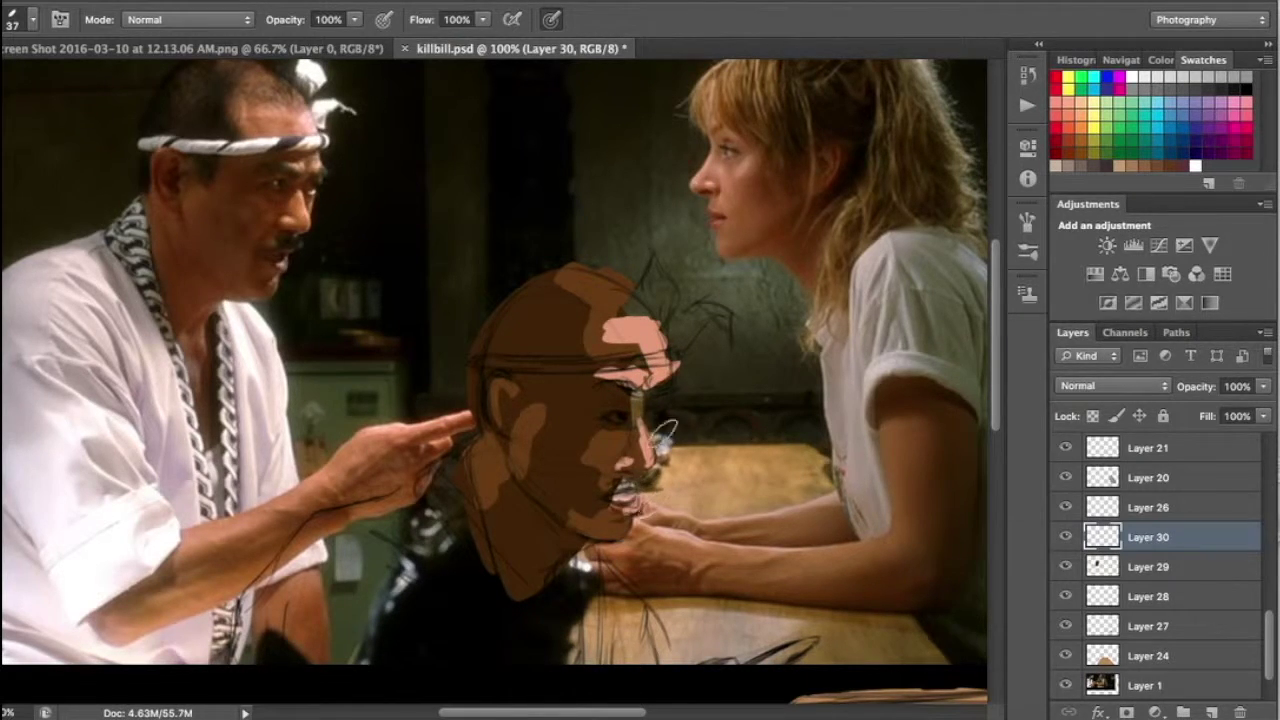
key("ctrl+plus")
left_click_drag(830, 390, 790, 460)
left_click_drag(870, 380, 780, 210)
scroll(780, 210, "down", 2)
left_click_drag(740, 530, 775, 580)
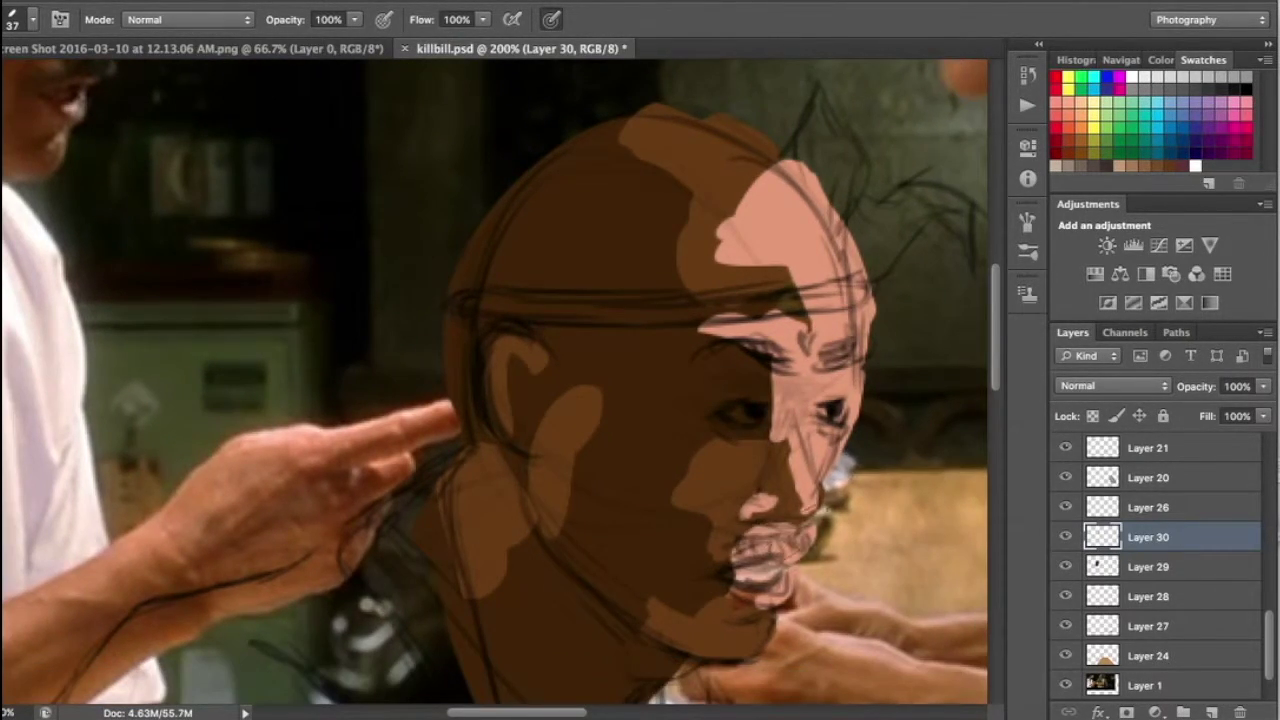
Trim and extend the pink highlight along the top of the man's head
key("ctrl+minus")
key("v")
key("alt+comma")
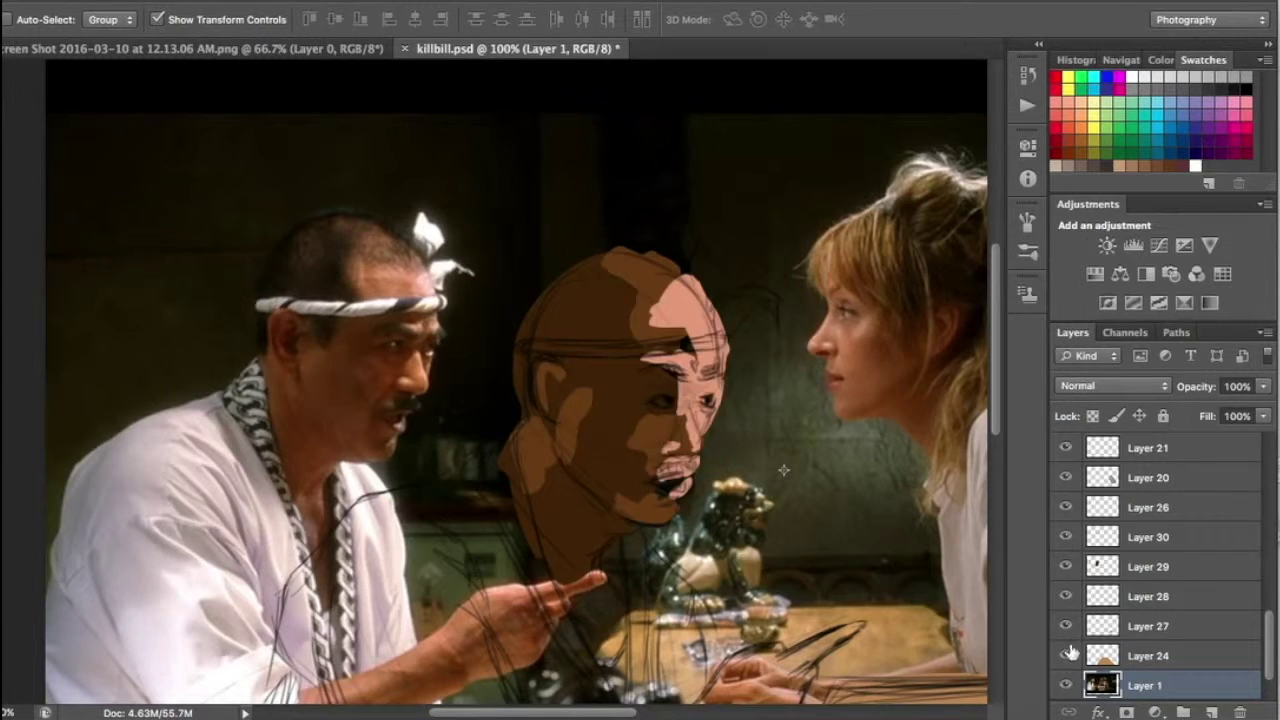
left_click(1150, 537)
key("ctrl+plus")
key("b")
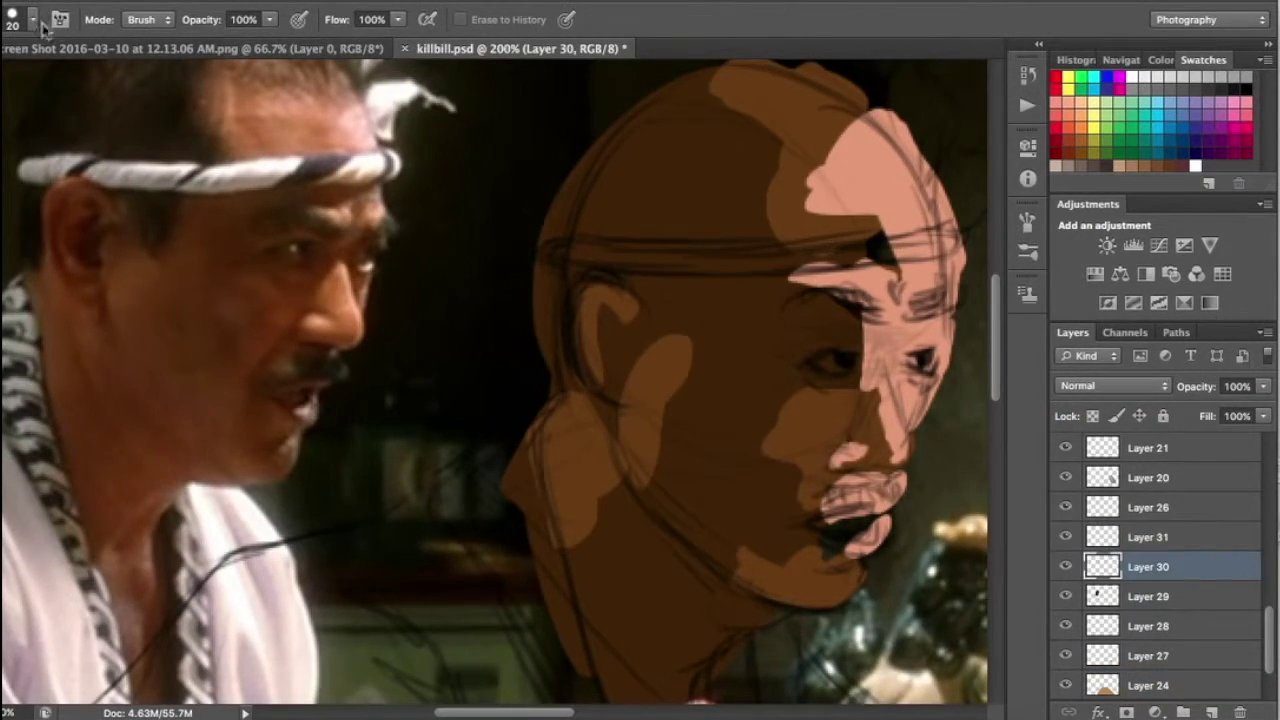
left_click_drag(842, 118, 972, 256)
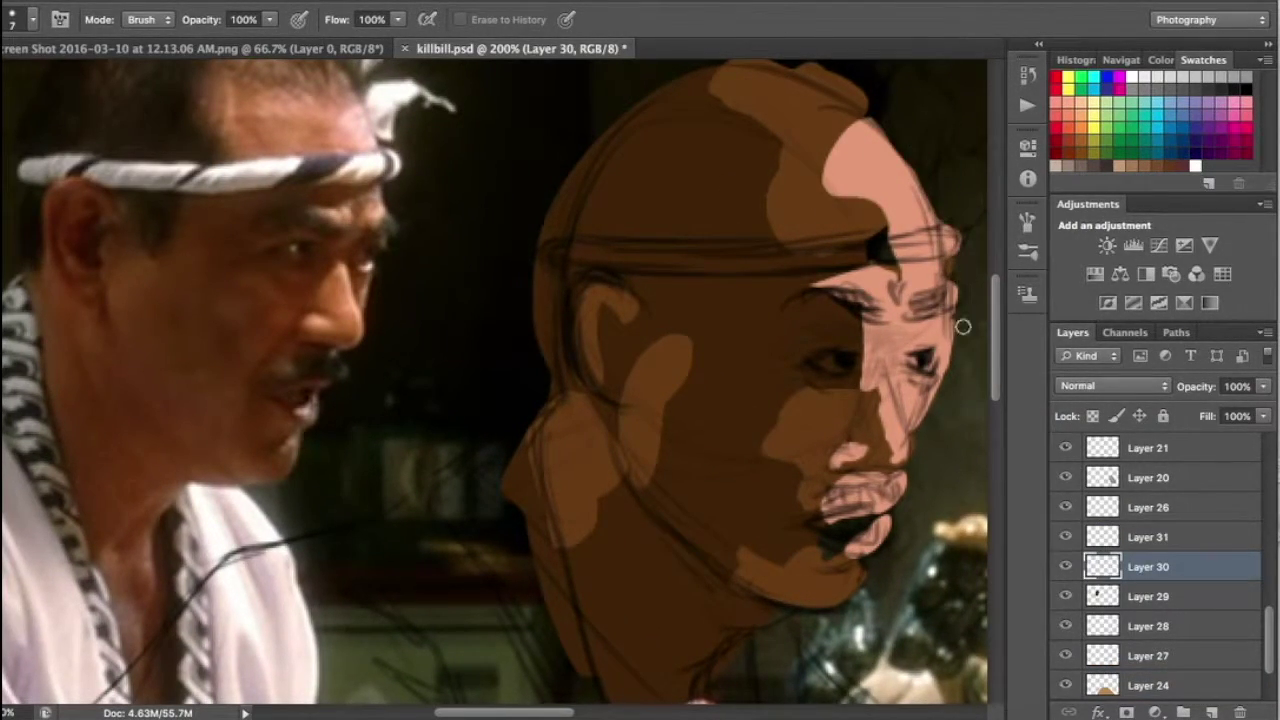
key("b")
left_click_drag(1148, 537, 1148, 578)
mouse_move(870, 98)
left_mouse_down()
mouse_move(828, 206)
mouse_move(880, 460)
mouse_move(830, 600)
left_mouse_up()
Smudge the head's base colours near the eye and cheek, then save the file
left_click(1148, 596)
key("r")
left_click_drag(760, 400, 853, 376)
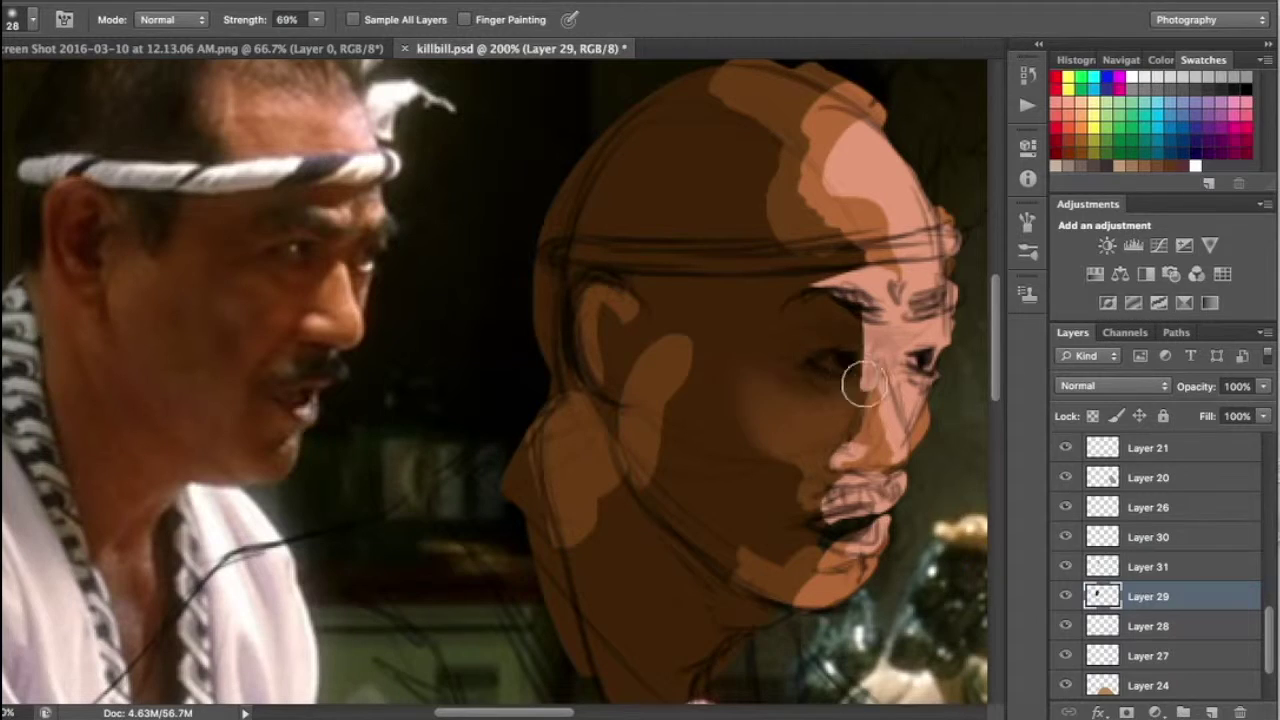
mouse_move(789, 515)
left_mouse_down()
mouse_move(774, 200)
mouse_move(717, 120)
mouse_move(683, 229)
mouse_move(680, 336)
mouse_move(634, 372)
left_mouse_up()
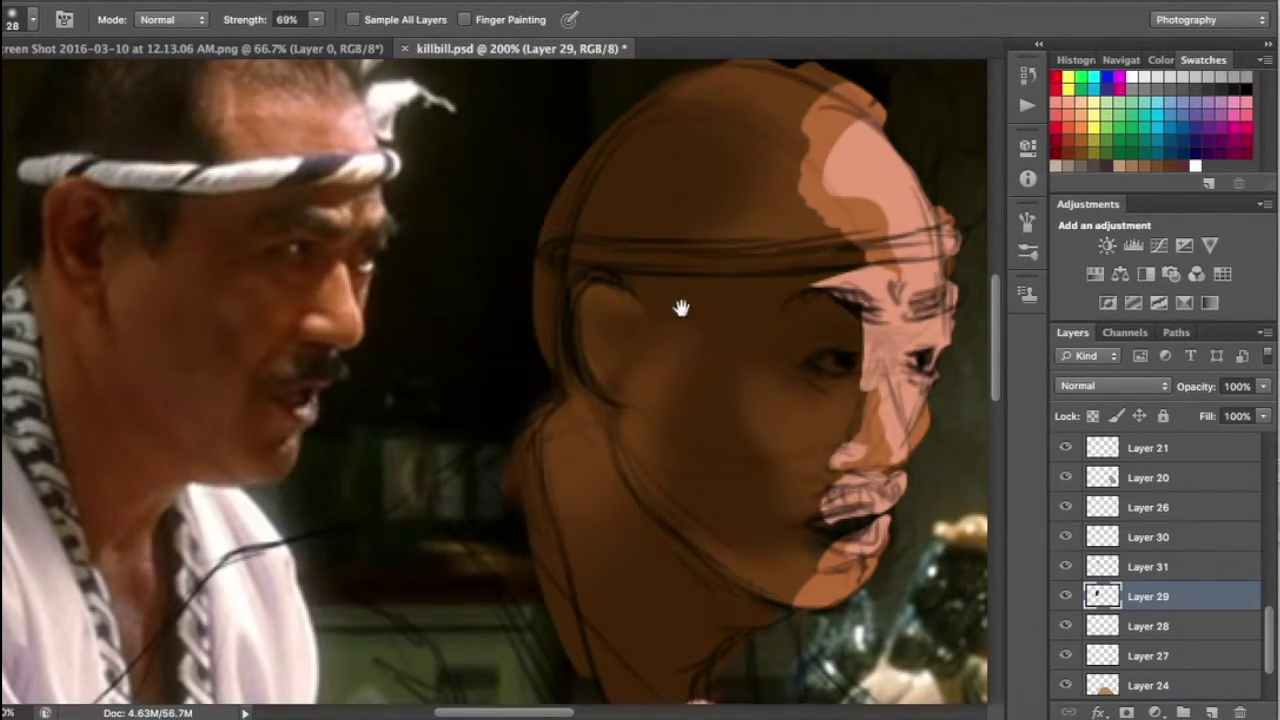
key("alt+bracketright")
key("ctrl+s")
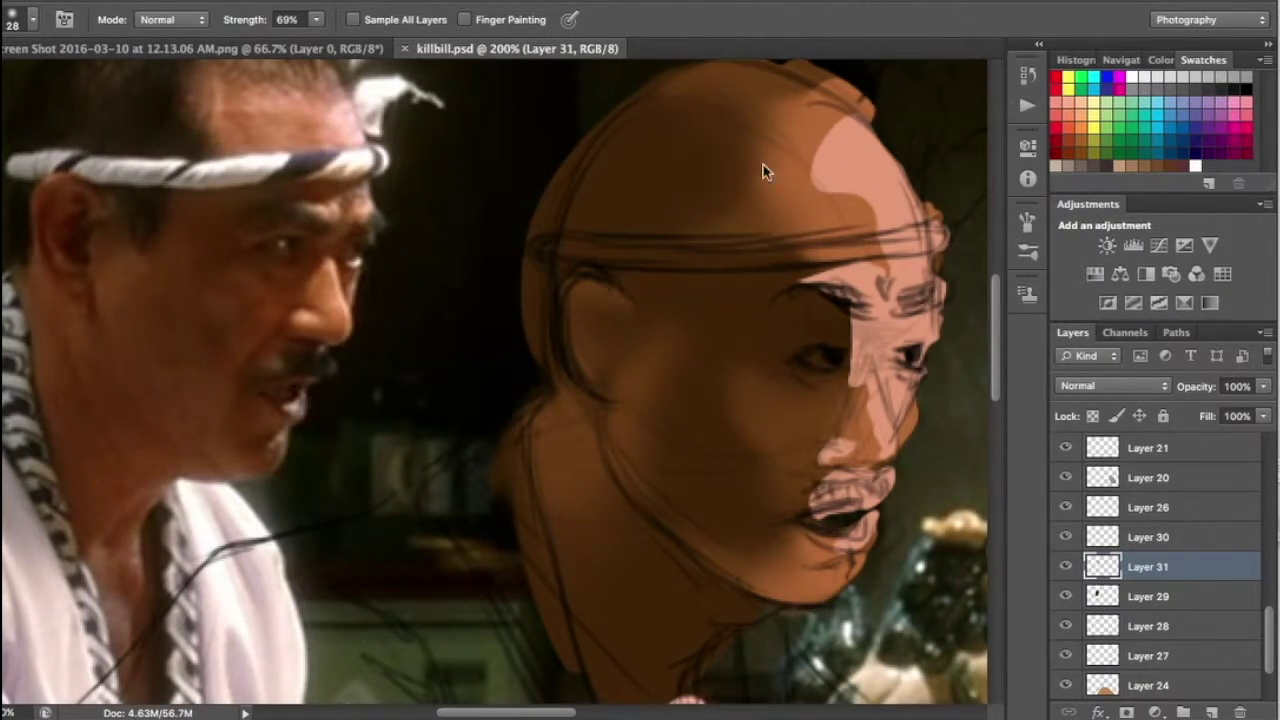
Smudge the pink highlights on forehead, nose, eye, mouth and chin into the skin
mouse_move(790, 100)
left_mouse_down()
mouse_move(814, 86)
mouse_move(846, 414)
mouse_move(791, 411)
mouse_move(797, 331)
left_mouse_up()
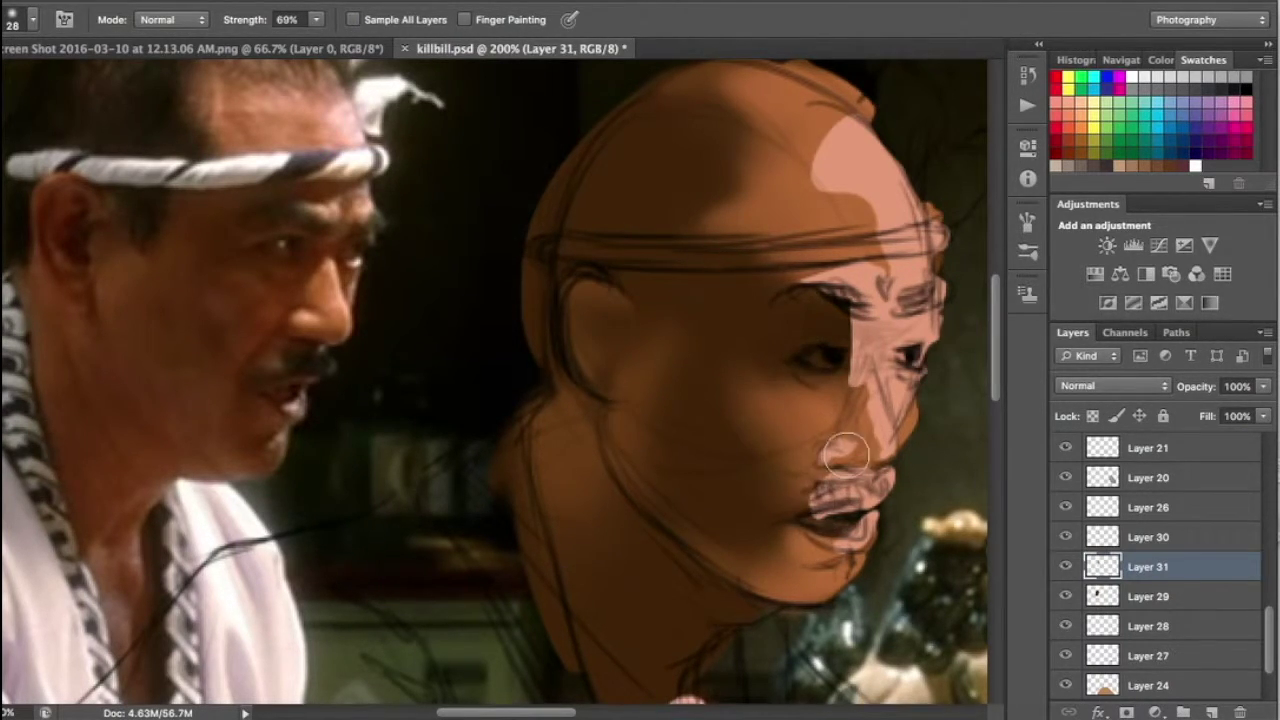
key("alt+]")
mouse_move(850, 280)
left_mouse_down()
mouse_move(828, 117)
mouse_move(880, 275)
left_mouse_up()
mouse_move(957, 309)
left_mouse_down()
mouse_move(831, 360)
mouse_move(867, 450)
left_mouse_up()
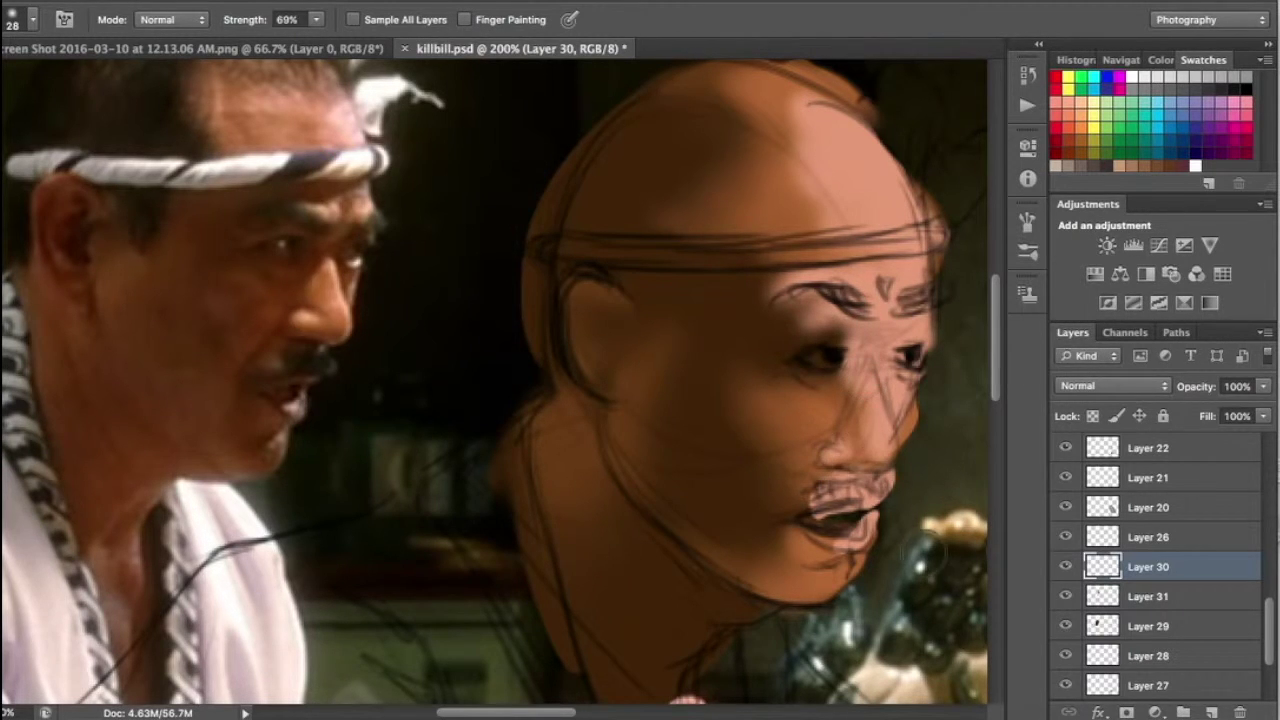
left_click_drag(848, 540, 832, 595)
left_click_drag(866, 412, 900, 416)
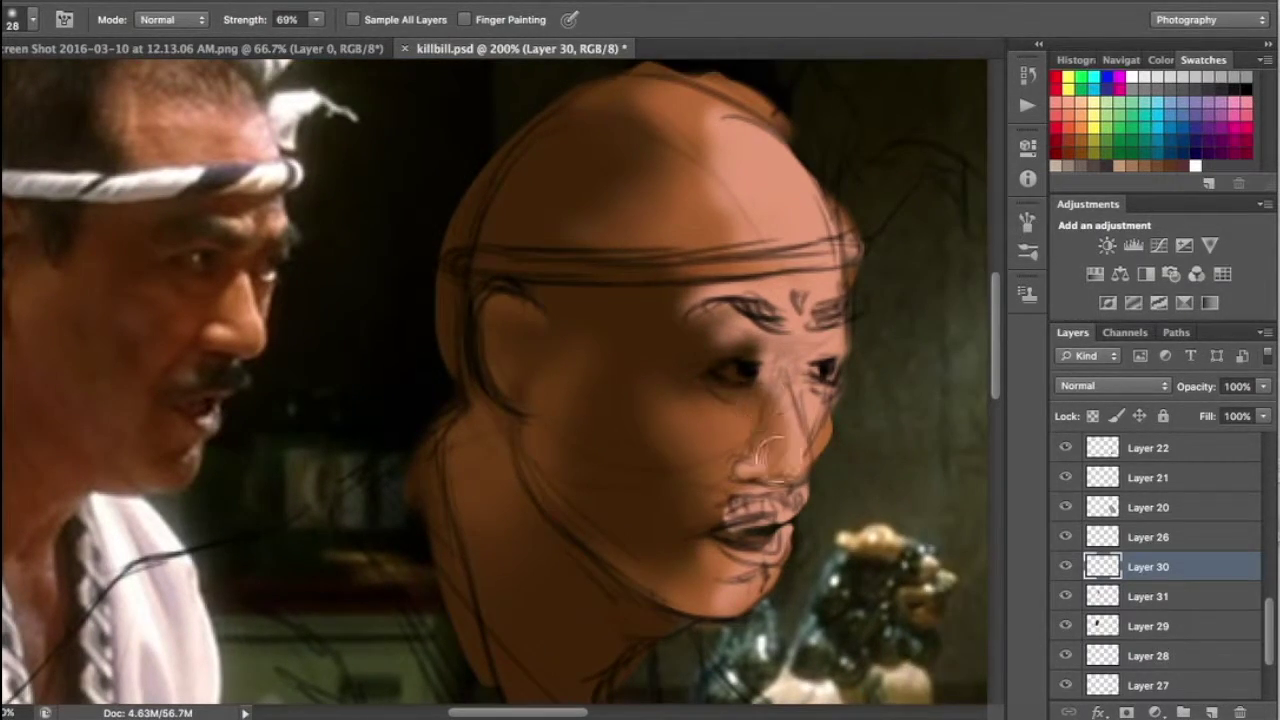
mouse_move(877, 363)
left_mouse_down()
mouse_move(400, 370)
mouse_move(806, 407)
mouse_move(776, 462)
left_mouse_up()
On new Layer 32, paint dark hair over the man's crown and temple
key("b")
left_click(140, 160, "alt")
key("ctrl+shift+alt+n")
mouse_move(590, 372)
left_mouse_down()
mouse_move(675, 397)
mouse_move(843, 234)
mouse_move(663, 271)
left_mouse_up()
left_click(180, 214, "alt")
mouse_move(650, 387)
left_mouse_down()
mouse_move(674, 266)
mouse_move(643, 171)
mouse_move(547, 280)
left_mouse_up()
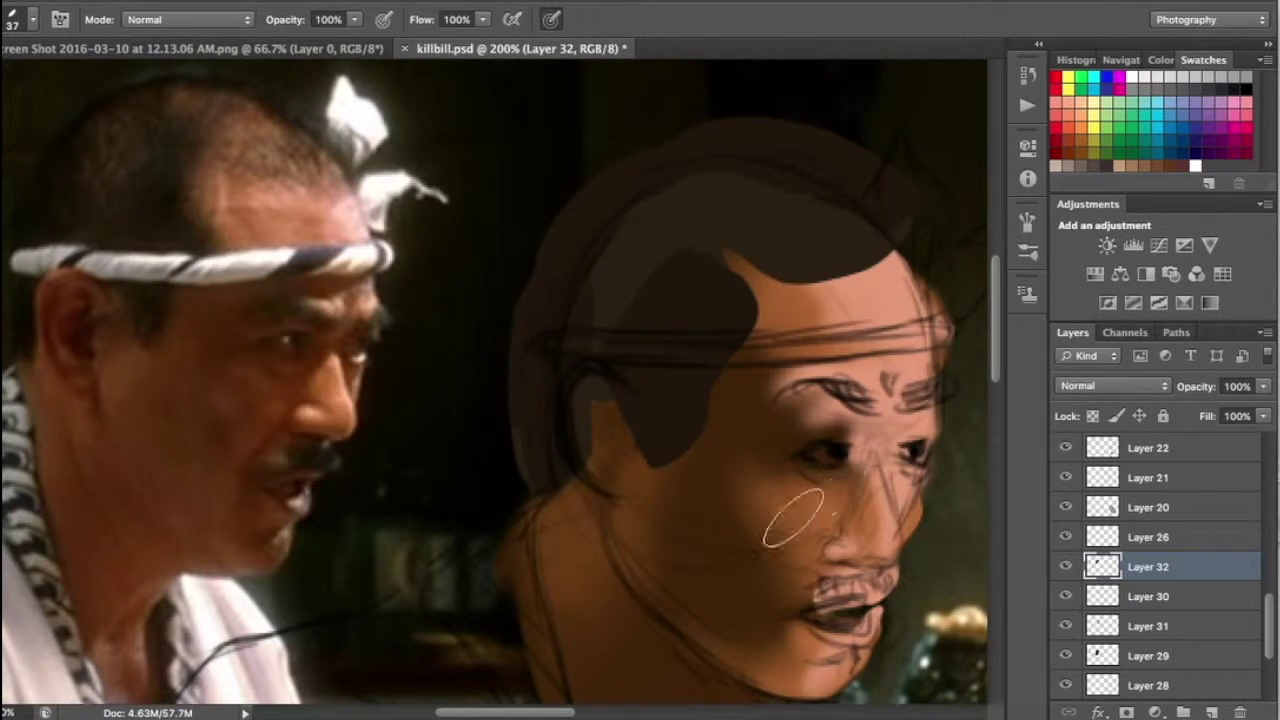
Erase hair shading near the ear and trim the hair outline along the top of the head
key("e")
left_click_drag(586, 443, 654, 459)
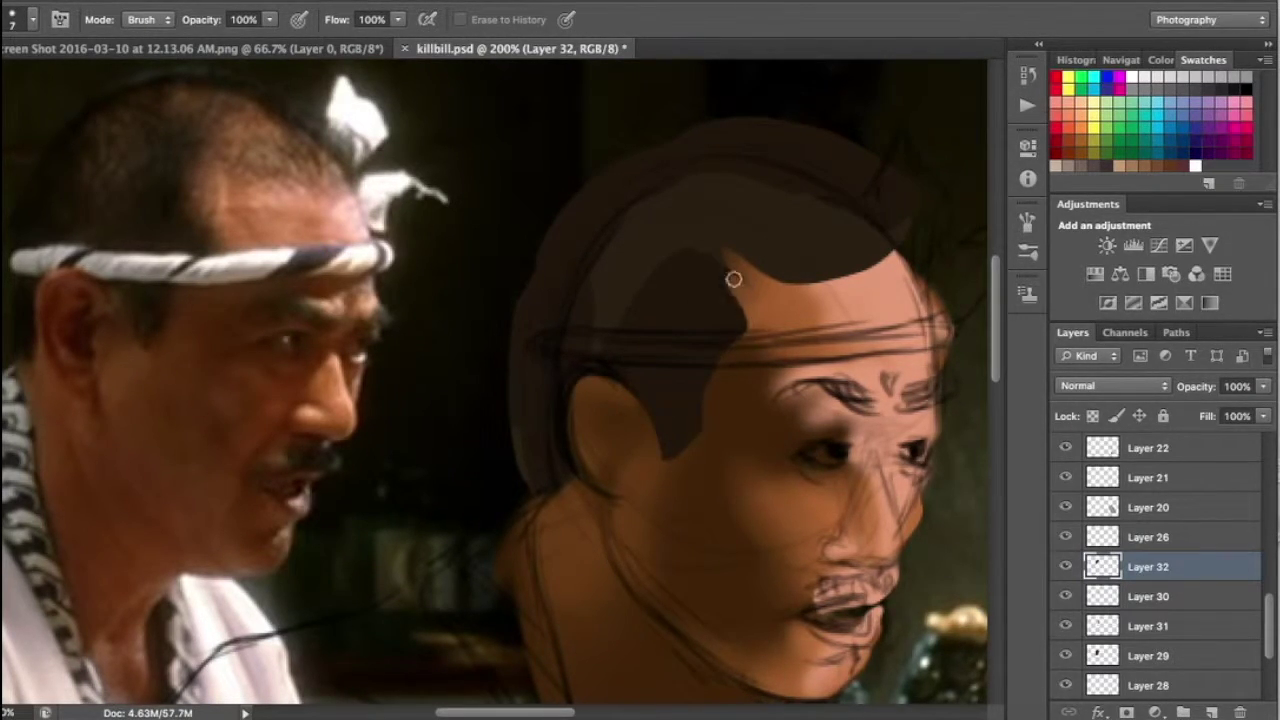
mouse_move(513, 340)
left_mouse_down()
mouse_move(626, 166)
mouse_move(903, 183)
left_mouse_up()
left_click(648, 551, "ctrl")
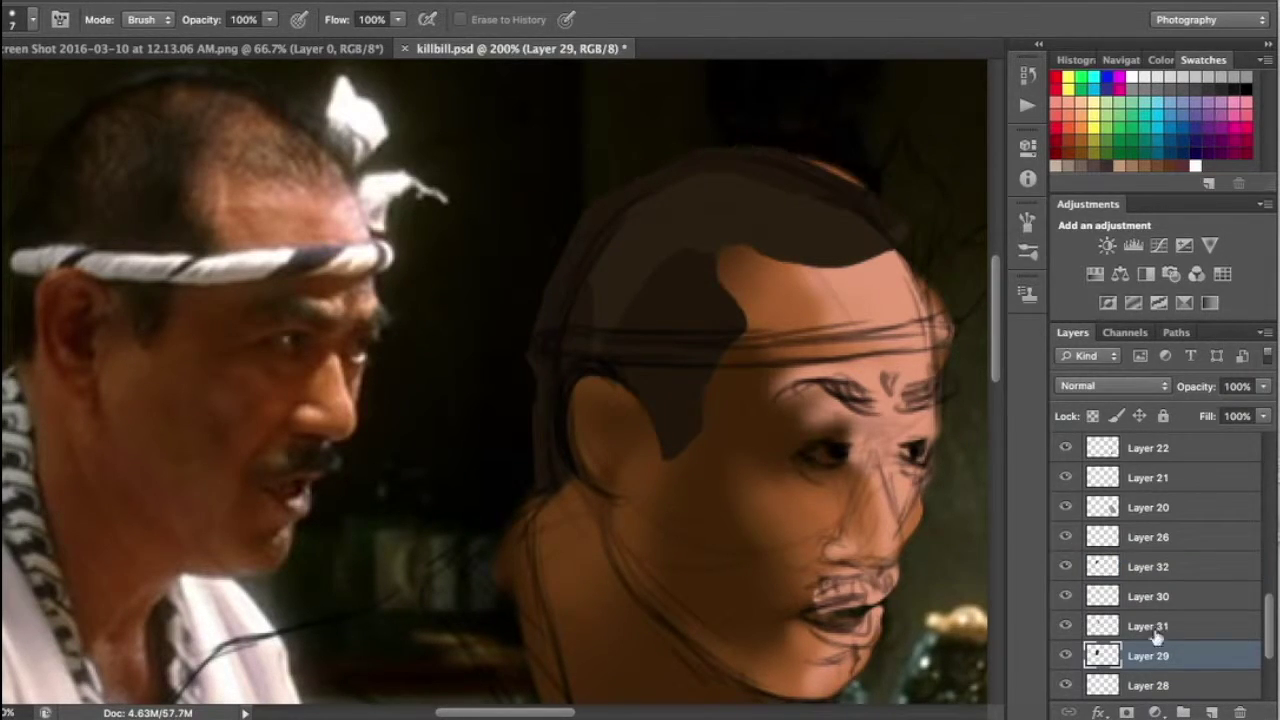
left_click(1148, 566)
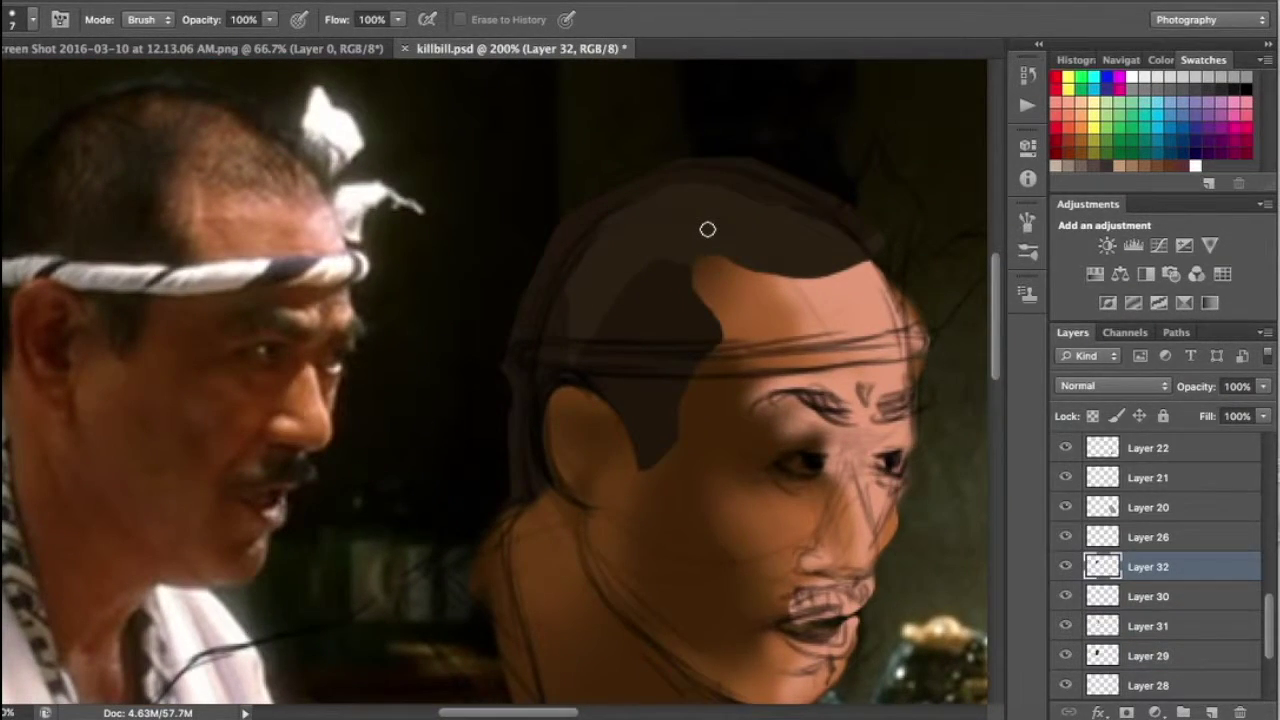
key("b")
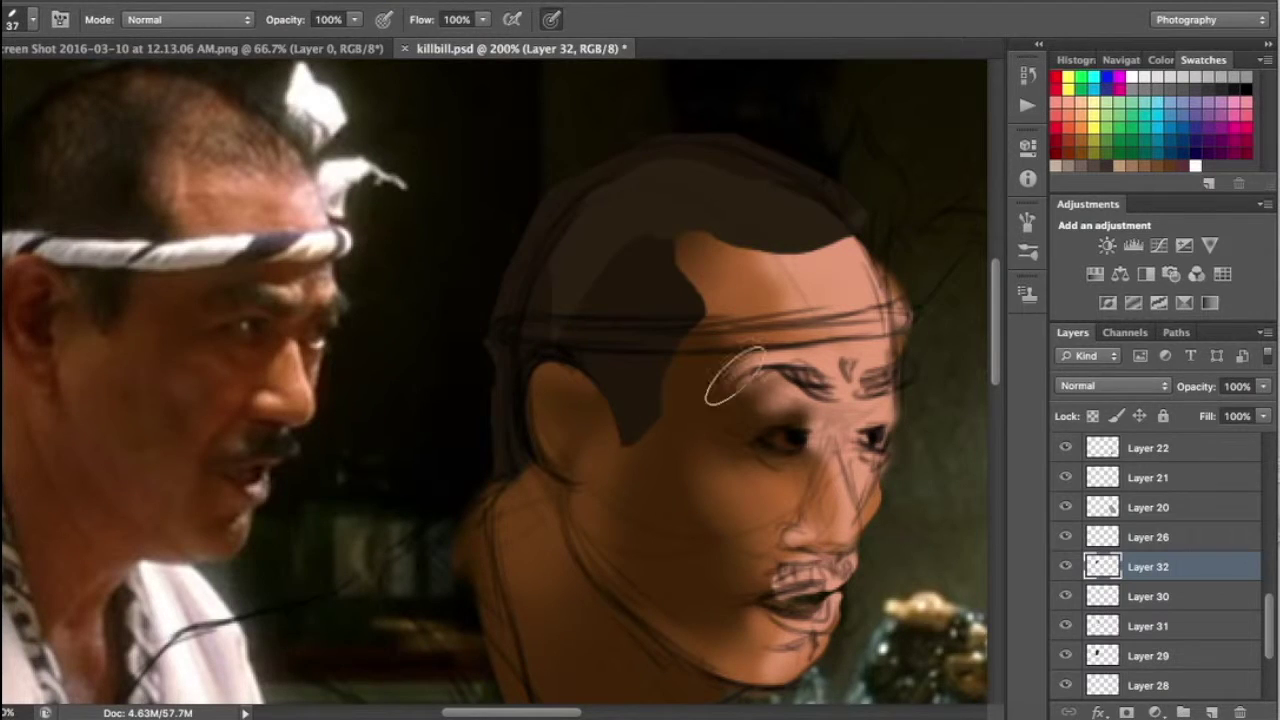
Paint two dark brown eyebrows over the sketch
left_click_drag(735, 378, 845, 388)
left_click_drag(860, 385, 905, 398)
key("e")
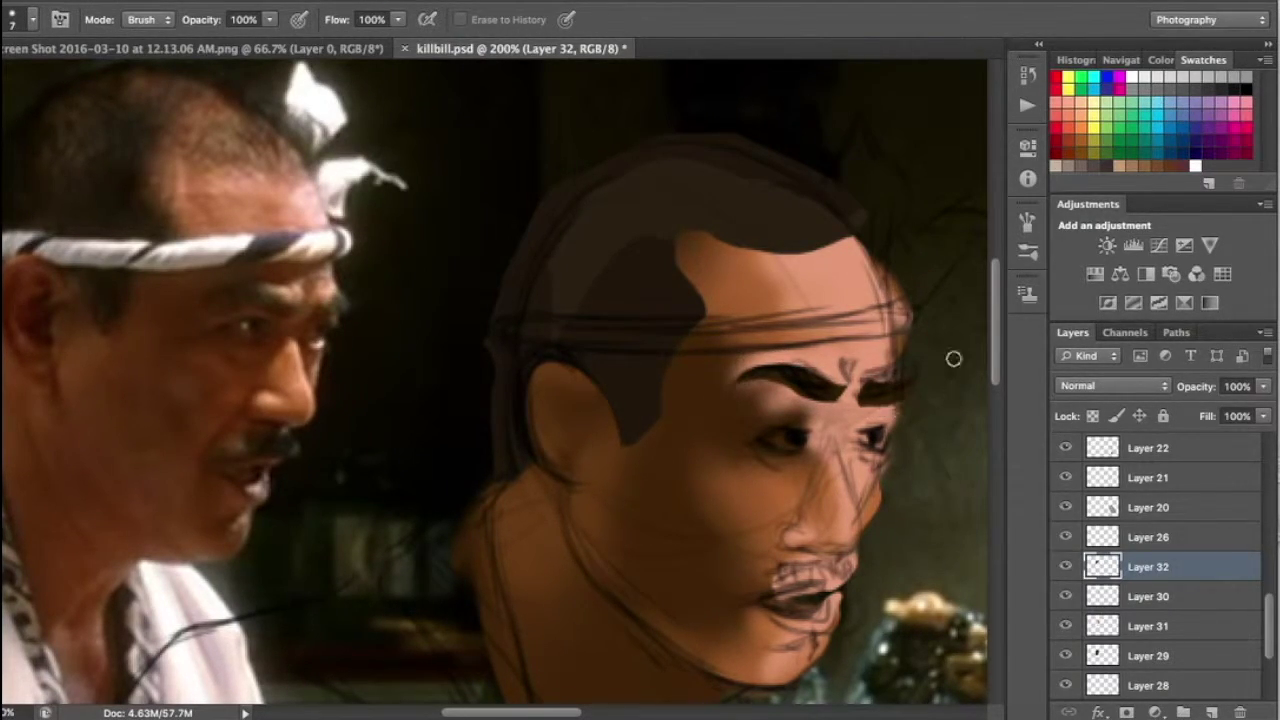
scroll(953, 358, "right", 2)
key("b")
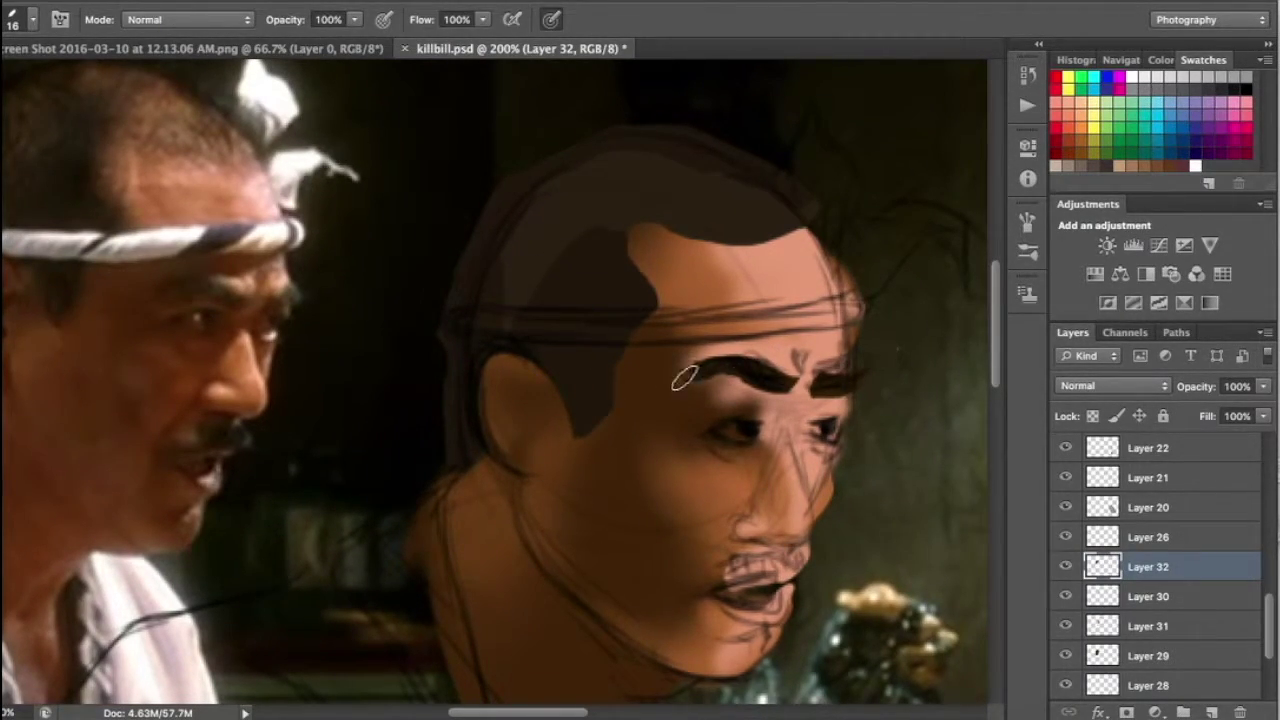
scroll(683, 378, "left", 3)
Set the eraser to size 35, hide the original hair layer, and duplicate it
key("e")
left_click(32, 19)
left_click(107, 172)
key("Return")
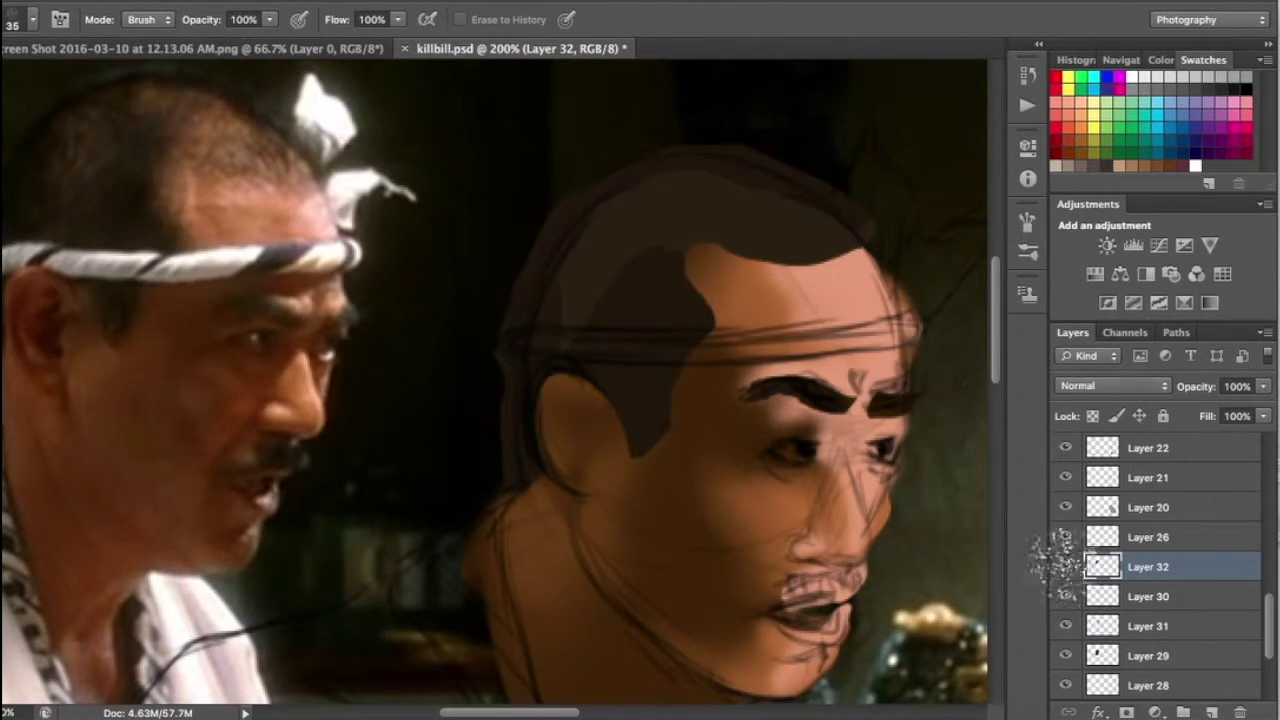
left_click(1065, 566)
key("ctrl+j")
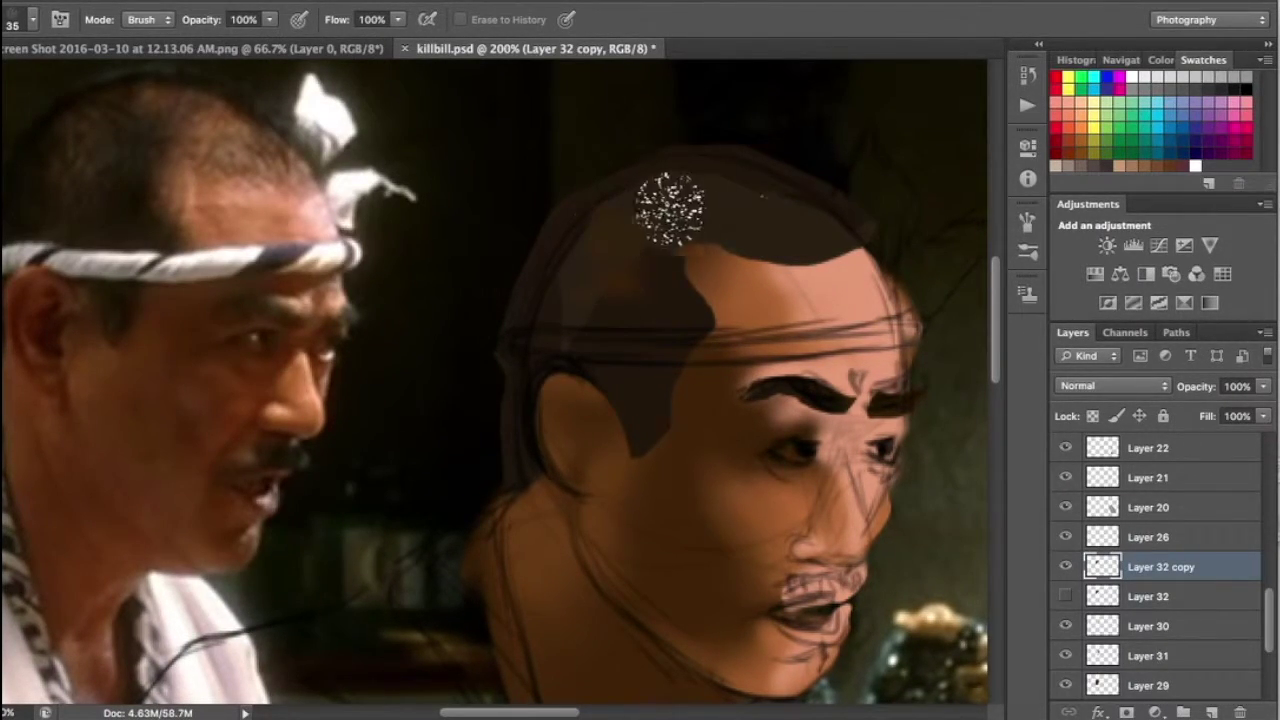
Choose a spatter brush tip for roughening the hairline and return to Layer 32
left_click(32, 19)
scroll(170, 270, "down", 2)
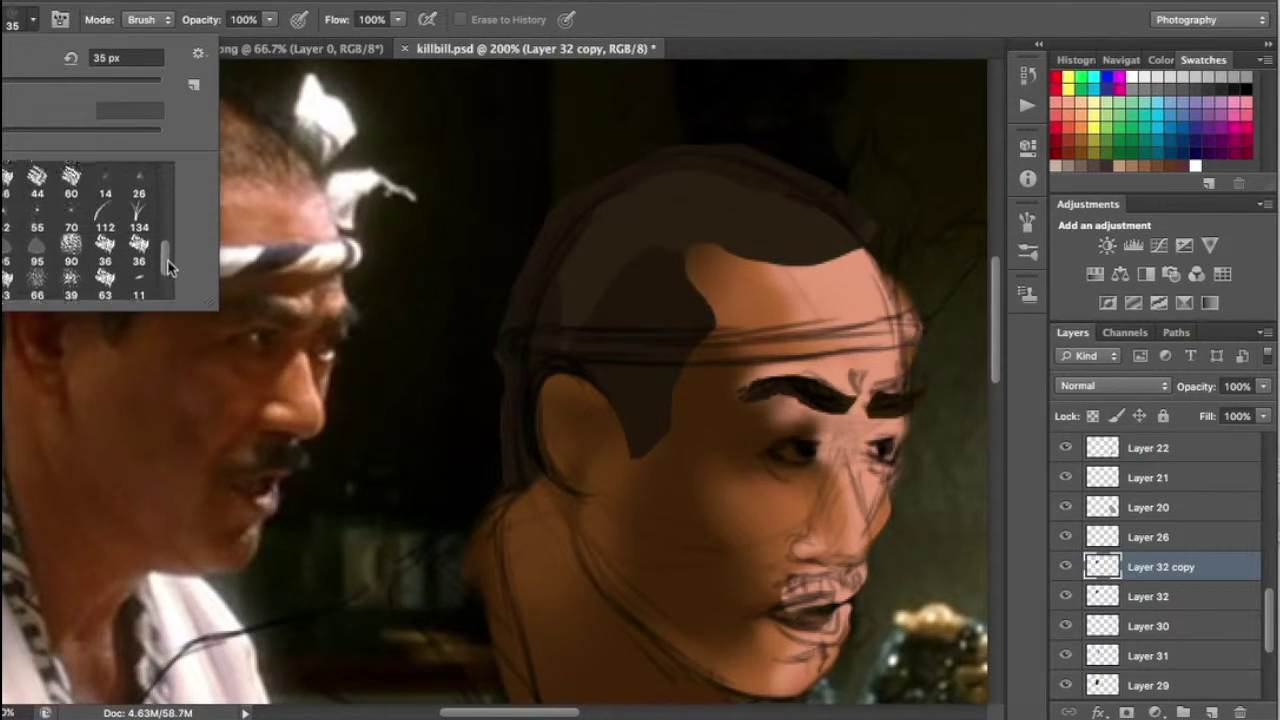
double_click(88, 195)
left_click(1065, 596)
left_click(160, 2)
left_click(160, 30)
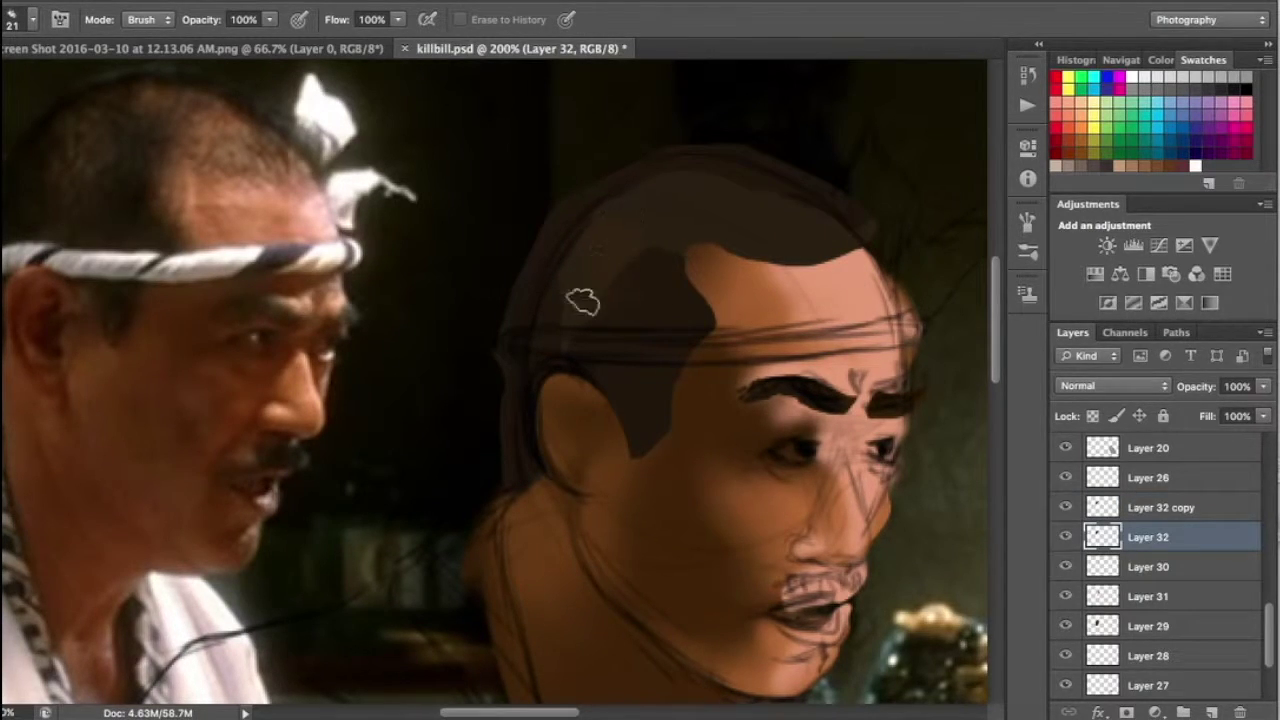
Duplicate Layer 32 again, hide the original, and add Layer 33 with a size-14 brush
key("ctrl+j")
left_click(1066, 537)
left_click(1066, 507)
left_click(1066, 507)
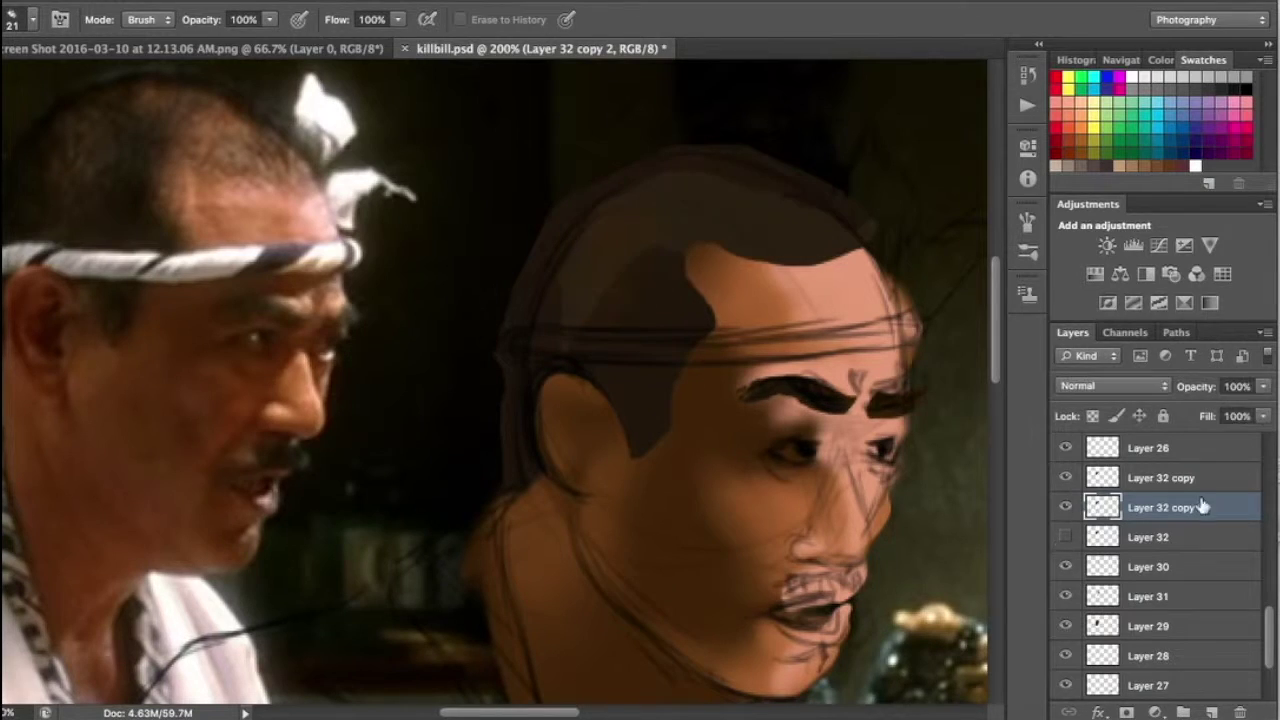
key("ctrl+shift+alt+n")
key("b")
left_click(36, 20)
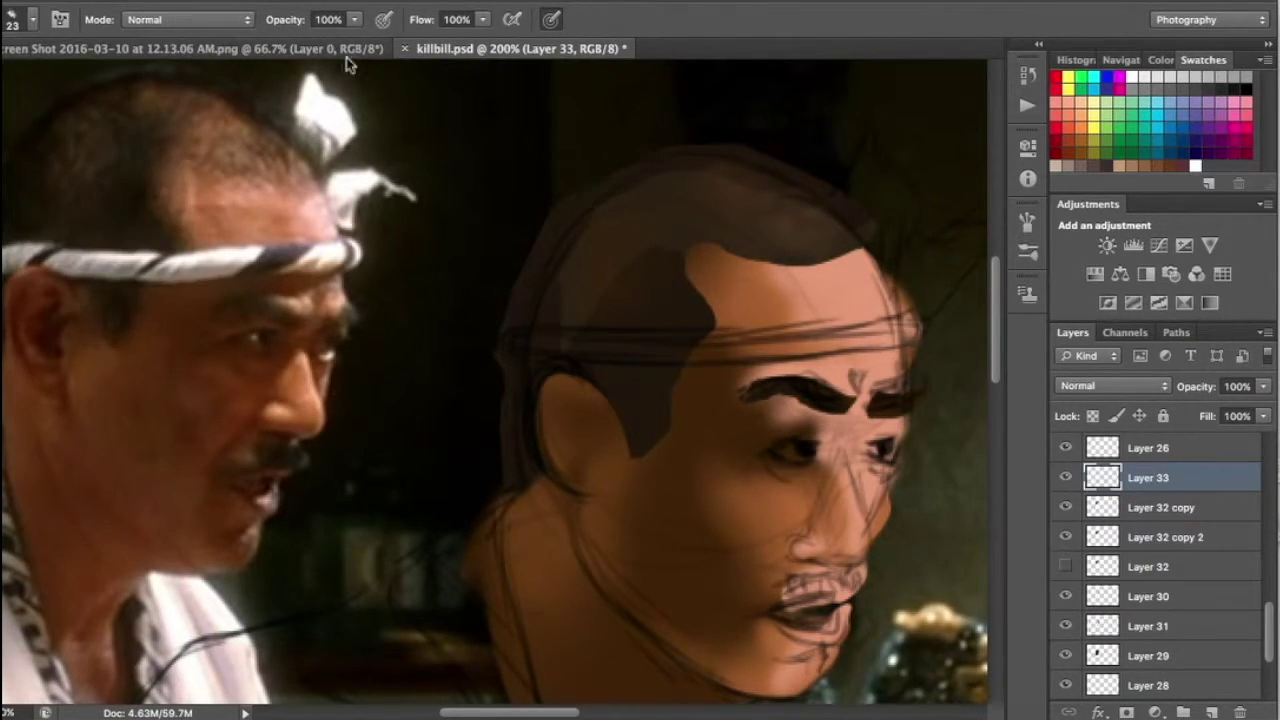
left_click(36, 20)
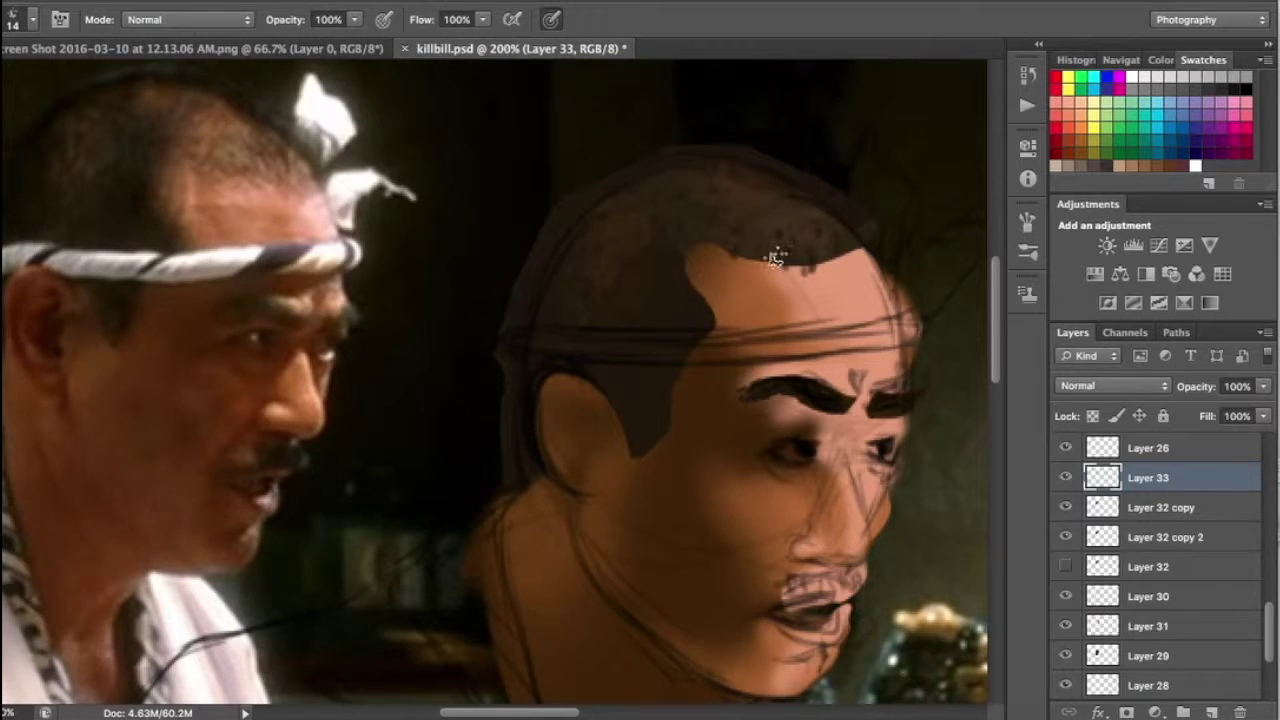
Zoom to 400% and pan around the man's hairline, then return to the full scene
key("ctrl+plus")
scroll(728, 243, "down", 2)
scroll(343, 363, "down", 5)
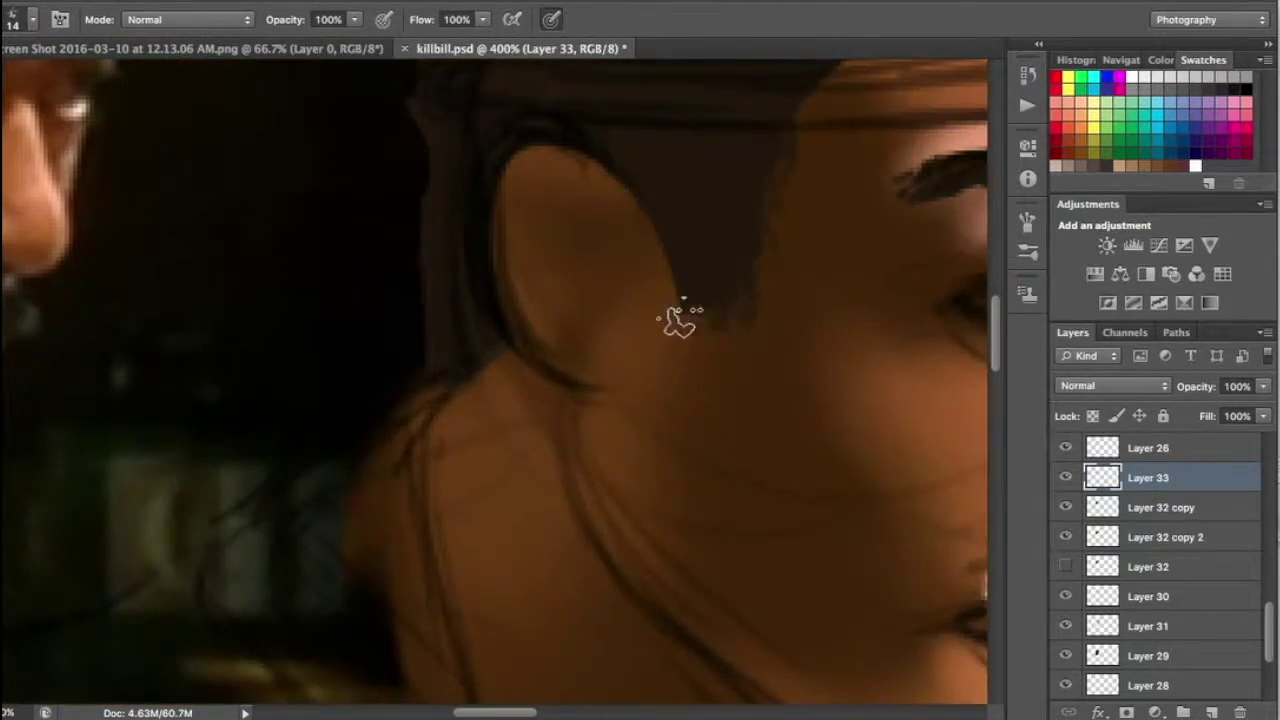
scroll(673, 275, "up", 5)
scroll(673, 275, "right", 5)
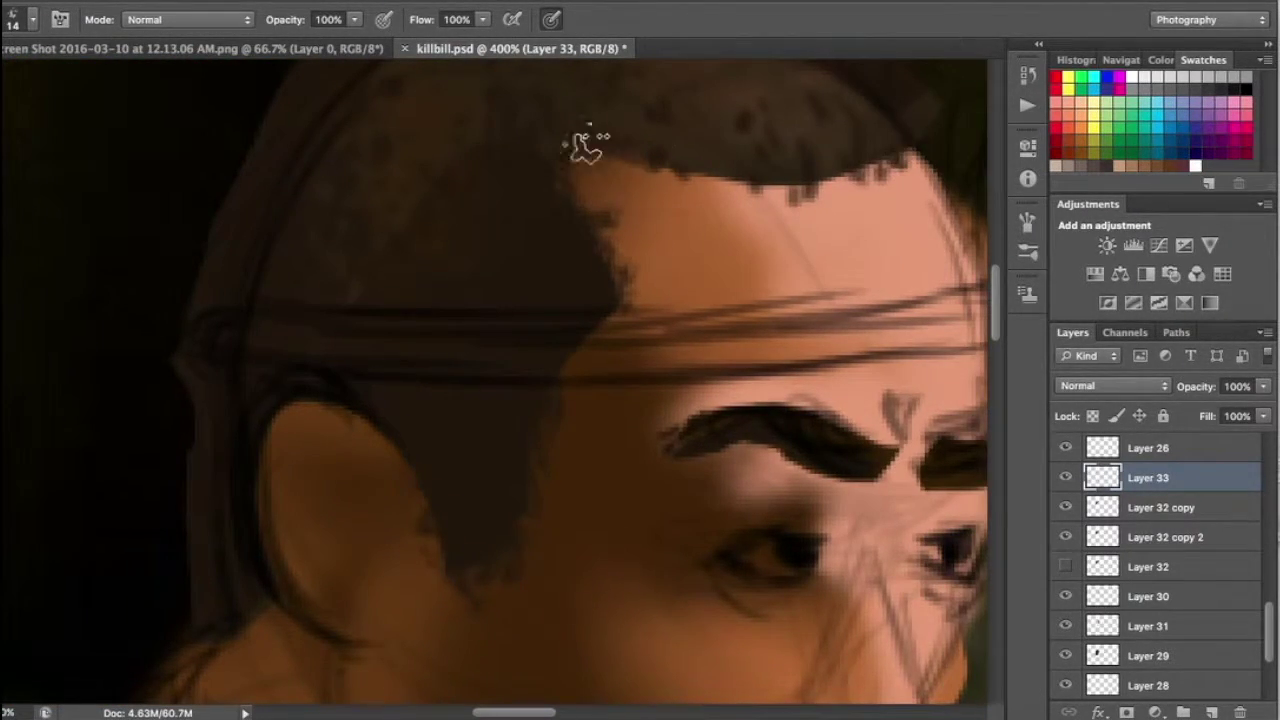
scroll(586, 137, "down", 1)
scroll(388, 465, "up", 2)
scroll(388, 470, "left", 1)
scroll(752, 258, "up", 10)
scroll(752, 258, "left", 4)
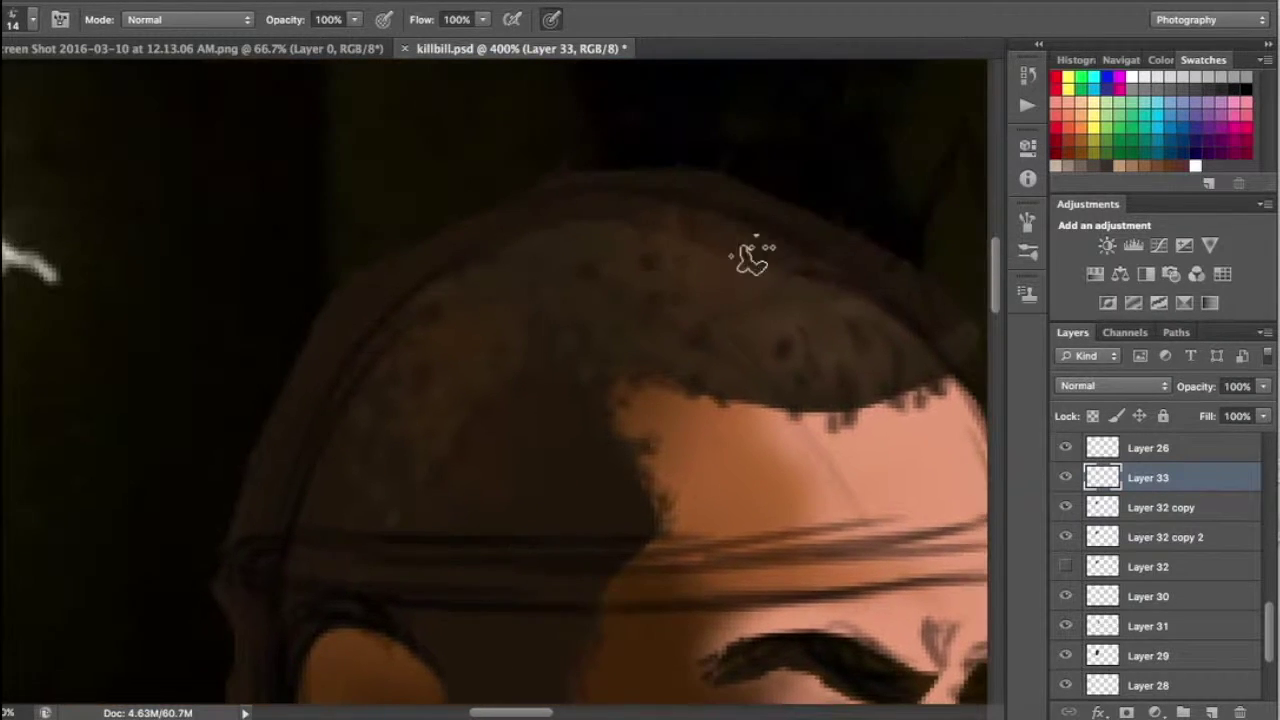
key("ctrl+1")
Duplicate the Layer 33 hair texture twice
key("ctrl+j")
key("e")
key("r")
key("ctrl+j")
key("v")
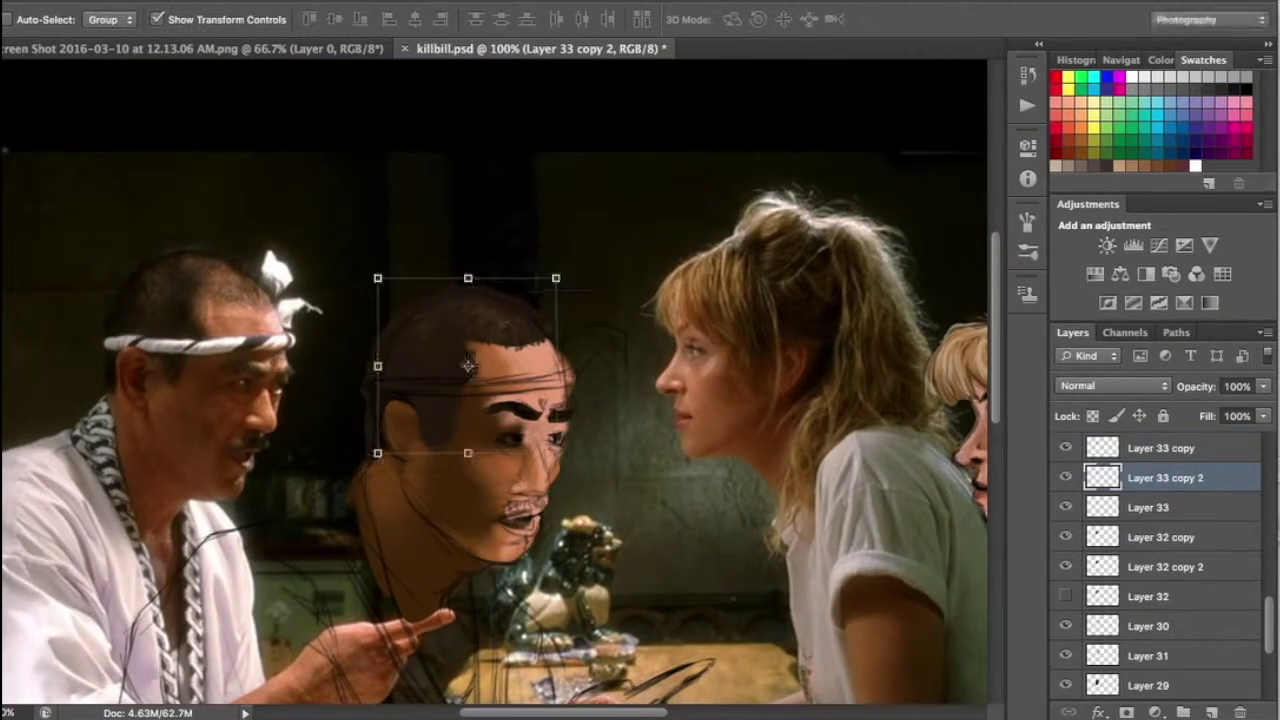
key("l")
Toggle Layer 32 copy's visibility to compare the hair, then reselect Layer 32 copy
left_click(1065, 537)
left_click(1160, 566)
key("e")
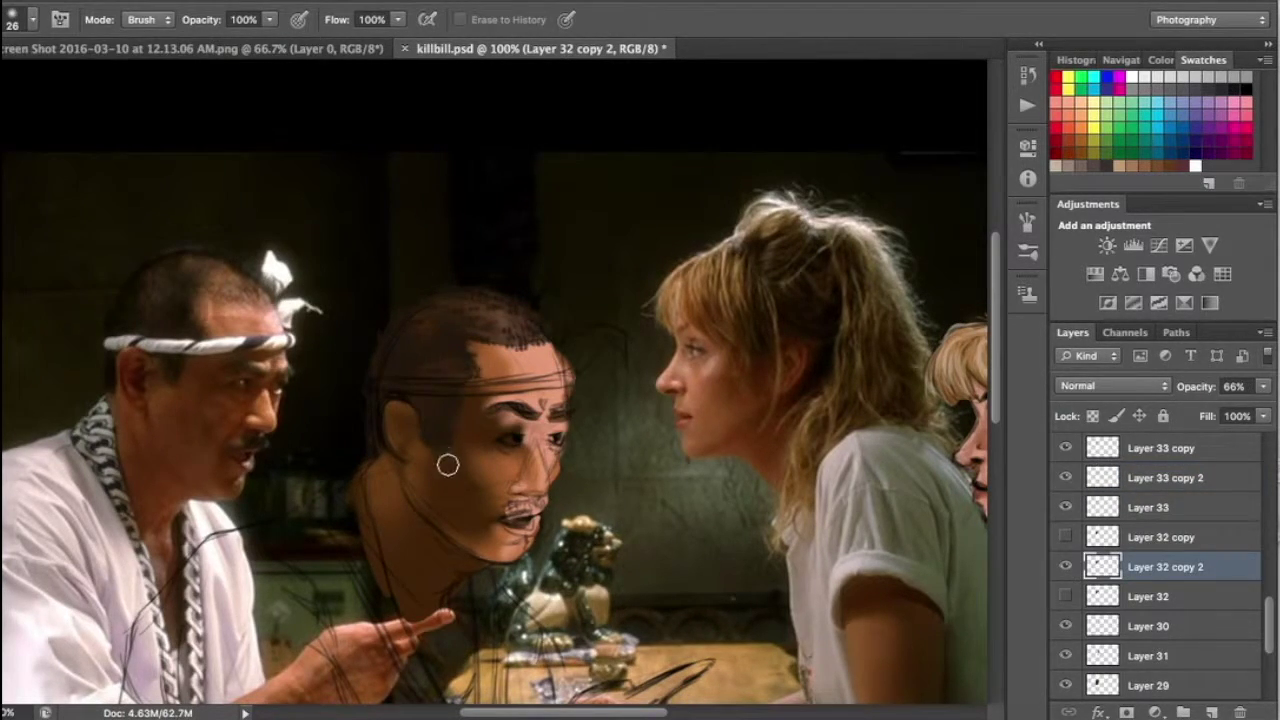
left_click(1065, 537)
left_click(1160, 537)
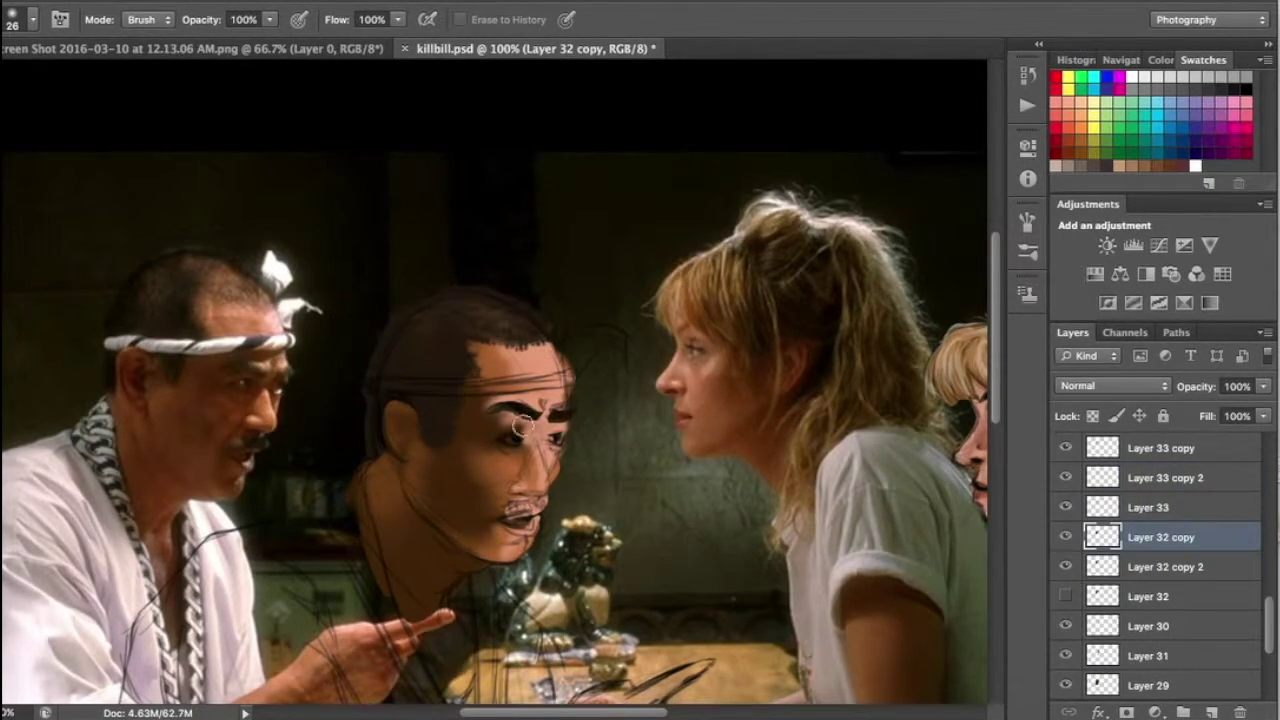
Hide the film-still reference, compare Layer 29, and select Layer 31 at 200% zoom
left_click(1065, 632)
key("ctrl+minus")
left_click(1065, 632)
left_click(1065, 632)
left_click(1065, 566)
left_click(1065, 566)
left_click(1160, 537)
key("ctrl+plus")
key("ctrl+plus")
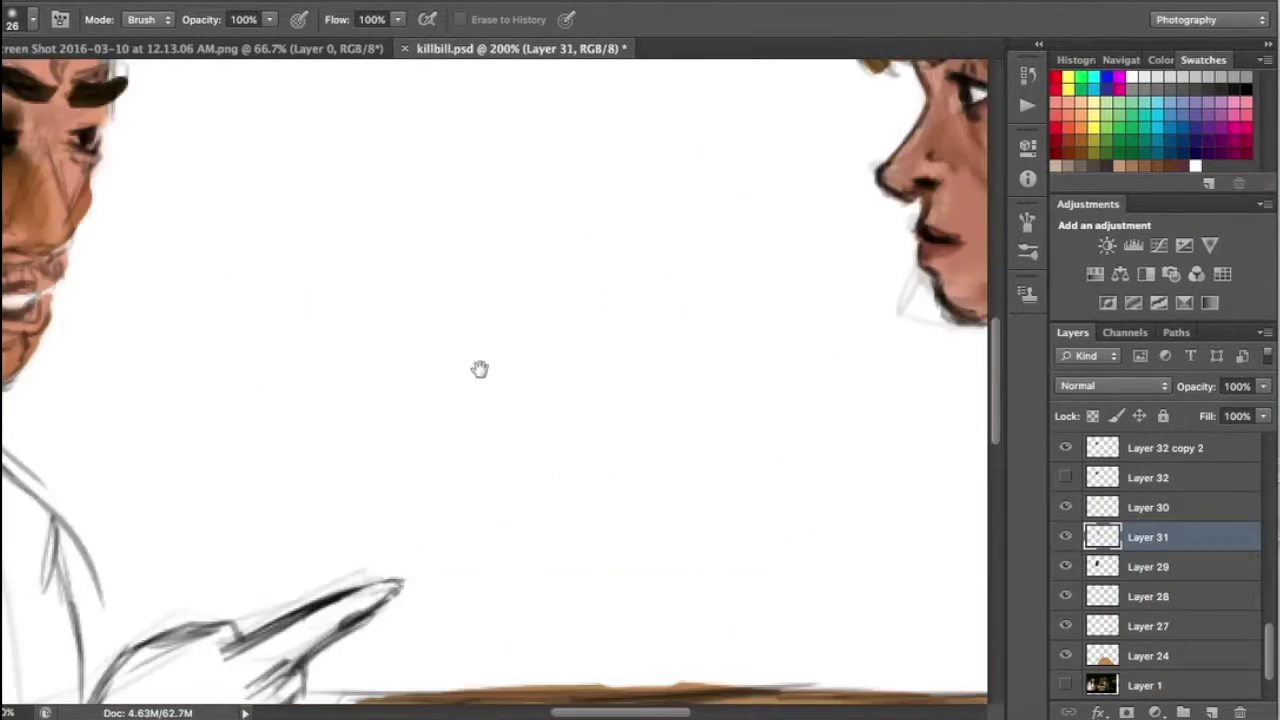
Hide Layer 32 copy 2 and set Layer 33 to 100% opacity
scroll(420, 429, "left", 5)
scroll(490, 190, "up", 2)
key("alt+bracketright")
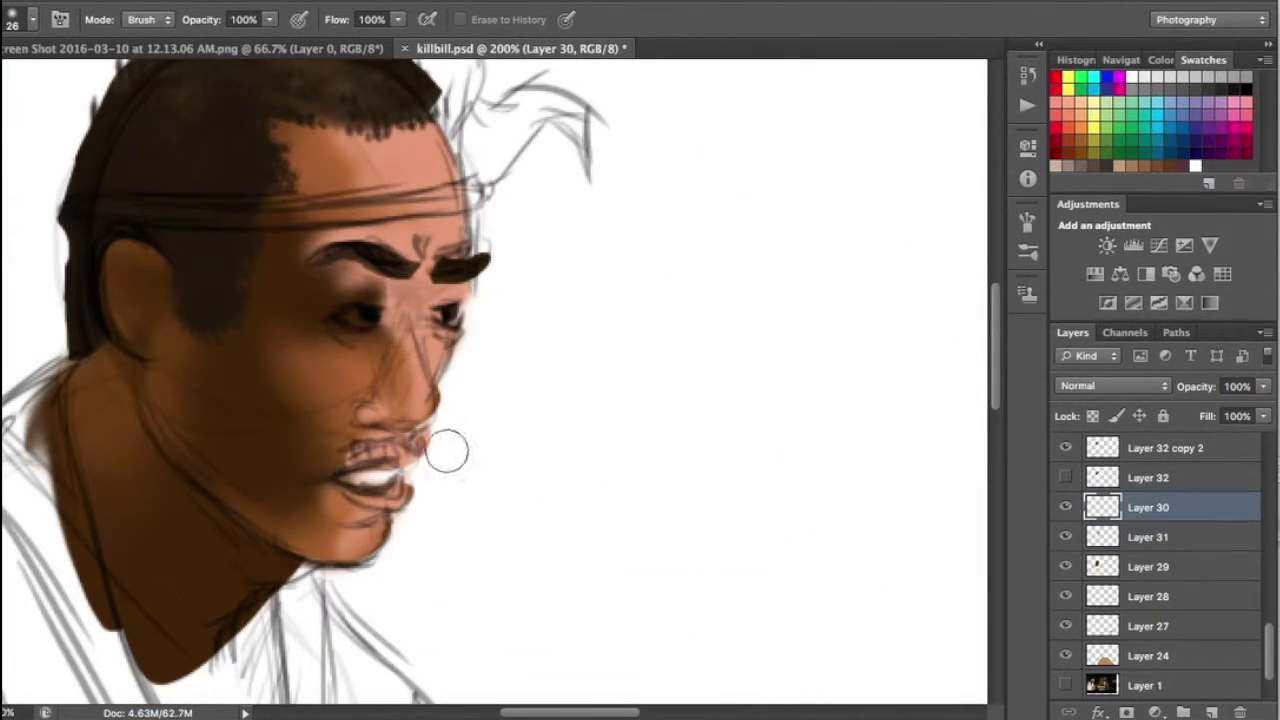
scroll(443, 440, "up", 3)
scroll(443, 440, "left", 2)
left_click(1065, 448)
scroll(1248, 566, "up", 3)
left_click(1082, 509)
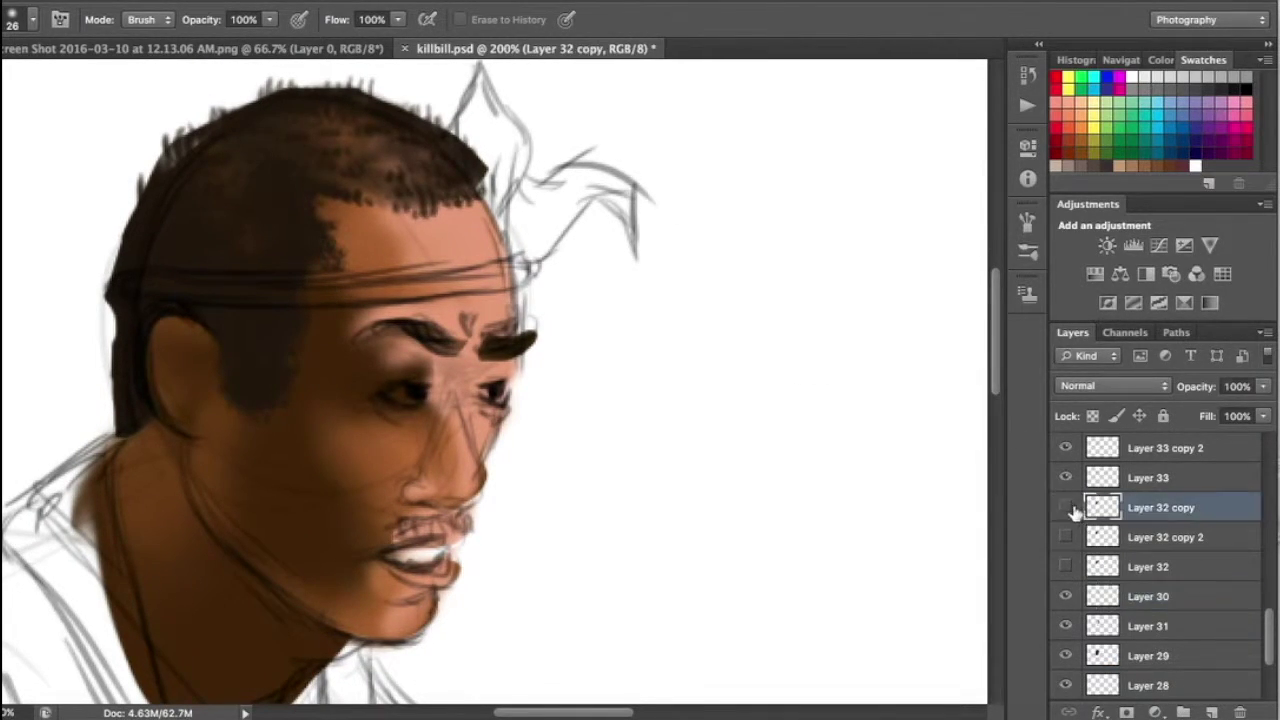
left_click(1100, 477)
left_click(1263, 386)
left_click_drag(1248, 410, 1272, 410)
Paint the whites of the man's eyes on Layer 26, cleaning up with the Eraser
scroll(806, 409, "down", 2)
scroll(806, 409, "up", 2)
scroll(806, 409, "left", 3)
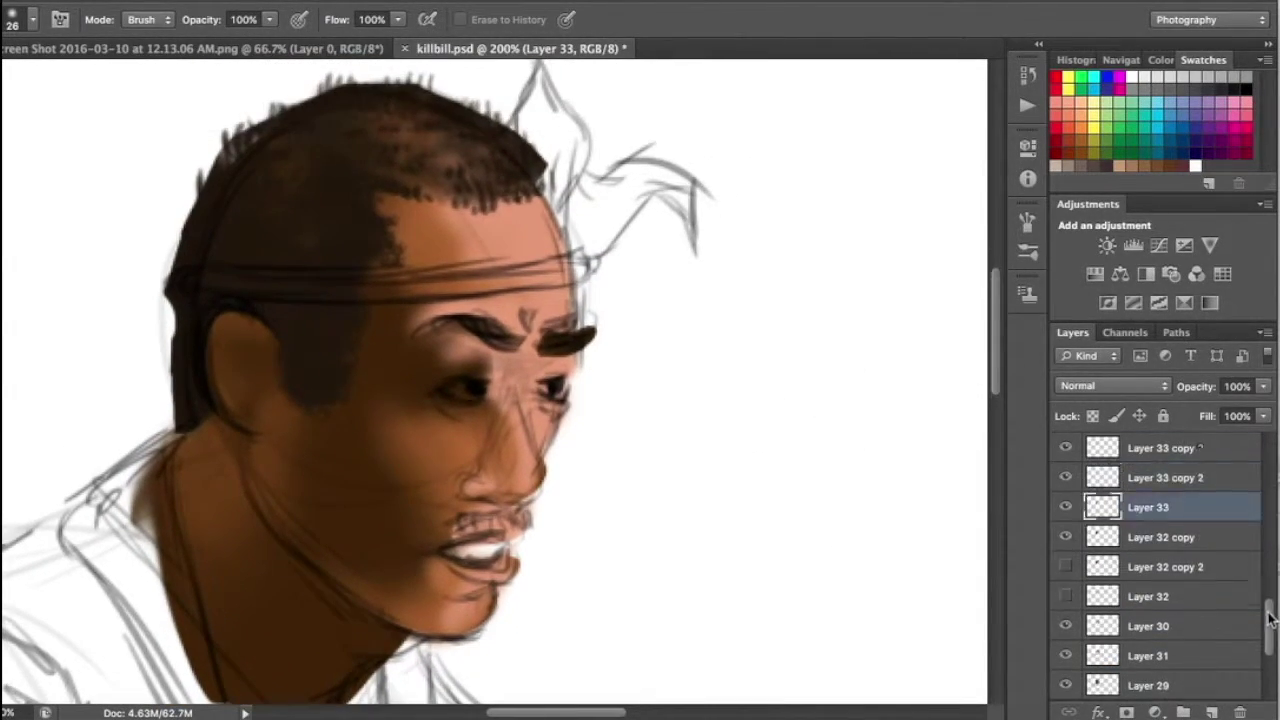
scroll(1071, 557, "up", 3)
left_click(1130, 480)
scroll(914, 471, "down", 3)
key("b")
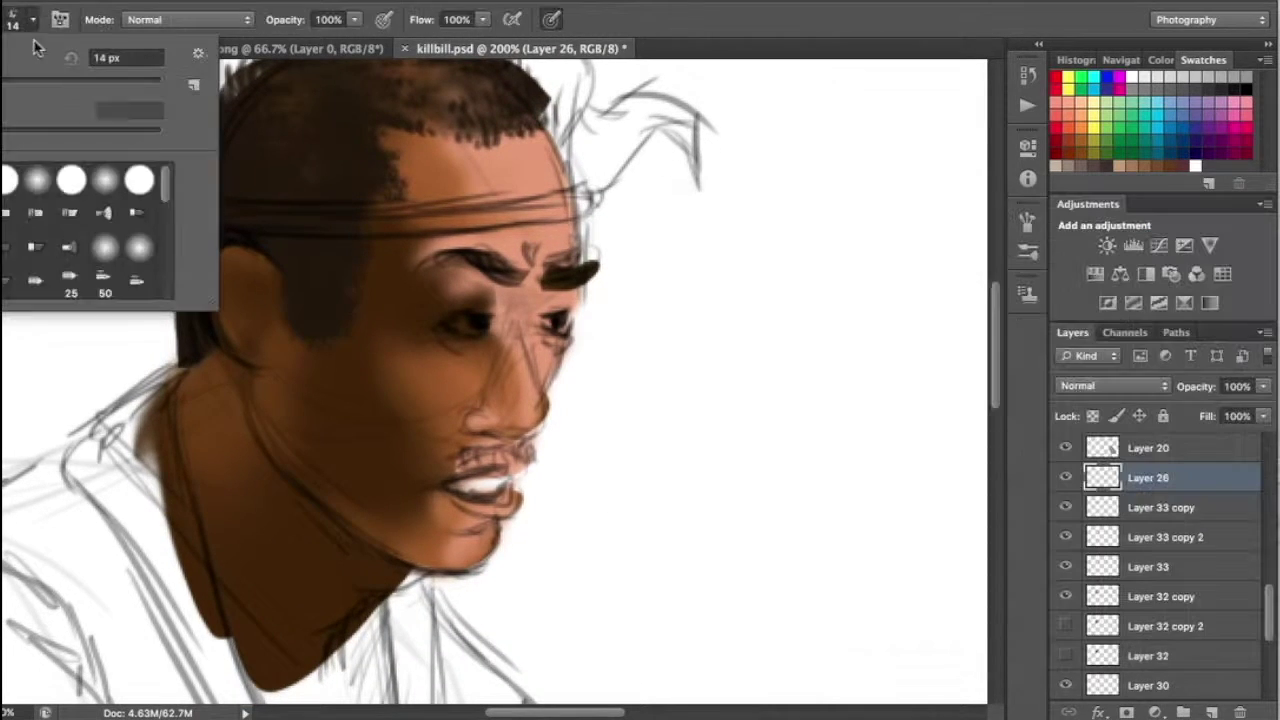
key("e")
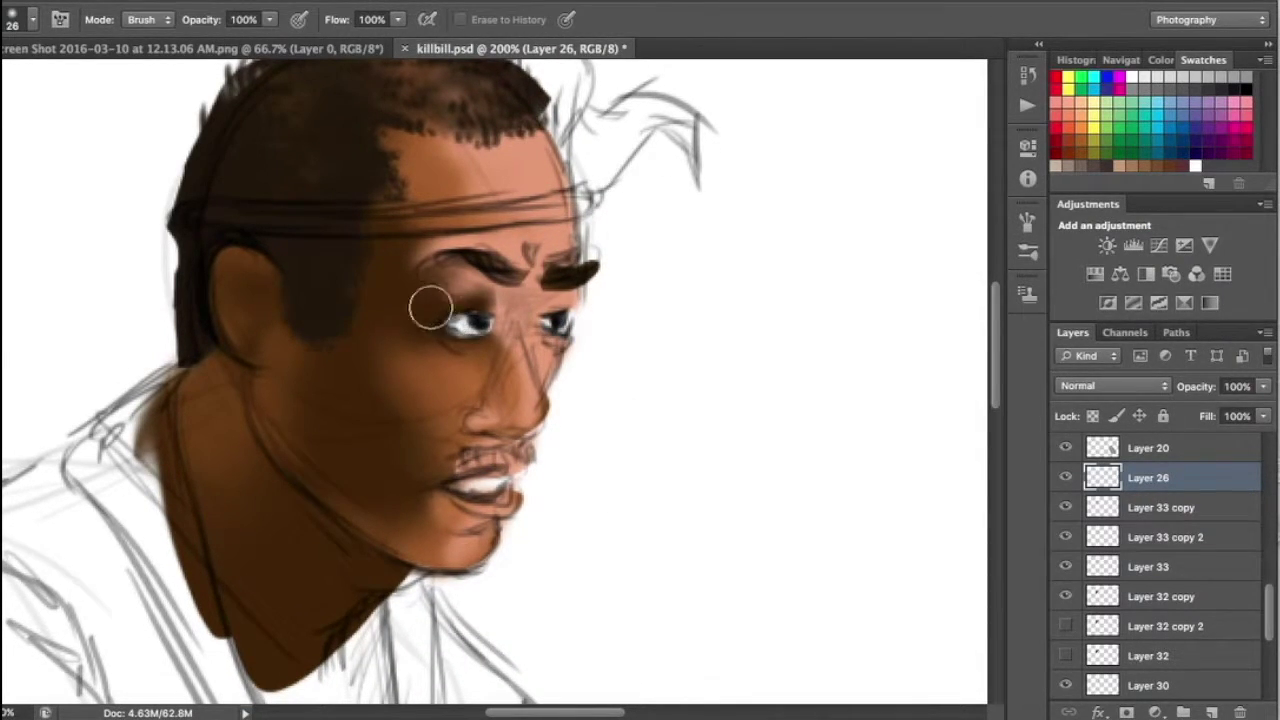
scroll(560, 318, "up", 2)
scroll(560, 318, "down", 2)
Fit the canvas, zoom to 100% and show the film still layer again
key("ctrl+0")
key("ctrl+1")
scroll(1071, 477, "down", 5)
scroll(1150, 560, "down", 5)
left_click(1066, 627)
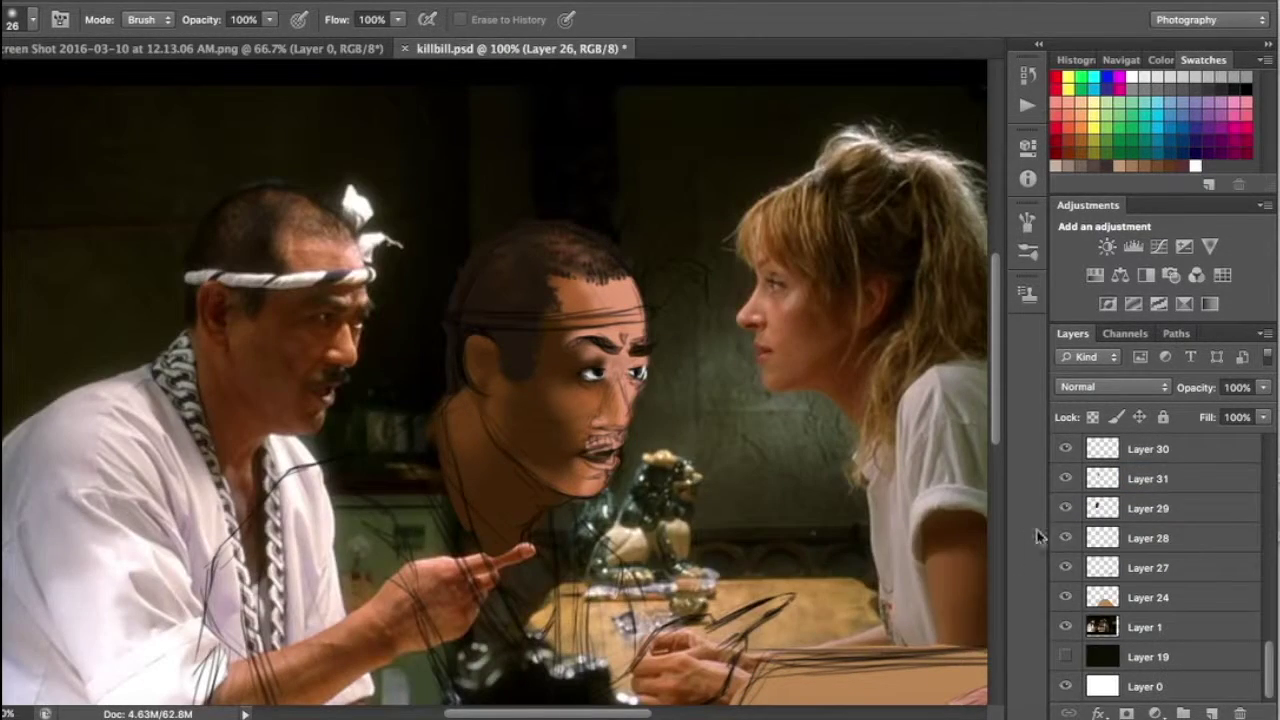
key("i")
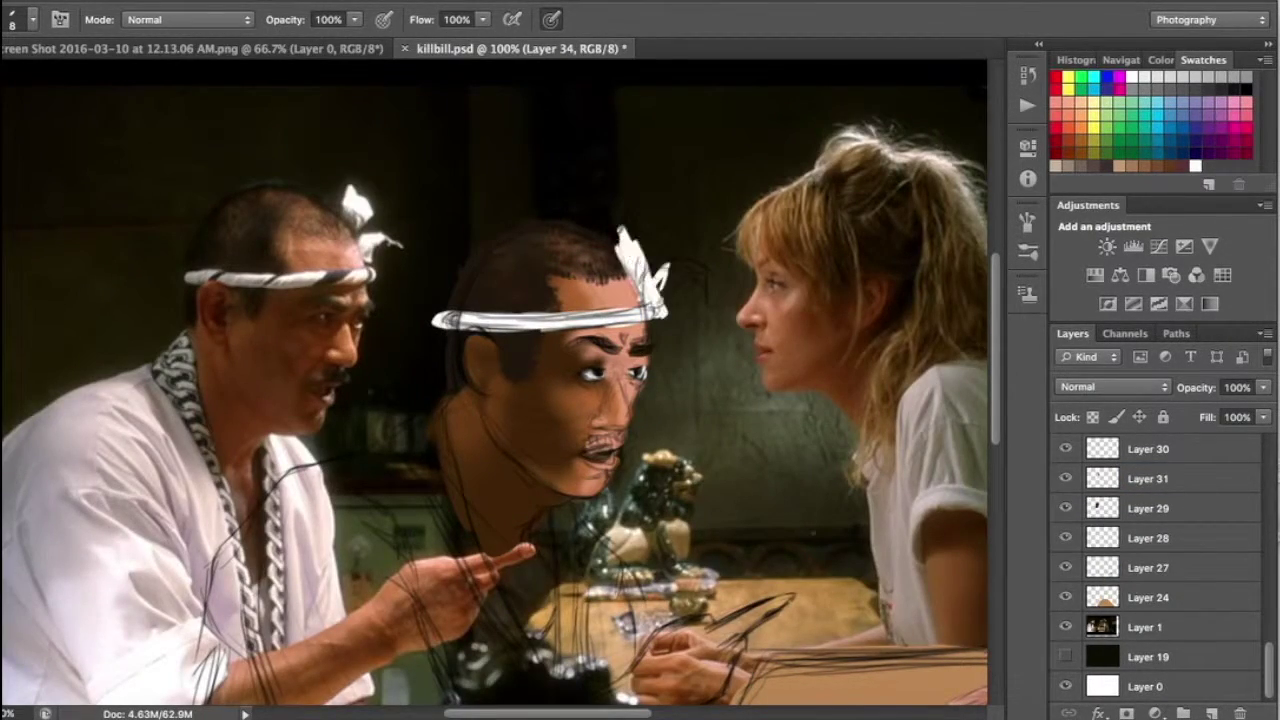
Paint the white headband knot at the head's right and erase its rough edges
left_click_drag(730, 312, 612, 210)
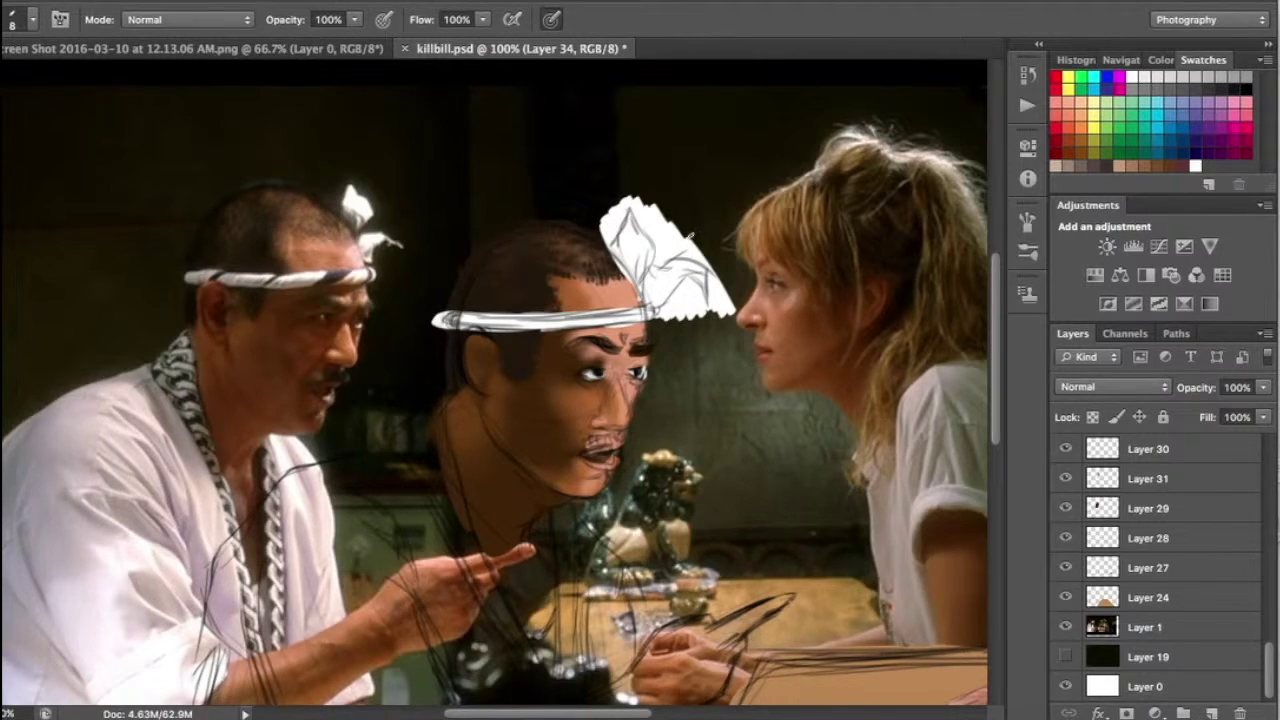
key("ctrl+plus")
key("ctrl+plus")
key("e")
left_click_drag(354, 323, 800, 292)
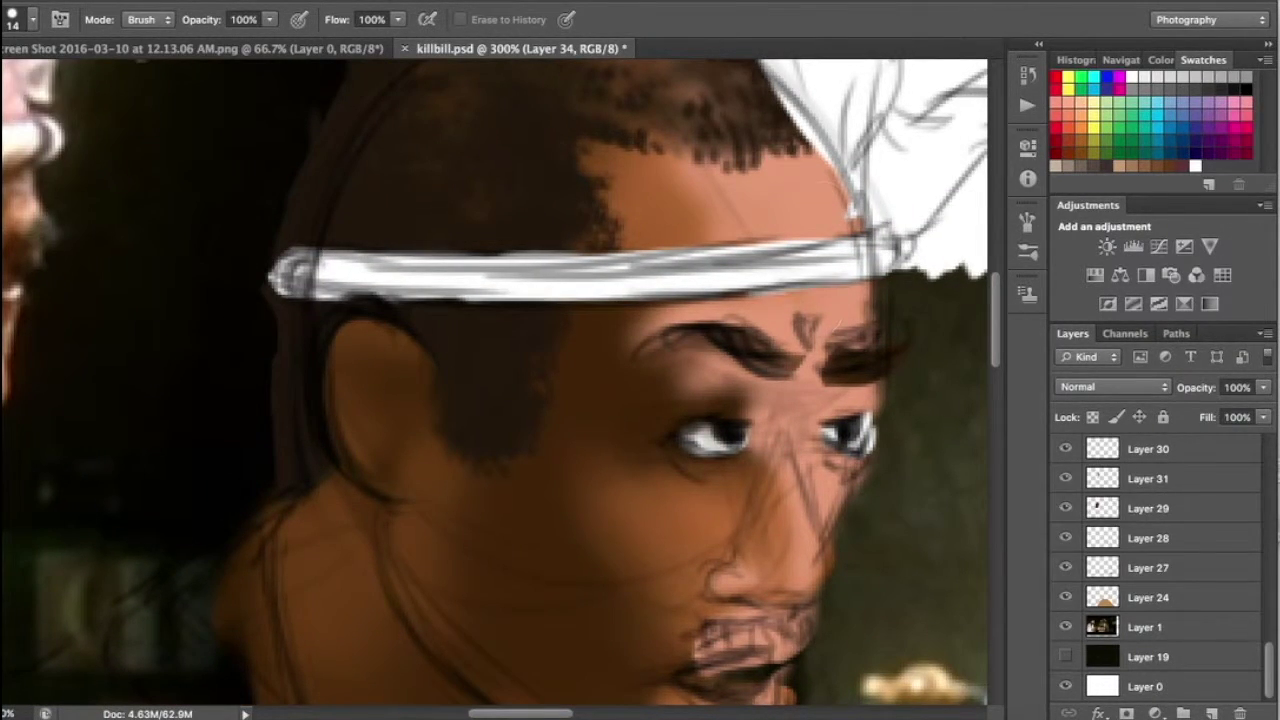
key("ctrl+minus")
mouse_move(429, 266)
left_mouse_down()
mouse_move(497, 266)
mouse_move(689, 149)
left_mouse_up()
key("ctrl+plus")
mouse_move(441, 152)
left_mouse_down()
mouse_move(643, 300)
mouse_move(497, 509)
mouse_move(606, 469)
mouse_move(540, 200)
left_mouse_up()
Trim the knot's right wing and compare the painting against the film still
left_click(20, 19)
key("Return")
mouse_move(530, 300)
left_mouse_down()
mouse_move(386, 229)
mouse_move(404, 192)
left_mouse_up()
scroll(500, 300, "down", 2)
key("ctrl+minus")
key("ctrl+minus")
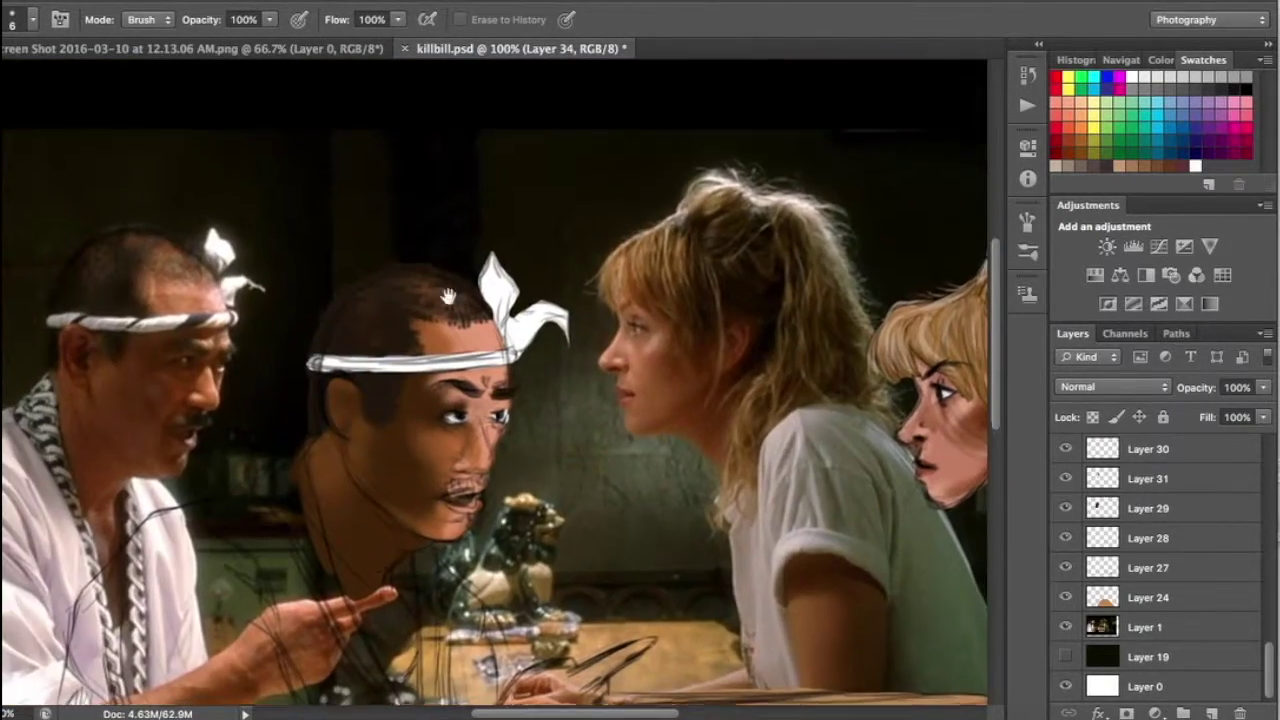
left_click(1065, 627)
left_click(1065, 627)
key("ctrl+plus")
Paint dark twisted stripes across the headband on new layers and smudge the knot's right wing
key("ctrl+shift+alt+n")
key("b")
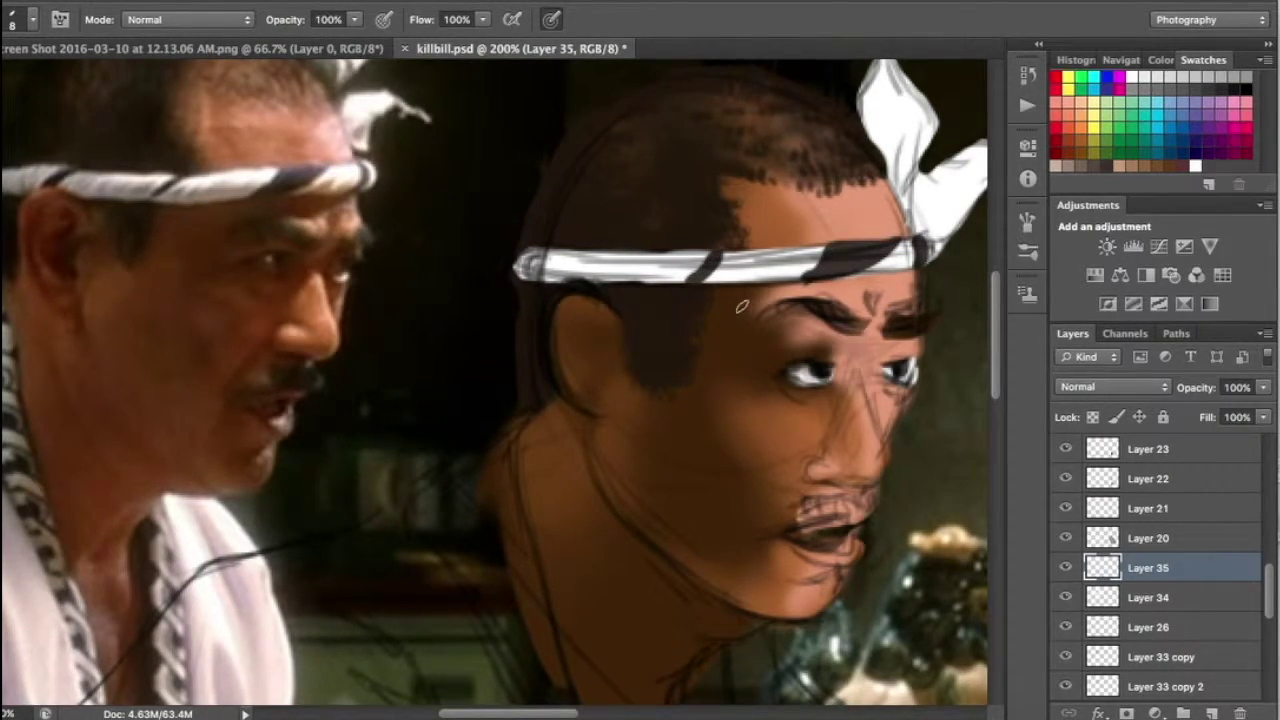
left_click_drag(749, 214, 831, 241)
key("ctrl+shift+alt+n")
left_click_drag(682, 300, 745, 302)
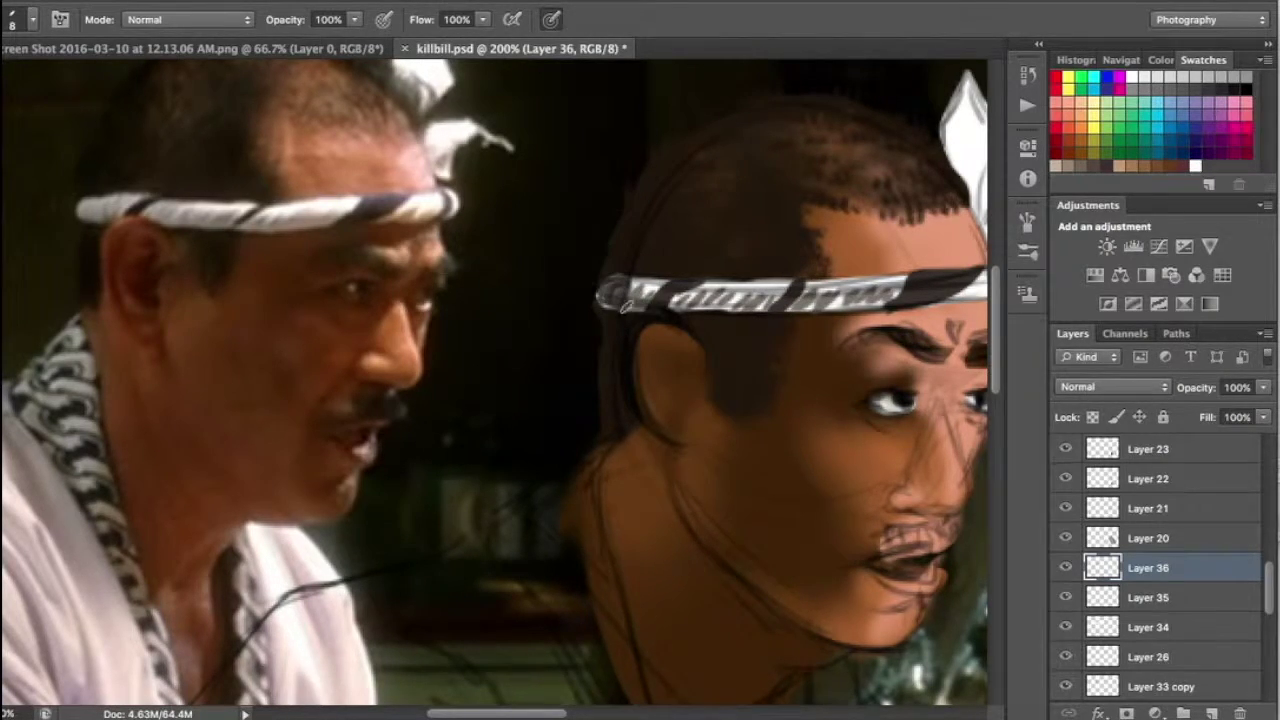
scroll(494, 382, "right", 5)
scroll(494, 382, "up", 2)
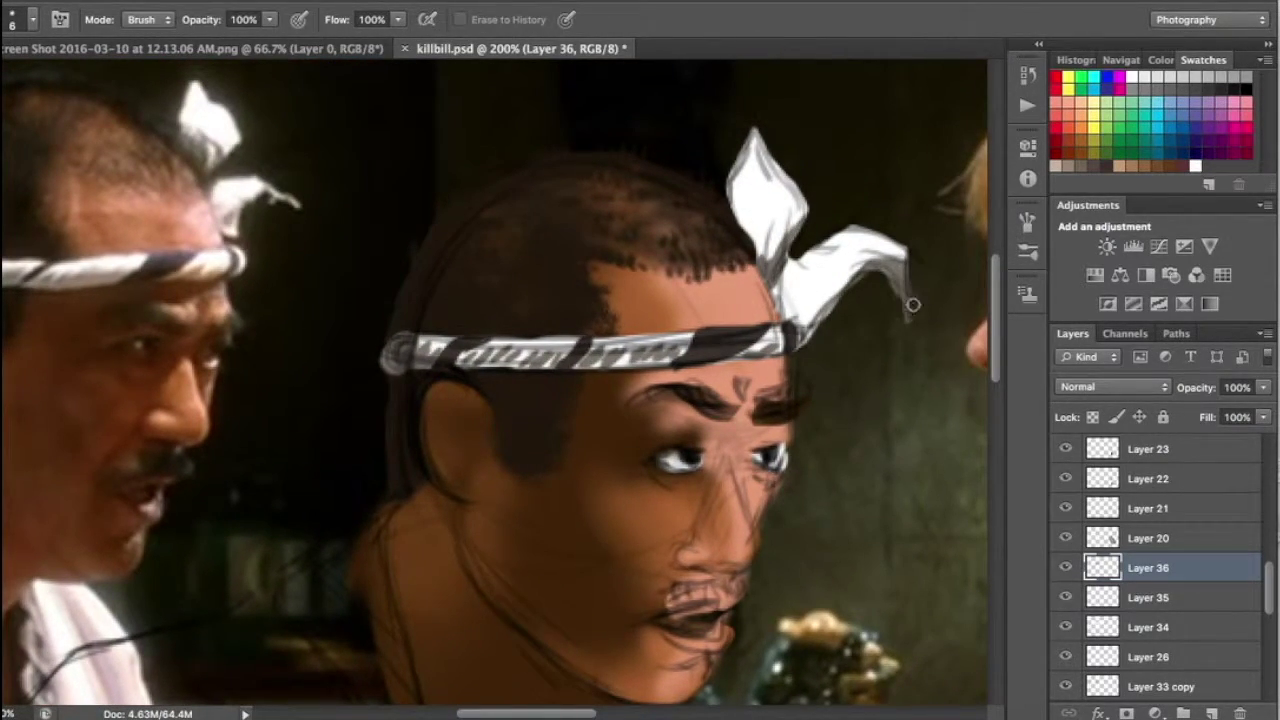
key("r")
left_click_drag(790, 260, 830, 280)
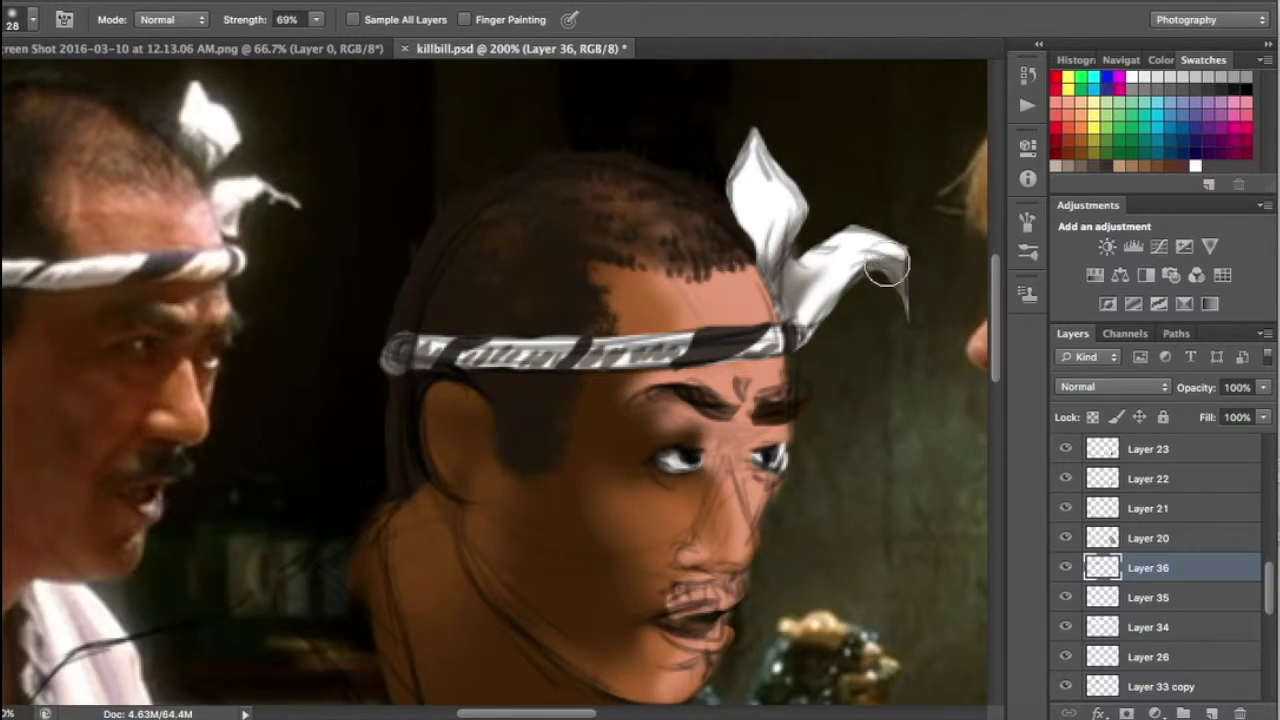
Select Layer 26 and bring the man's head into view
key("b")
mouse_move(586, 373)
left_mouse_down()
mouse_move(628, 333)
mouse_move(463, 229)
left_mouse_up()
key("e")
left_click(763, 366, "ctrl")
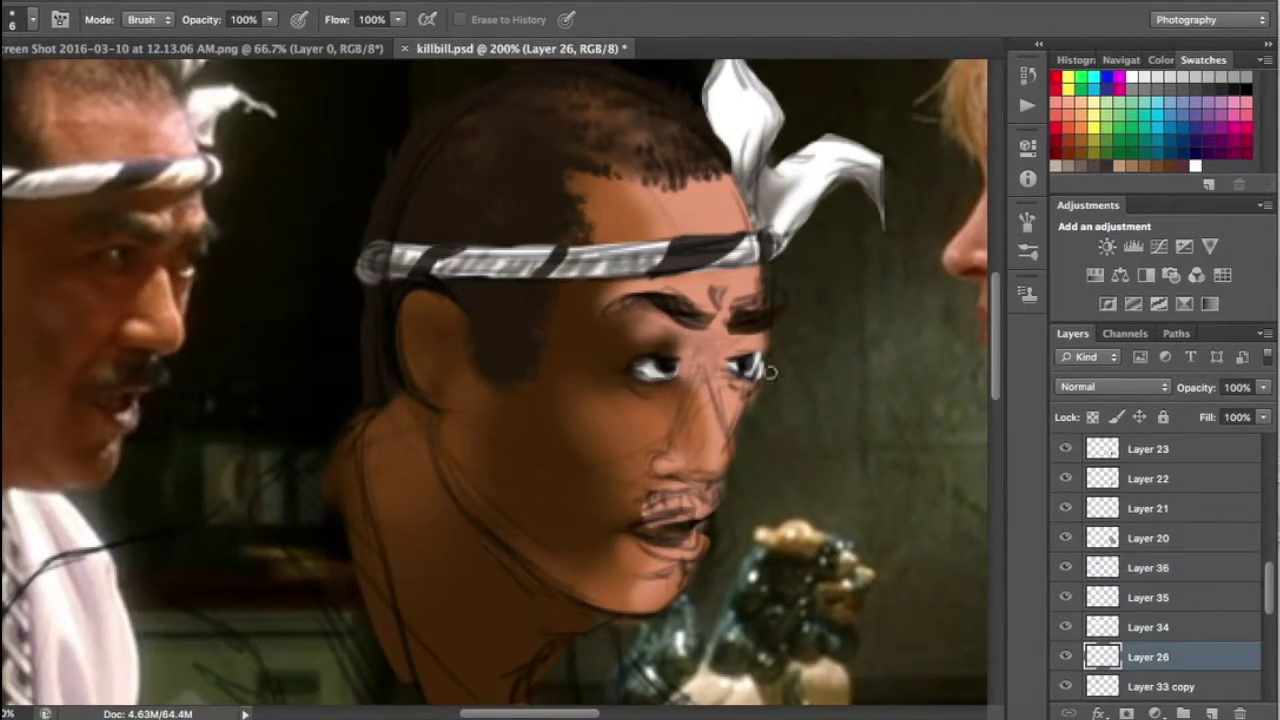
key("ctrl+minus")
left_click_drag(807, 380, 595, 343)
Paint dark shadows on the cheek beside the nose on a new layer
key("ctrl+alt+shift+n")
key("i")
key("b")
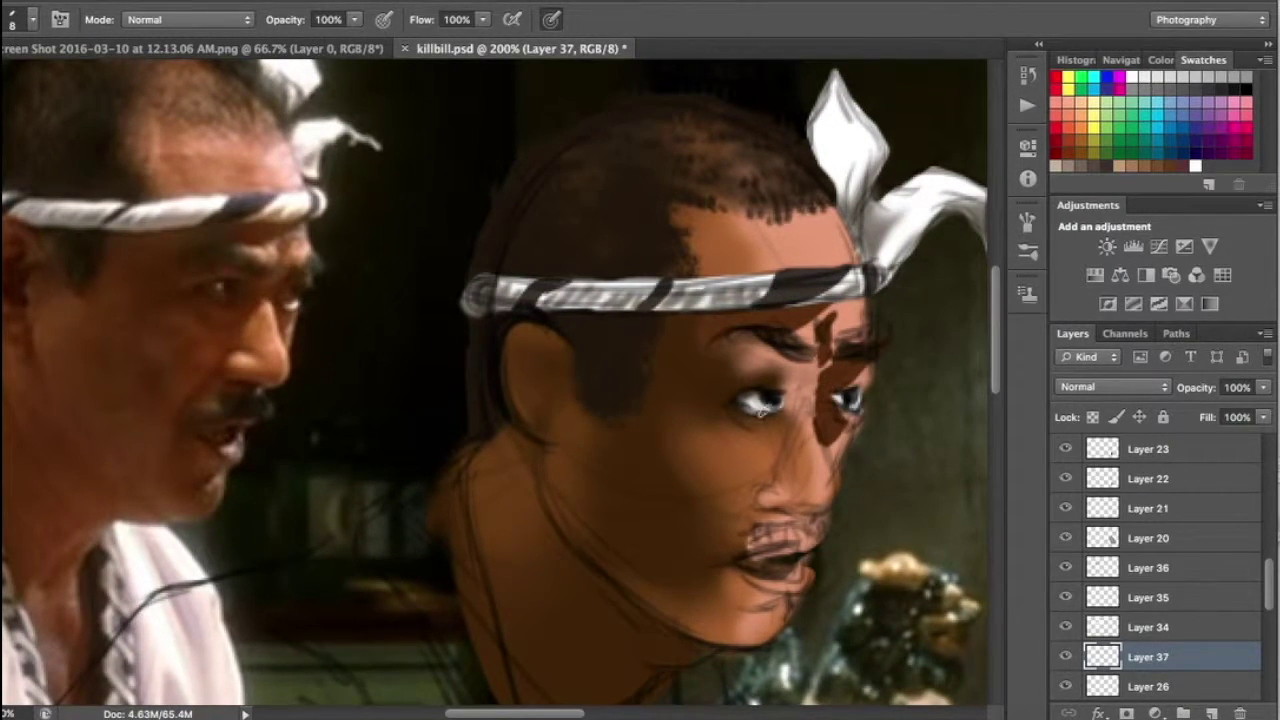
left_click_drag(721, 464, 791, 480)
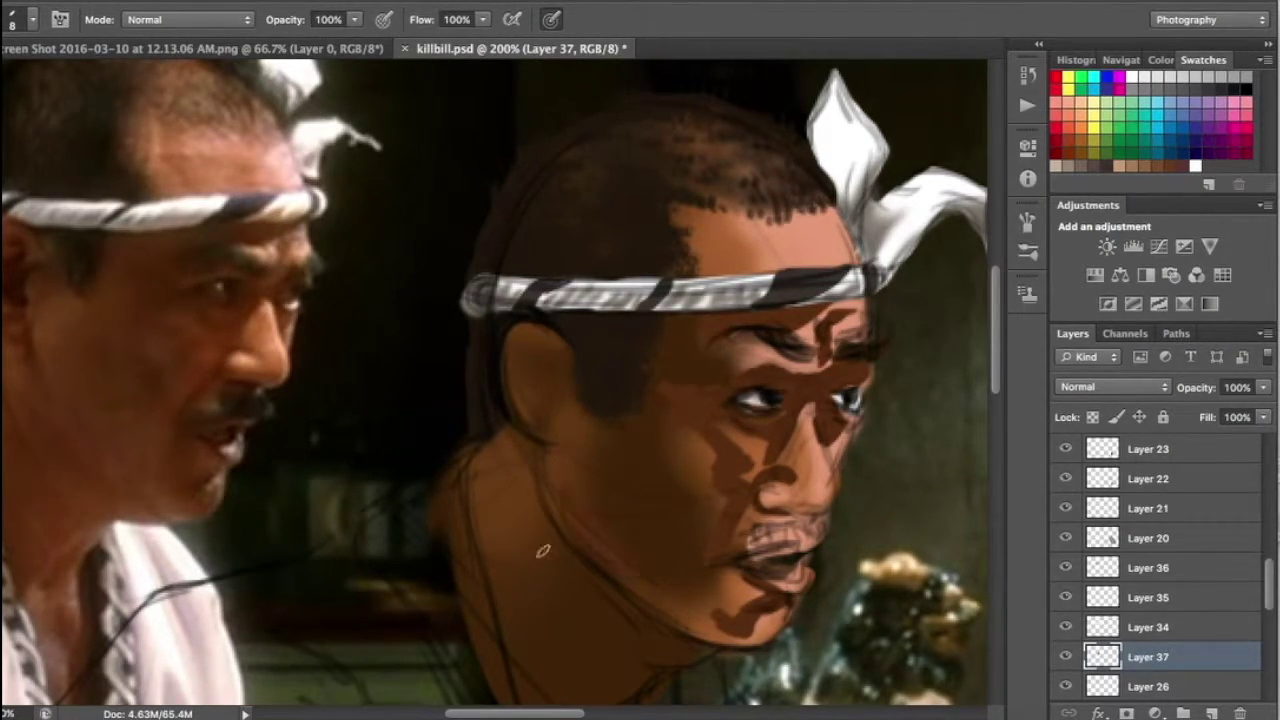
Smudge the brow mark into wrinkles and blend the shading near the right eye
key("r")
left_click_drag(811, 376, 830, 330)
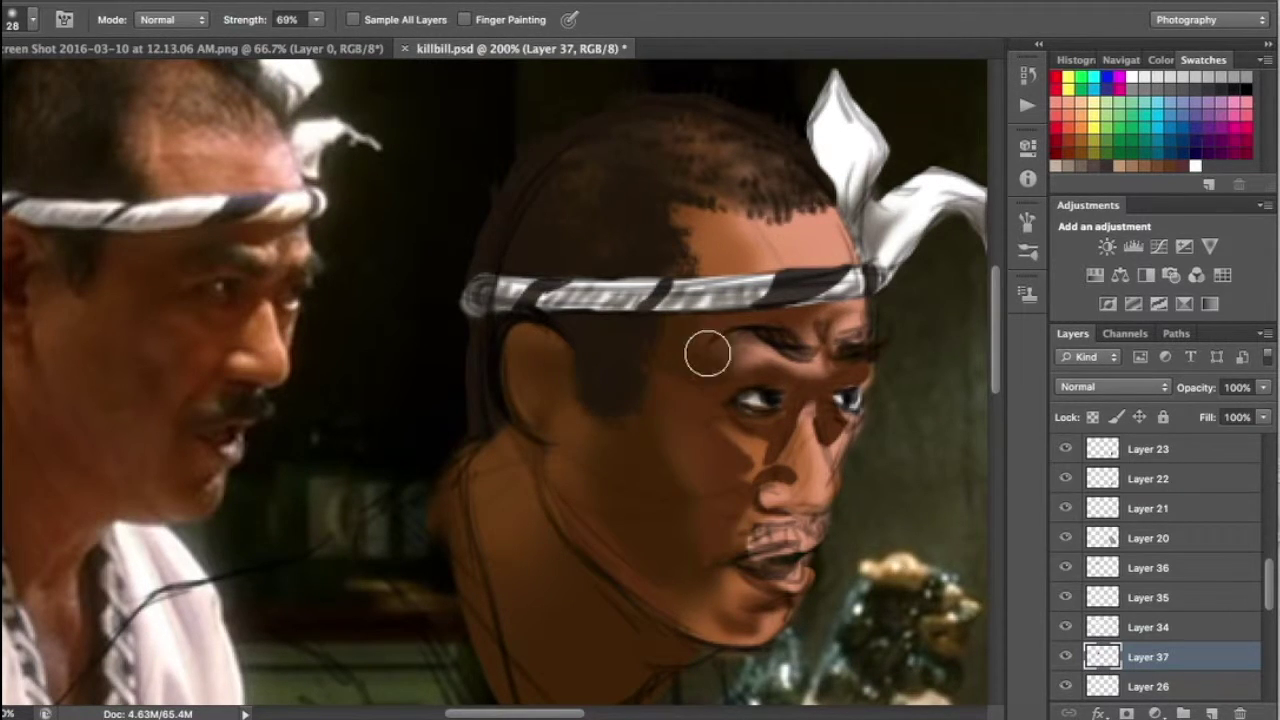
left_click_drag(820, 420, 836, 390)
key("bracketleft")
key("bracketleft")
key("bracketleft")
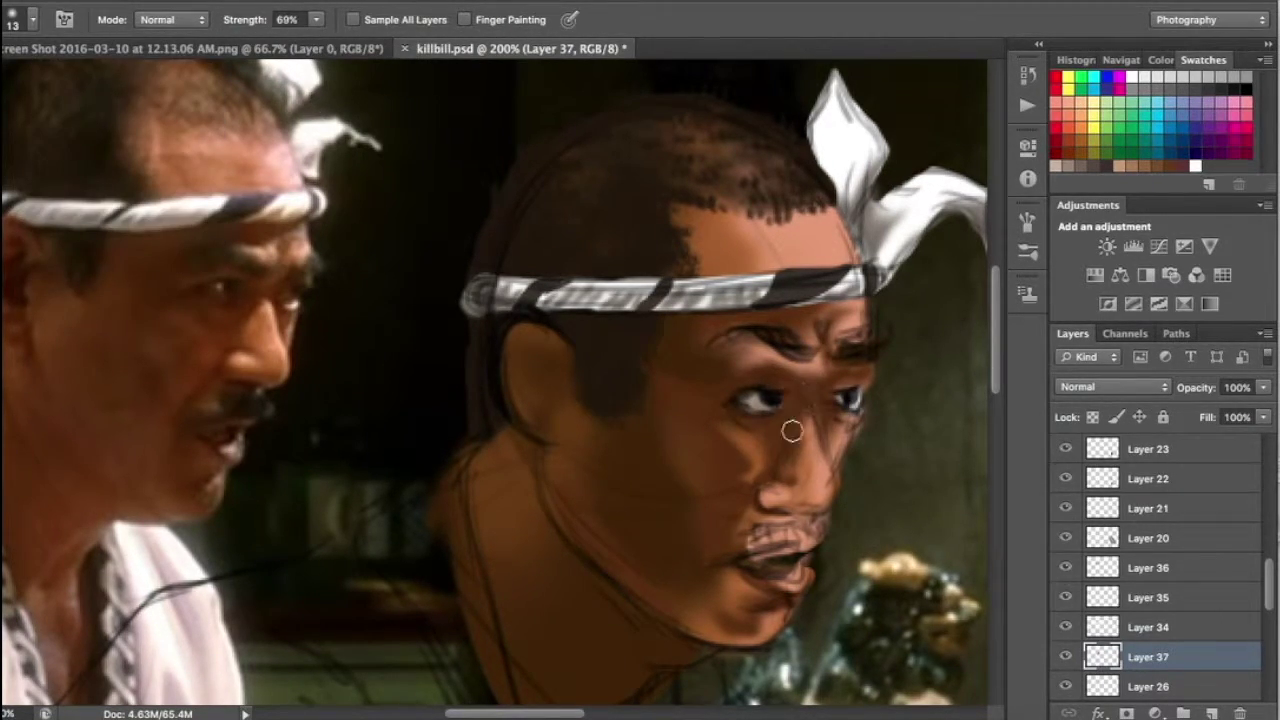
scroll(704, 357, "down", 5)
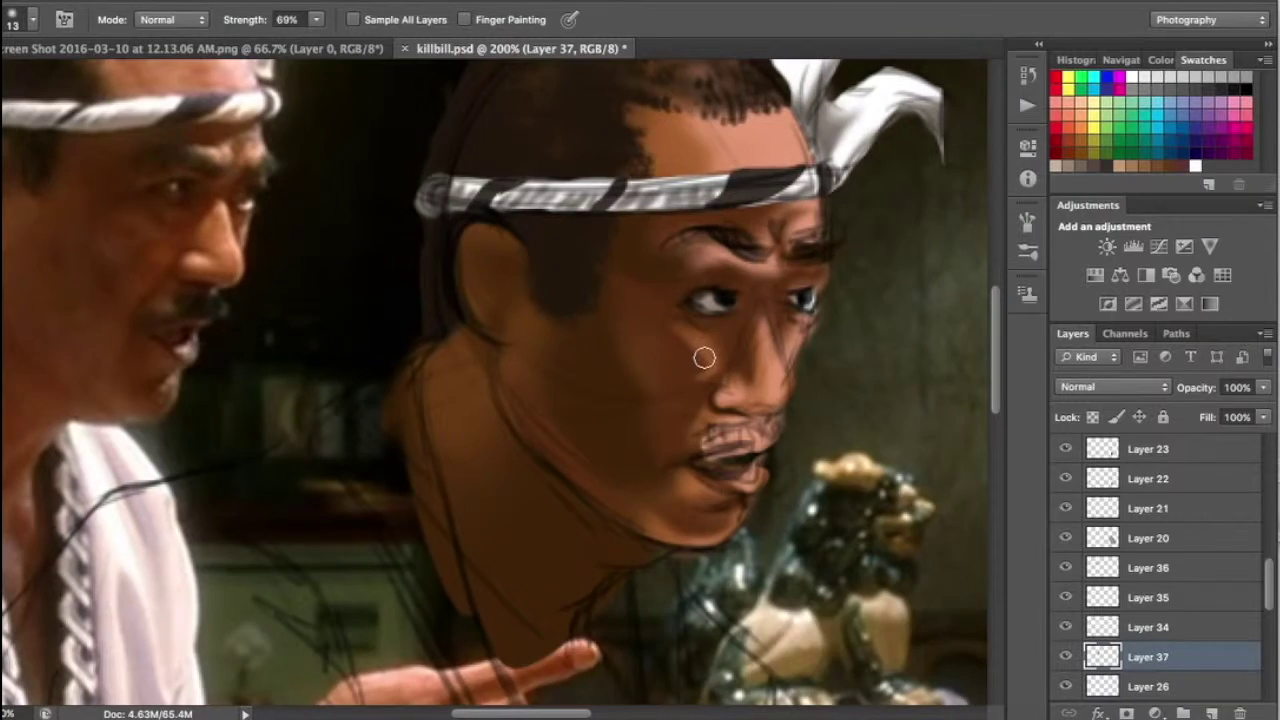
key("ctrl+minus")
key("ctrl+minus")
key("ctrl+minus")
scroll(1080, 637, "down", 5)
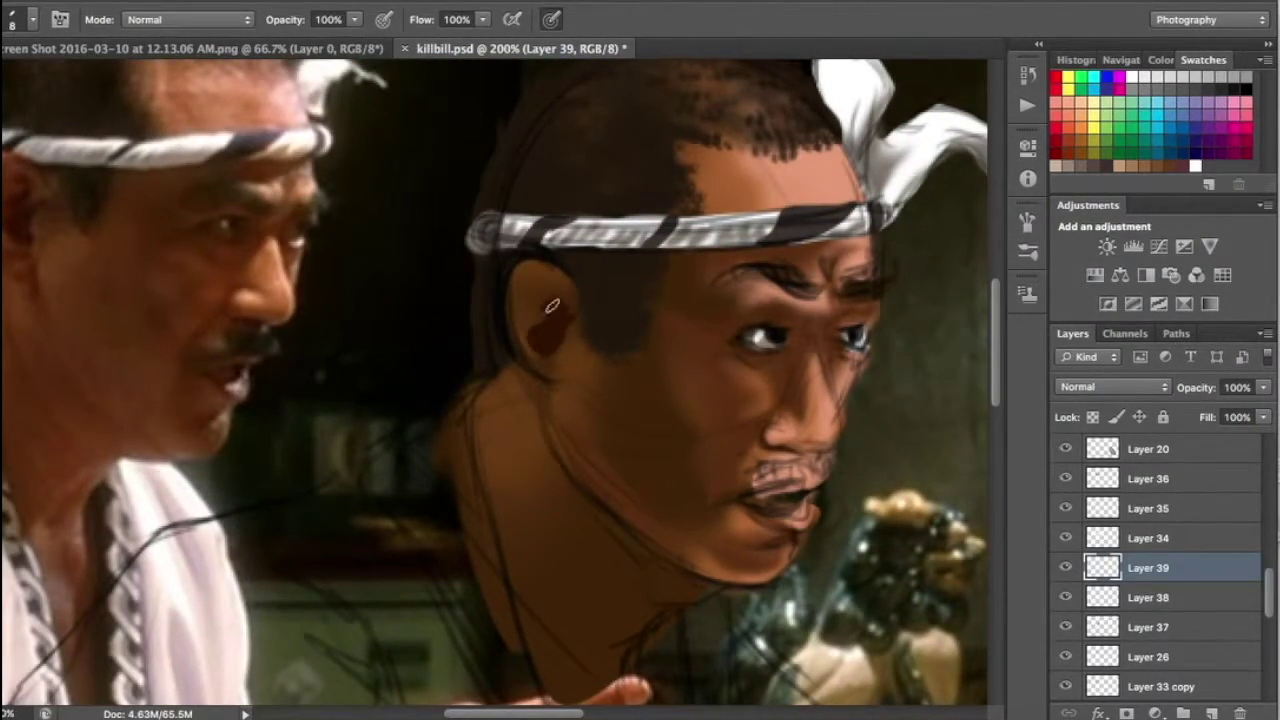
Sample a darker skin tone and brush dark brown shading inside the ear
key("e")
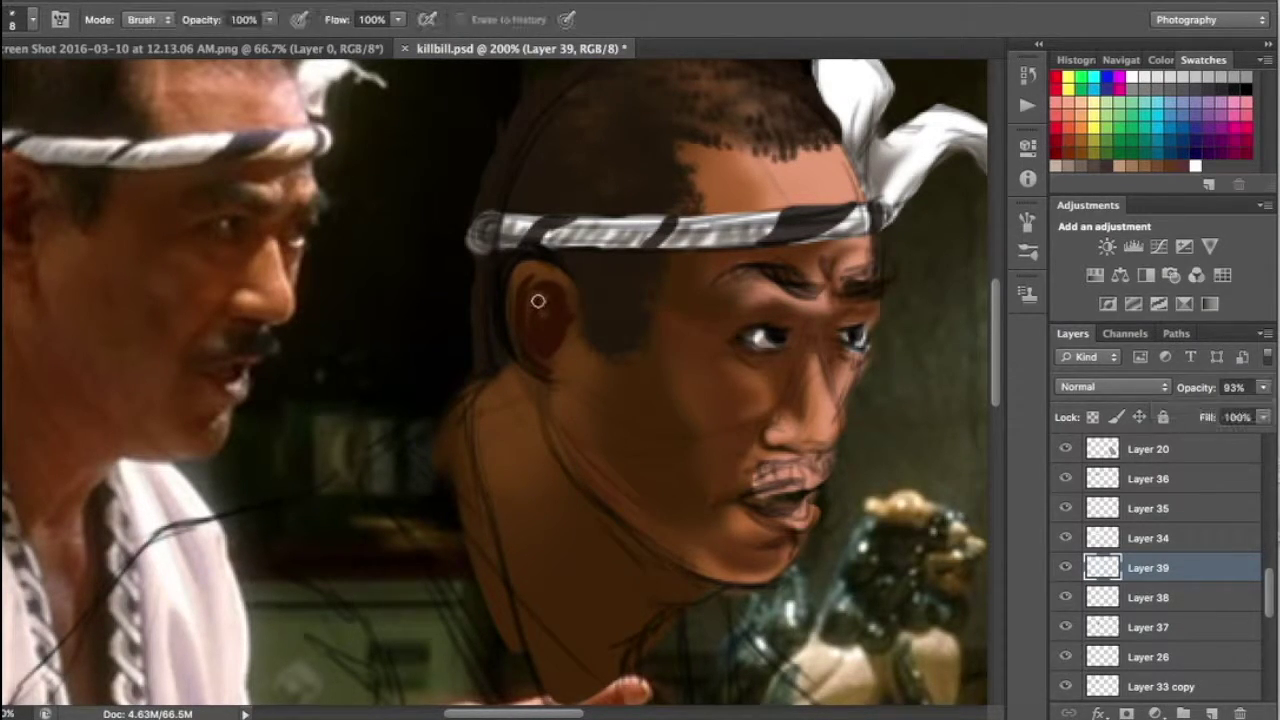
key("i")
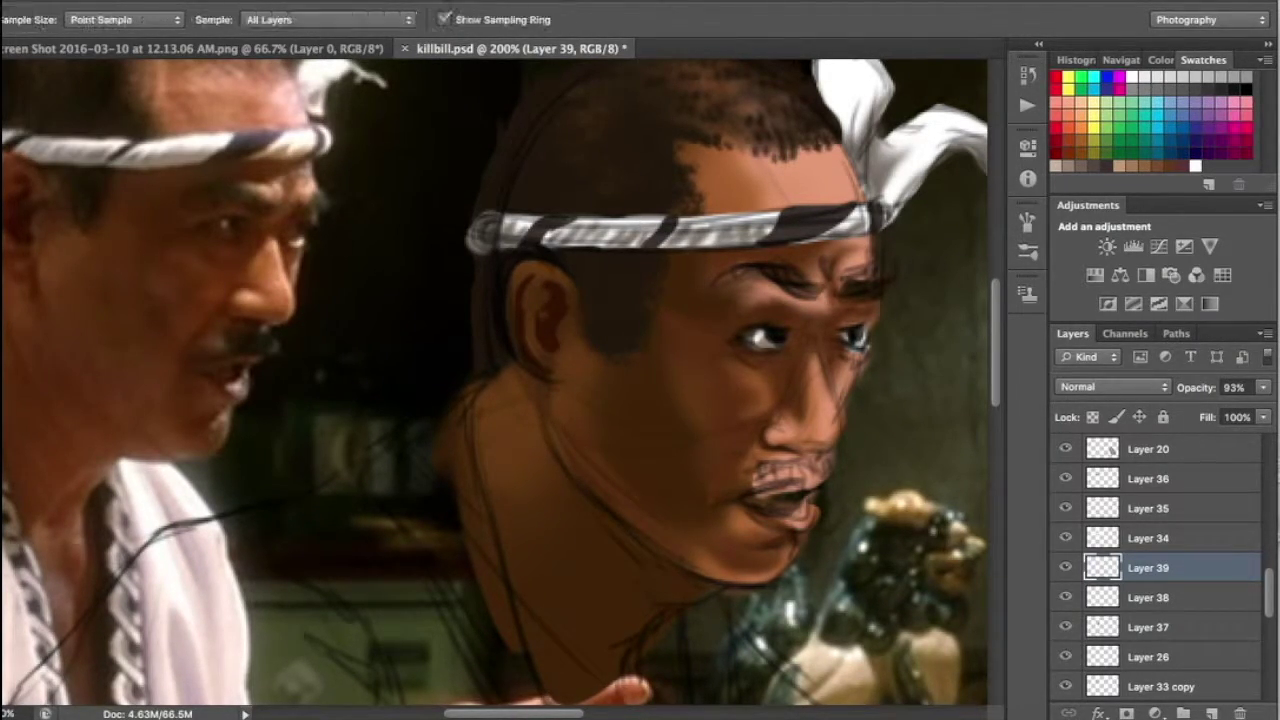
key("b")
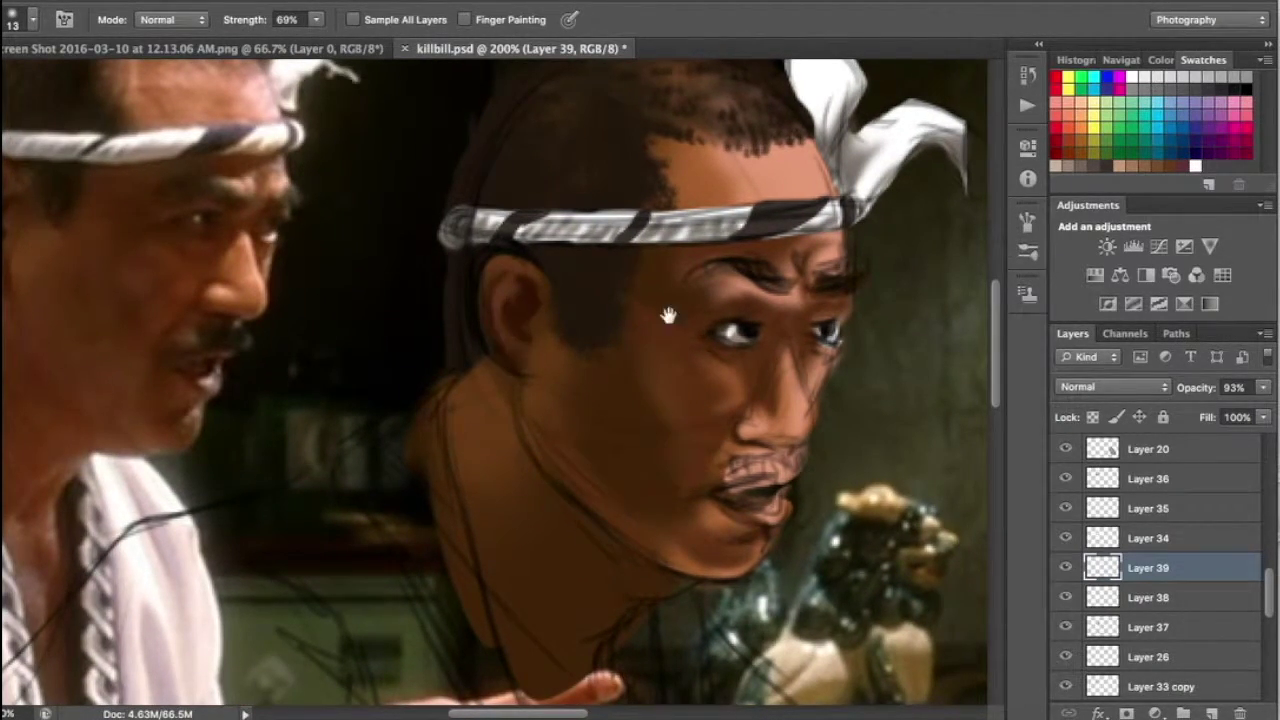
scroll(668, 316, "down", 2)
Paint a black moustache on Layer 40 and erase its edges into shape
left_click(1211, 713)
key("b")
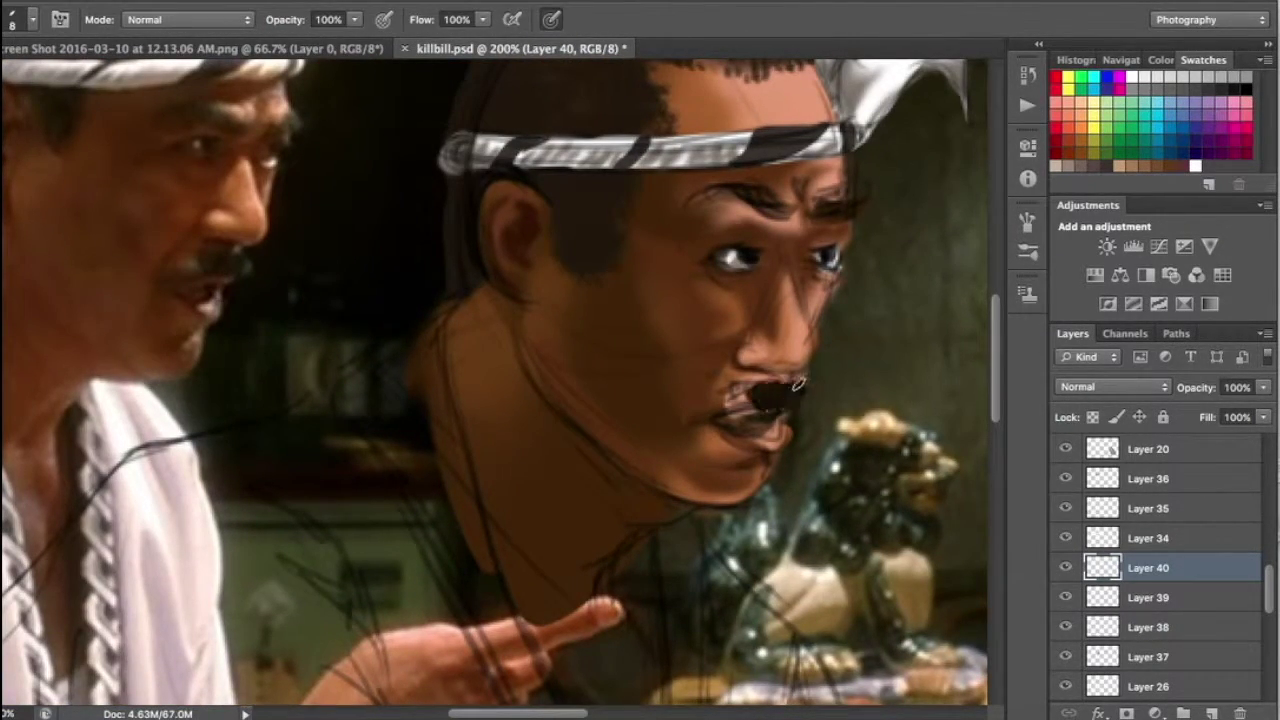
scroll(663, 357, "up", 2)
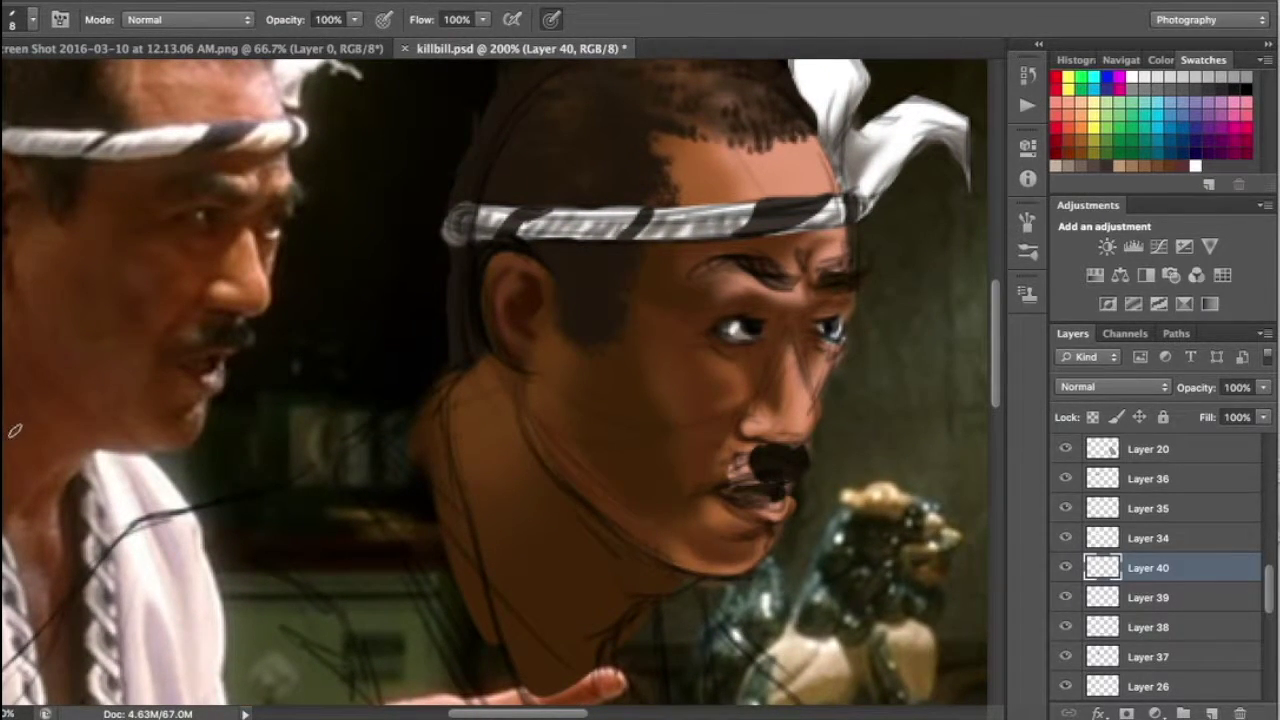
key("e")
left_click_drag(15, 430, 540, 371)
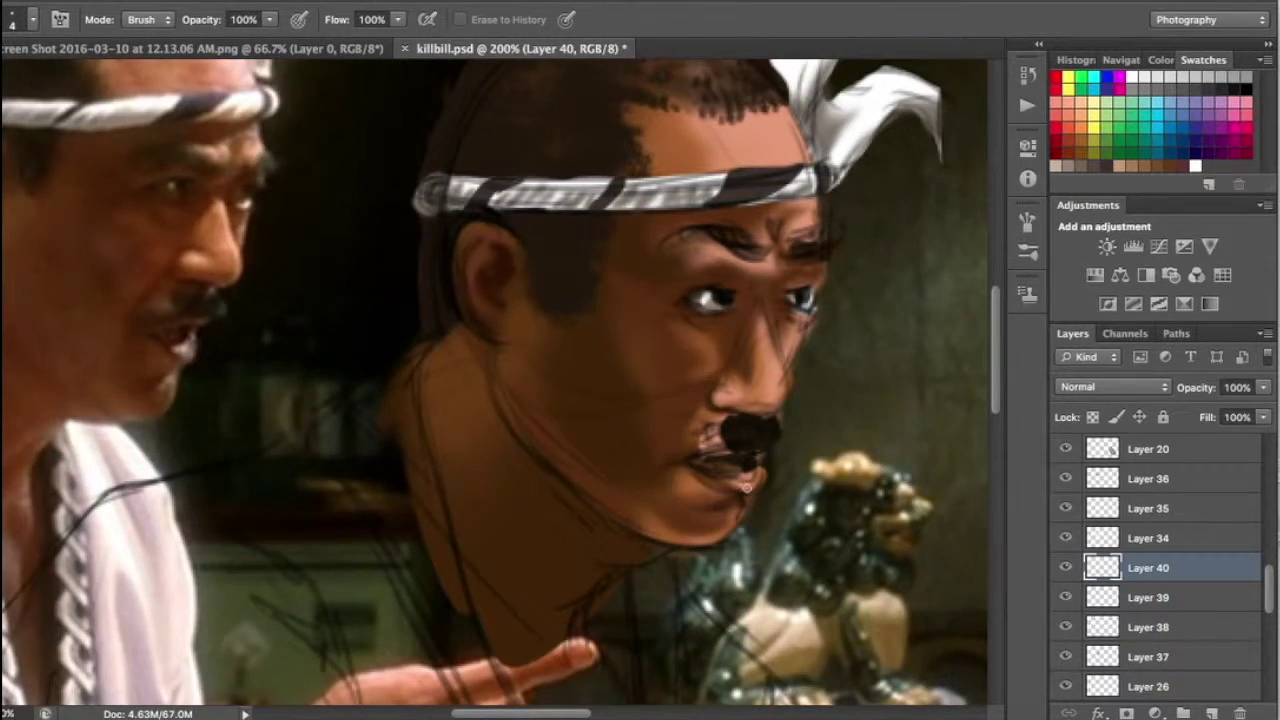
key("r")
Brush light skin highlights on Layer 41 and smudge them into the cheek and jaw
key("ctrl+shift+alt+n")
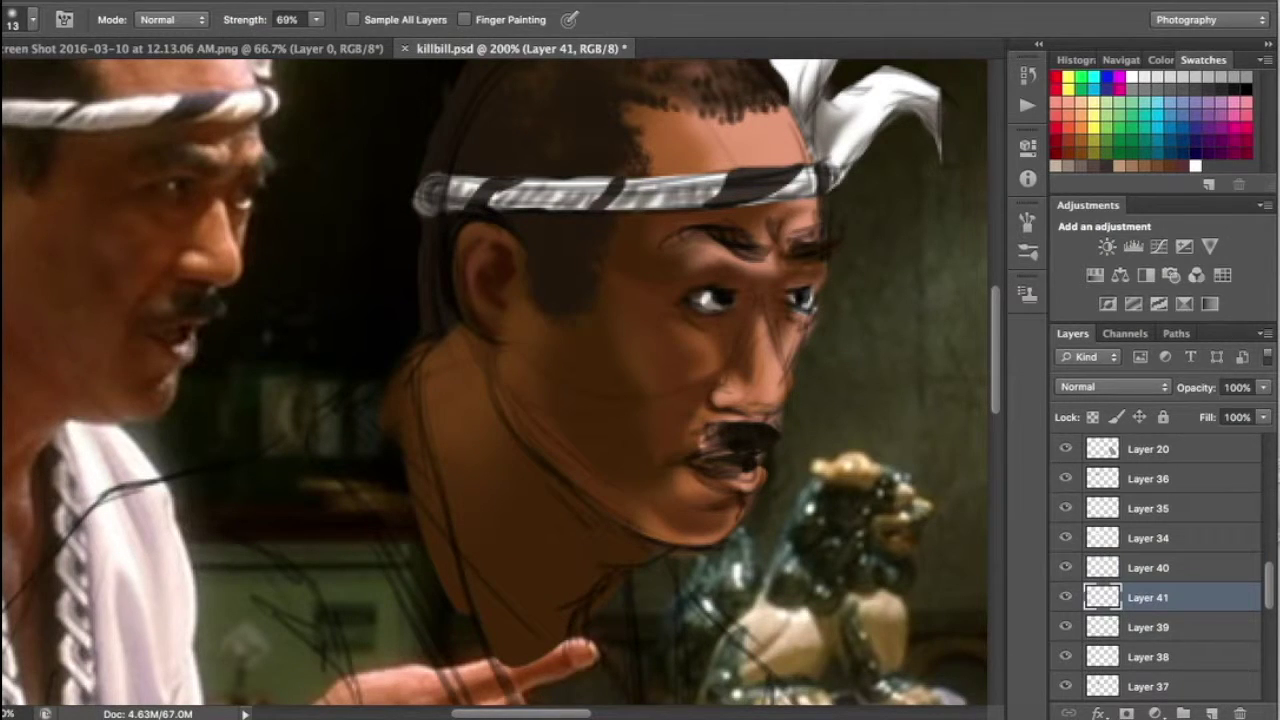
key("b")
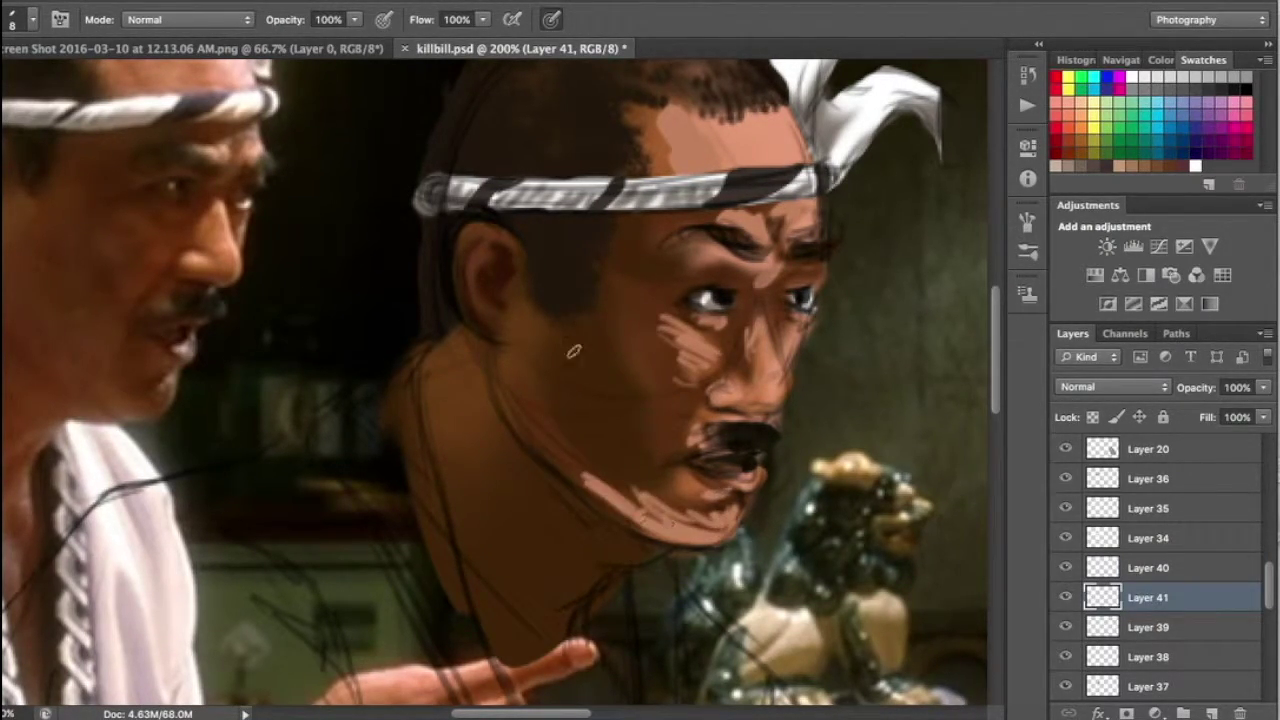
key("r")
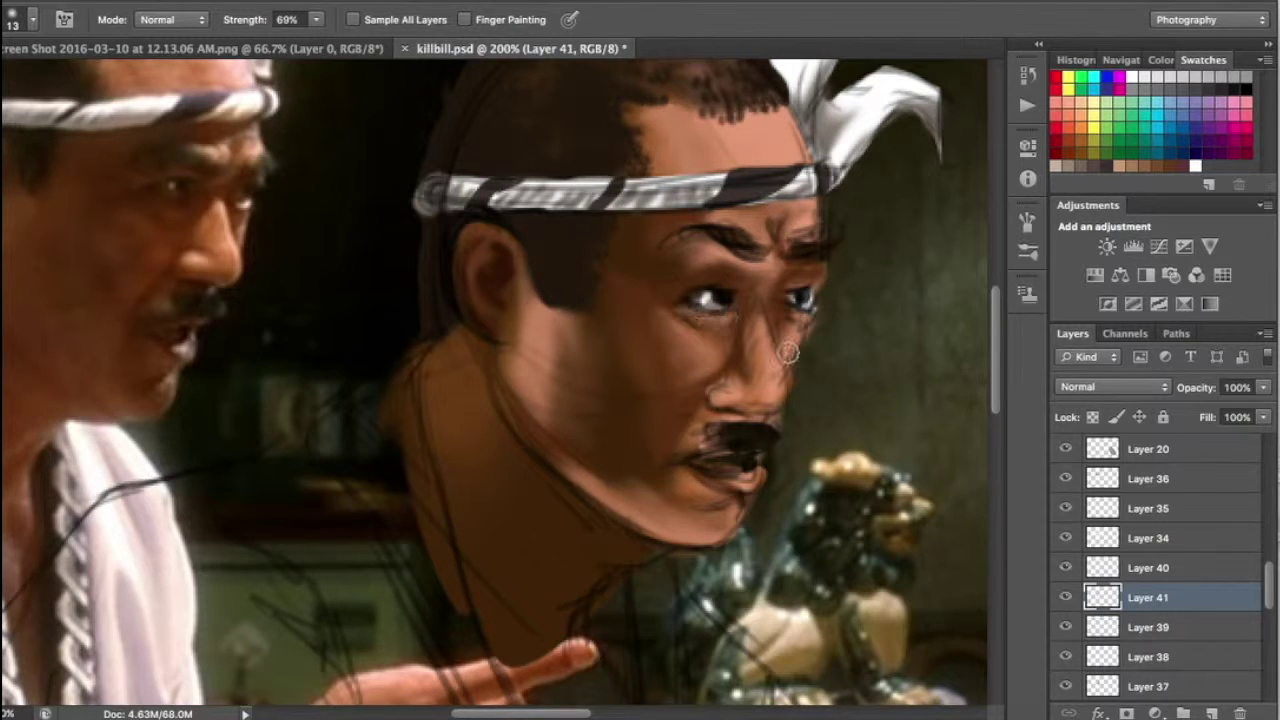
key("ctrl+minus")
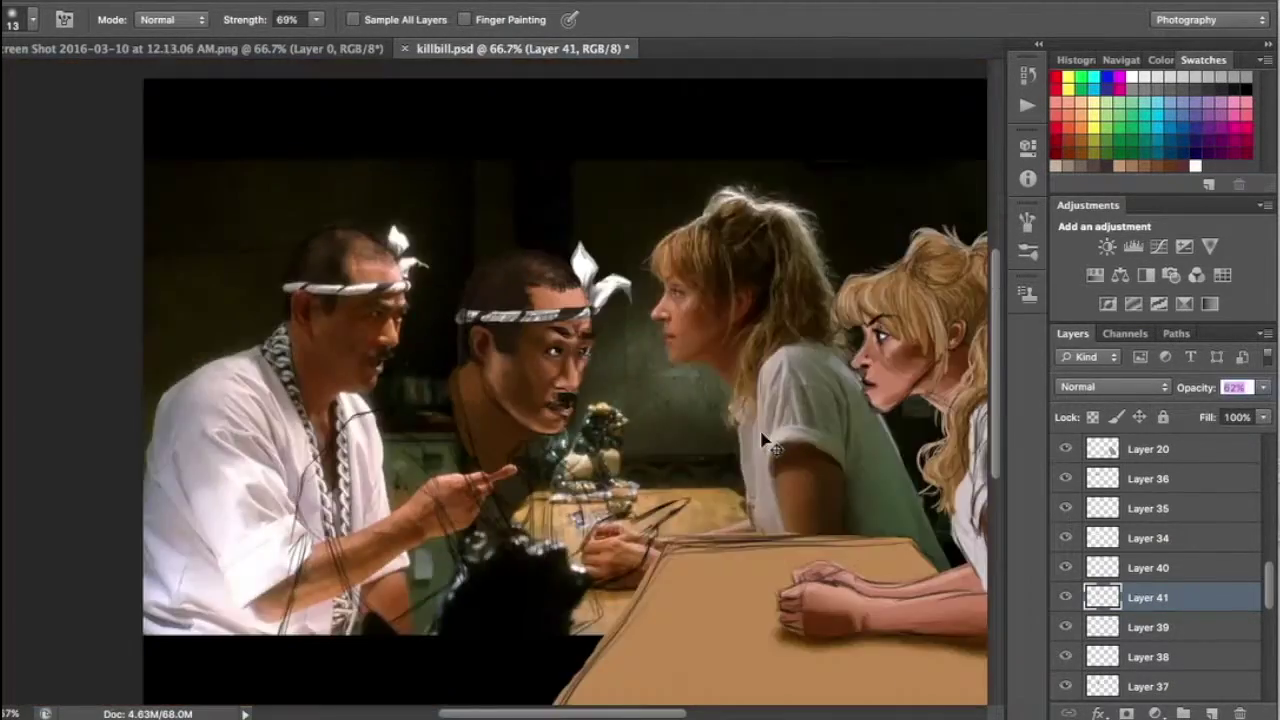
Lower the opacity of Layer 33 copy 2 and toggle the reference photo to compare
scroll(1072, 658, "down", 2)
left_click(1066, 664)
left_click(1165, 657)
left_click_drag(1263, 387, 1227, 418)
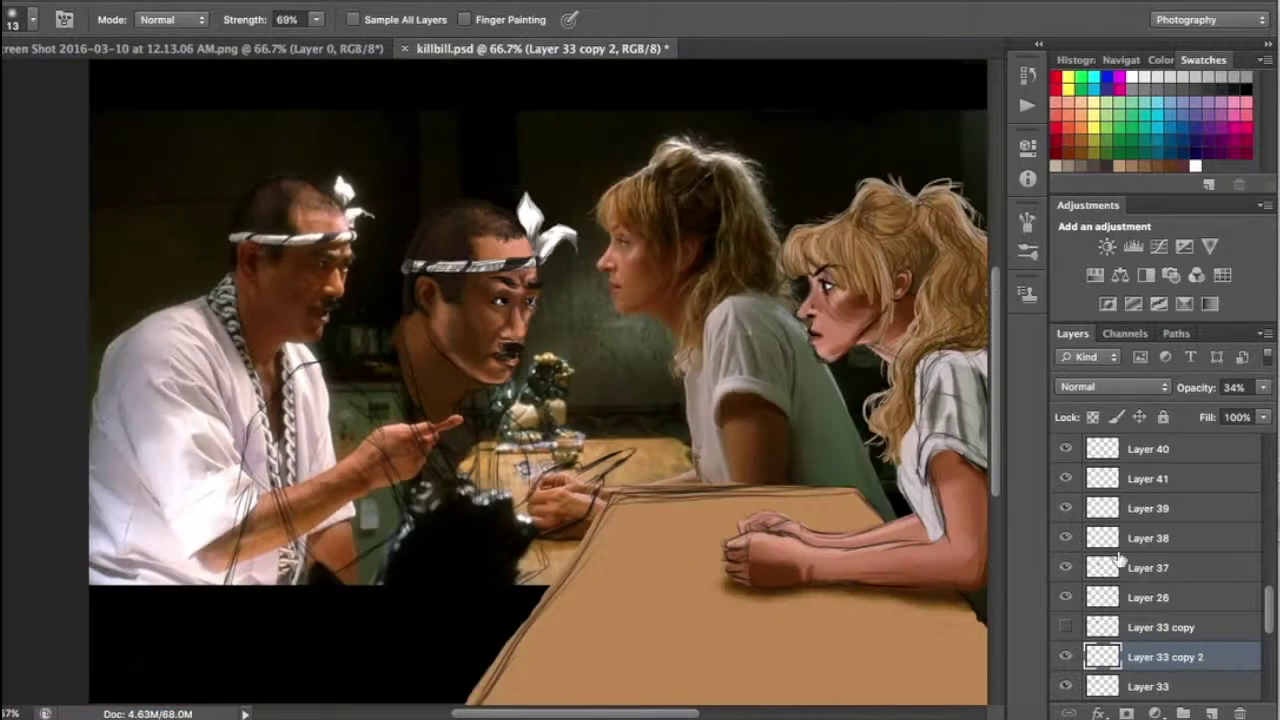
left_click(1066, 627)
left_click(1066, 627)
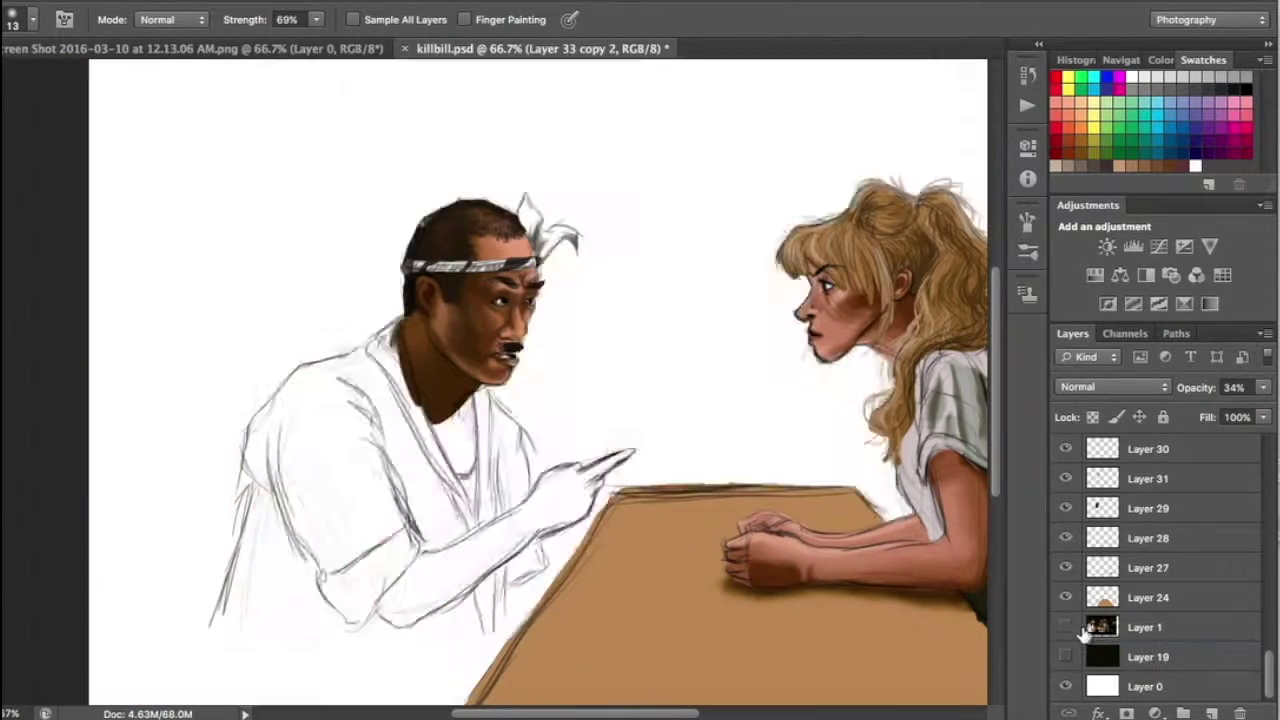
left_click(1066, 627)
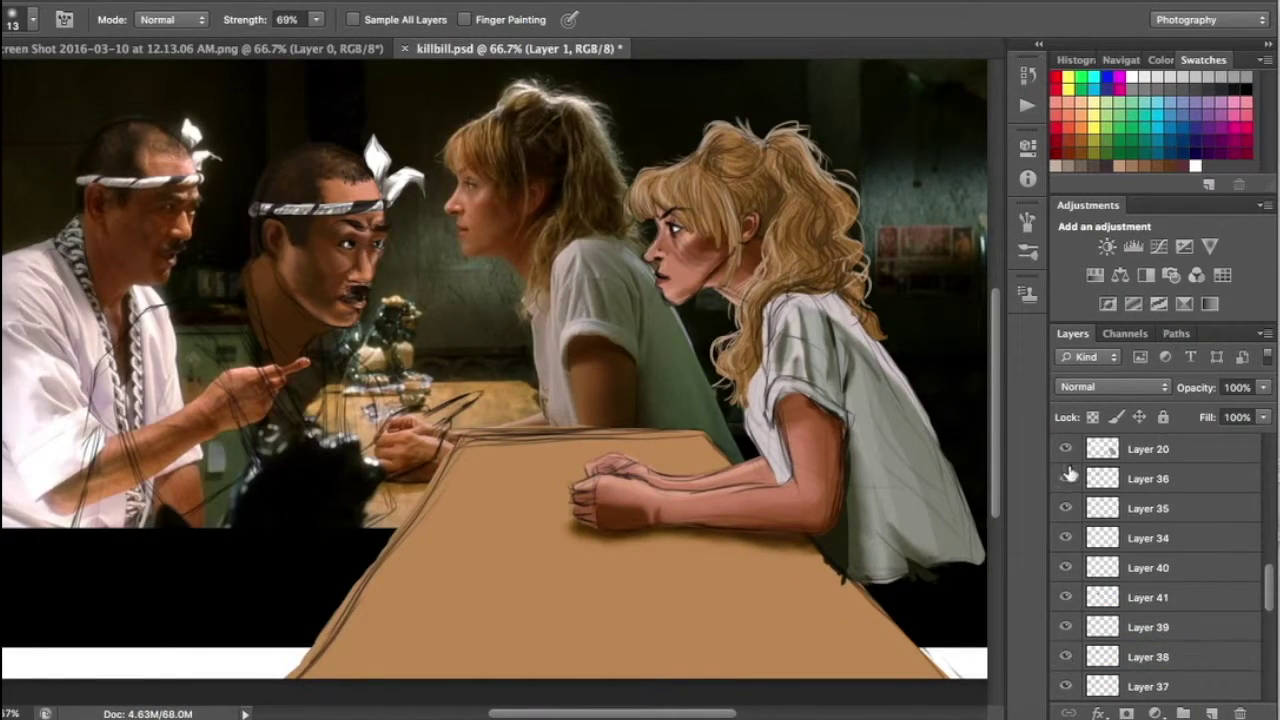
Group Layers 34–42 as 'man', select Layer 42 and sample a skin colour
left_click_drag(1270, 592, 1270, 690)
left_click(1190, 688, "shift")
scroll(1195, 608, "up", 3)
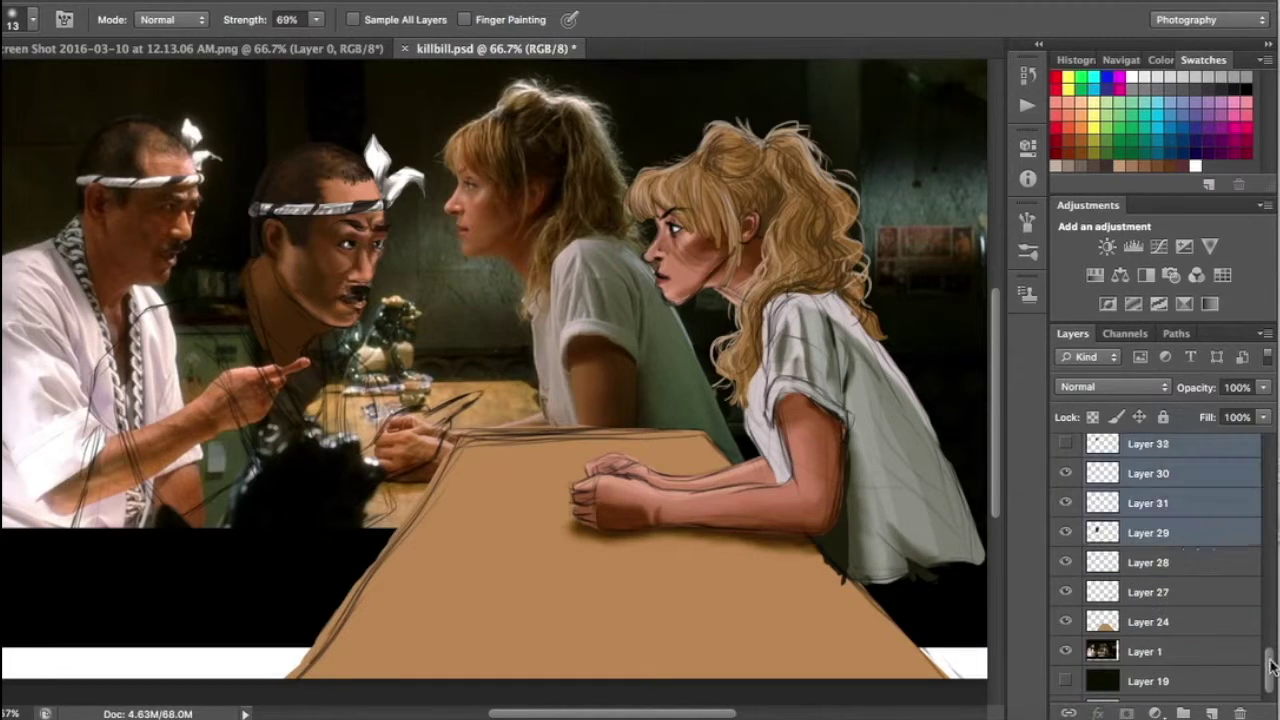
key("ctrl+g")
left_click(1090, 565)
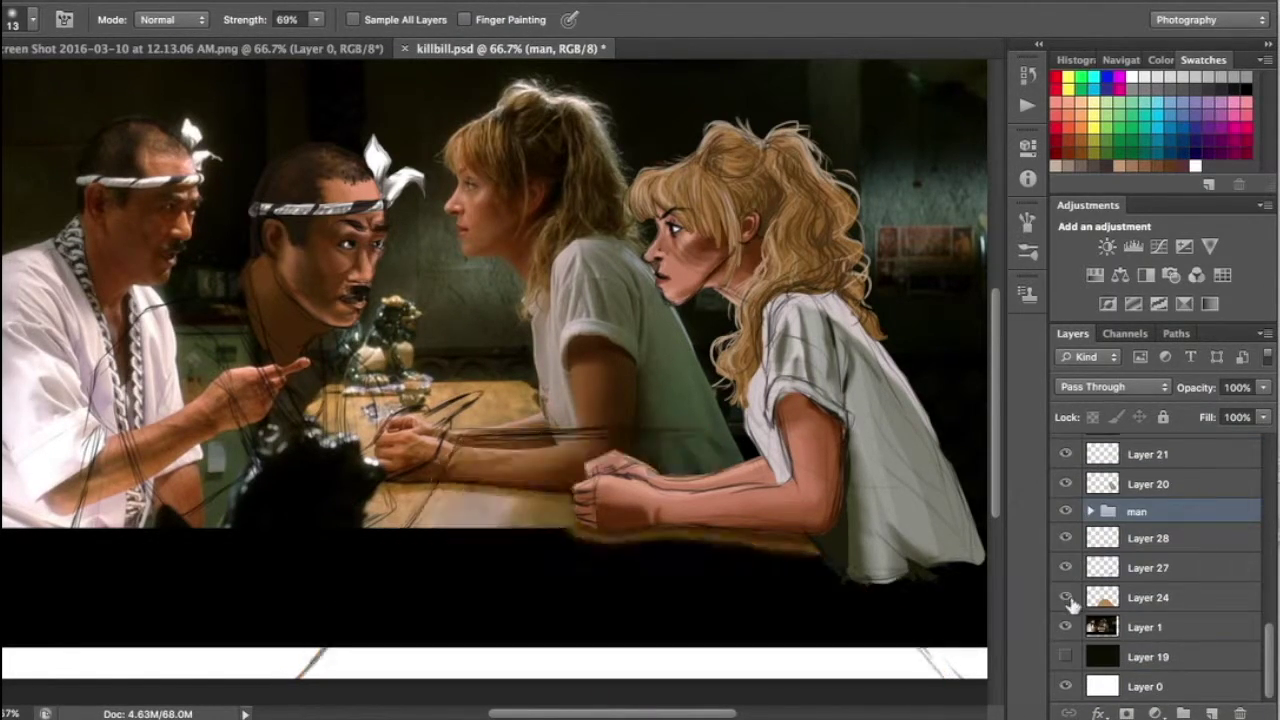
left_click(1165, 538)
key("i")
left_click(160, 420)
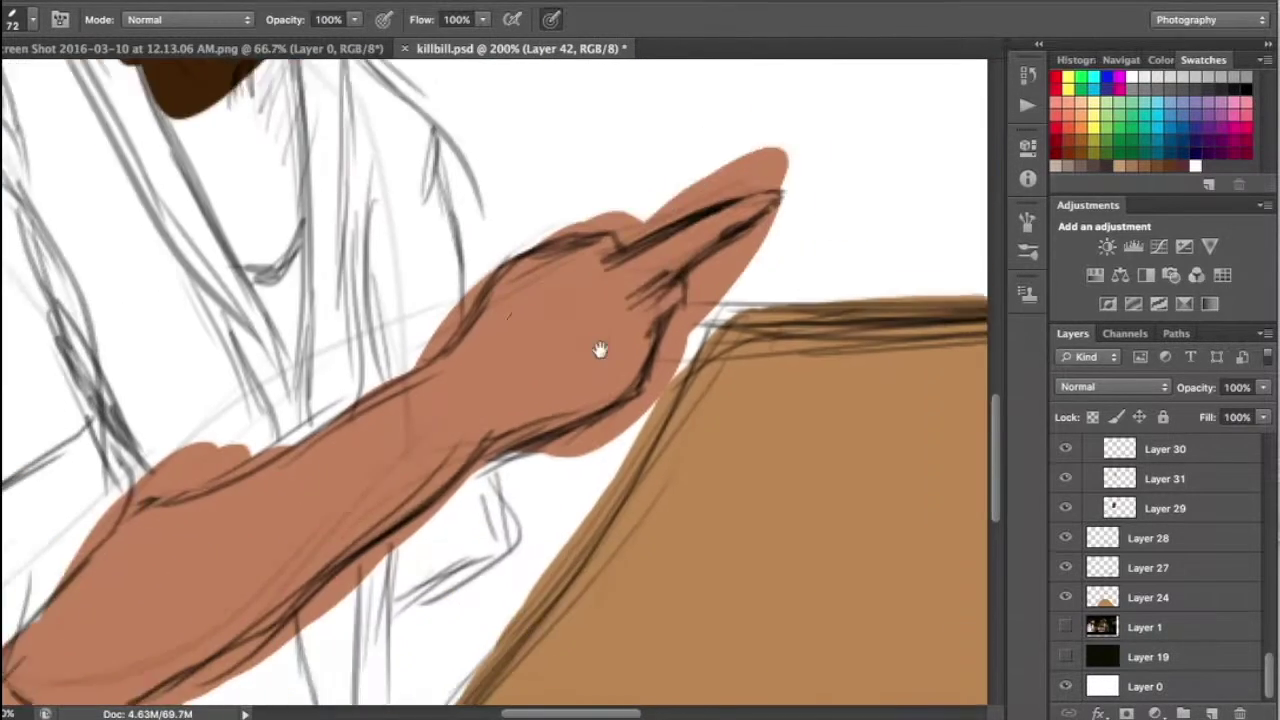
Block in the forearm, clean its top edge and sample the arm's skin on a new layer
left_click_drag(228, 408, 374, 361)
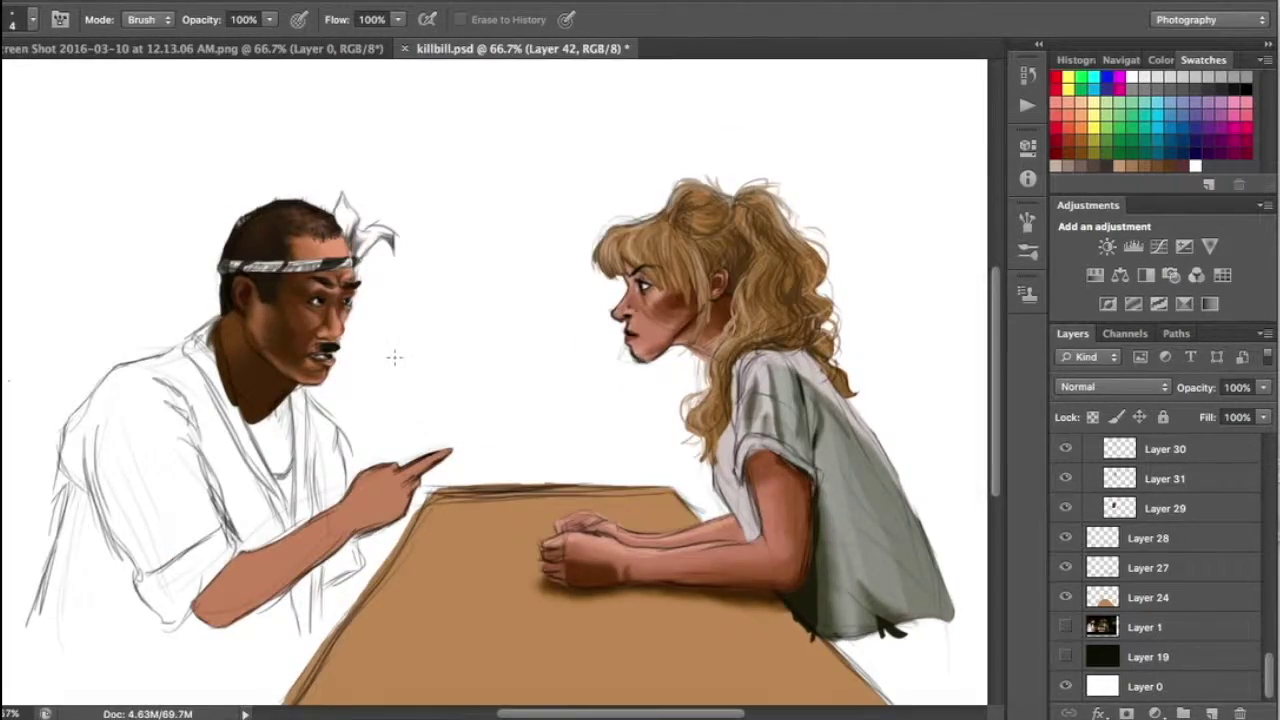
mouse_move(394, 357)
left_mouse_down()
mouse_move(607, 402)
mouse_move(820, 486)
left_mouse_up()
key("ctrl+0")
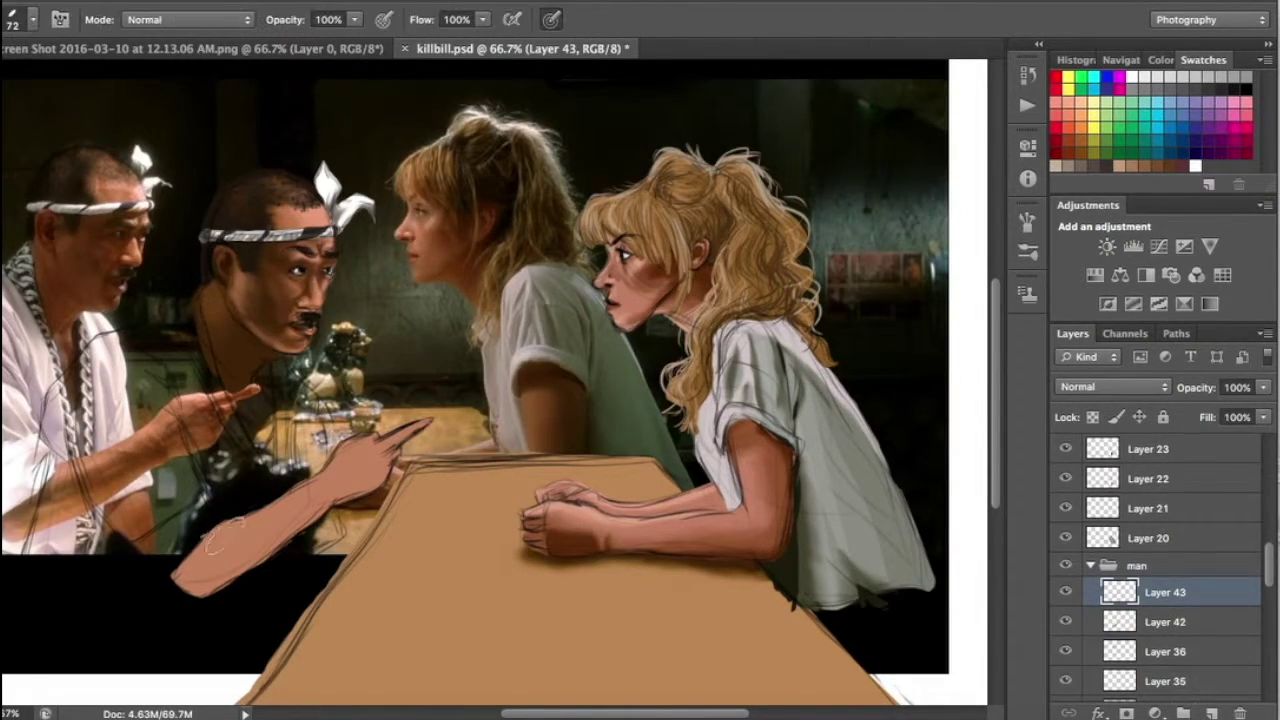
key("ctrl+shift+alt+n")
left_click(295, 396, "alt")
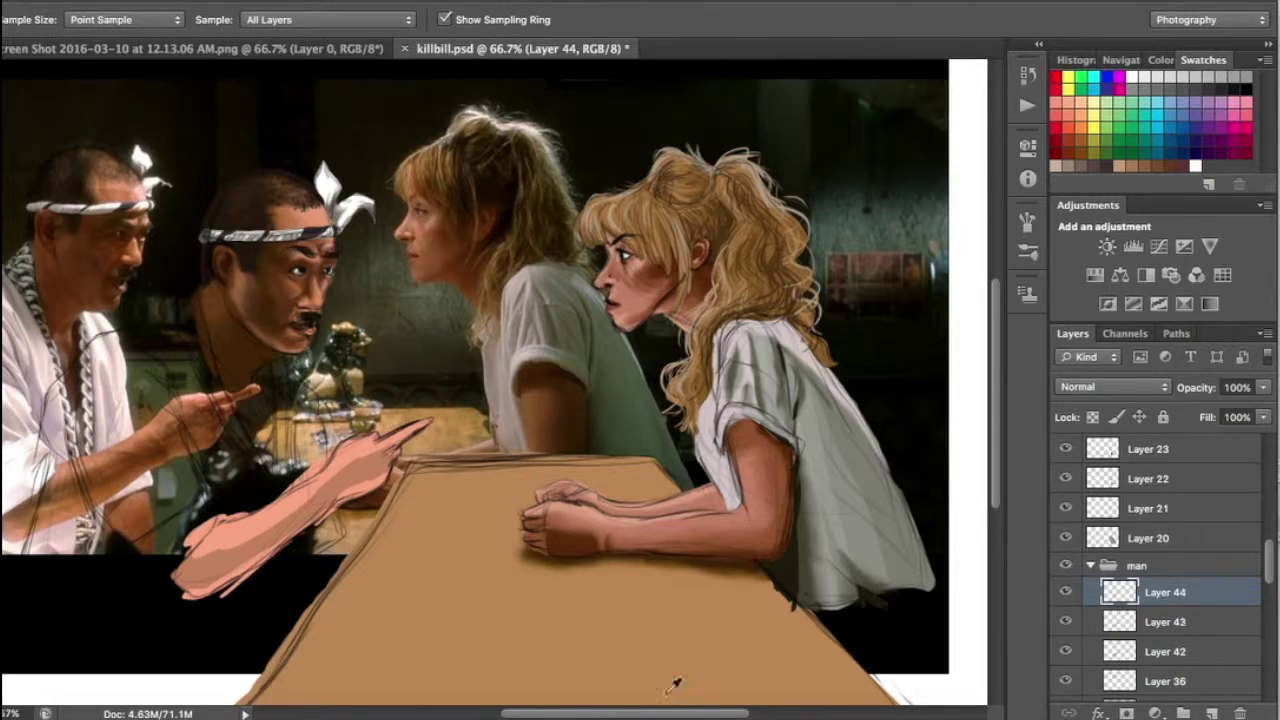
Erase the bulge on the arm's upper edge on Layer 43, then add Layer 45 above Layer 42
key("ctrl+plus")
key("ctrl+plus")
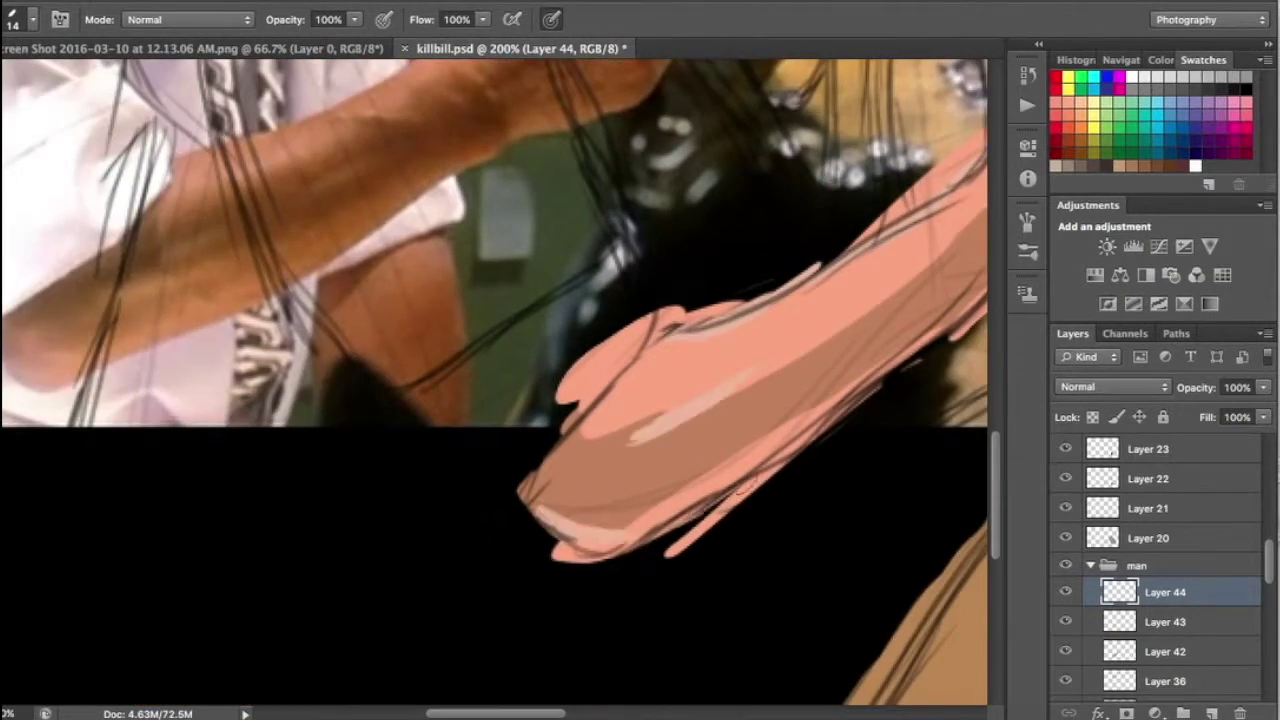
scroll(495, 380, "down", 3)
key("e")
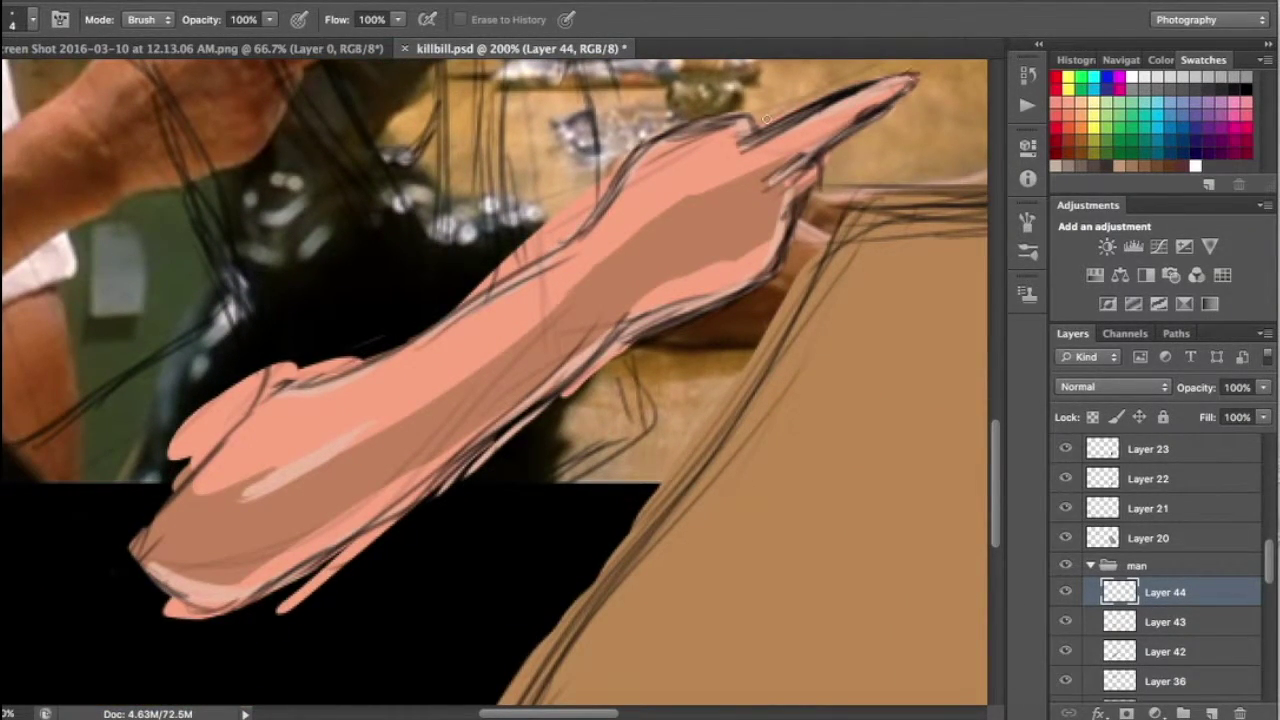
key("alt+bracketleft")
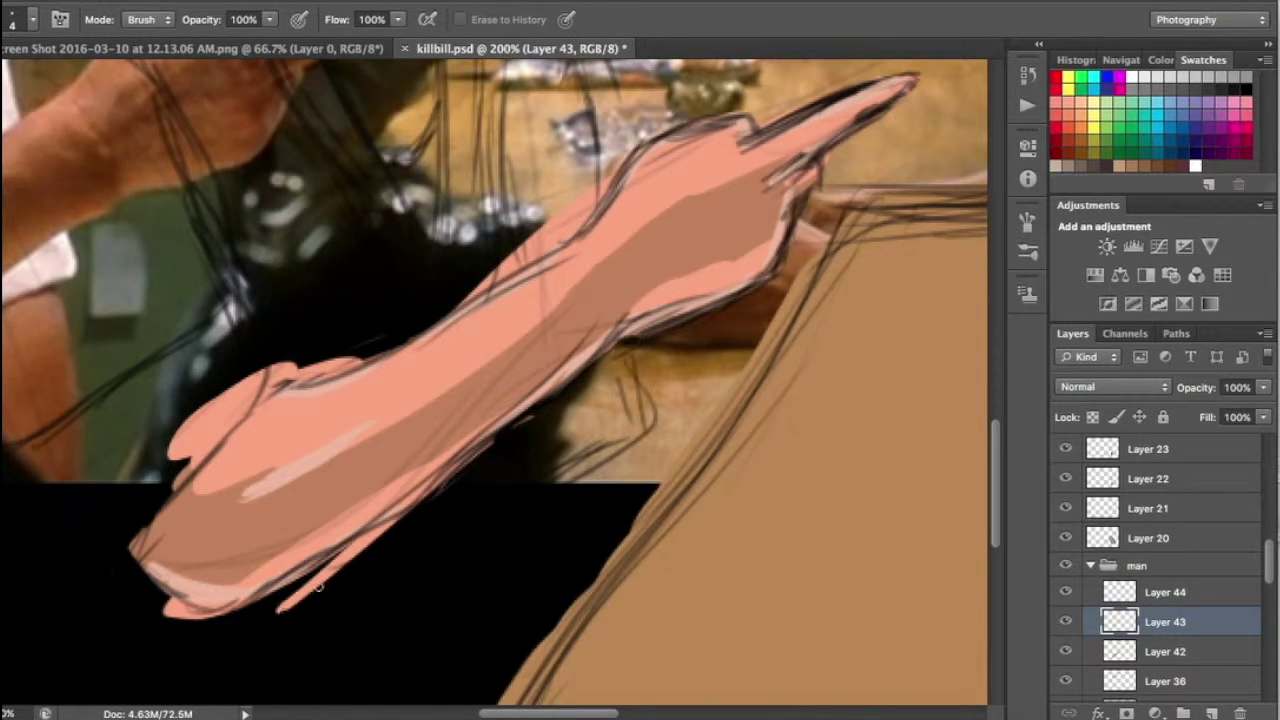
left_click_drag(195, 412, 272, 381)
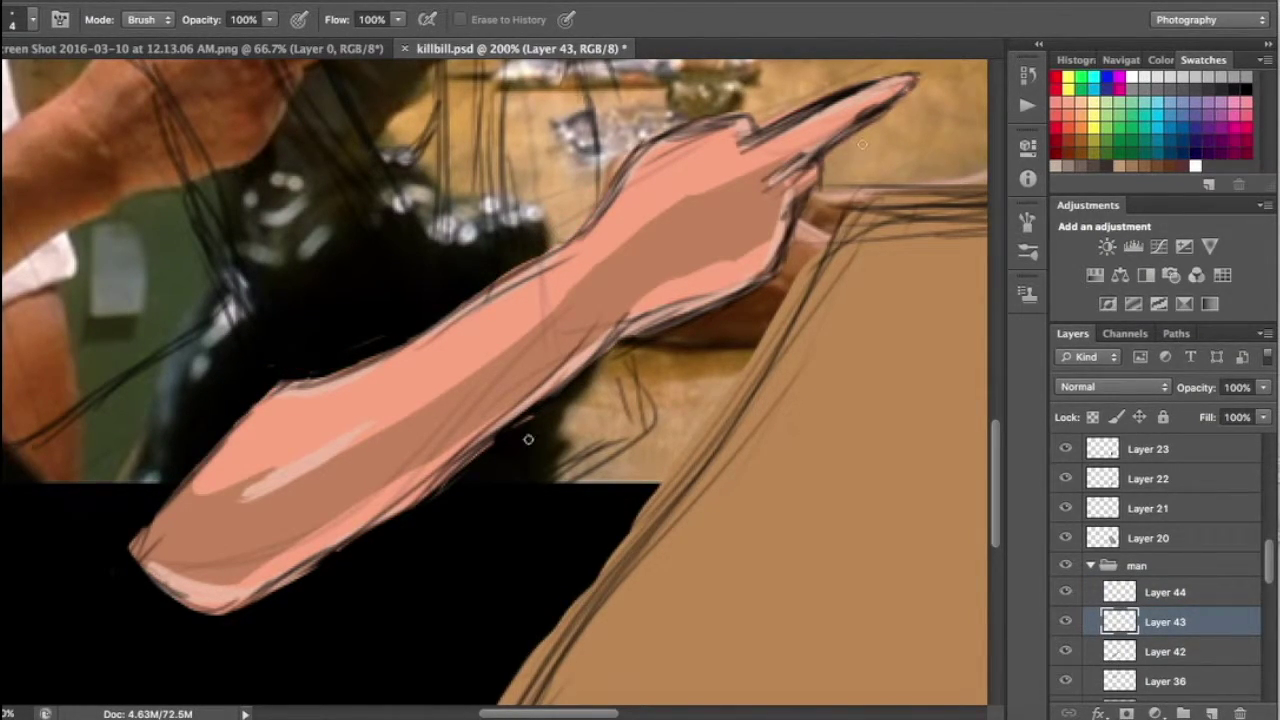
key("alt+bracketleft")
key("ctrl+minus")
key("ctrl+shift+alt+n")
Move Layer 45 to the top of the man group and enlarge the smudge brush to 38
key("b")
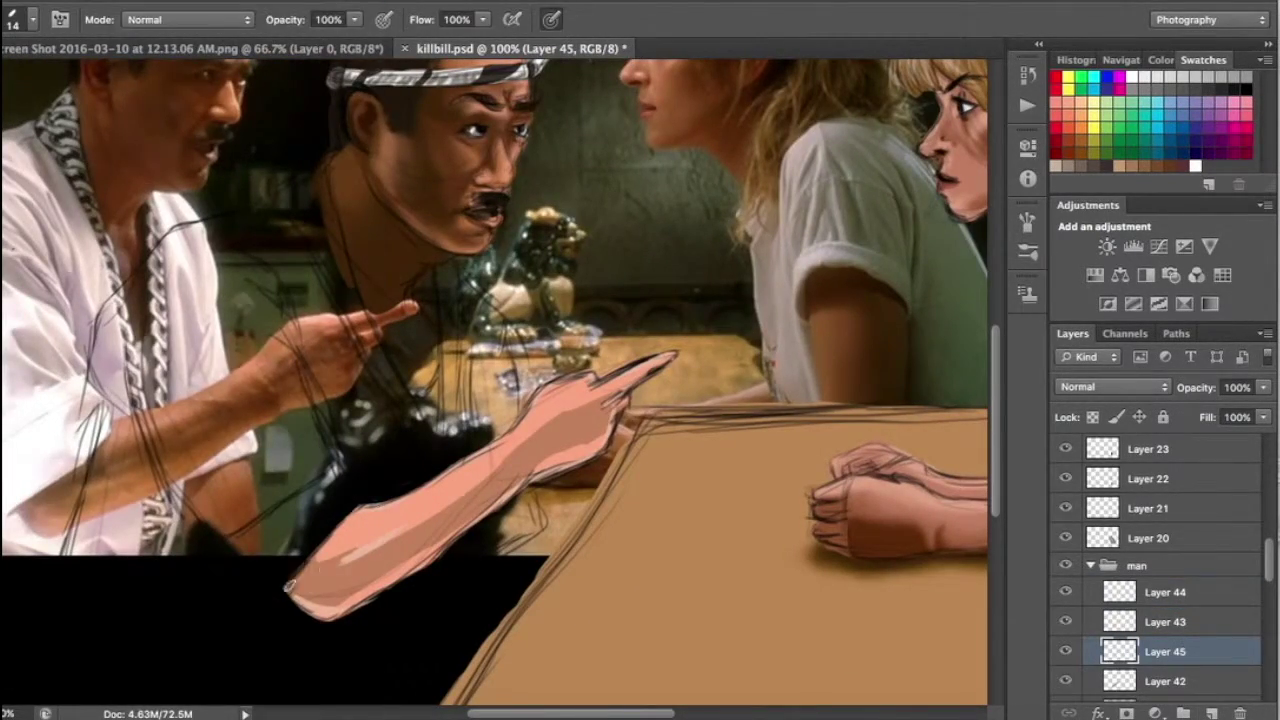
key("r")
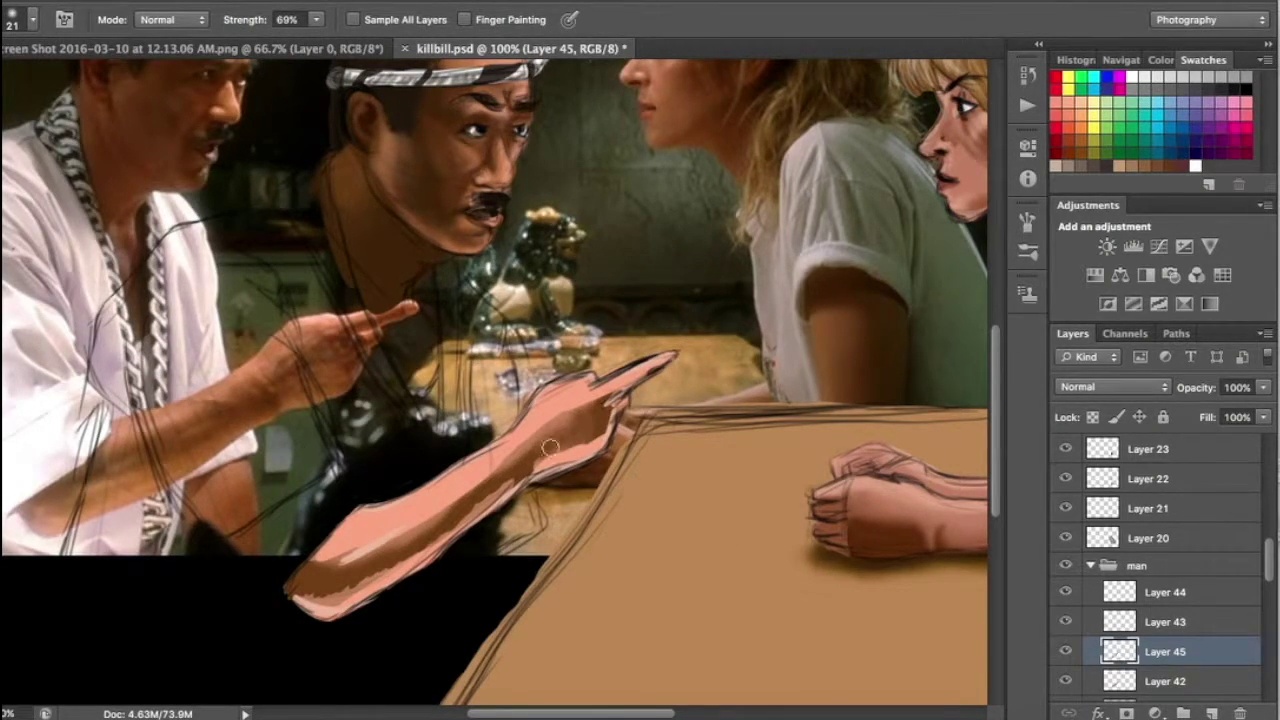
key("alt+bracketright")
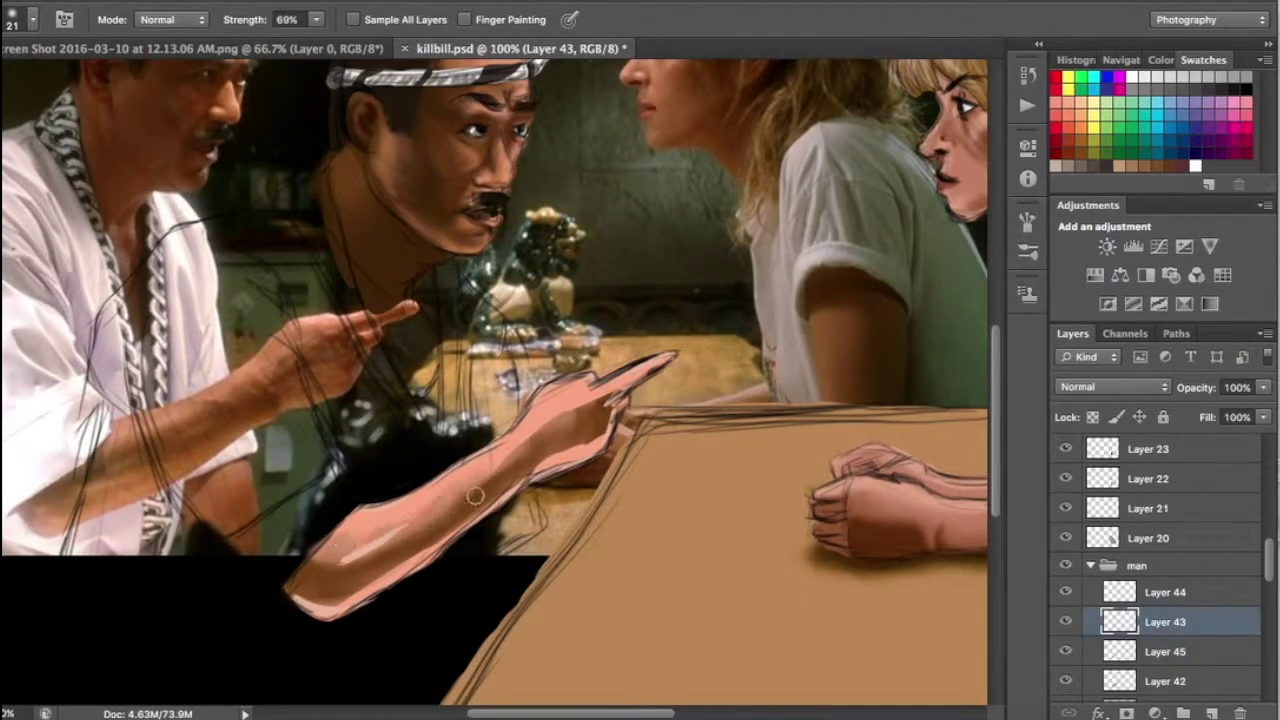
key("alt+bracketright")
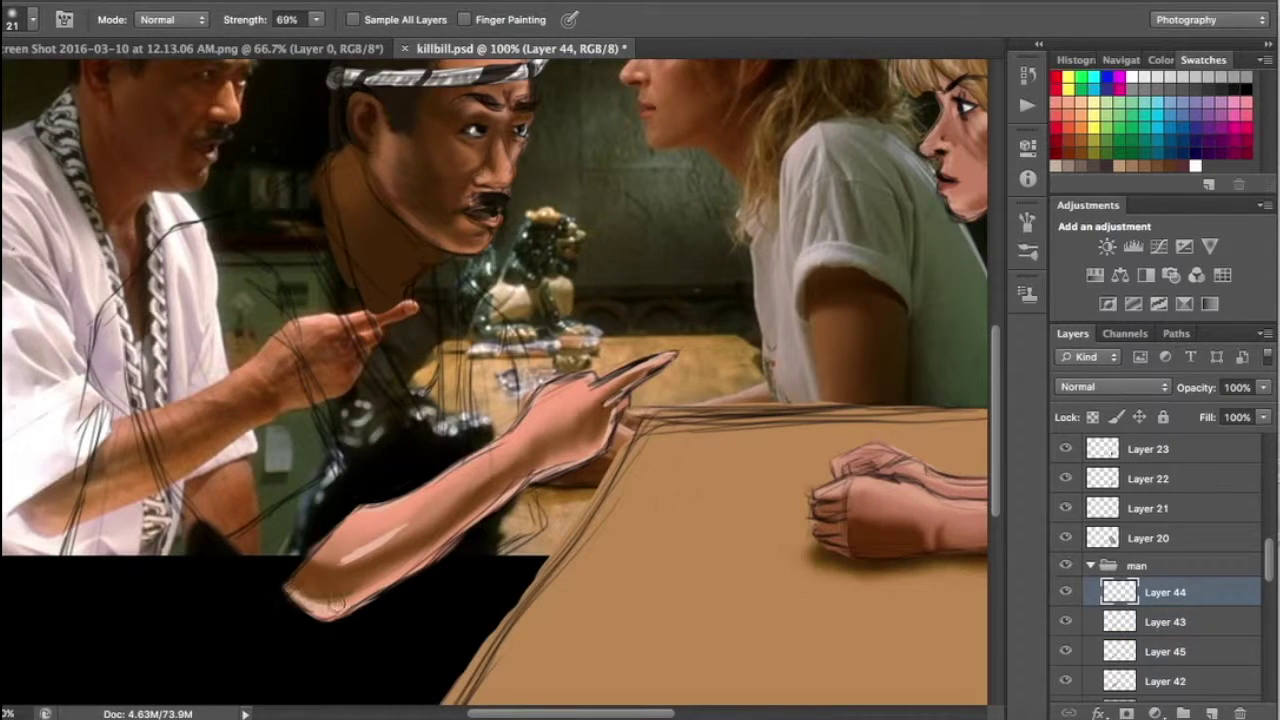
key("ctrl+z")
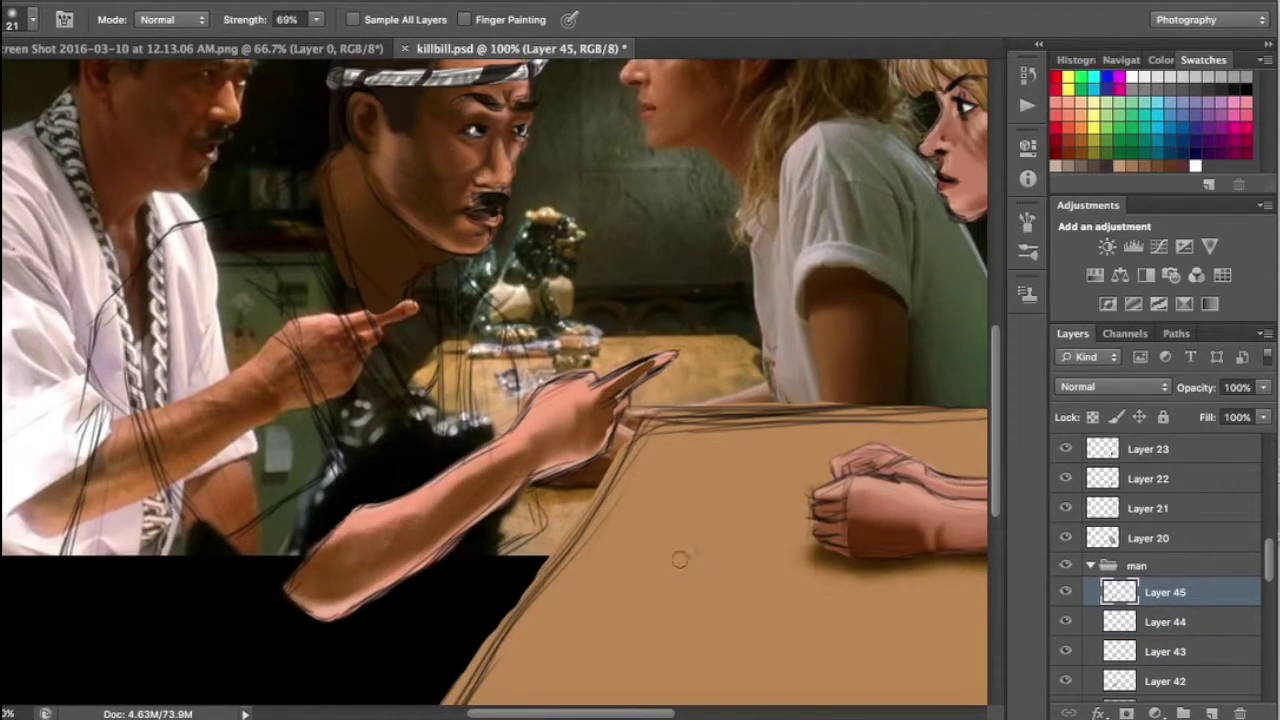
key("alt+bracketleft")
key("bracketright")
key("bracketright")
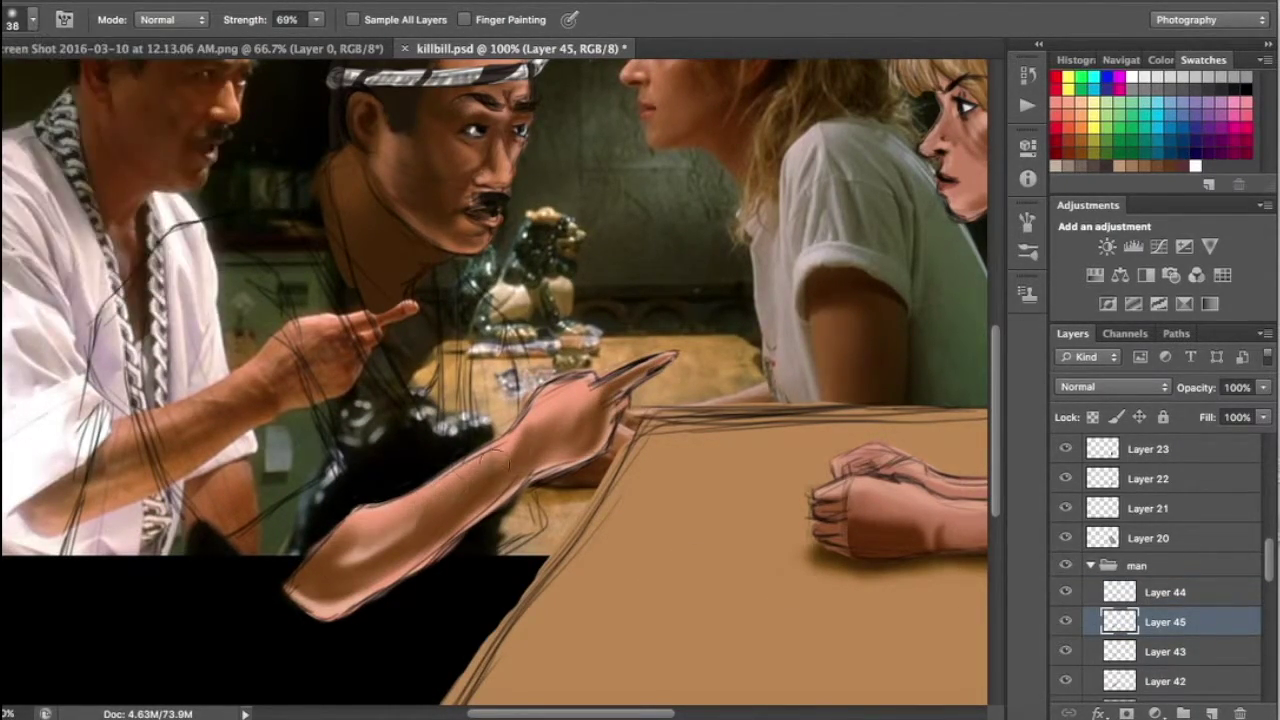
On Layer 46, paint a dark brown shadow along the arm and smudge it in
key("ctrl+shift+alt+n")
key("b")
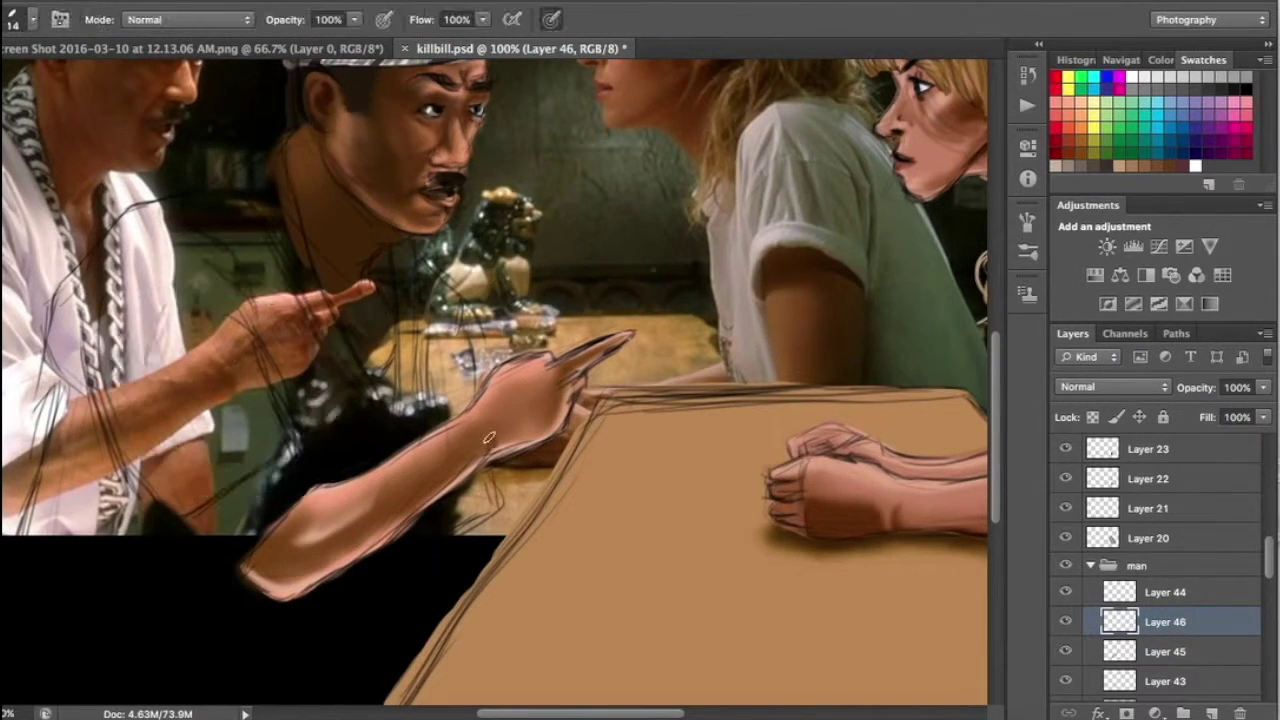
left_click(317, 321, "alt")
left_click_drag(478, 428, 486, 452)
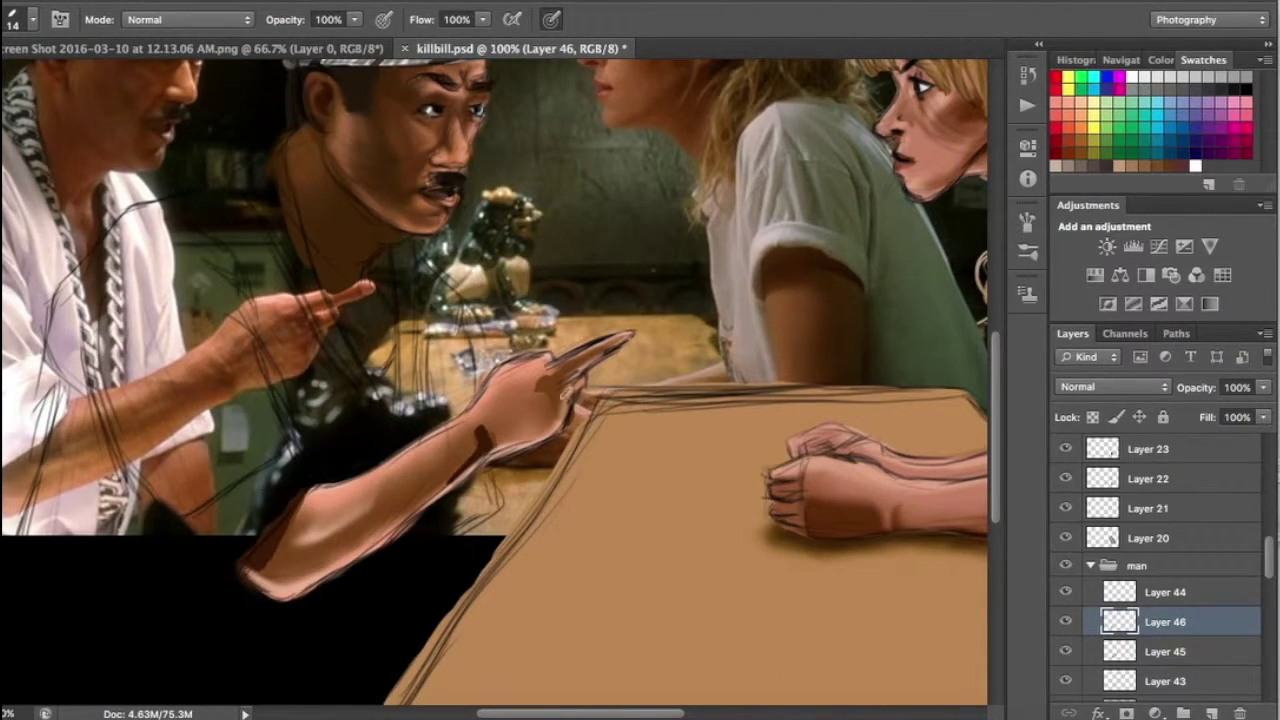
key("r")
left_click_drag(405, 472, 483, 431)
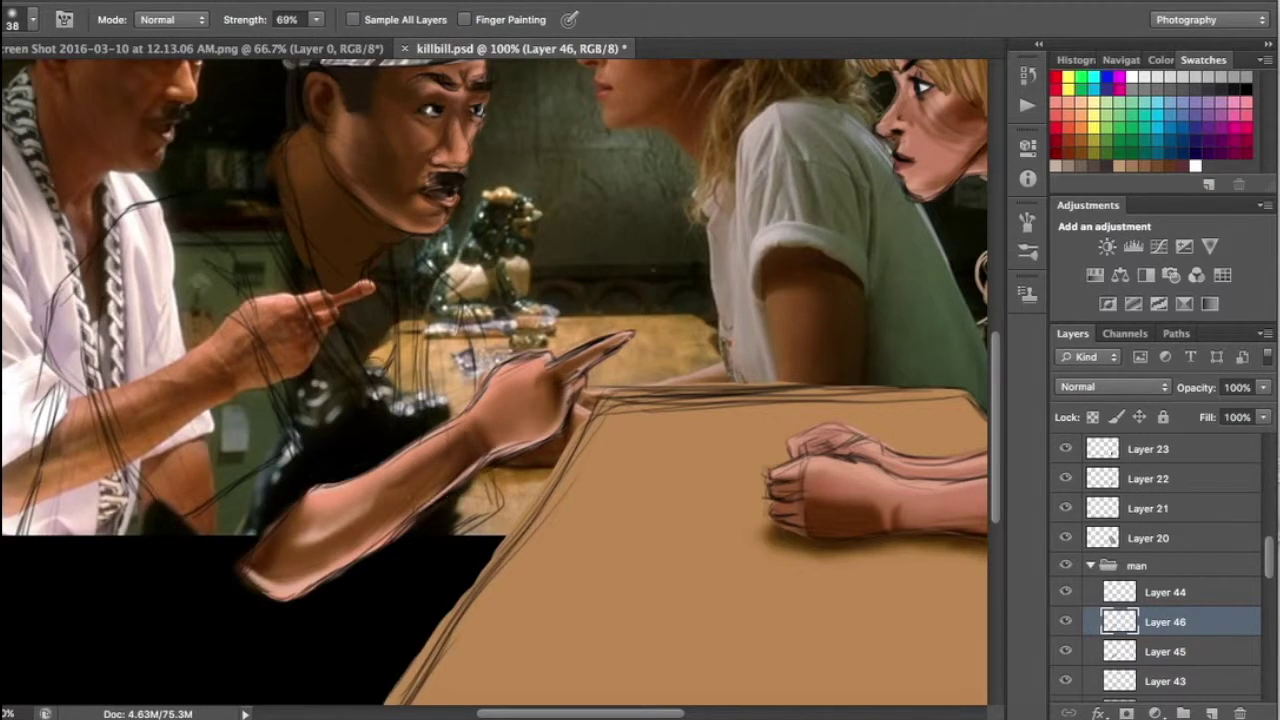
Alternate painting and smudging to refine the forearm's brown shading
key("ctrl+minus")
key("b")
key("r")
key("b")
key("r")
scroll(486, 383, "down", 1)
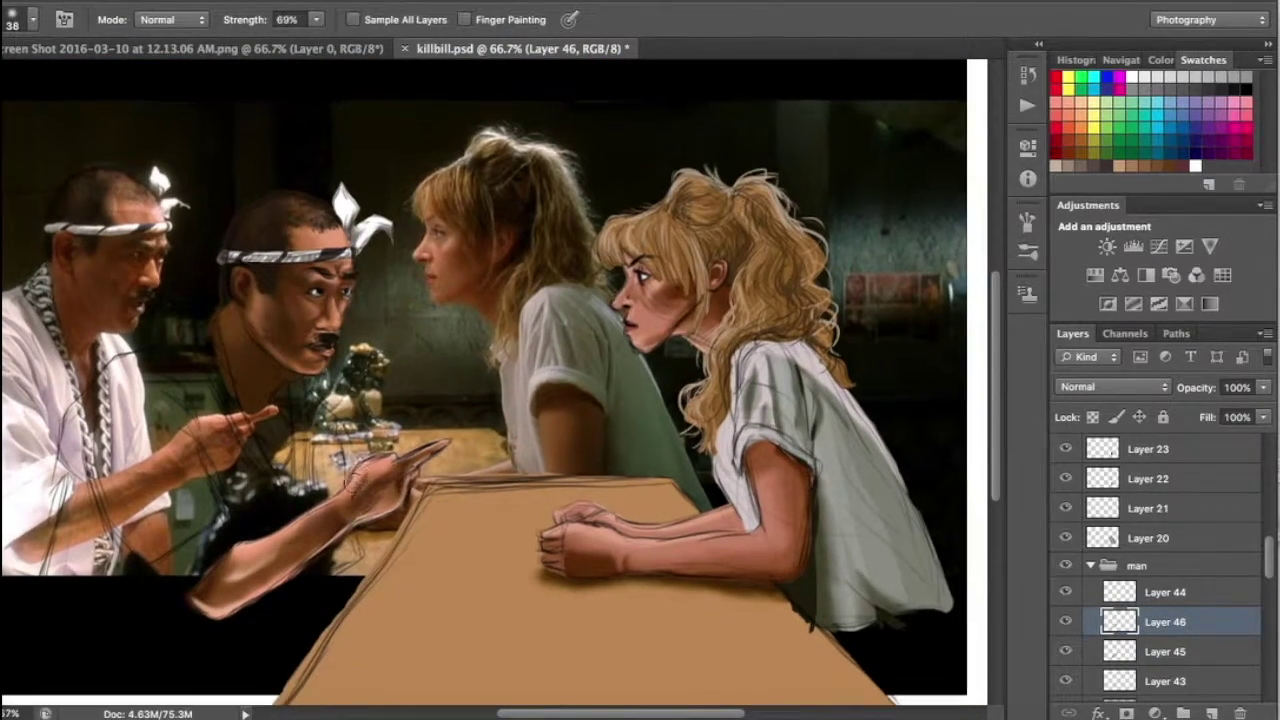
Compare the painting with the reference photo and sample the pale robe colour on Layer 47
key("ctrl+minus")
left_click(1066, 629)
left_click(1066, 629)
key("ctrl+shift+alt+n")
key("b")
left_click(80, 386, "alt")
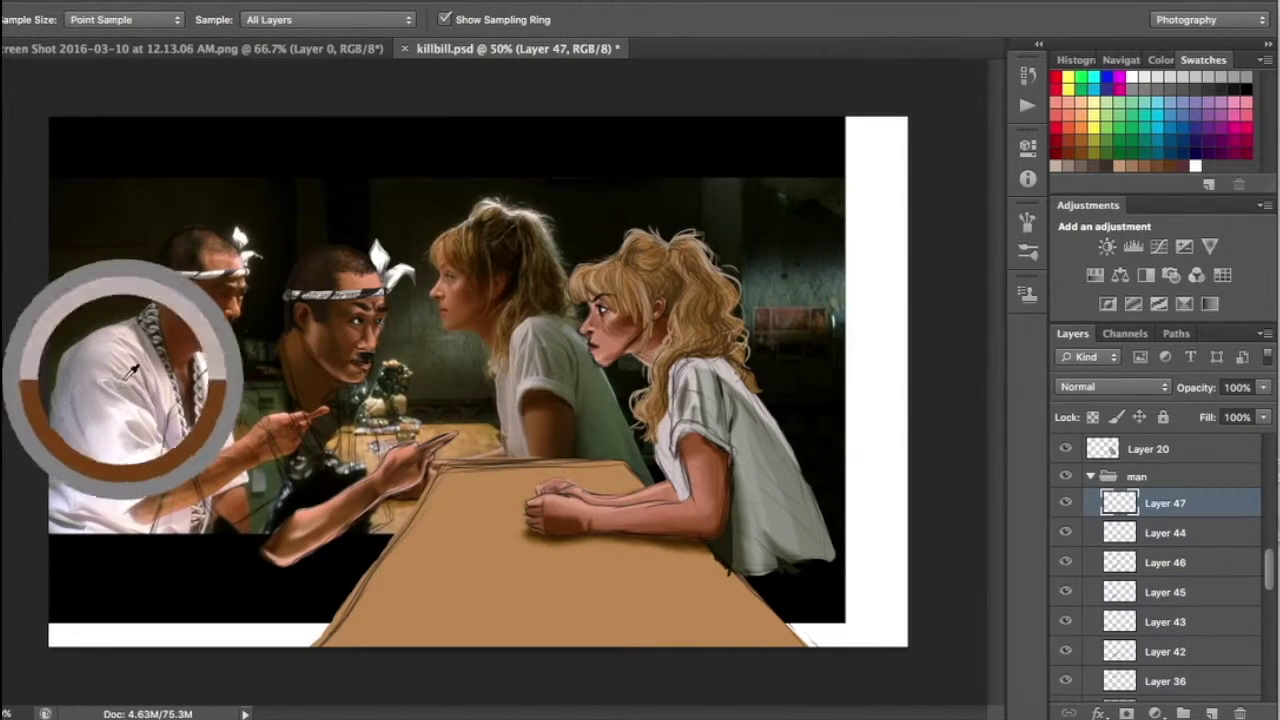
Brush pale pink over the man's torso and erase it off his neck
left_click_drag(192, 525, 380, 560)
key("e")
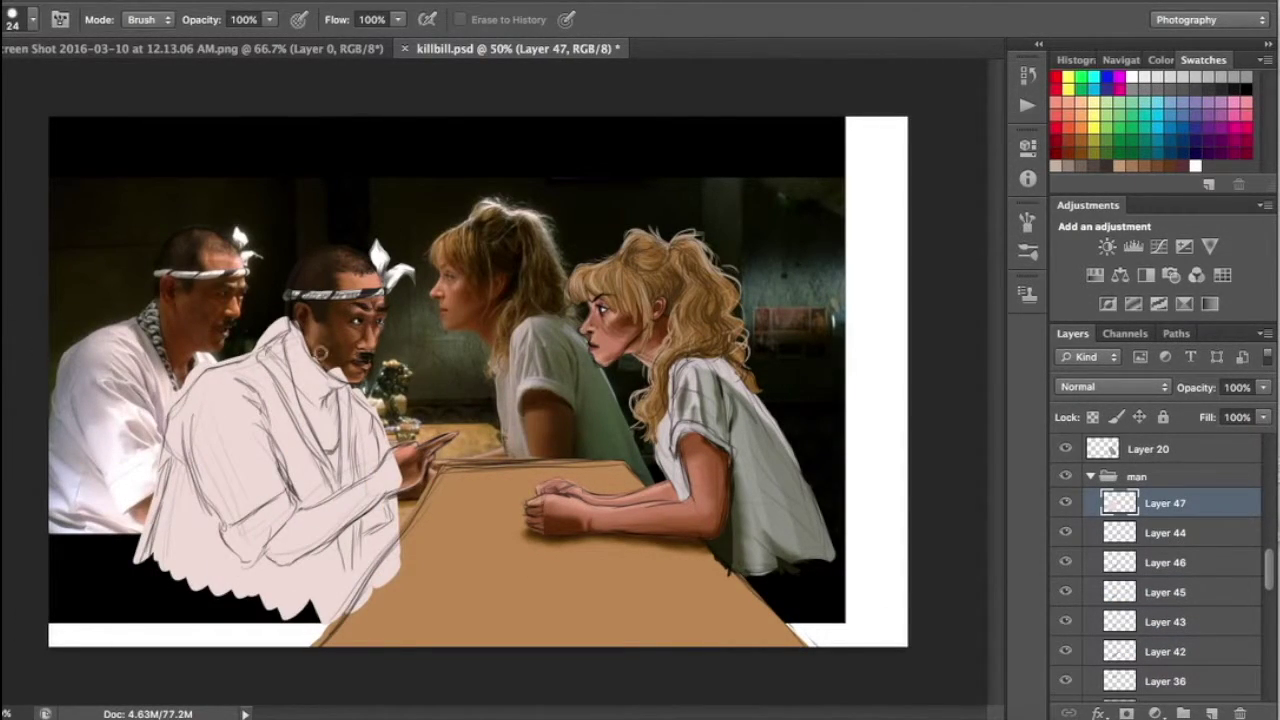
key("ctrl+plus")
key("ctrl+plus")
left_click_drag(371, 200, 500, 457)
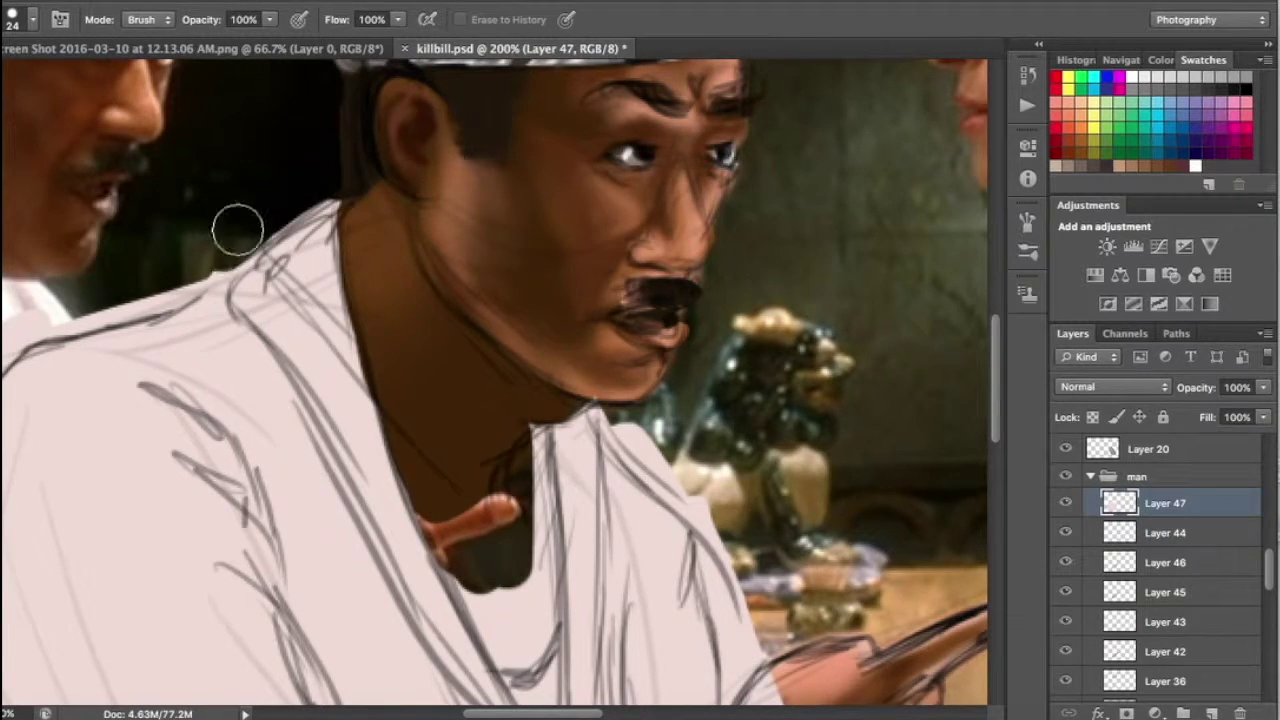
Erase the pink fill from the man's arm, beard and hand
scroll(234, 223, "left", 5)
scroll(177, 271, "down", 5)
scroll(257, 191, "down", 5)
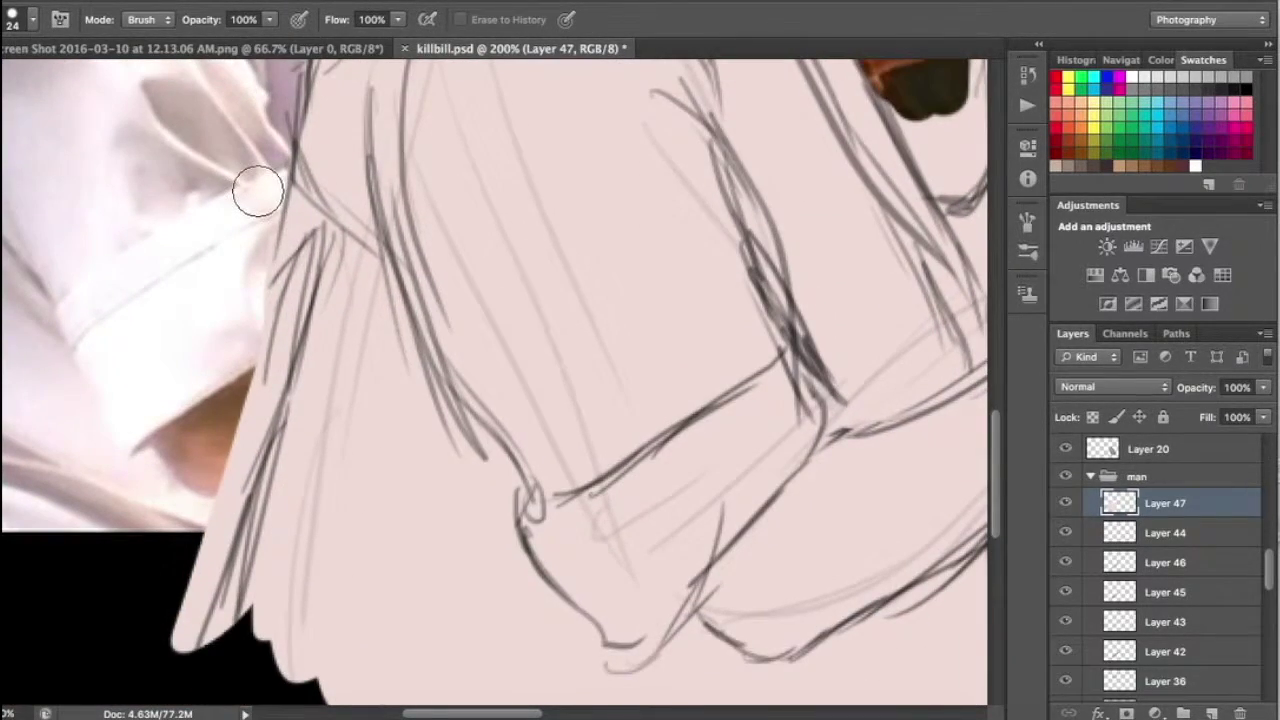
scroll(262, 380, "right", 5)
left_click_drag(380, 440, 780, 180)
scroll(500, 300, "up", 5)
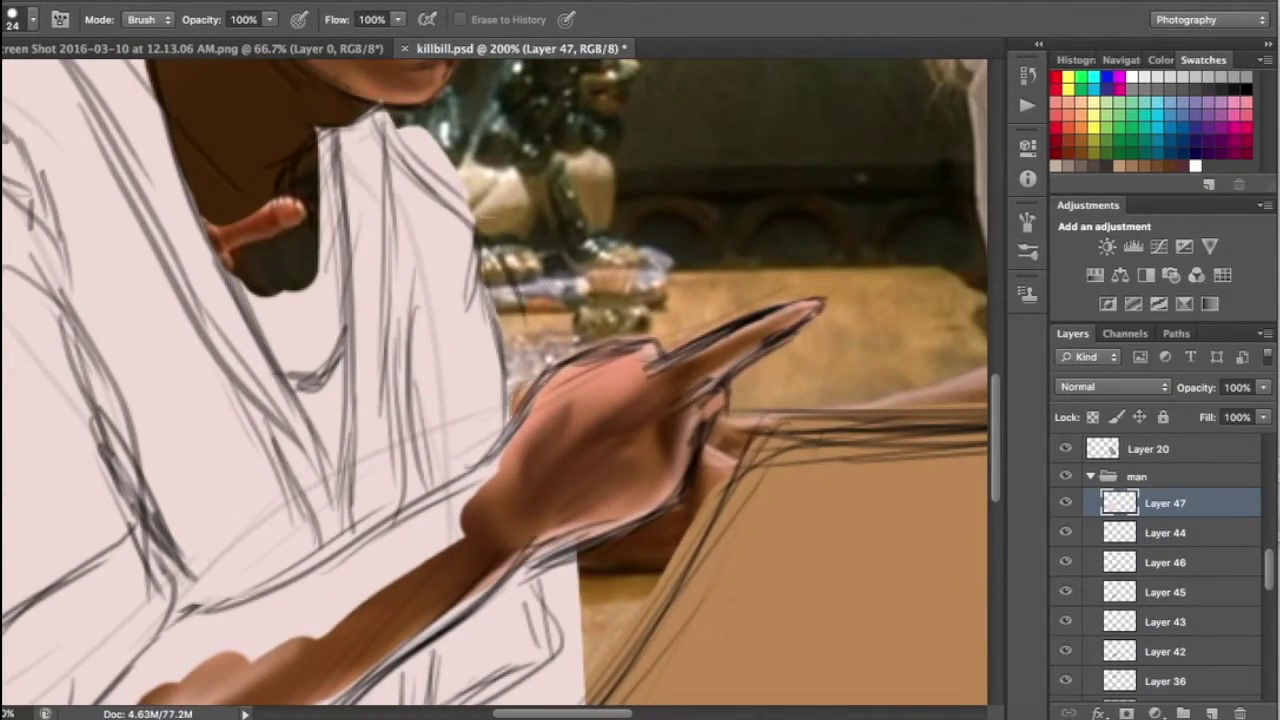
left_click_drag(470, 110, 302, 232)
scroll(266, 220, "down", 5)
scroll(563, 134, "left", 2)
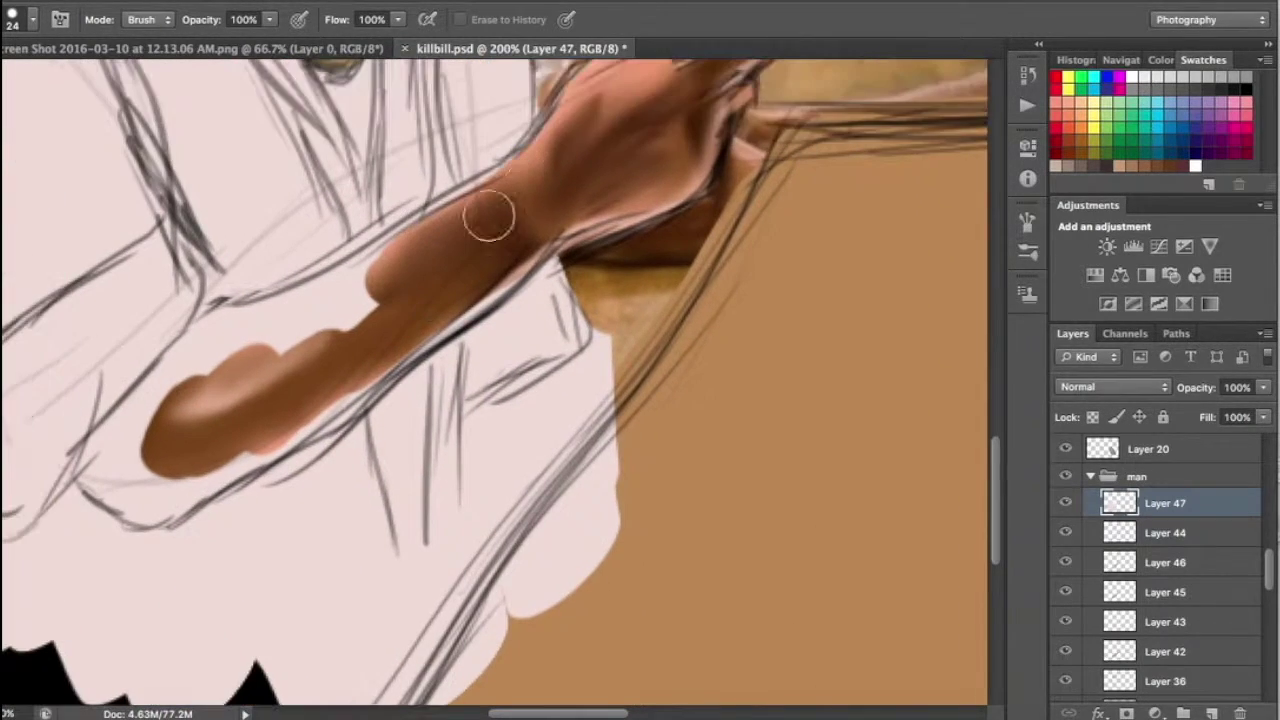
Darken the man's lower arm and paint black along the sleeve edge
mouse_move(216, 337)
left_mouse_down()
mouse_move(157, 491)
mouse_move(114, 449)
left_mouse_up()
scroll(114, 449, "up", 5)
left_click_drag(411, 181, 403, 195)
scroll(403, 195, "down", 5)
scroll(403, 195, "up", 2)
mouse_move(680, 270)
left_mouse_down()
mouse_move(640, 420)
mouse_move(530, 600)
mouse_move(430, 690)
left_mouse_up()
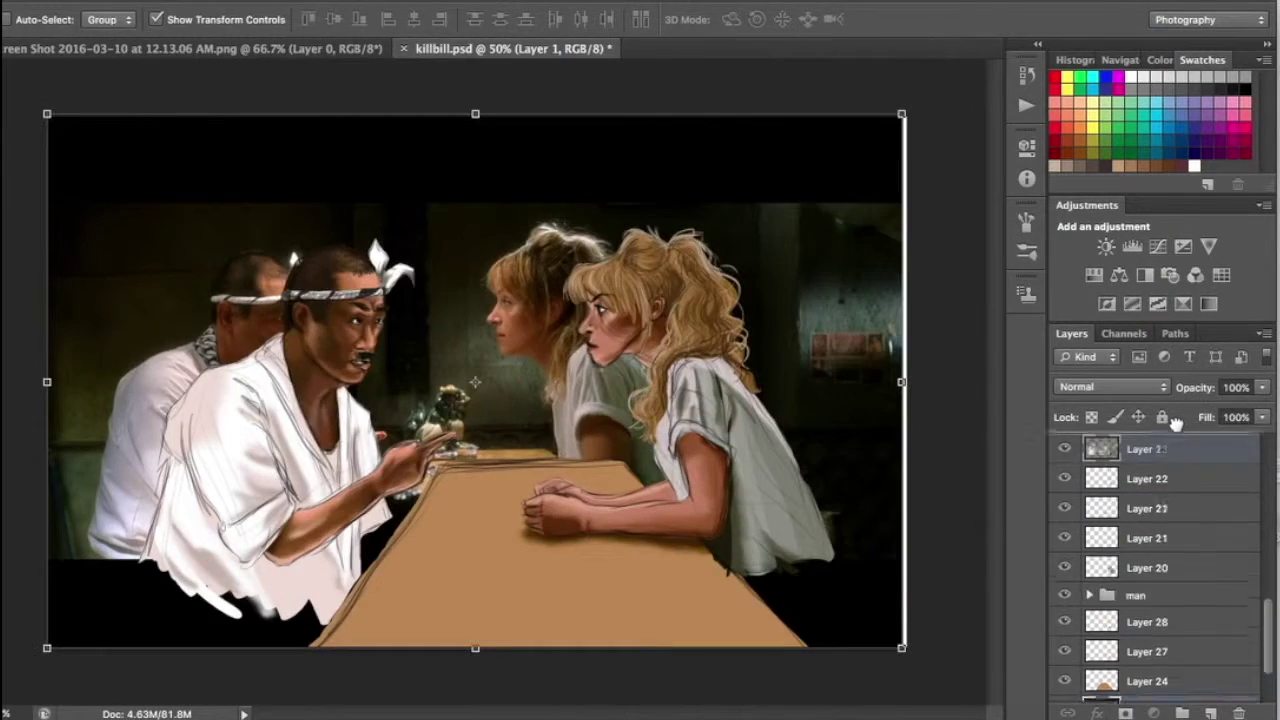
Hide the photo reference and fill the lower-left background block with dark green
left_click(1065, 450)
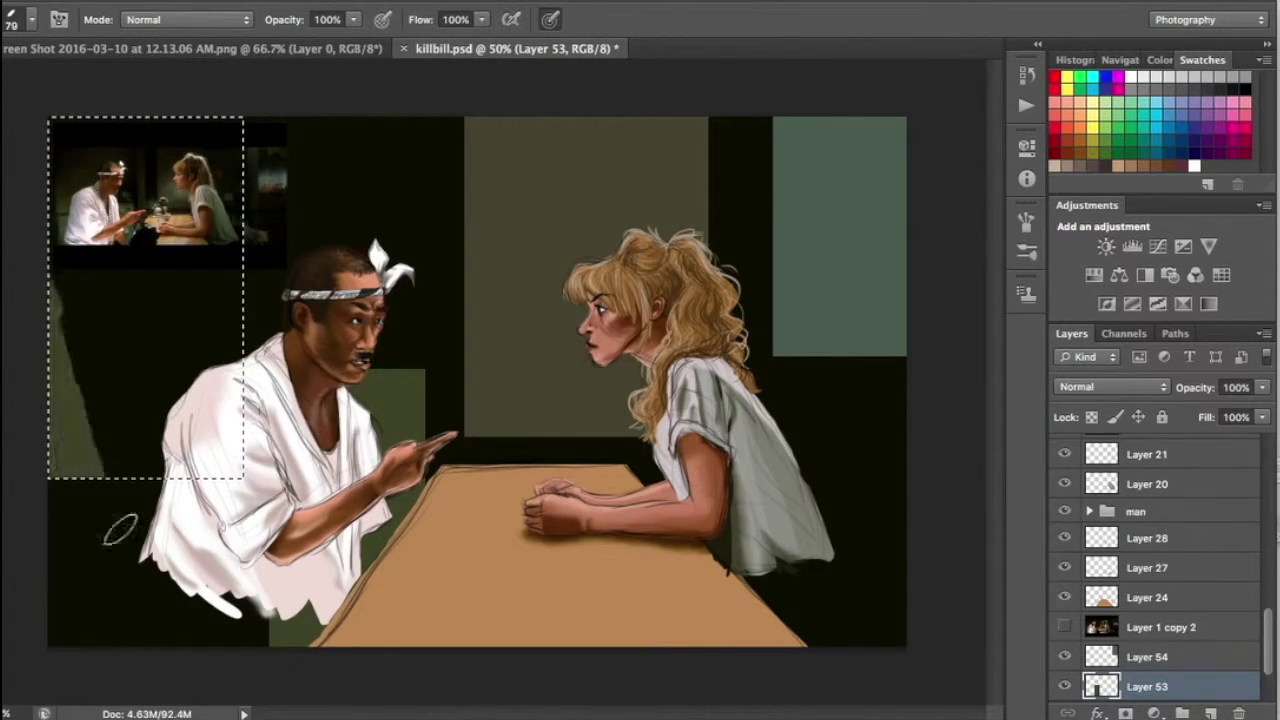
left_click_drag(120, 530, 215, 118)
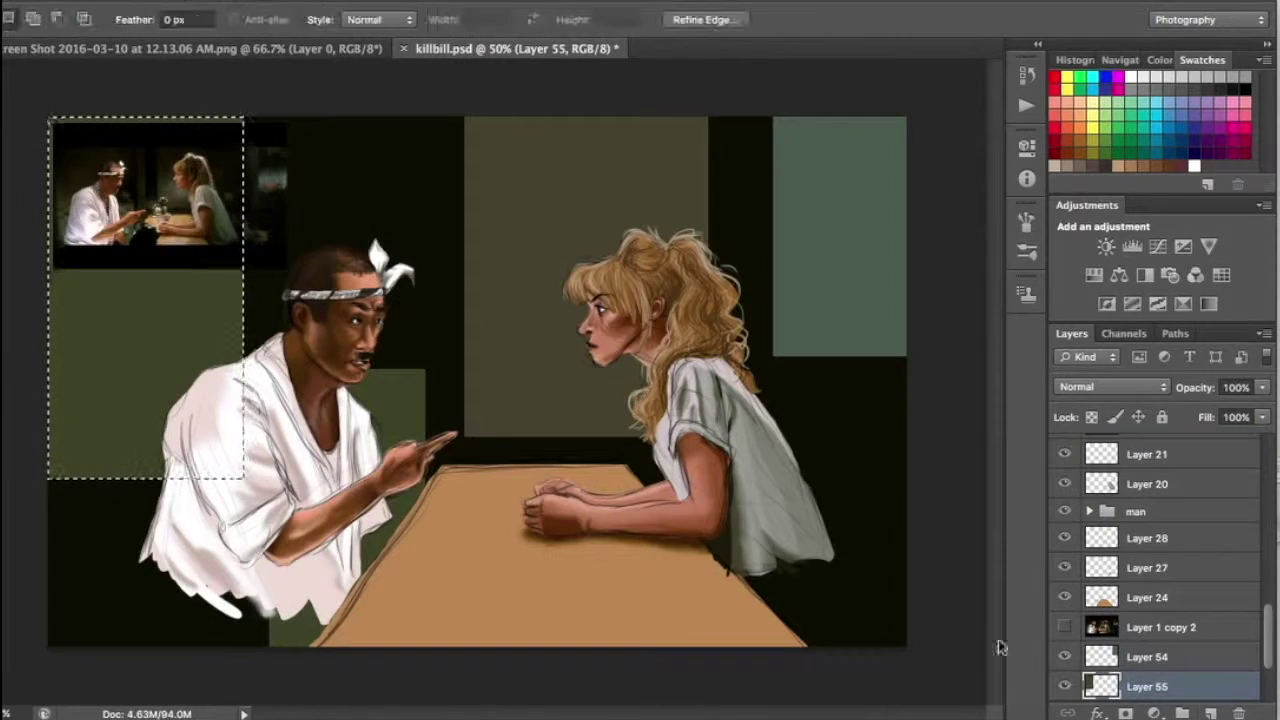
left_click_drag(48, 497, 242, 646)
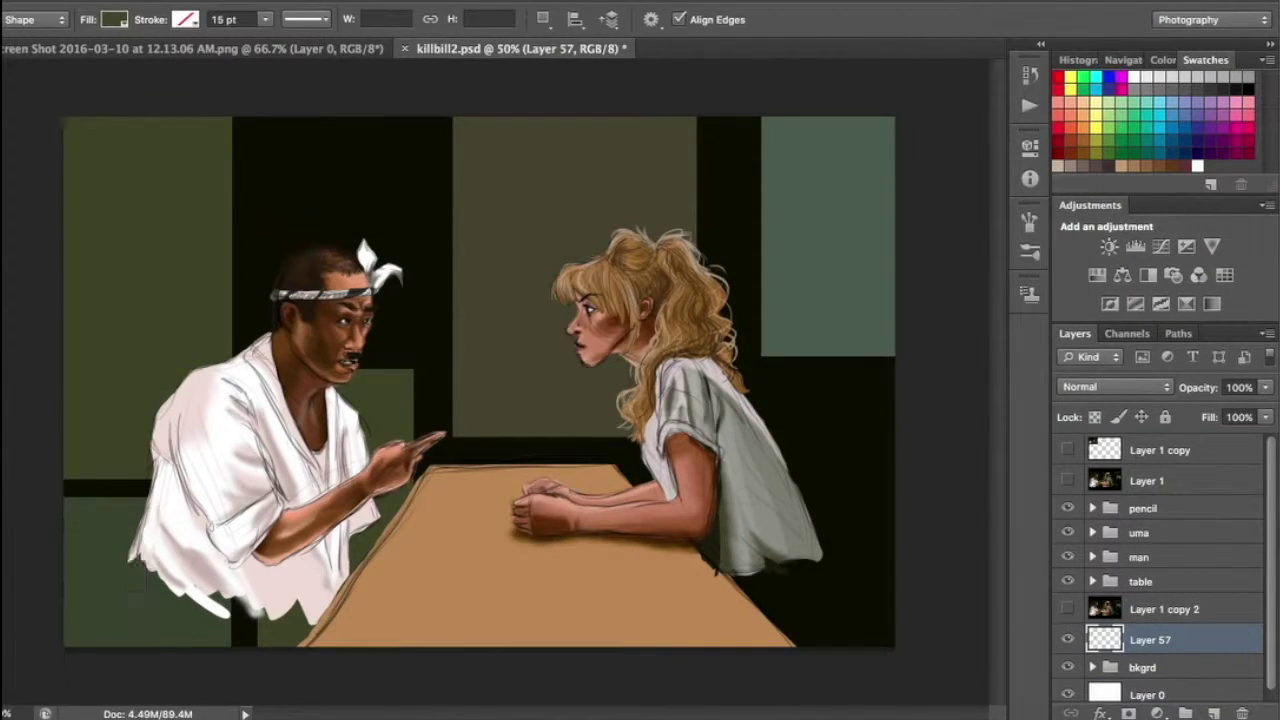
Lay a dark-to-light gradient, add a grey gradient on a new layer, and lower its opacity
key("g")
left_click(77, 19)
left_click_drag(180, 100, 414, 294)
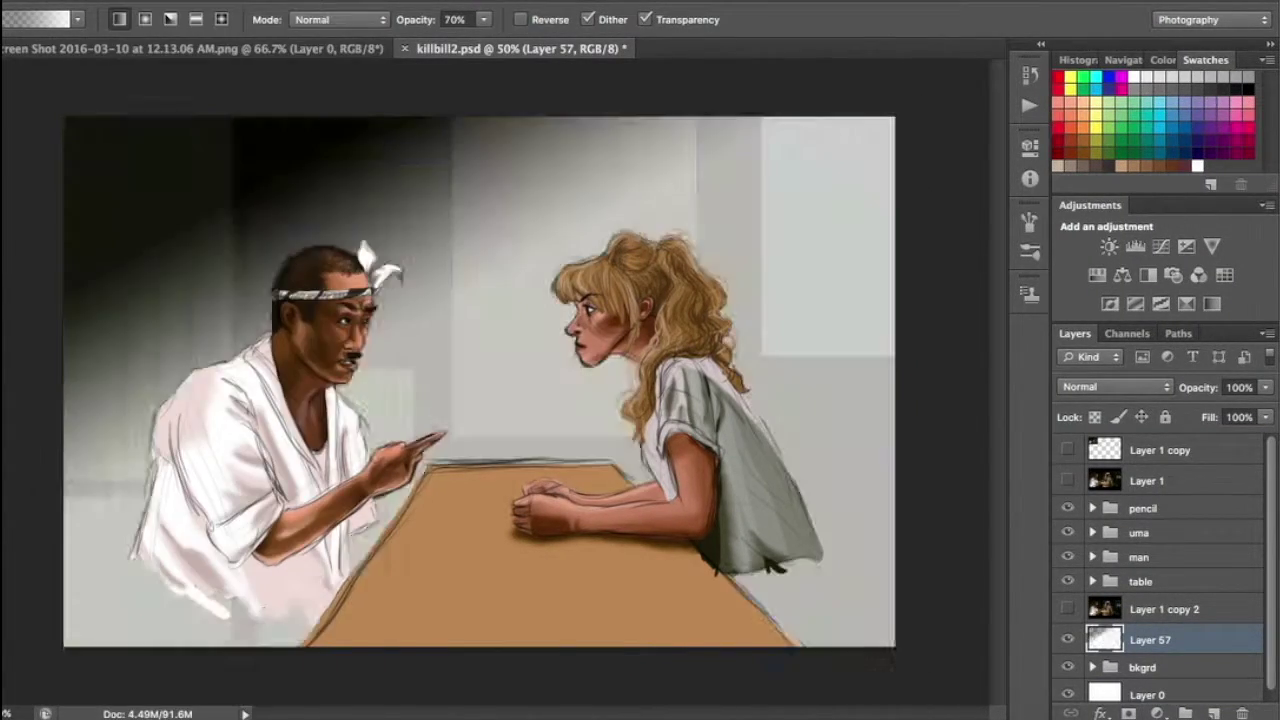
key("ctrl+shift+alt+n")
left_click_drag(414, 29, 509, 271)
left_click(1268, 387)
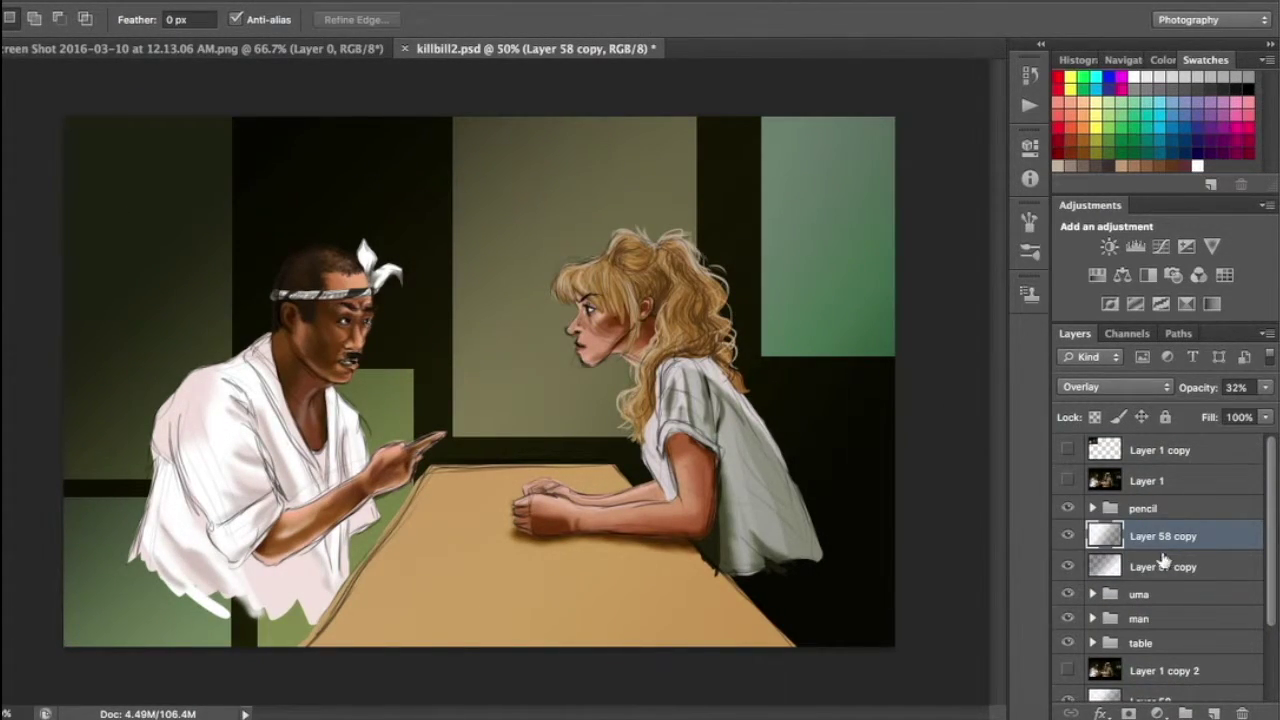
Lasso the man and woman's head and erase the gradients there with a size-67 eraser
left_click_drag(447, 478, 420, 480)
left_click_drag(560, 255, 620, 378)
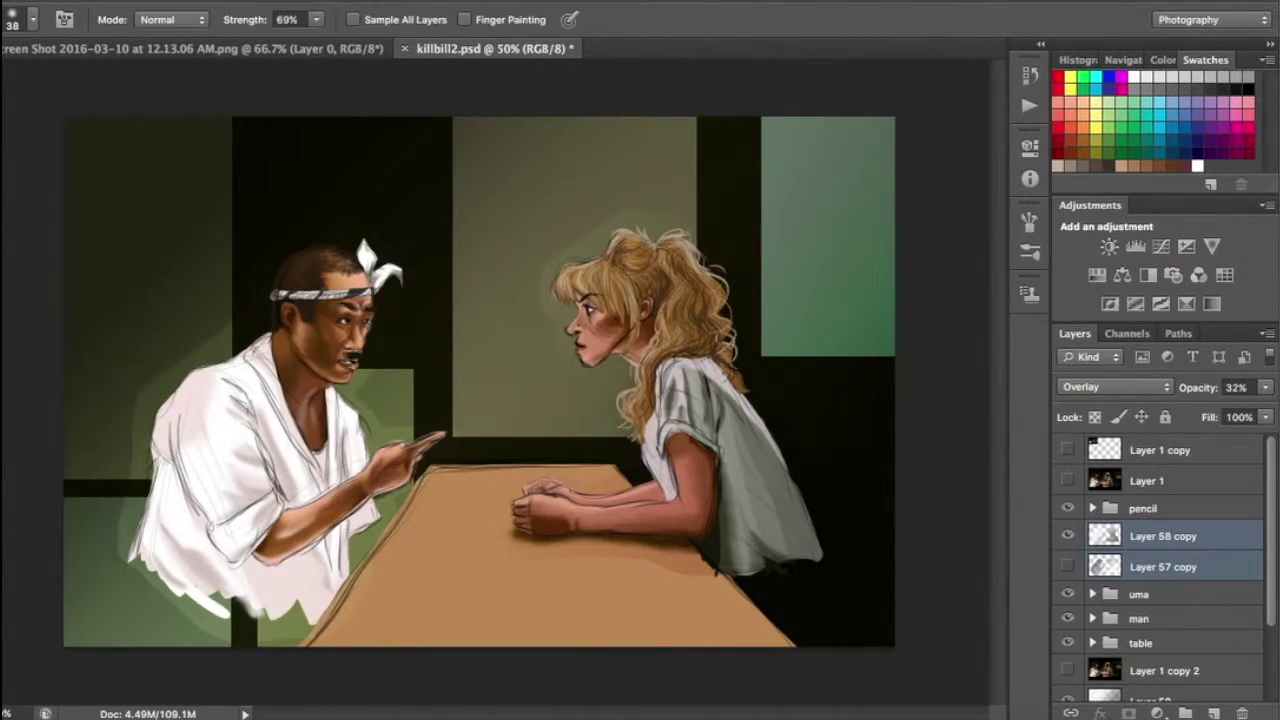
key("e")
right_click(199, 349)
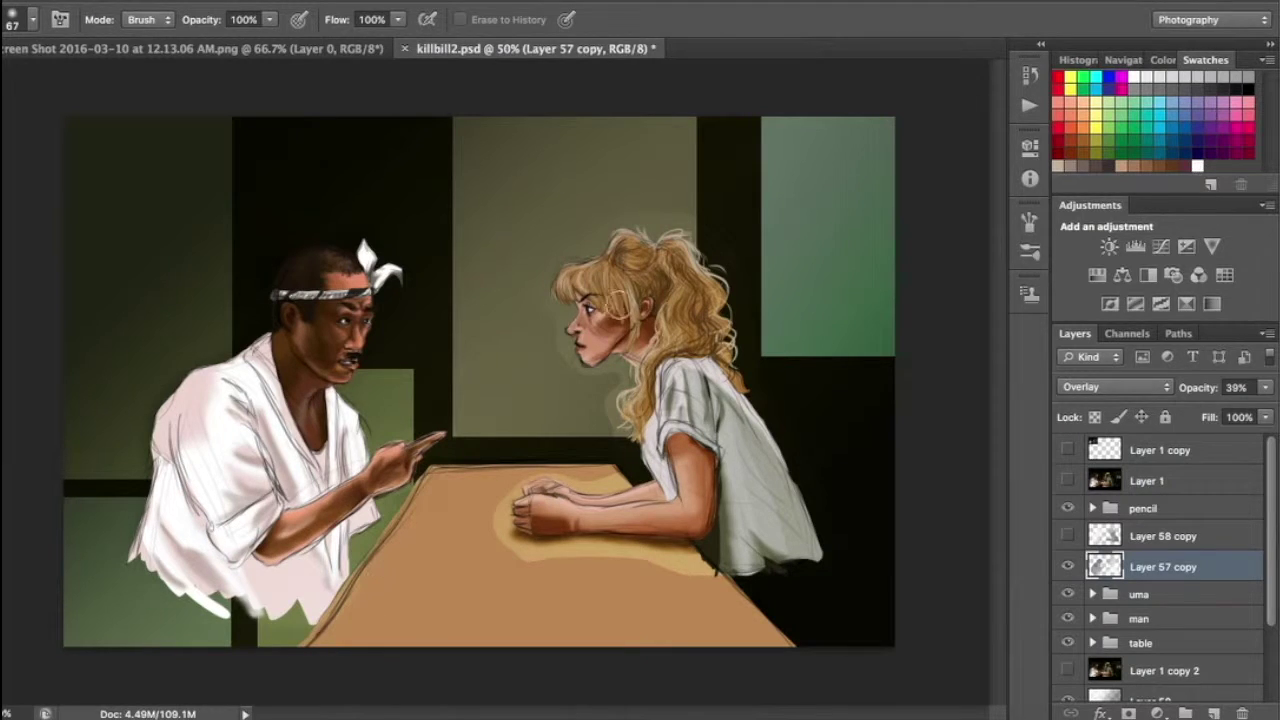
left_click(1068, 537)
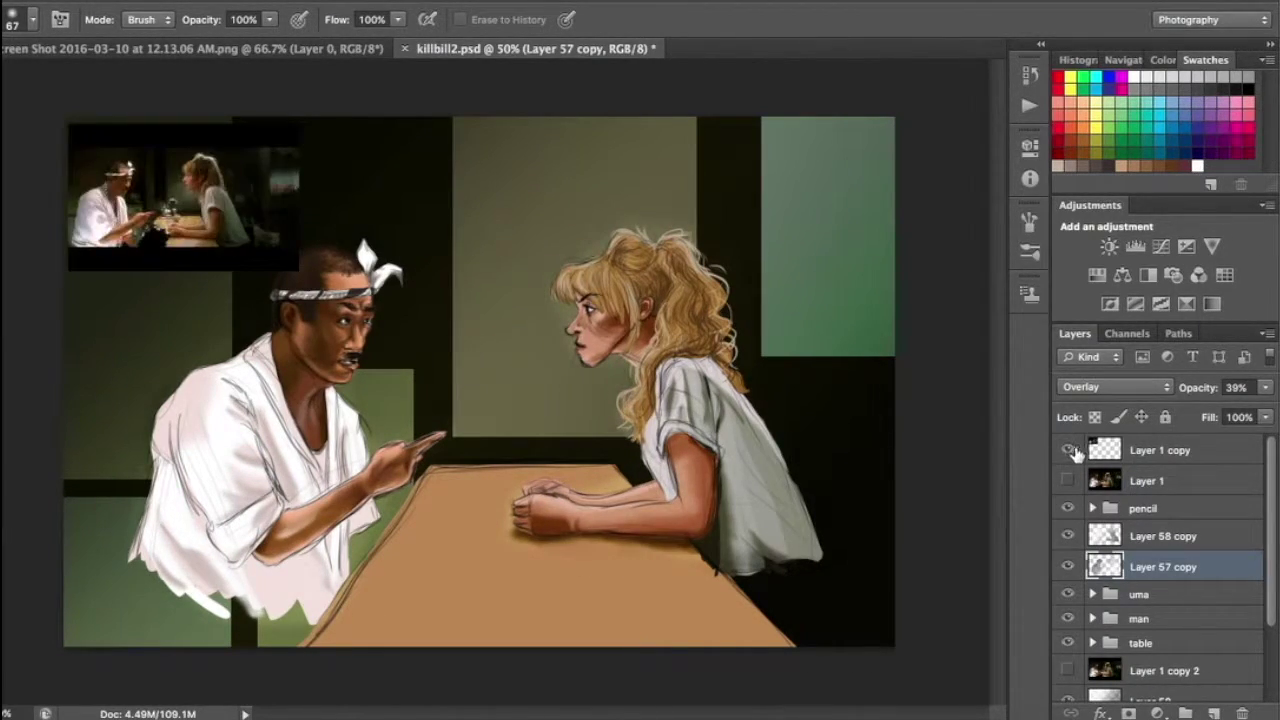
Paint a white glow around both figures on a new layer with a size-79 brush
key("b")
right_click(29, 277)
key("alt+bracketright")
key("ctrl+shift+alt+n")
left_click_drag(300, 250, 170, 420)
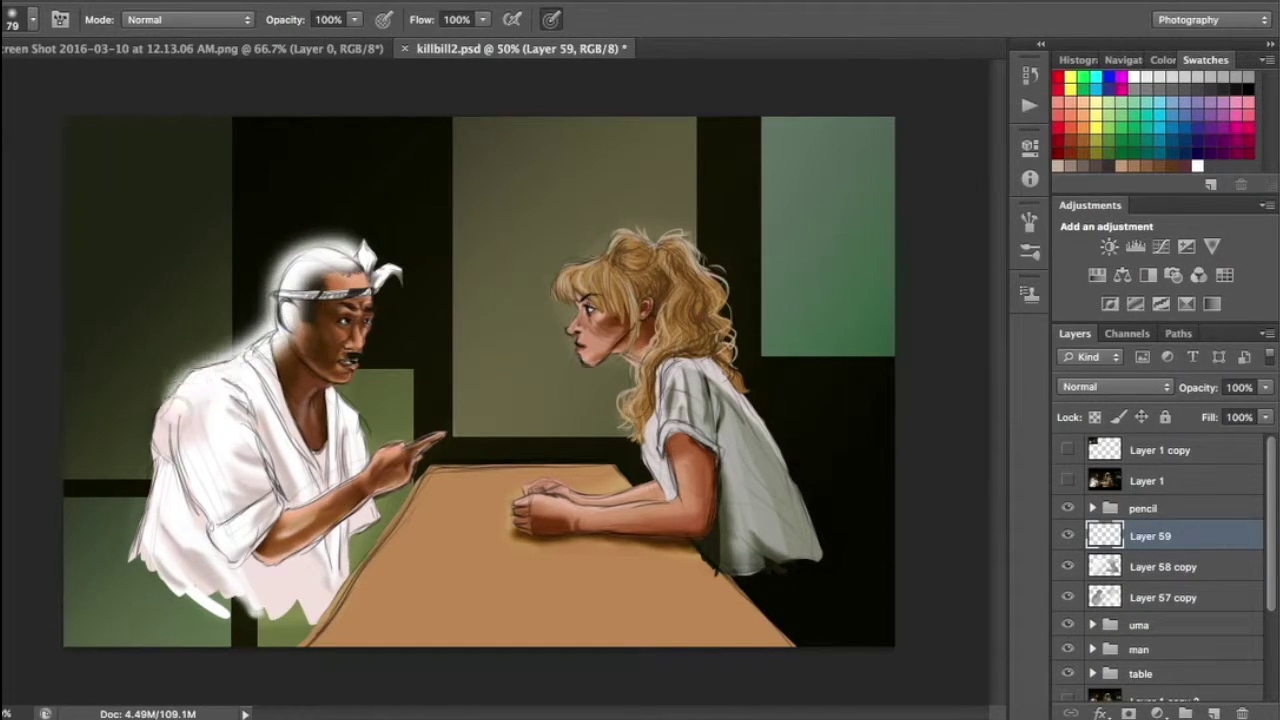
left_click_drag(150, 560, 440, 440)
left_click_drag(400, 380, 560, 260)
mouse_move(600, 320)
left_mouse_down()
mouse_move(520, 520)
mouse_move(640, 230)
left_mouse_up()
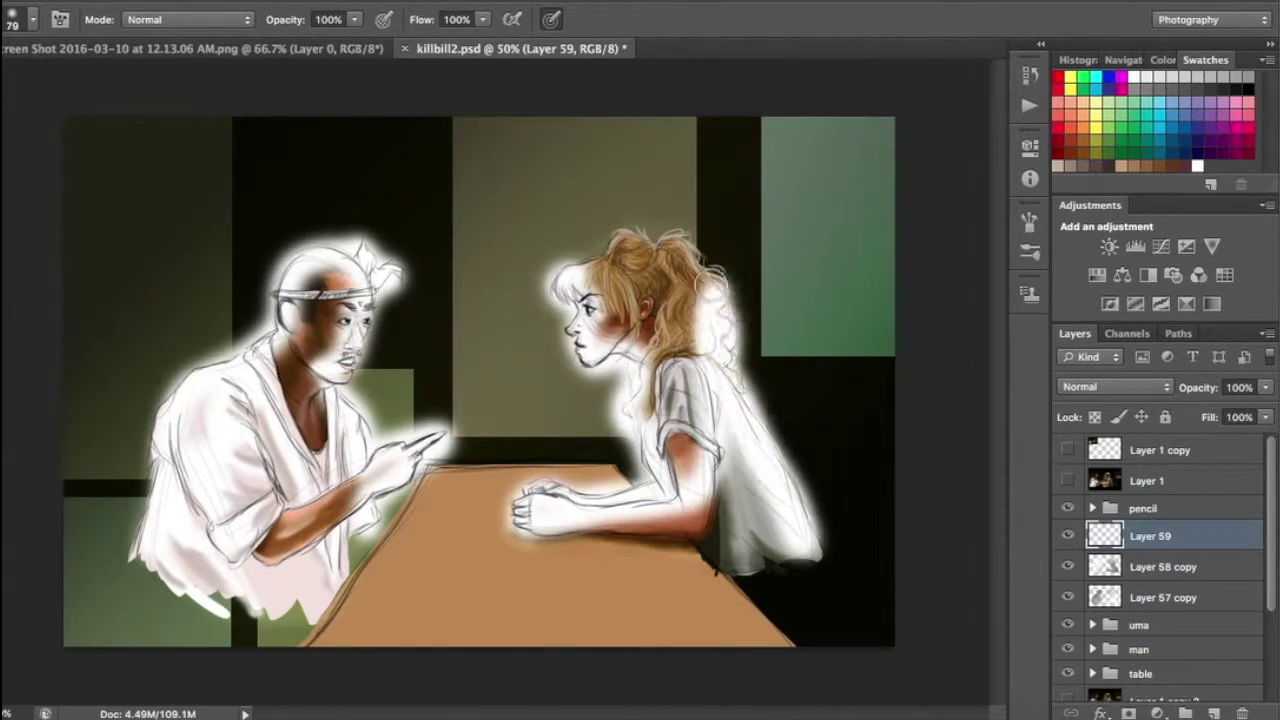
Erase the glow off the man's face and the woman's shoulder and arm
key("e")
left_click_drag(340, 340, 290, 275)
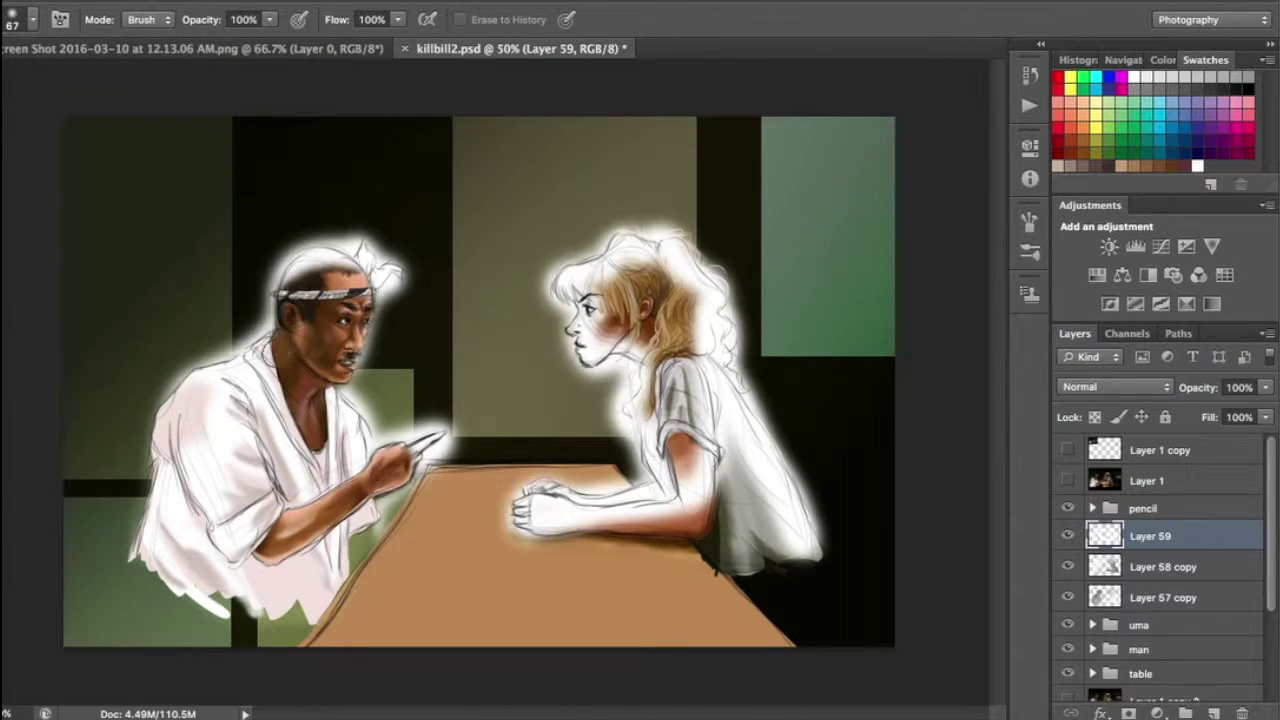
scroll(428, 360, "up", 2)
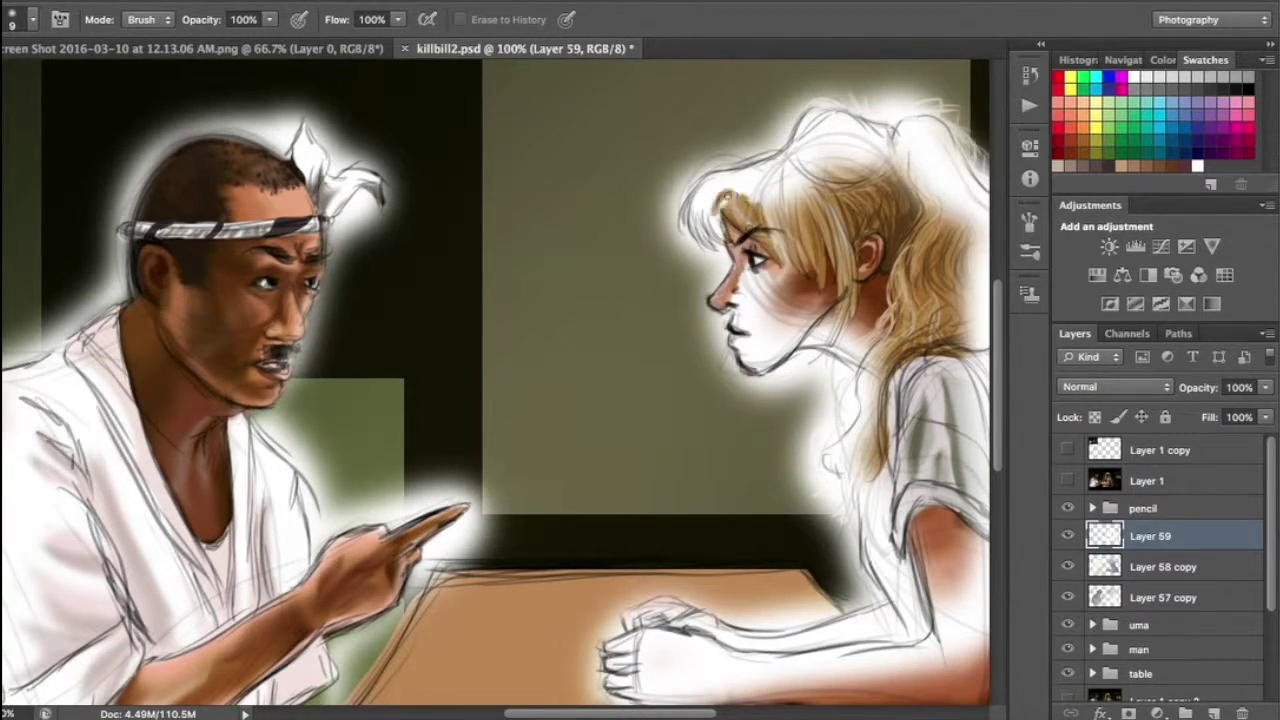
left_click_drag(700, 400, 460, 400)
mouse_move(620, 300)
left_mouse_down()
mouse_move(660, 600)
mouse_move(886, 560)
mouse_move(380, 660)
mouse_move(740, 340)
mouse_move(780, 220)
mouse_move(612, 120)
left_mouse_up()
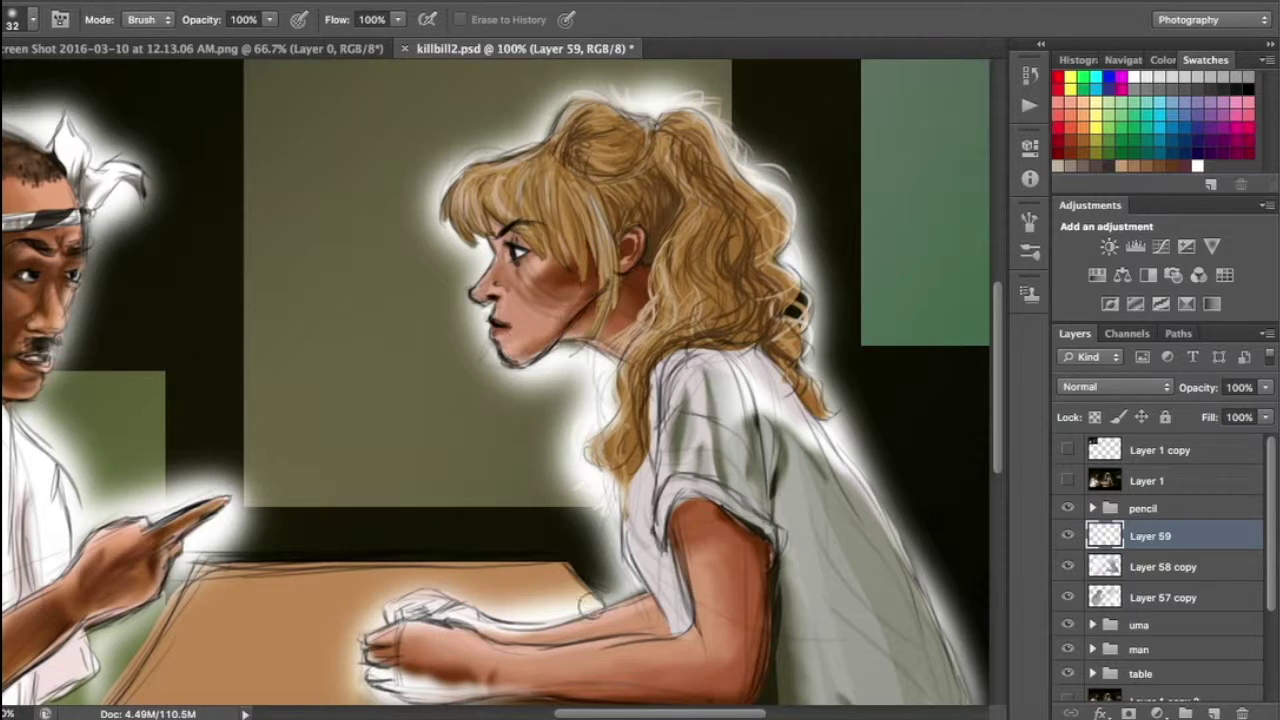
key("ctrl+minus")
key("ctrl+minus")
Set the halo Layer 59 to Lighten and drop its opacity to a few percent
left_click_drag(1265, 387, 1176, 415)
left_click(1140, 387)
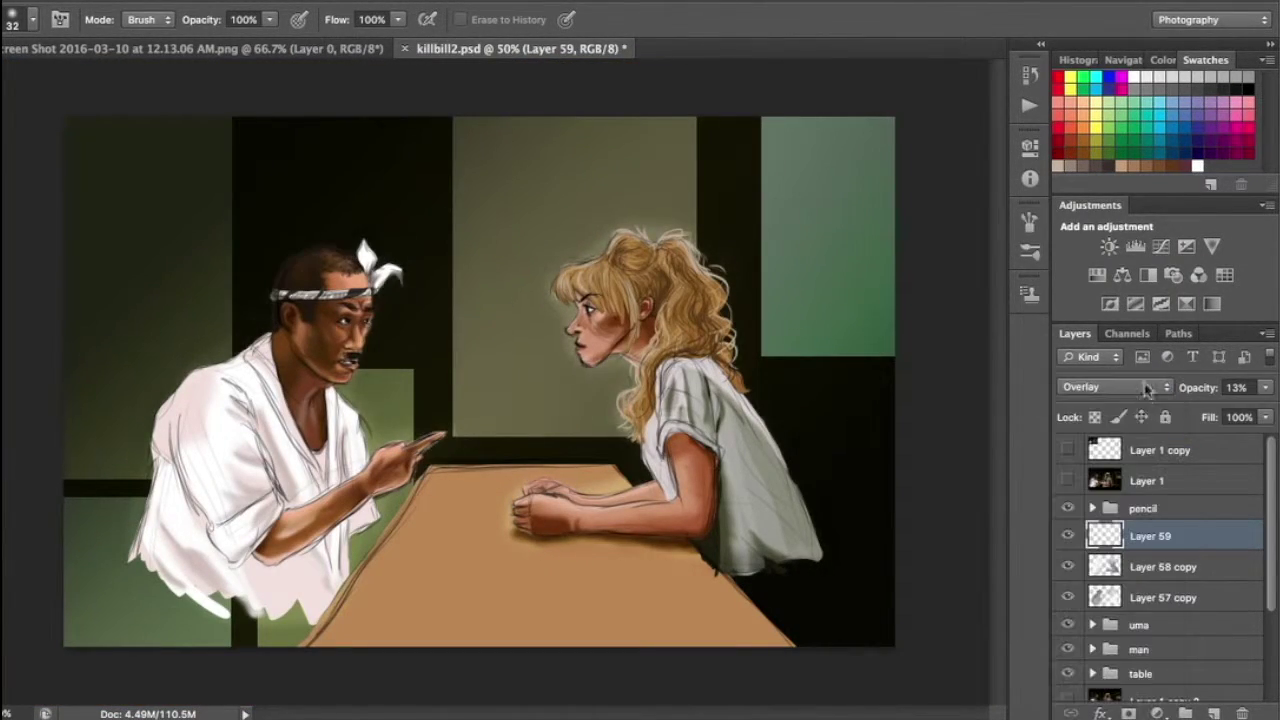
left_click_drag(1265, 387, 1204, 414)
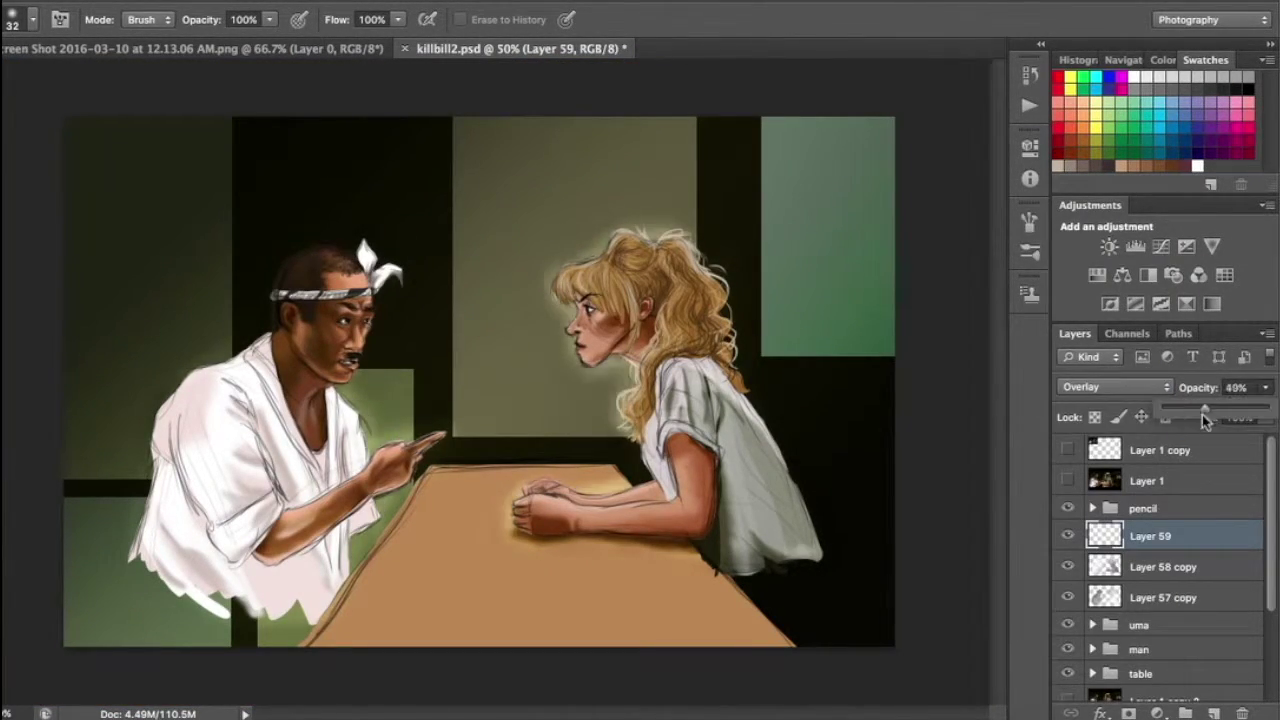
left_click(1115, 387)
left_click(1100, 289)
left_click_drag(1265, 387, 1165, 418)
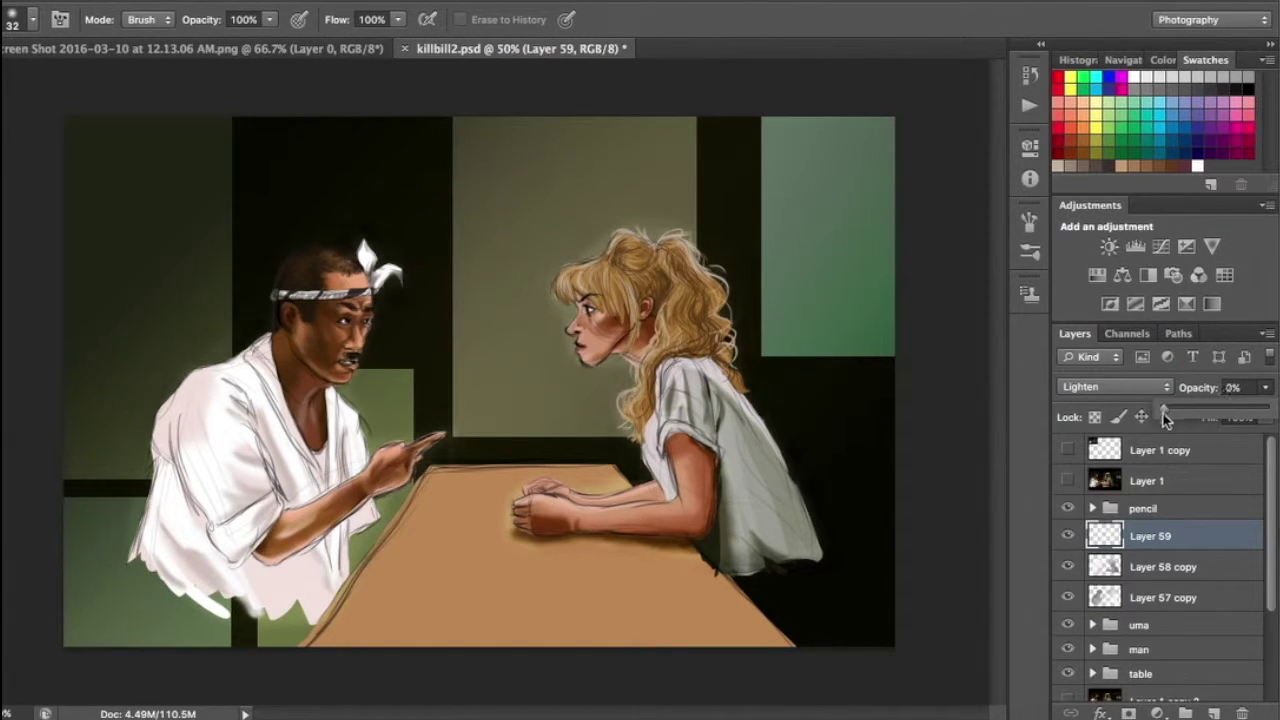
left_click(1166, 416)
left_click(1166, 416)
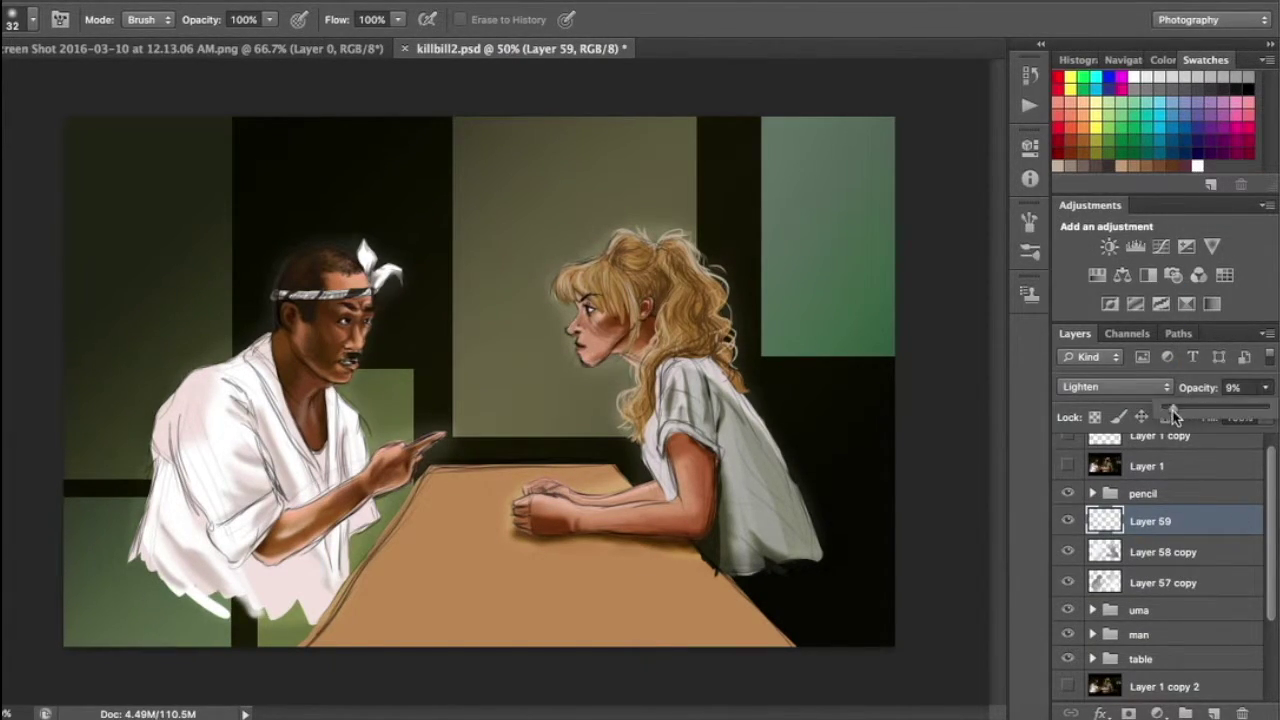
key("m")
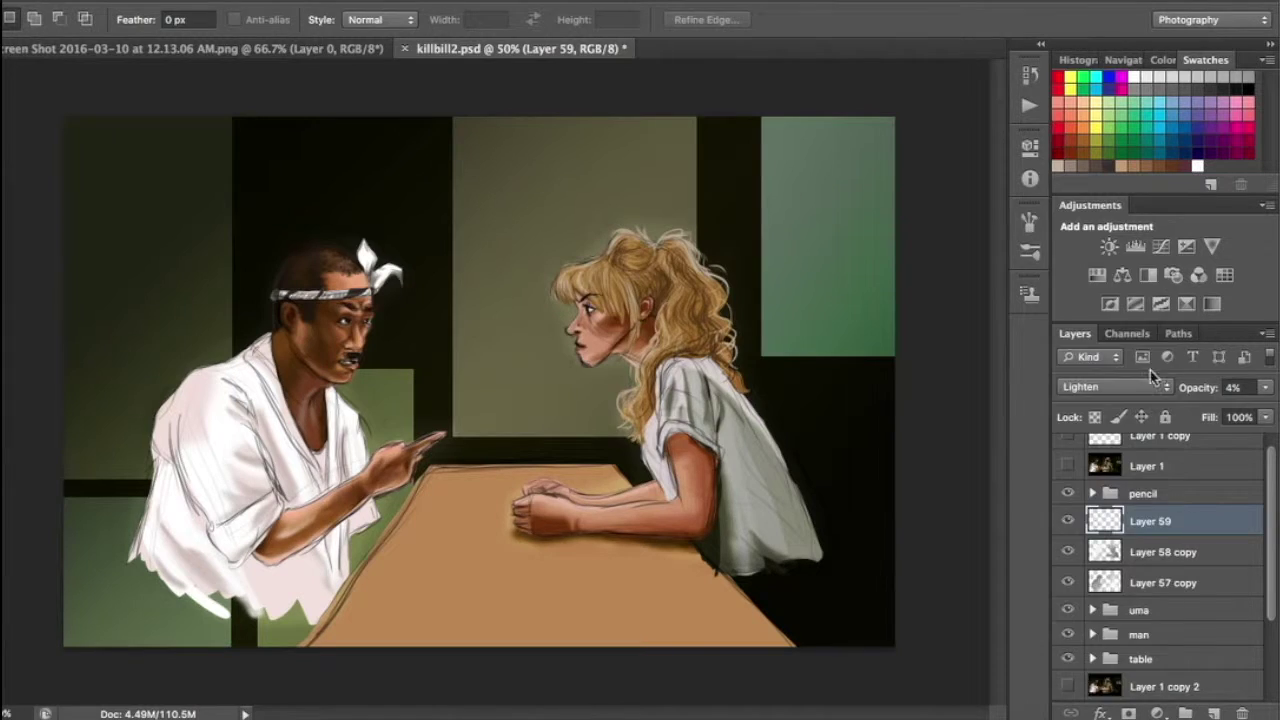
key("shift+alt+n")
left_click_drag(1265, 387, 1173, 414)
key("b")
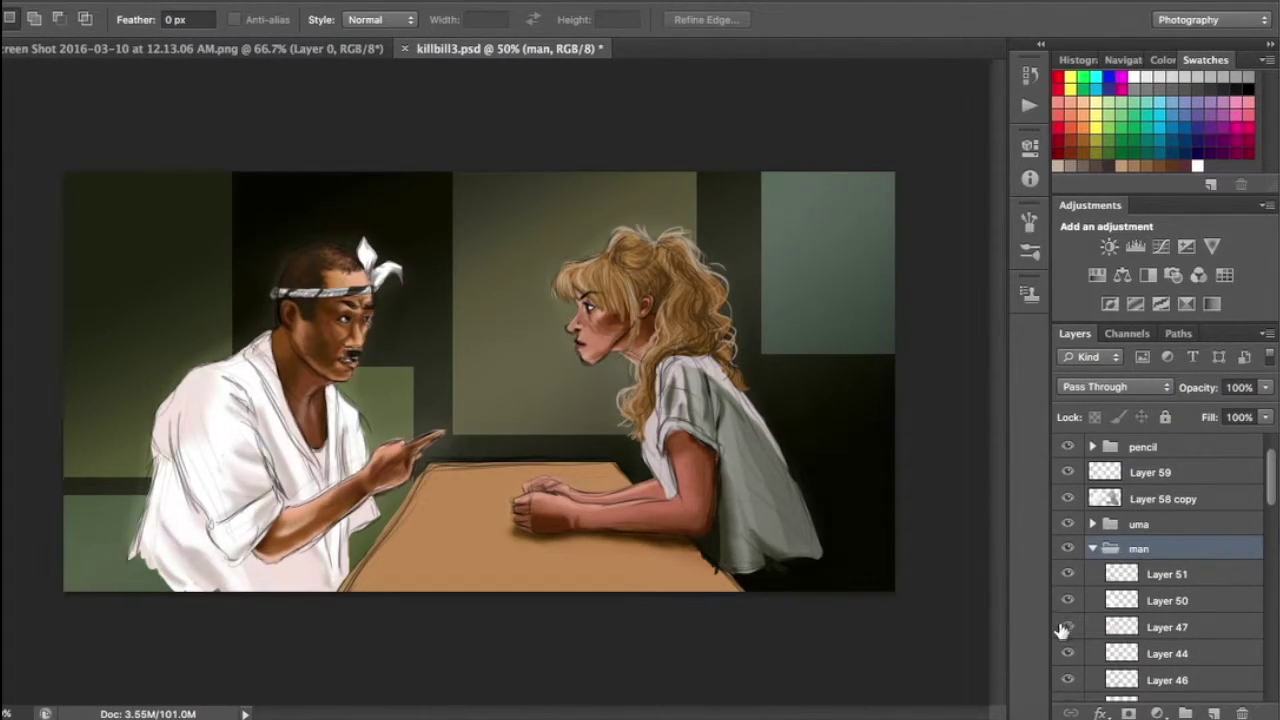
Shade the man on a new layer with brush and finger-painting smudge at size 18
key("b")
left_click(33, 19)
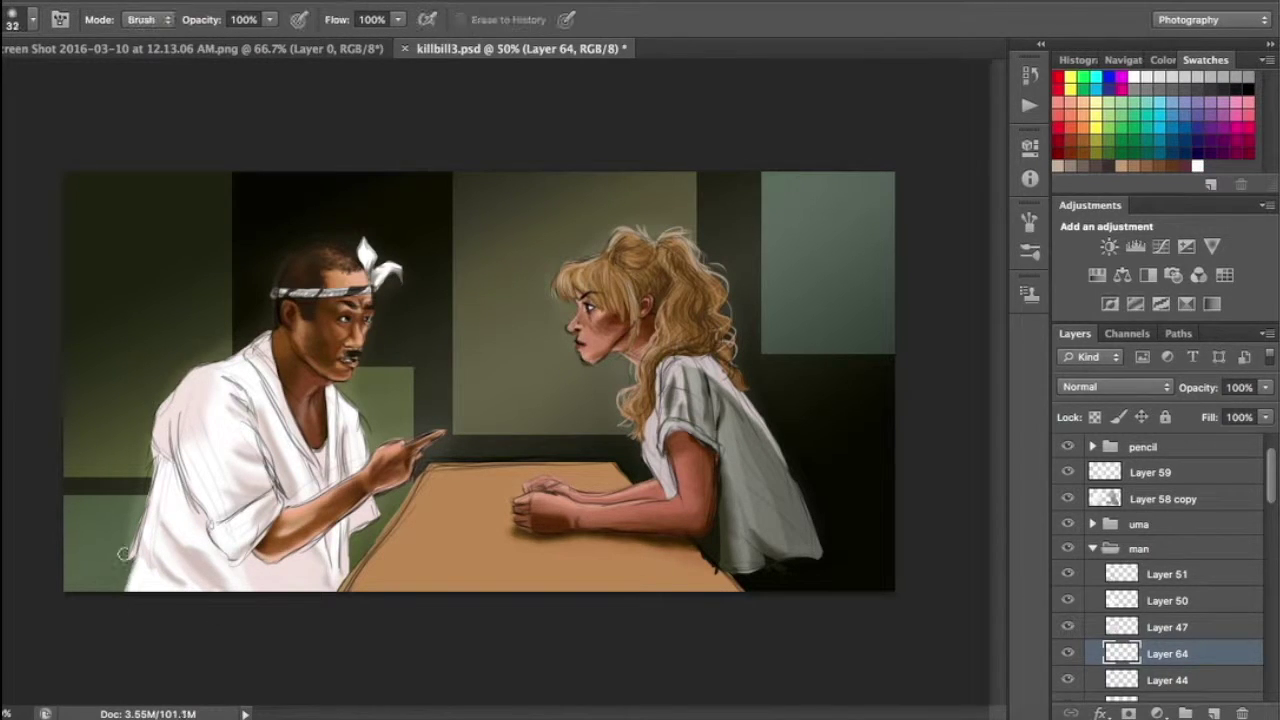
left_click(33, 19)
left_click(2, 408)
left_click(38, 449)
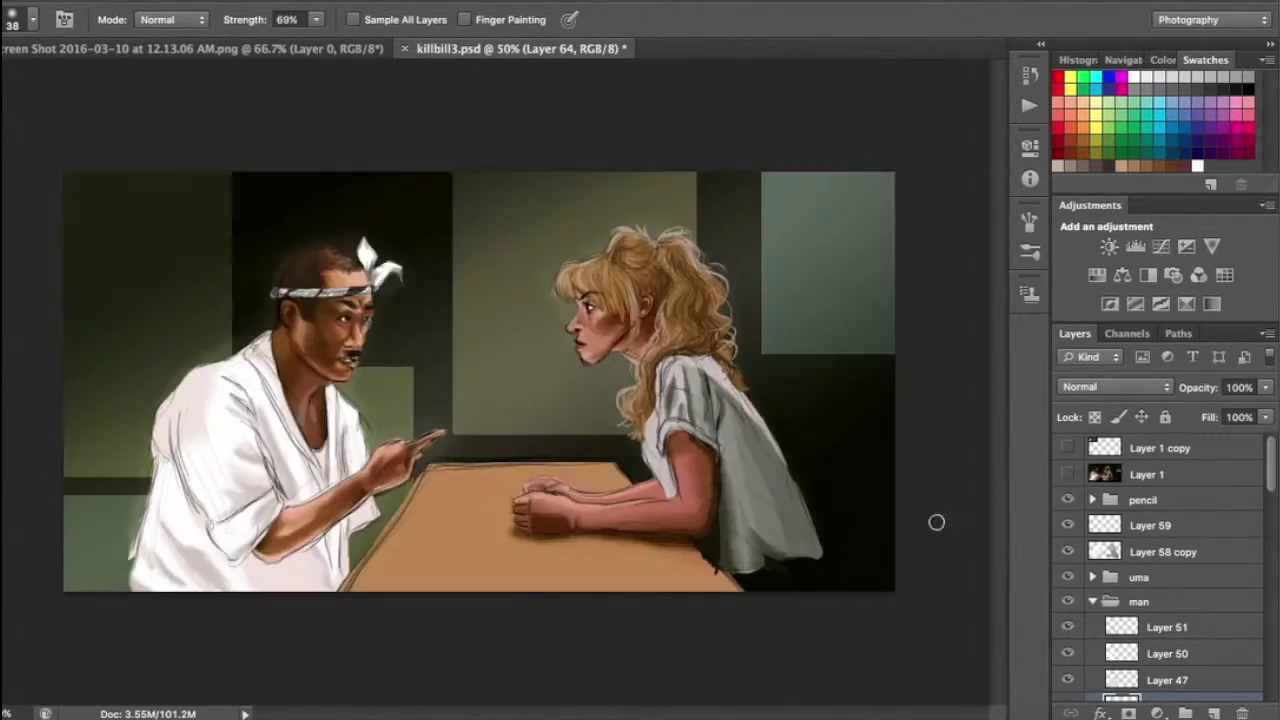
key("b")
key("b")
key("e")
left_click(1067, 474)
left_click(1067, 474)
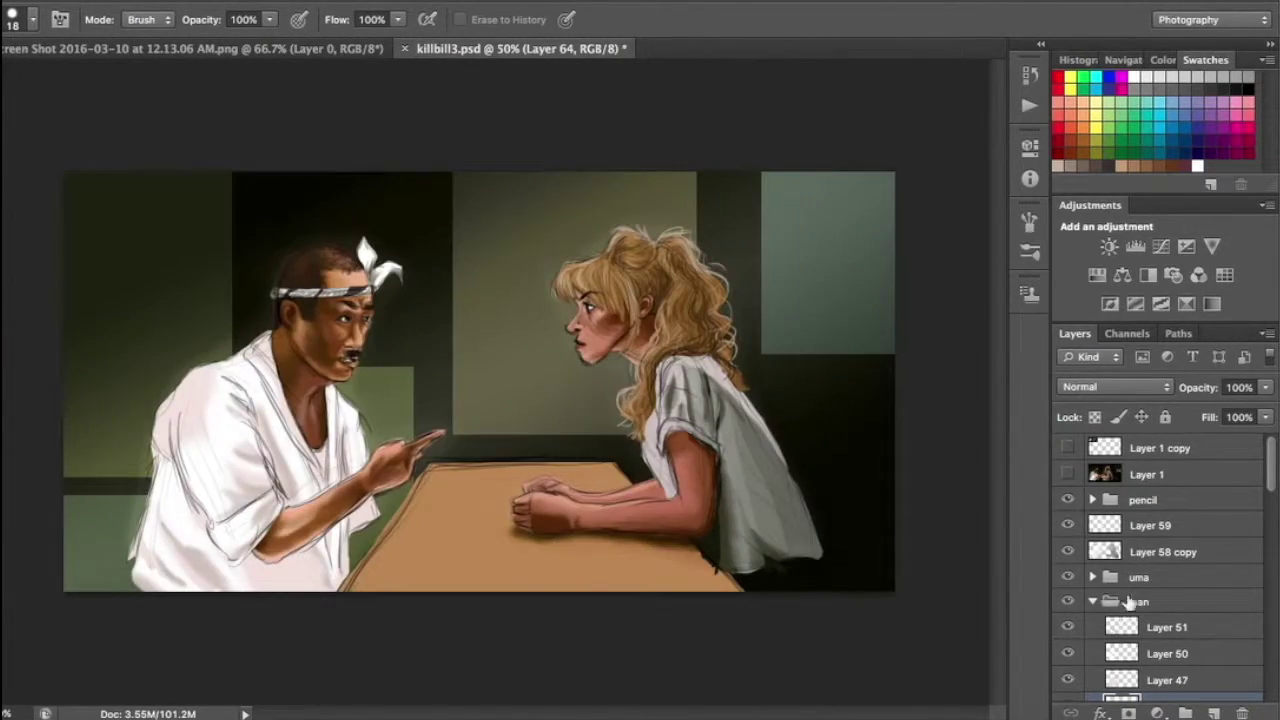
Add a new layer in the uma group and brush and smudge the woman's shirt
left_click(1140, 577)
left_click(1213, 713)
key("b")
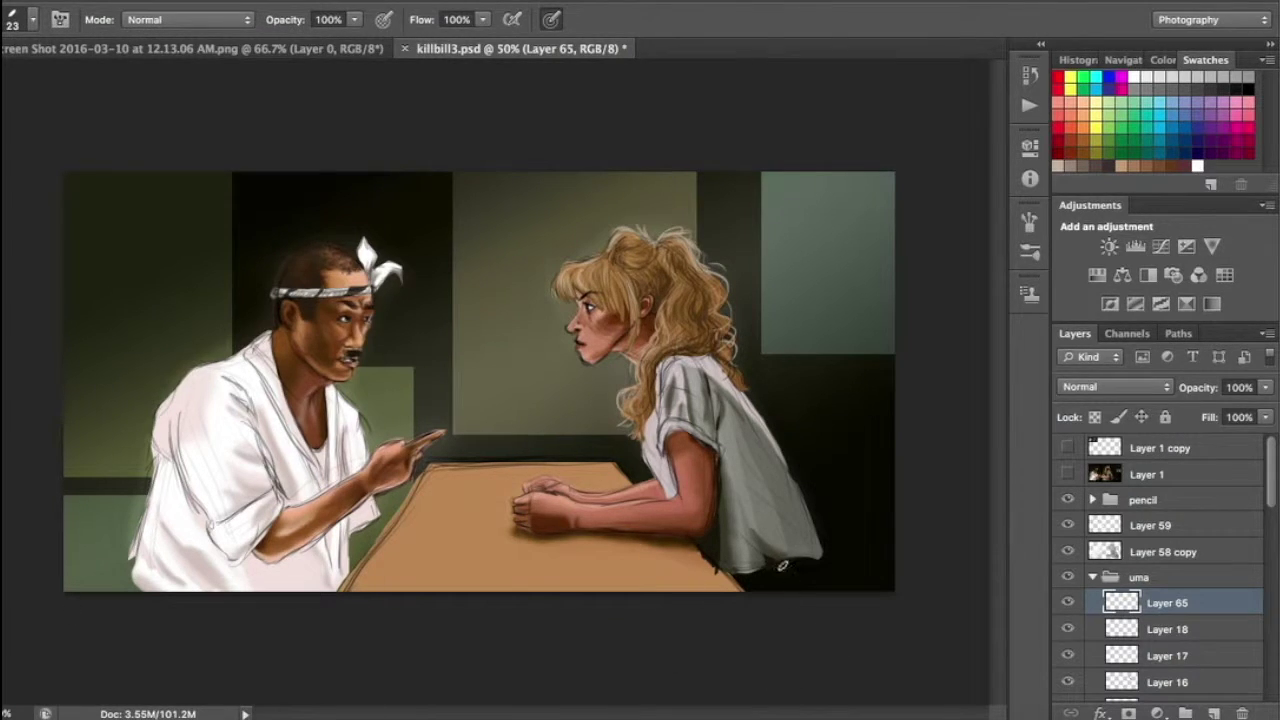
key("b")
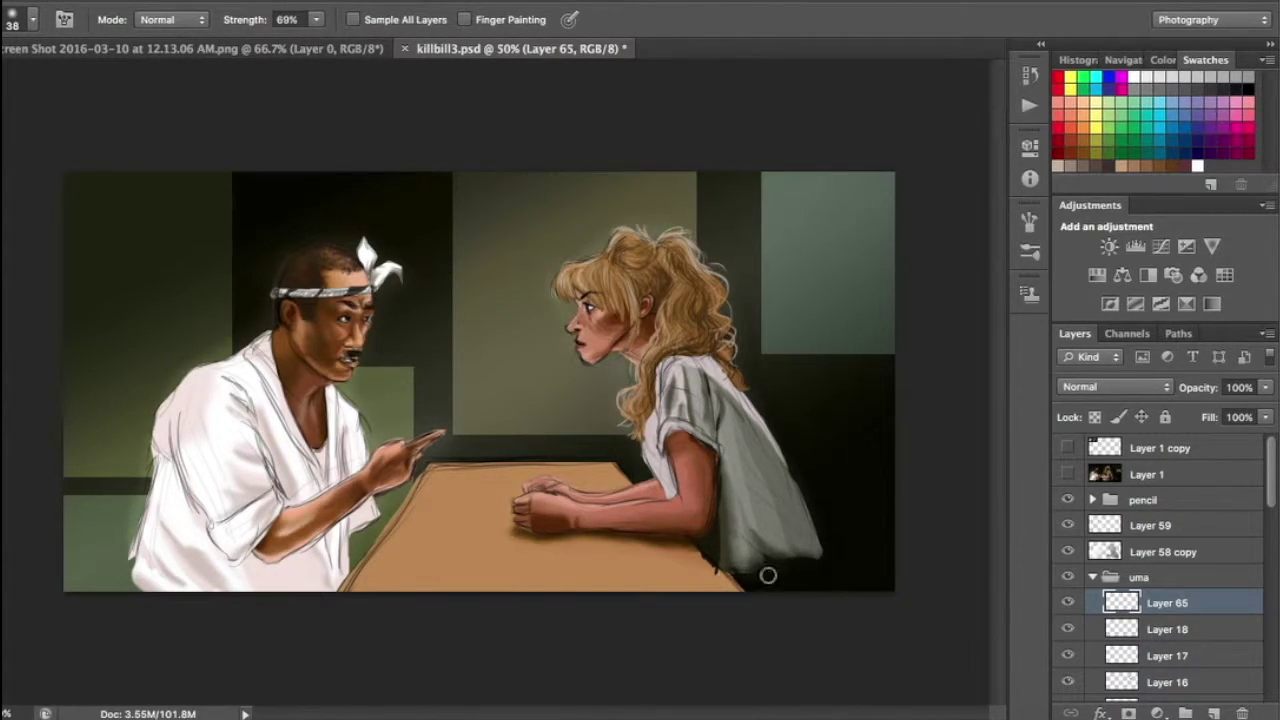
key("b")
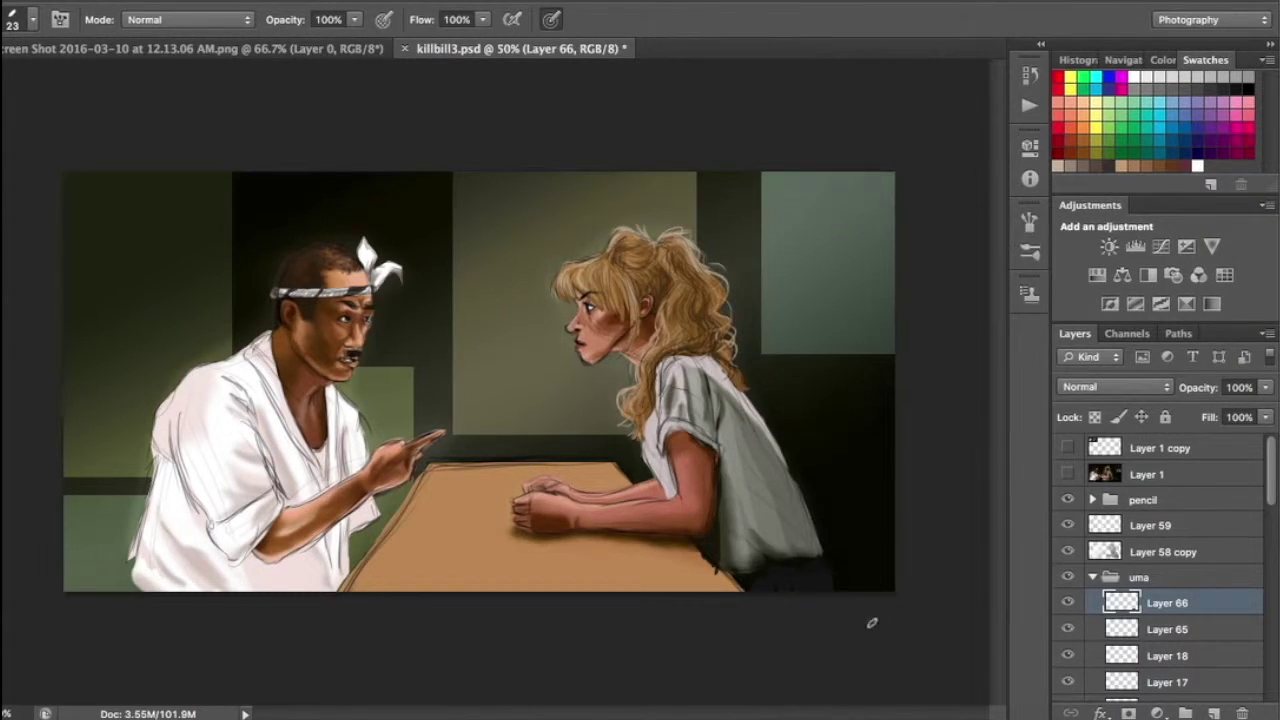
scroll(871, 617, "up", 2)
scroll(871, 571, "down", 1)
scroll(871, 571, "down", 1)
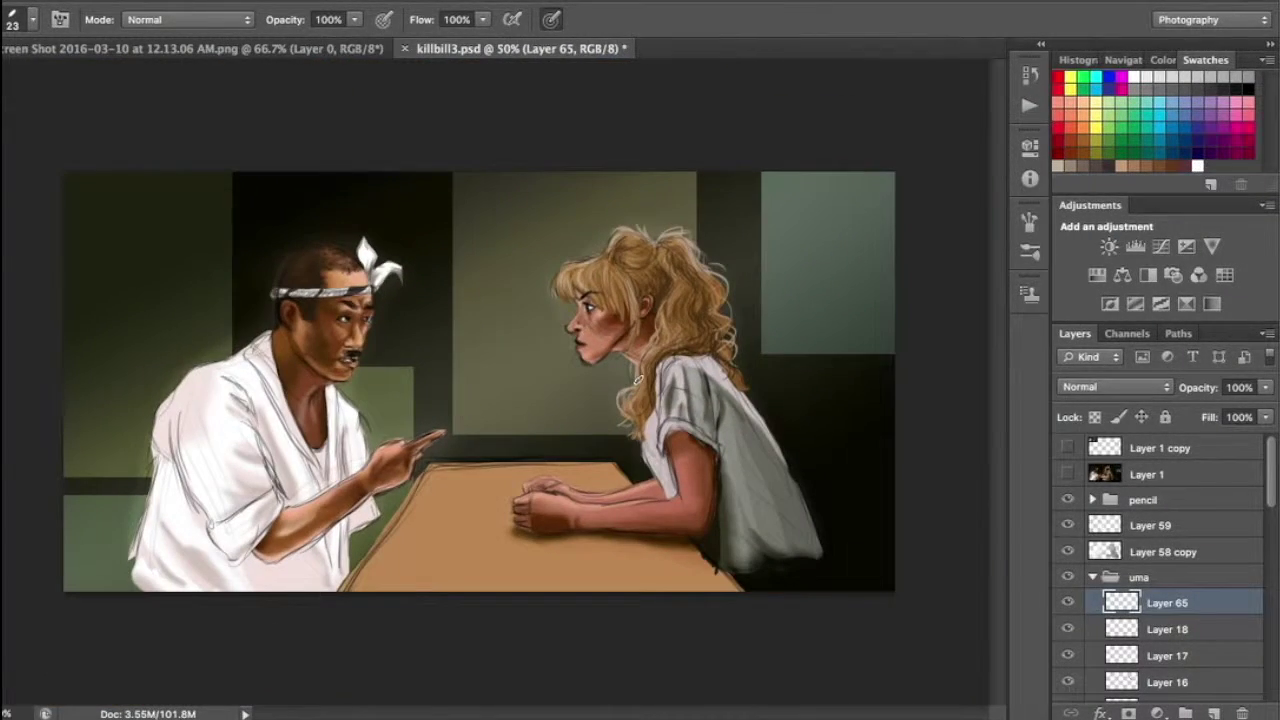
Toggle the reference photo on and off to compare it with the painting
key("l")
left_click(1067, 474)
left_click(1067, 474)
left_click(1067, 474)
left_click(1067, 474)
left_click(1067, 474)
left_click(1067, 474)
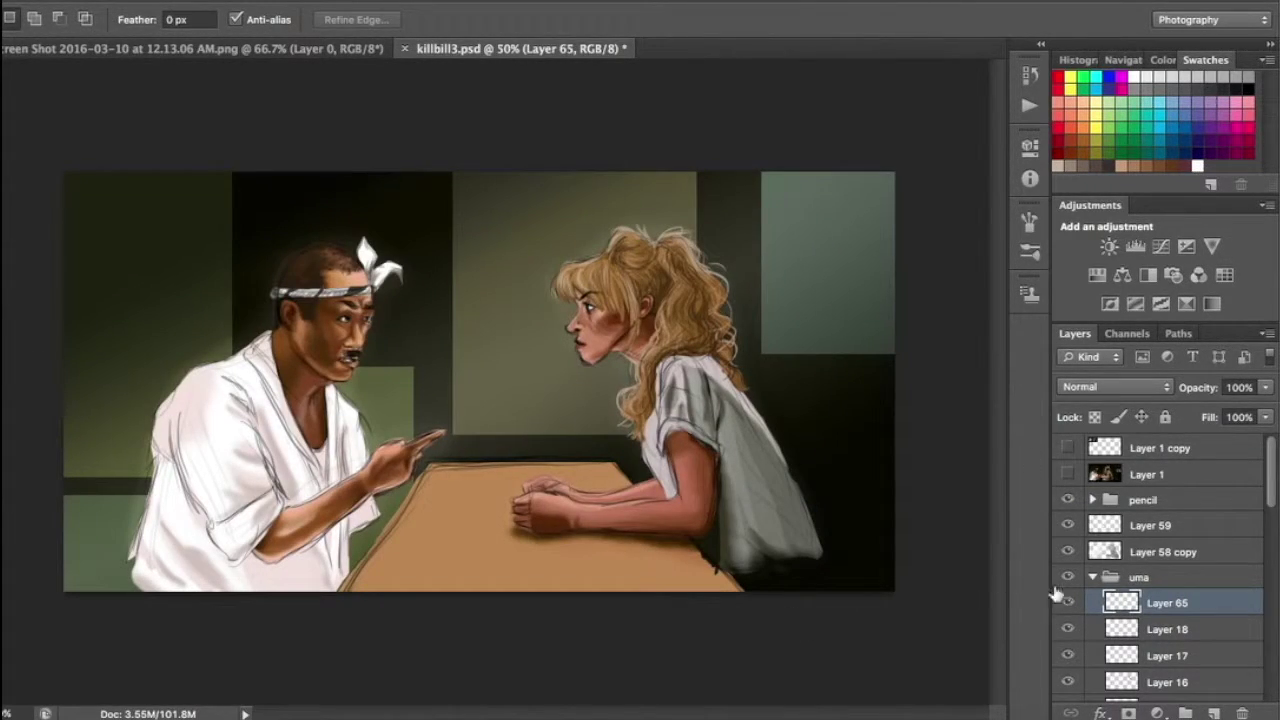
left_click(1092, 577)
left_click(1092, 601)
Refine the man's shading on a new layer with brush, eraser, sampled colour and smudge
key("b")
key("ctrl+shift+alt+n")
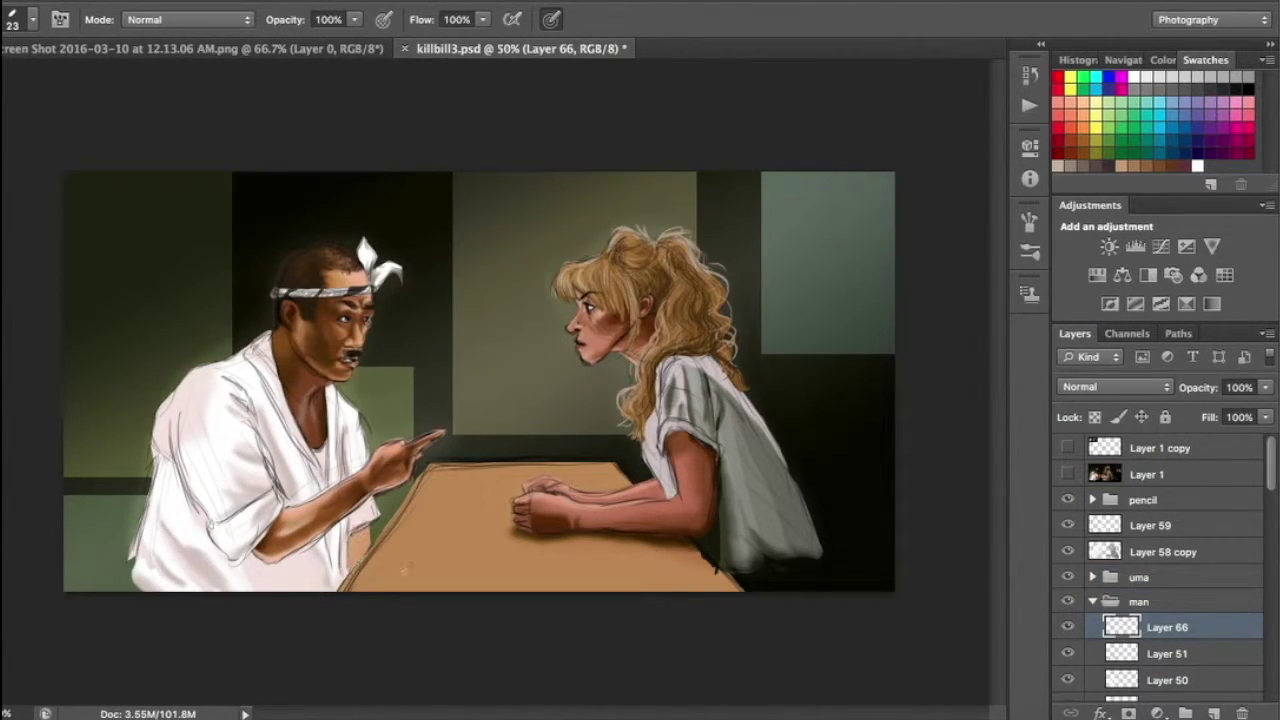
key("e")
key("i")
key("b")
key("r")
key("e")
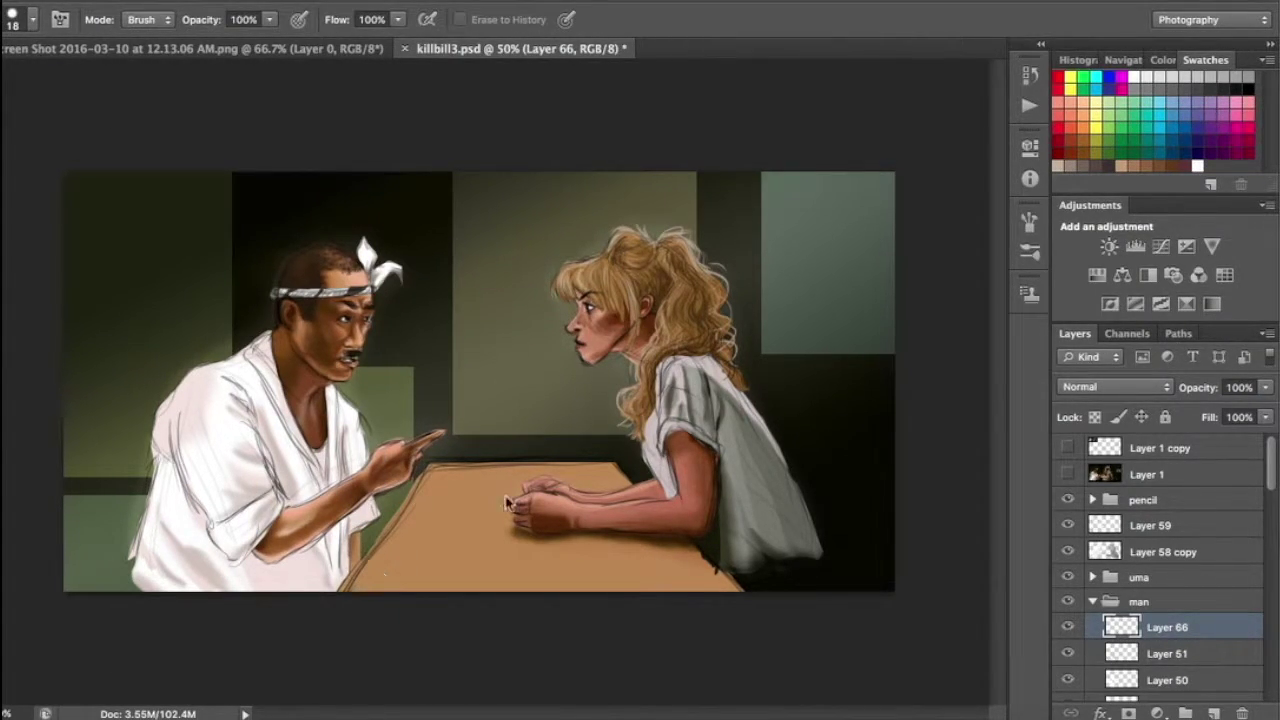
Collapse the man group and save the painting
left_click(1177, 605)
left_click(1107, 483)
key("ctrl+s")
Show the Layer 1 copy 2 film-still reference and select it with the Move tool
left_click(1140, 523)
scroll(1240, 663, "down", 5)
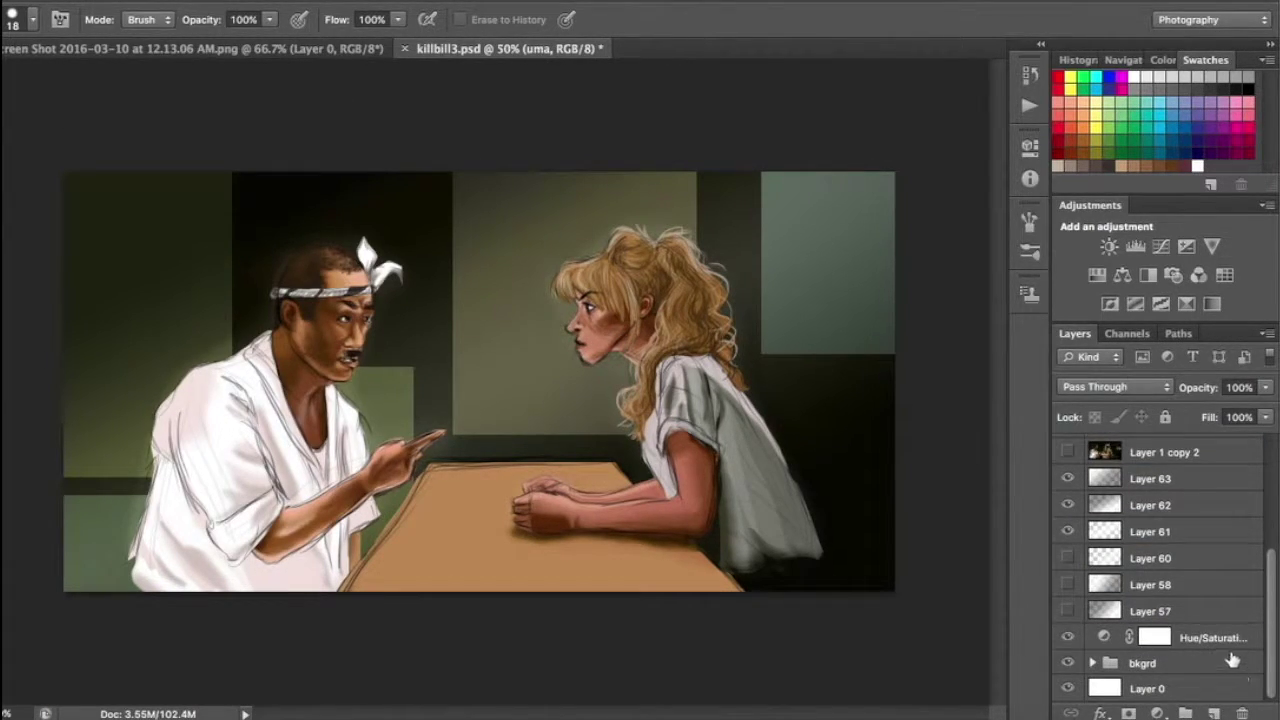
scroll(1263, 590, "up", 5)
left_click(1180, 600)
key("v")
left_click(1147, 474)
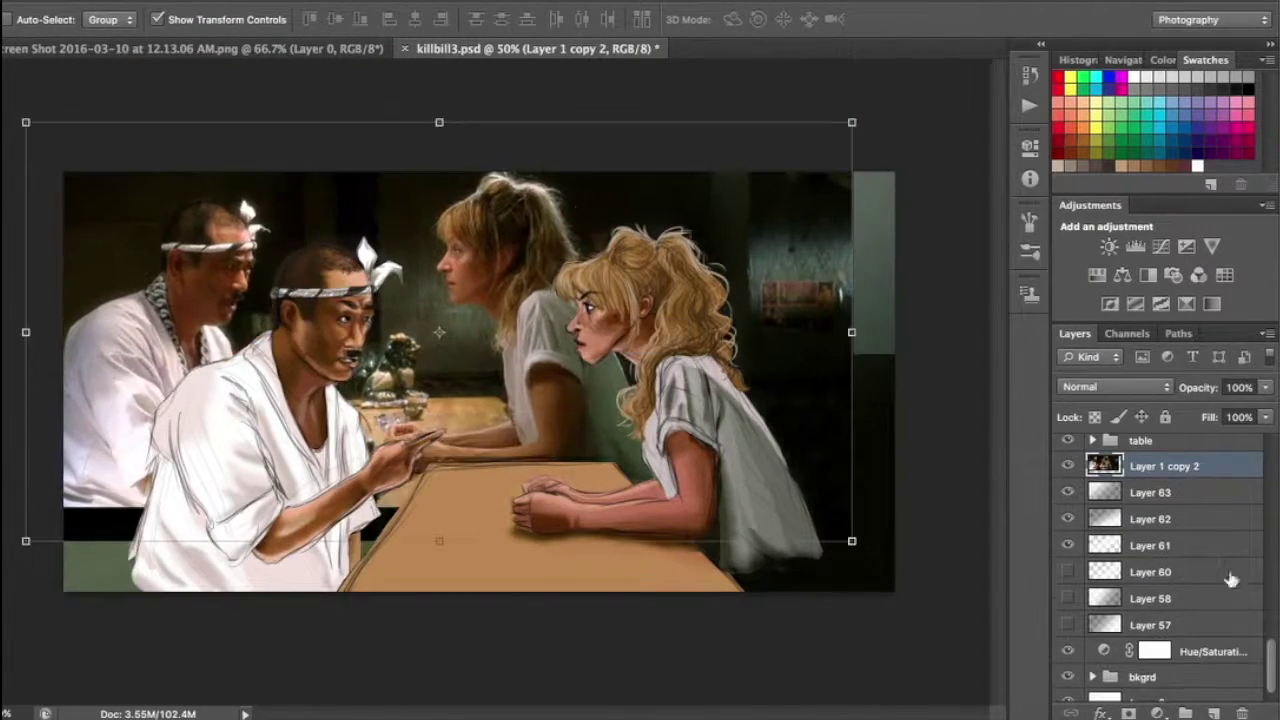
Dab black spots along both edges of the man's collar at 200% zoom
key("ctrl+plus")
key("ctrl+plus")
key("ctrl+plus")
left_click(529, 350)
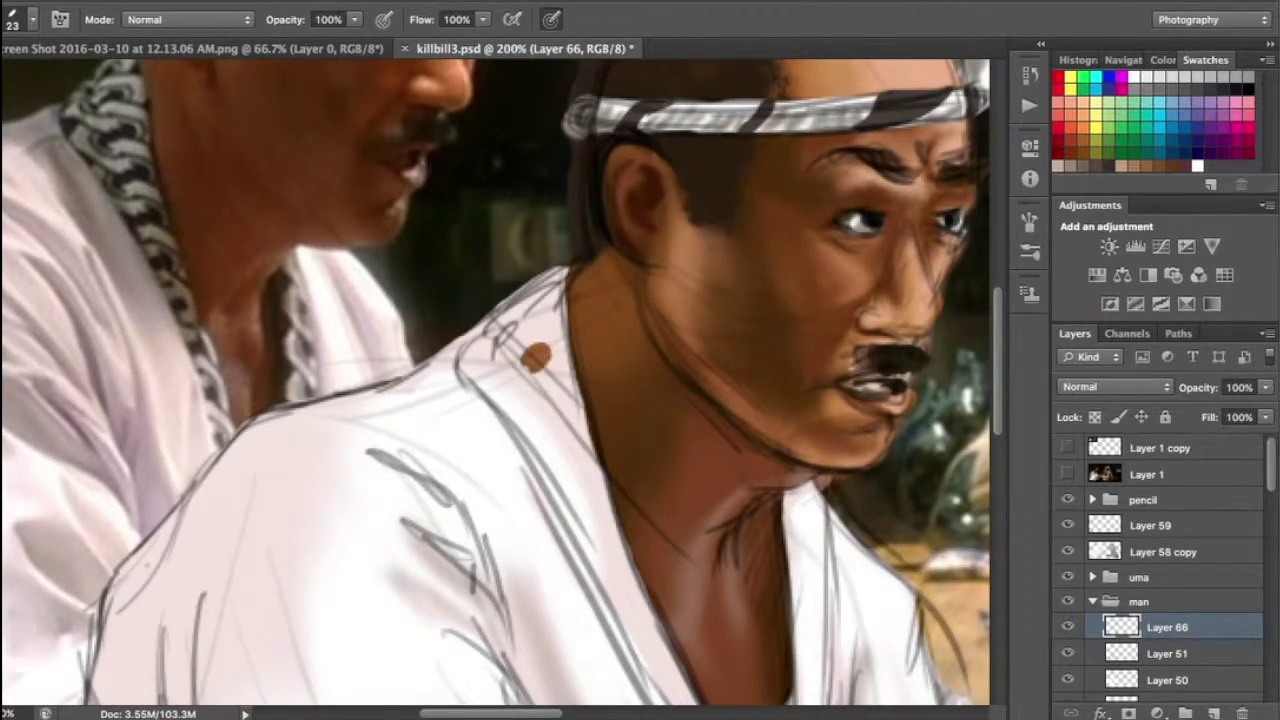
left_click(514, 382)
left_click(550, 400)
left_click(547, 447)
left_click(600, 560)
left_click_drag(610, 600, 560, 450)
left_click(740, 420)
left_click(745, 545)
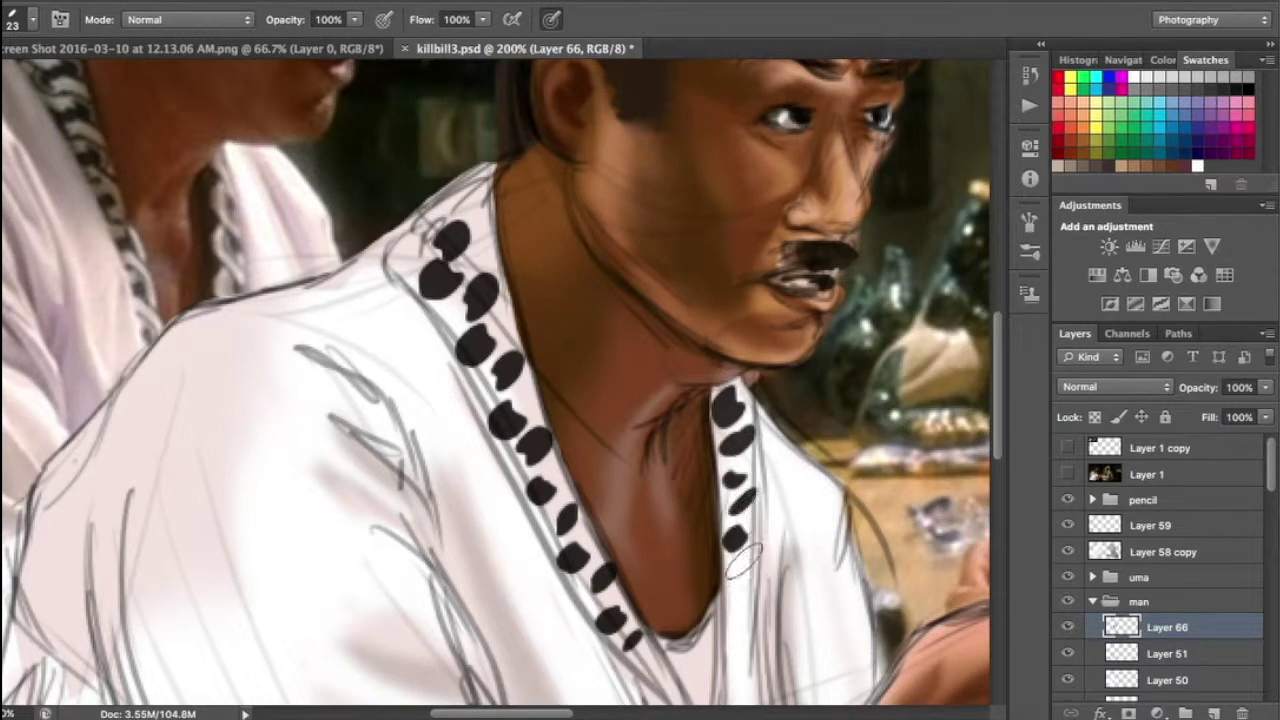
left_click_drag(700, 620, 686, 392)
key("ctrl+minus")
Outline the collar with heavy black lines
left_click_drag(385, 80, 515, 345)
key("ctrl+plus")
left_click_drag(668, 180, 680, 545)
left_click_drag(445, 135, 610, 590)
left_click_drag(640, 205, 655, 600)
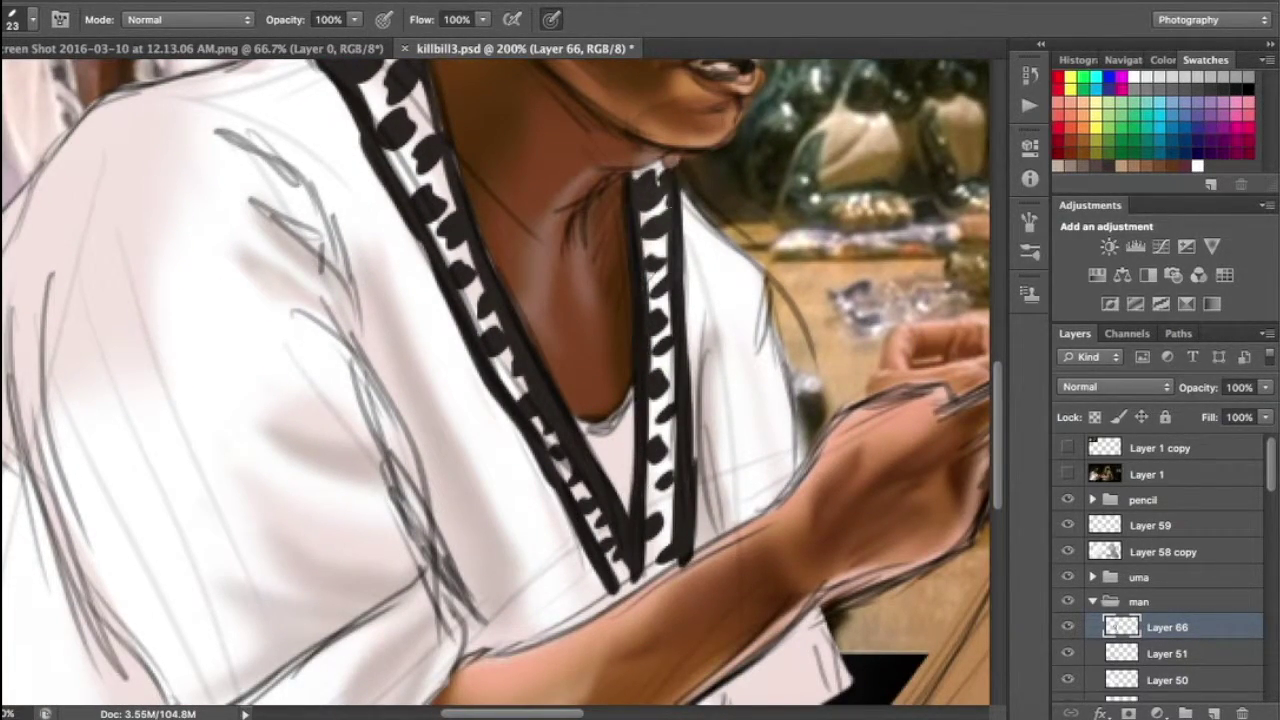
scroll(496, 380, "down", 5)
left_click_drag(620, 390, 610, 570)
left_click_drag(645, 360, 650, 605)
key("ctrl+minus")
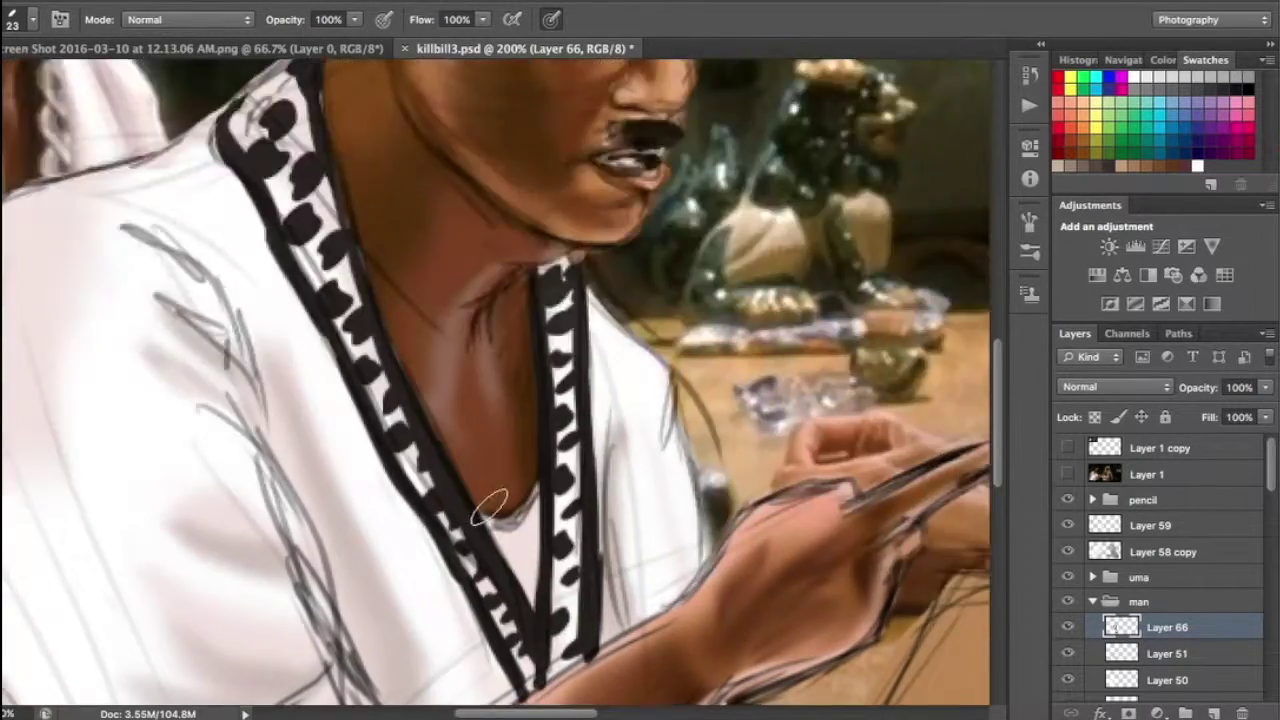
key("ctrl+minus")
Lower the collar layer's opacity and add smudged dark robe strokes on a new layer at 64%
left_click(1265, 387)
left_click_drag(1262, 410, 1265, 413)
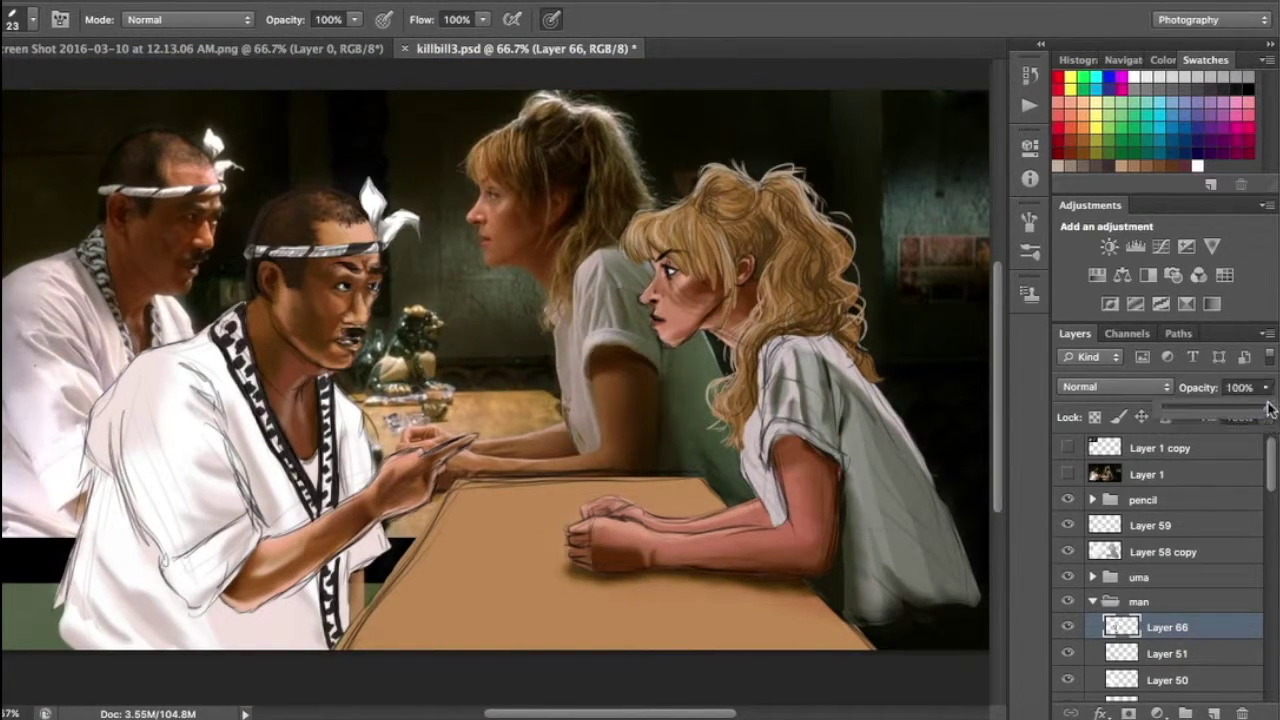
key("ctrl+shift+alt+n")
left_click(143, 406, "alt")
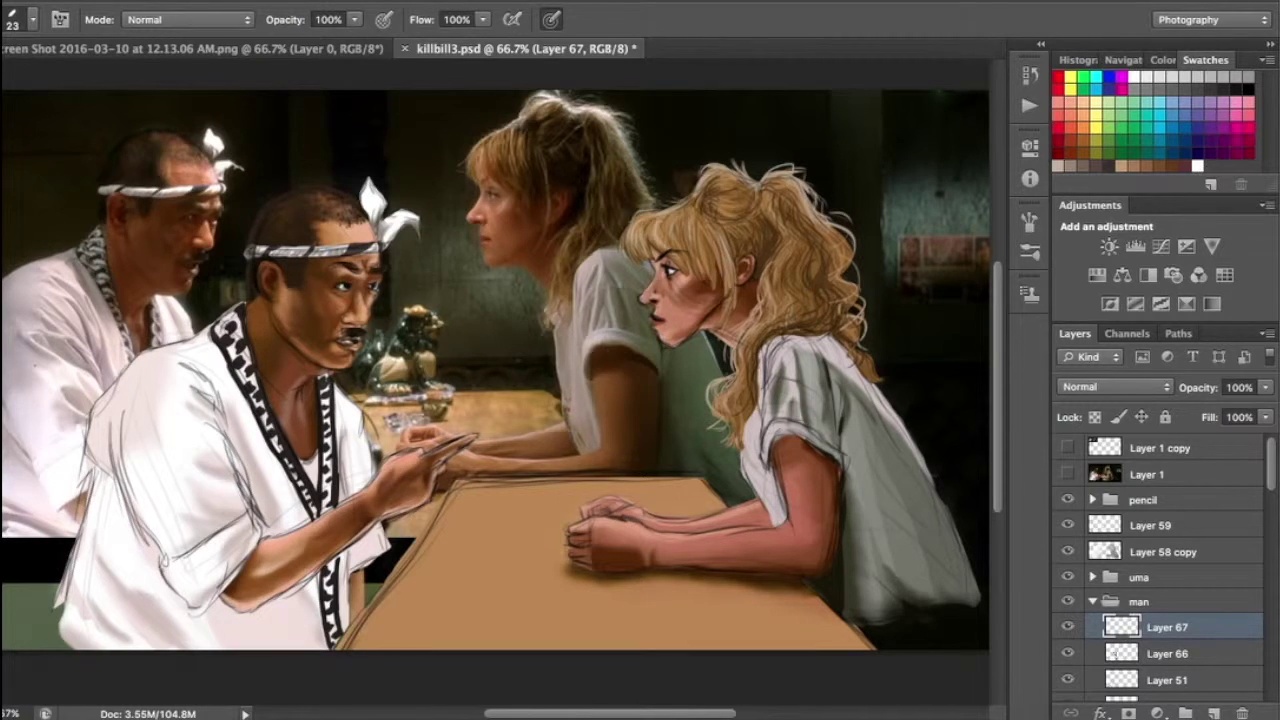
key("r")
left_click_drag(1265, 387, 1214, 410)
scroll(260, 420, "down", 1)
key("b")
left_click_drag(318, 395, 330, 615)
key("r")
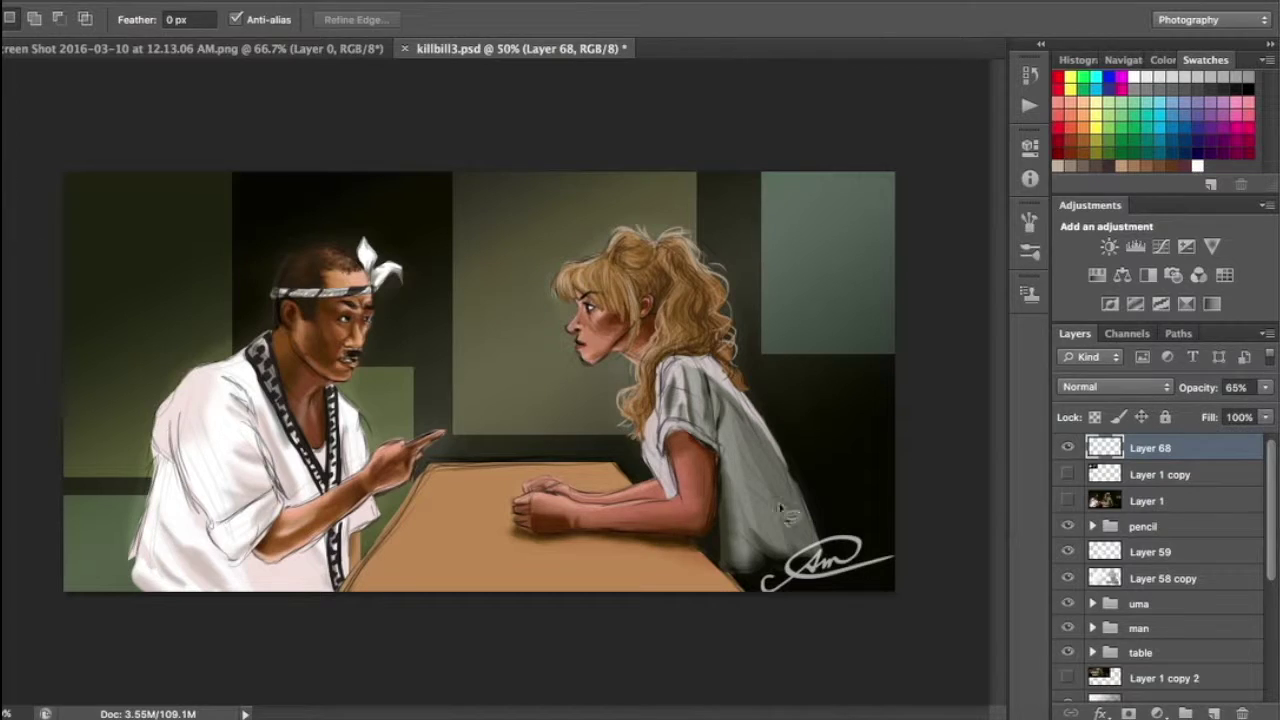
Pick a small brush preset for background specks and smudge them
key("b")
left_click(33, 19)
key("Return")
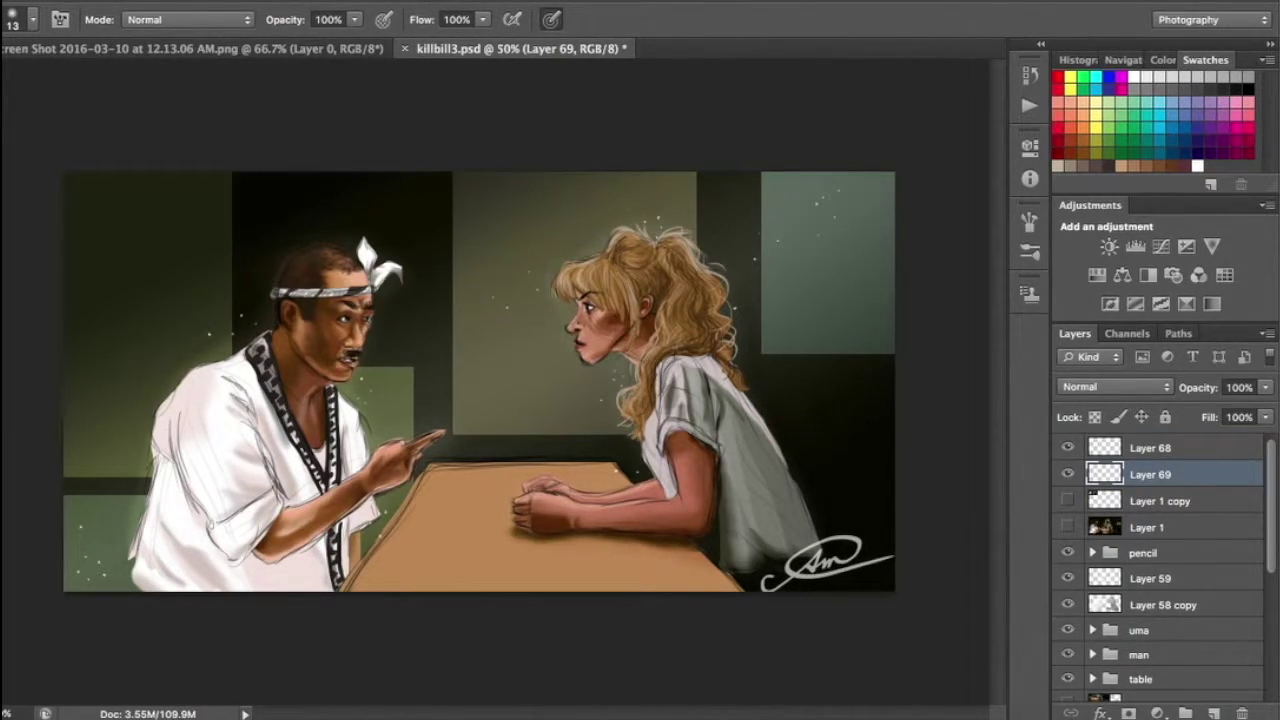
key("r")
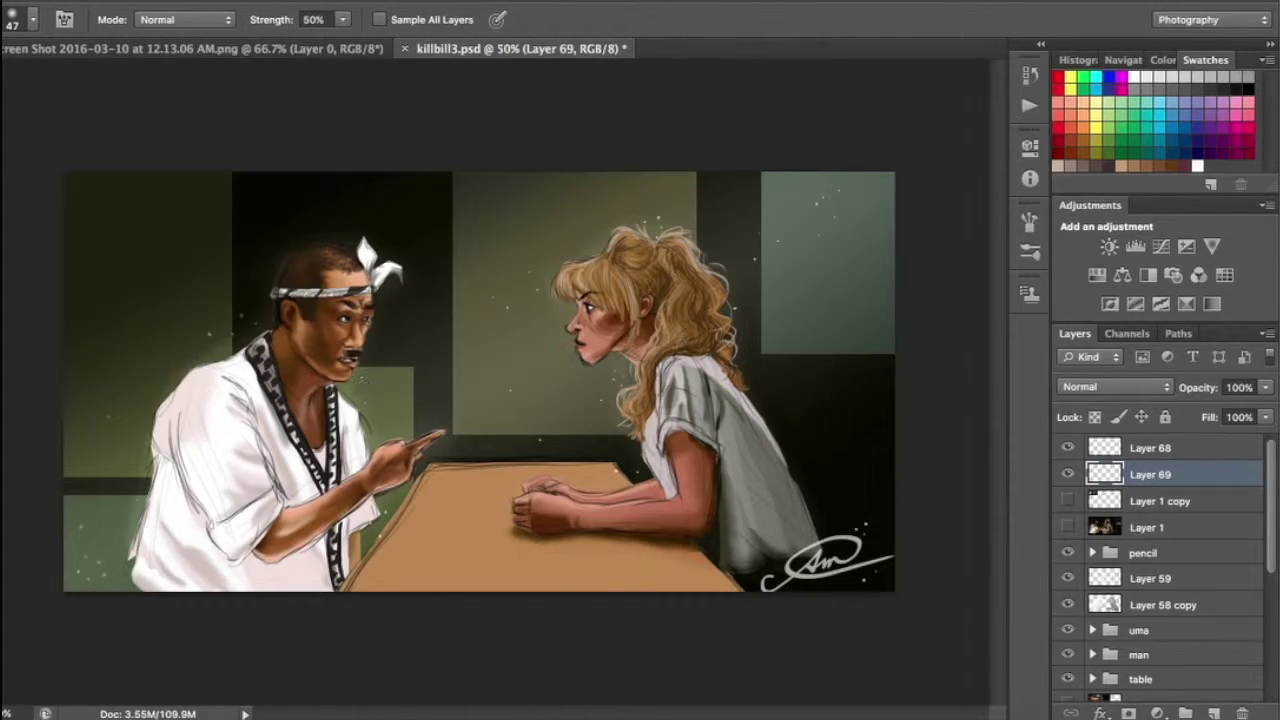